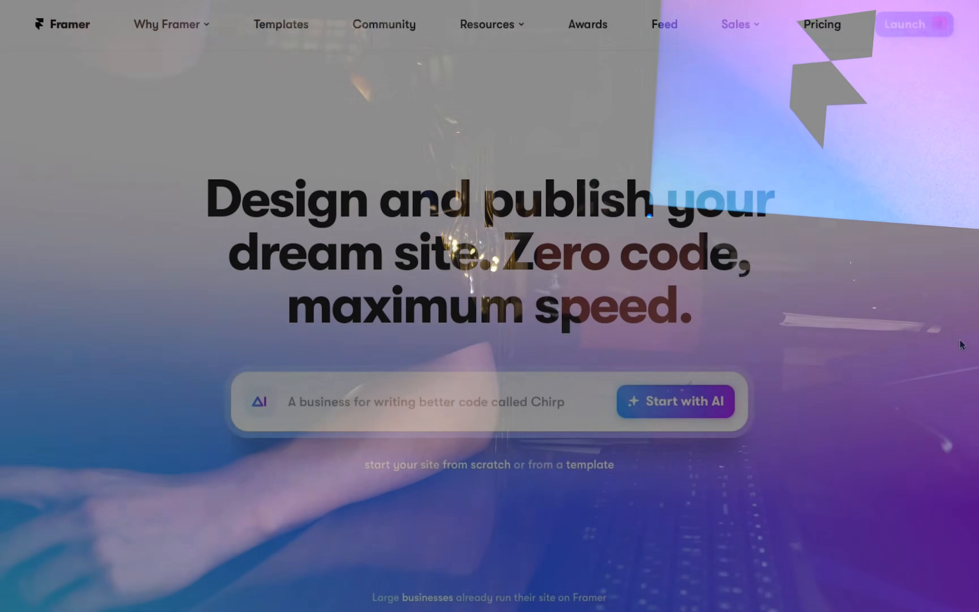
{"action": "scroll", "coordinate": [960, 340], "scroll_direction": "down", "scroll_amount": 15}
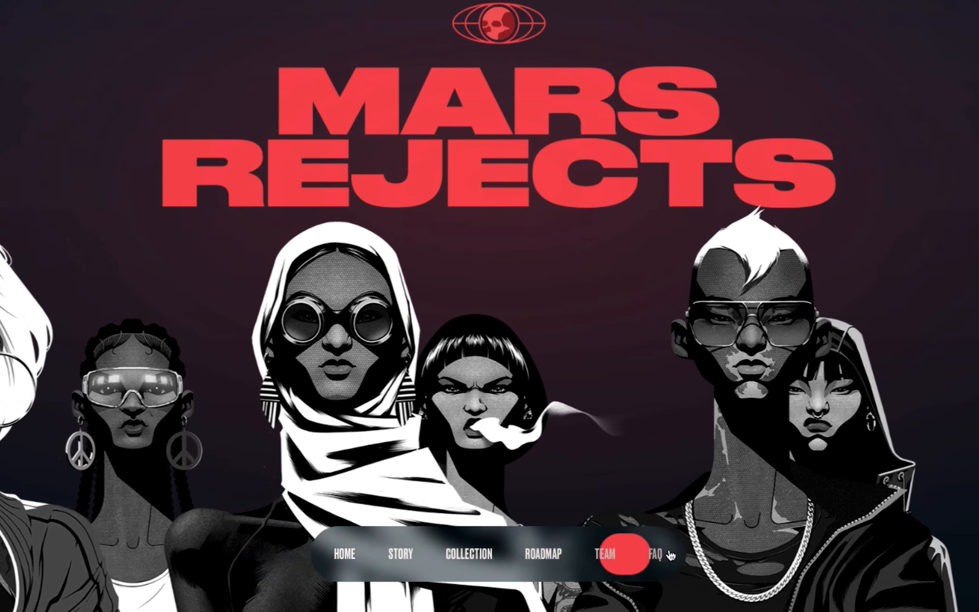
{"action": "scroll", "coordinate": [710, 439], "scroll_direction": "down", "scroll_amount": 5}
{"action": "scroll", "coordinate": [710, 441], "scroll_direction": "down", "scroll_amount": 10}
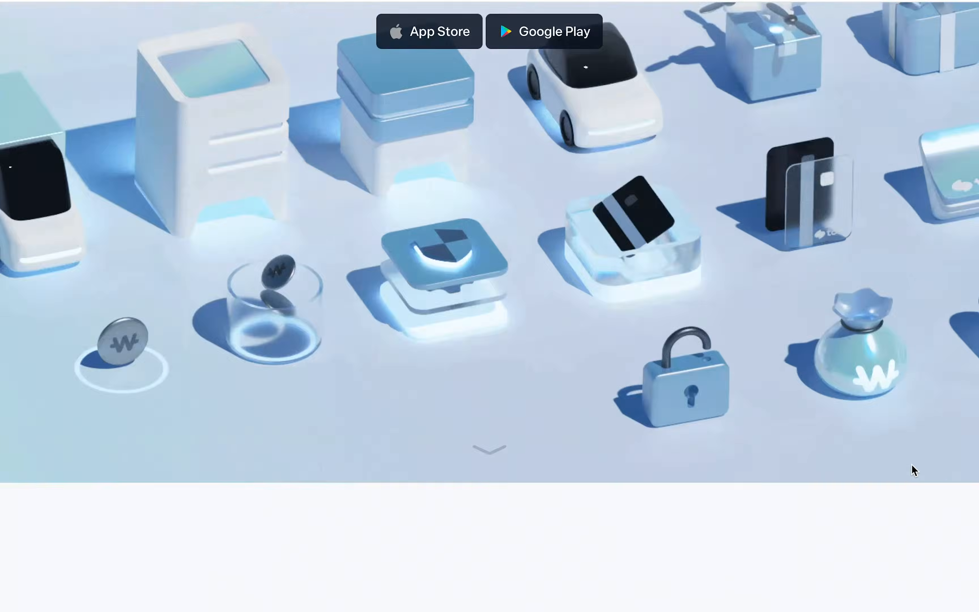
{"action": "scroll", "coordinate": [913, 465], "scroll_direction": "down", "scroll_amount": 5}
{"action": "scroll", "coordinate": [910, 465], "scroll_direction": "down", "scroll_amount": 15}
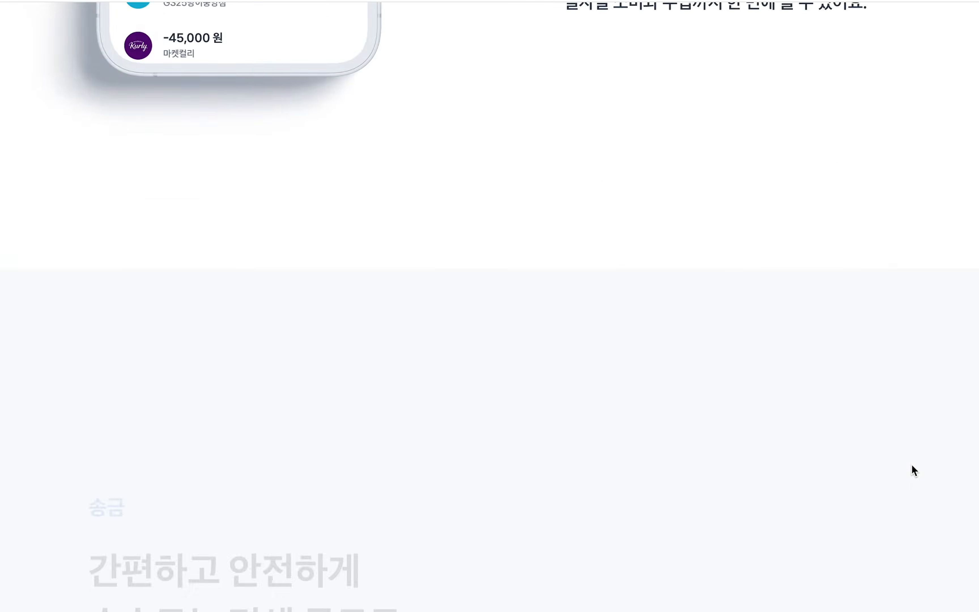
{"action": "scroll", "coordinate": [786, 602], "scroll_direction": "down", "scroll_amount": 15}
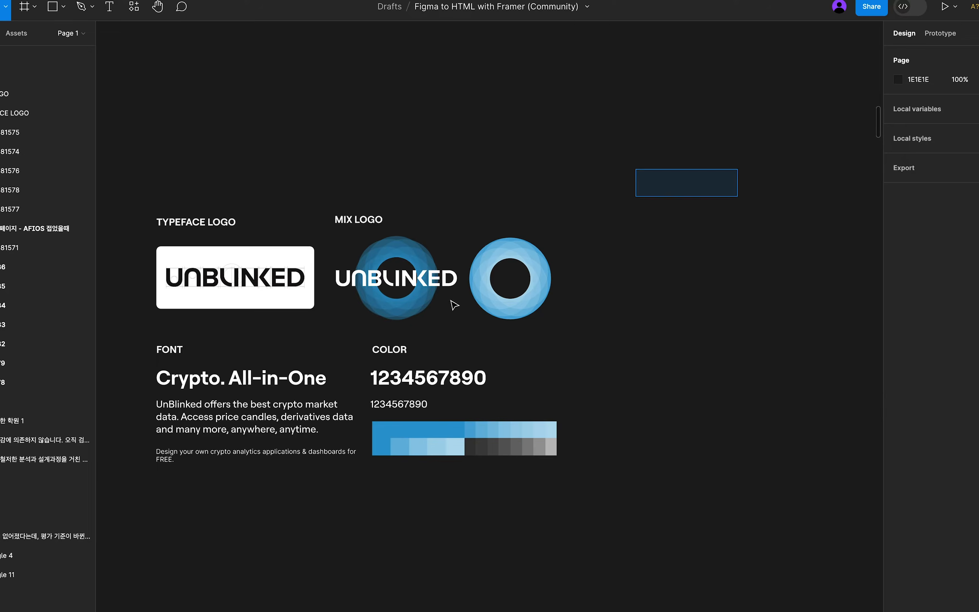
- Copy the whole Figma design through the Framer plugin and paste it into the Framer project
{"action": "key", "text": "ctrl+a"}
{"action": "key", "text": "shift+i"}
{"action": "left_click", "coordinate": [284, 135]}
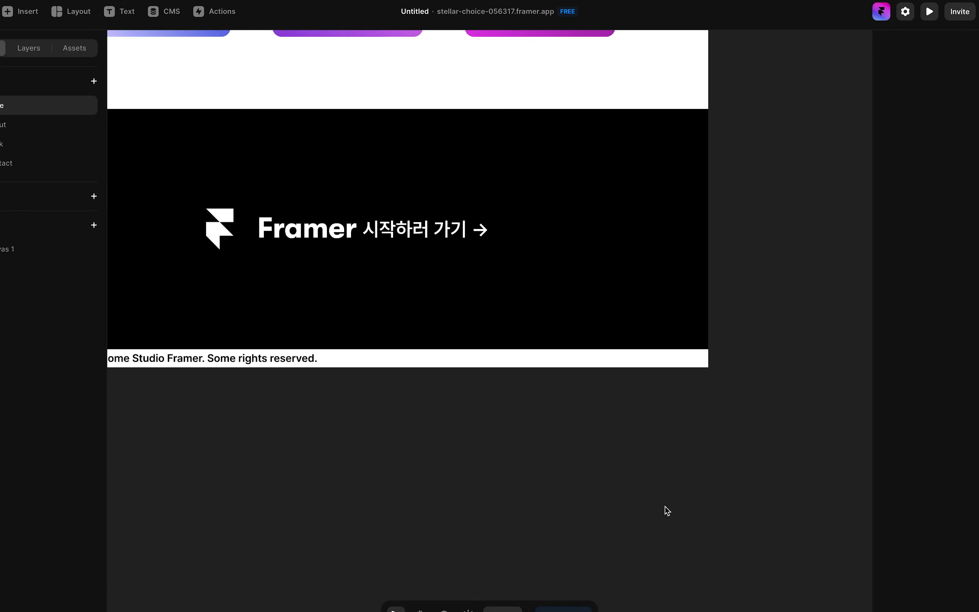
{"action": "key", "text": "ctrl+v"}
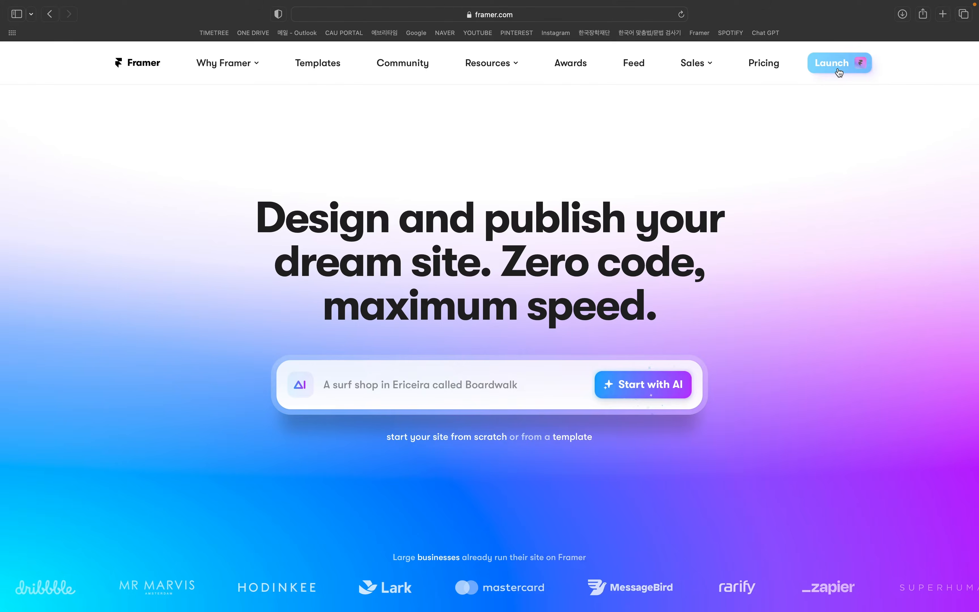
- Open the Desktop Apps page from the Framer website's footer links and get the Windows version of the app
{"action": "scroll", "coordinate": [829, 186], "scroll_direction": "down", "scroll_amount": 20}
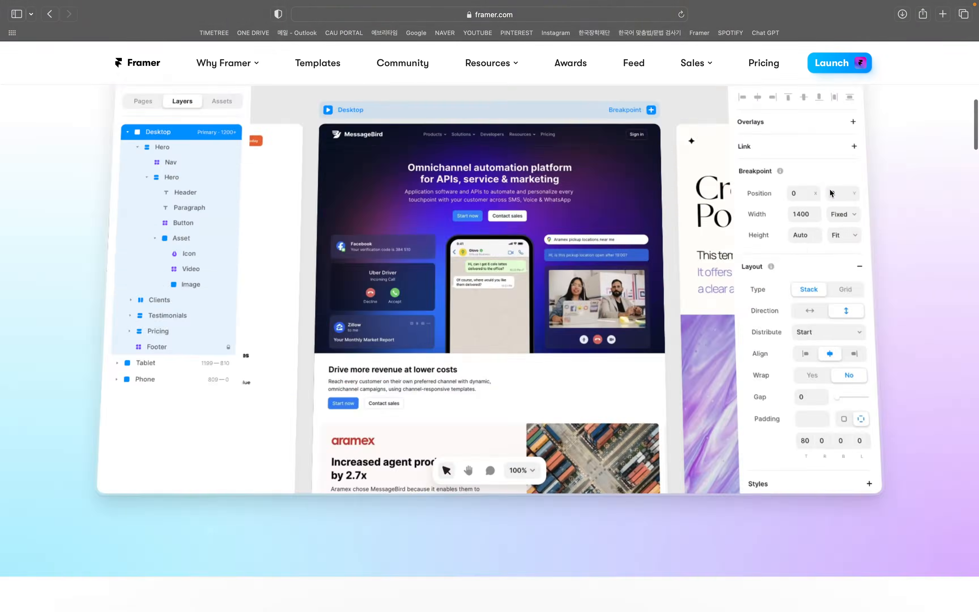
{"action": "scroll", "coordinate": [829, 180], "scroll_direction": "down", "scroll_amount": 20}
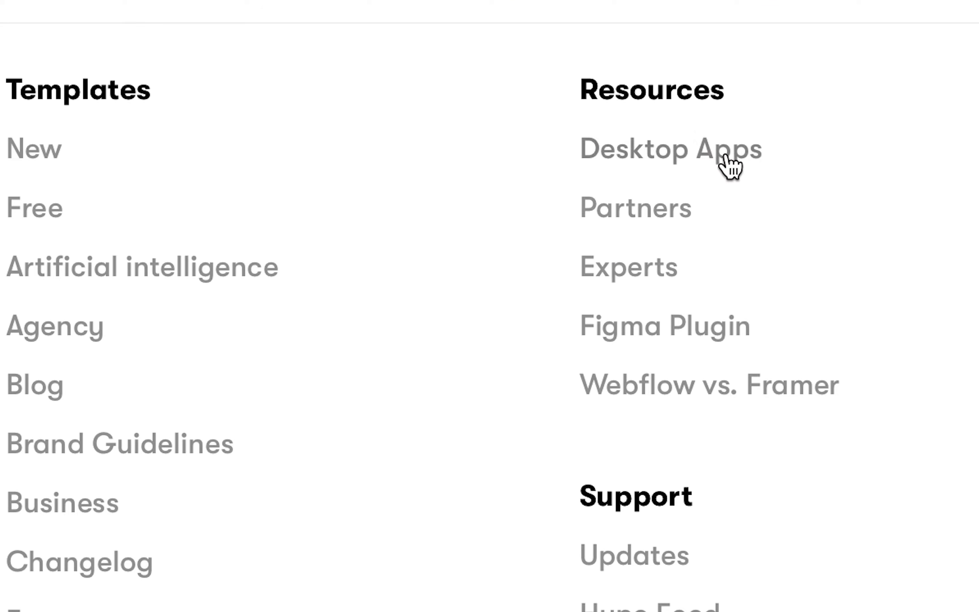
{"action": "left_click", "coordinate": [716, 153]}
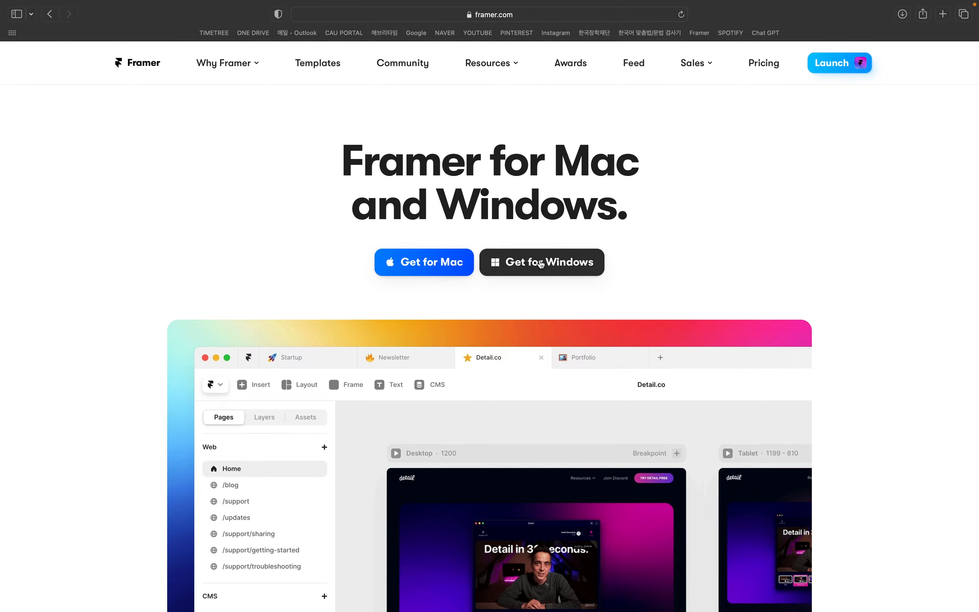
{"action": "left_click", "coordinate": [541, 264]}
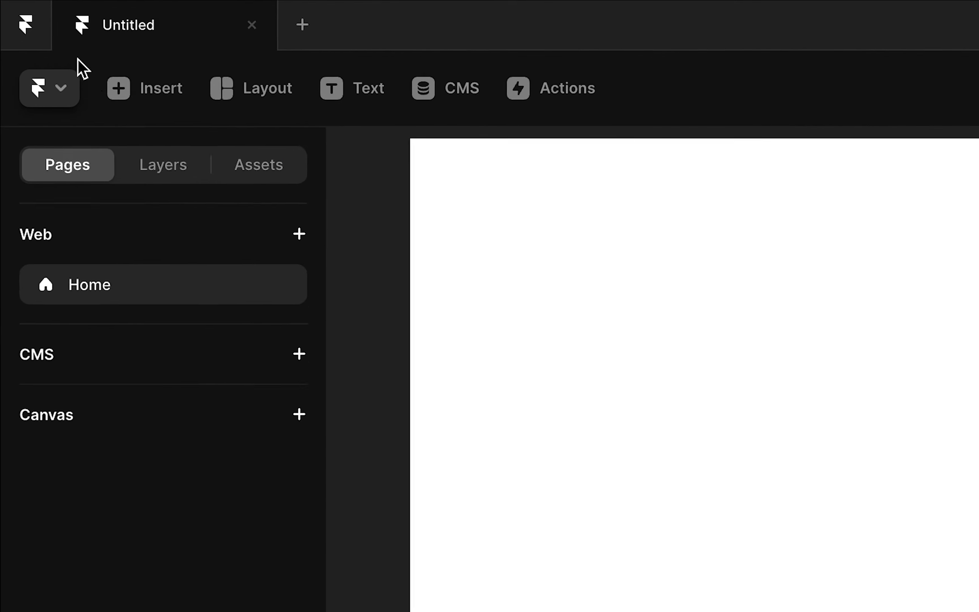
- Insert the plain white "Ship sites with style." header section into the empty Home page
{"action": "left_click", "coordinate": [148, 108]}
{"action": "mouse_move", "coordinate": [173, 494]}
{"action": "scroll", "coordinate": [547, 483], "scroll_direction": "up", "scroll_amount": 10}
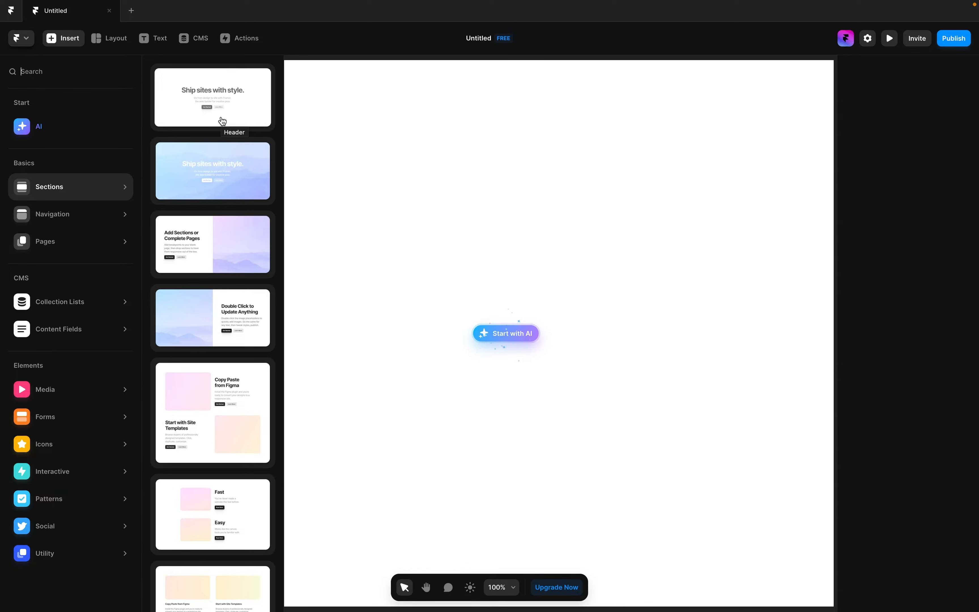
{"action": "left_click", "coordinate": [212, 97]}
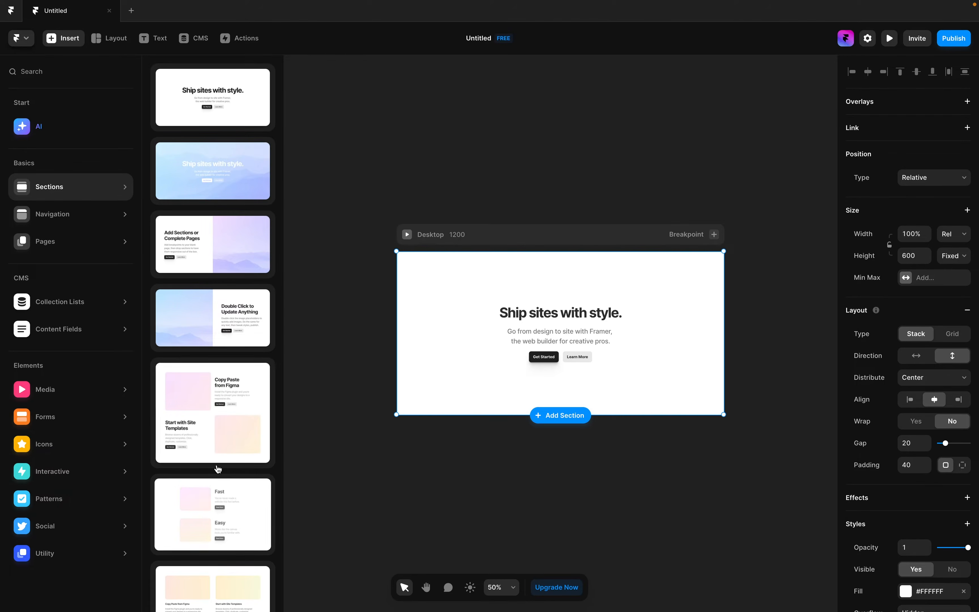
- Add the two-row "Copy Paste from Figma" section and the six-item feature grid section below the header
{"action": "left_click", "coordinate": [218, 465]}
{"action": "scroll", "coordinate": [217, 546], "scroll_direction": "down", "scroll_amount": 4}
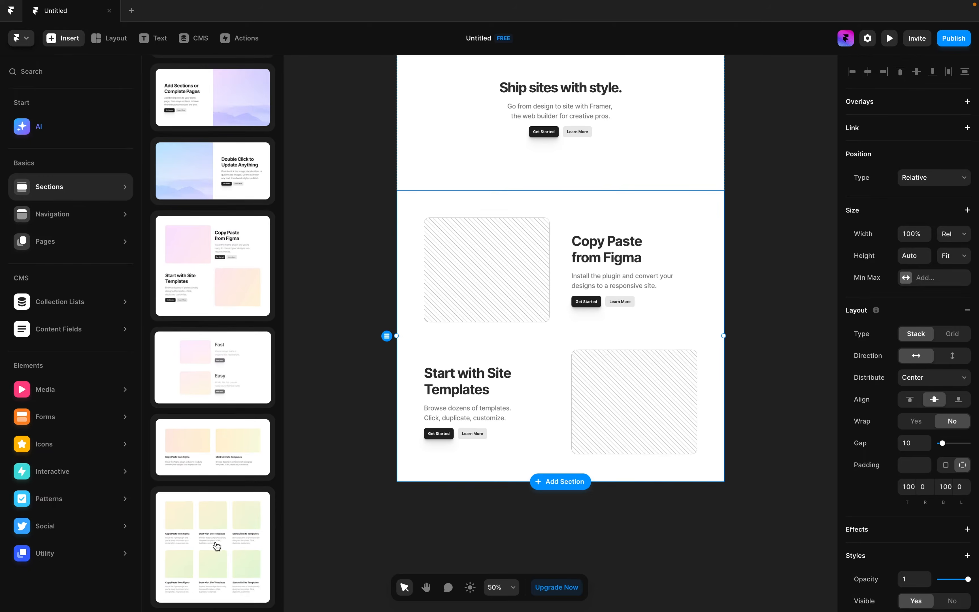
{"action": "left_click", "coordinate": [218, 566]}
{"action": "scroll", "coordinate": [228, 538], "scroll_direction": "down", "scroll_amount": 5}
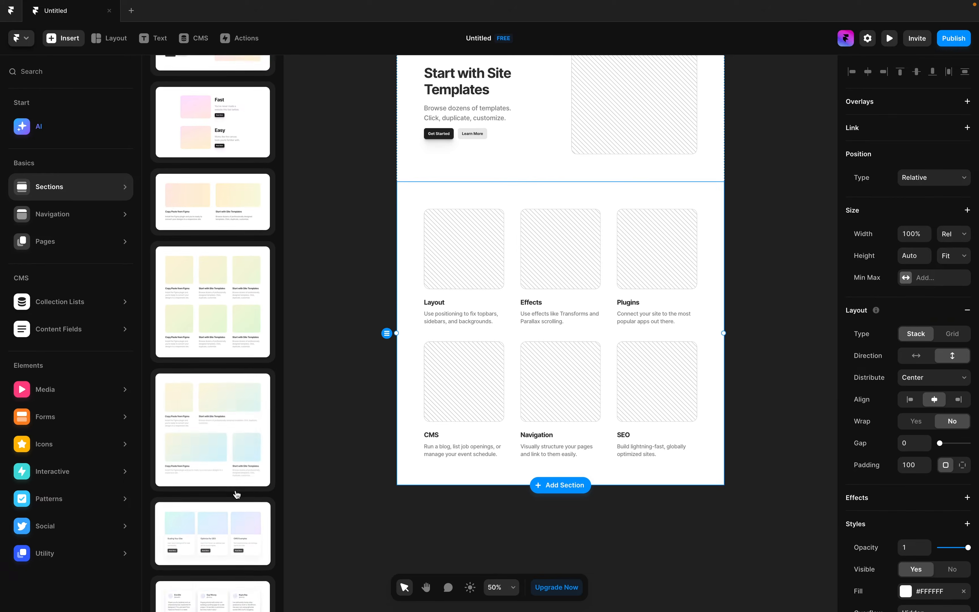
- Add the four-item grid section with mixed widths and the three-column testimonial card section below the six-item grid
{"action": "scroll", "coordinate": [237, 495], "scroll_direction": "down", "scroll_amount": 1}
{"action": "left_click", "coordinate": [239, 422]}
{"action": "scroll", "coordinate": [239, 466], "scroll_direction": "down", "scroll_amount": 5}
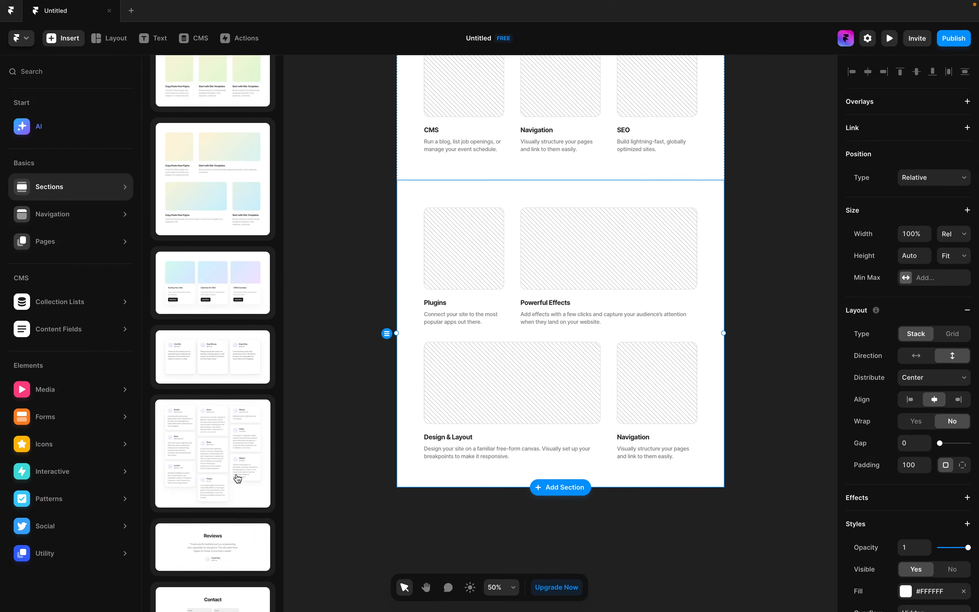
{"action": "left_click", "coordinate": [238, 479]}
- Add the dark FRAMER topbar and the dark footer from the navigation elements to the page
{"action": "mouse_move", "coordinate": [88, 215]}
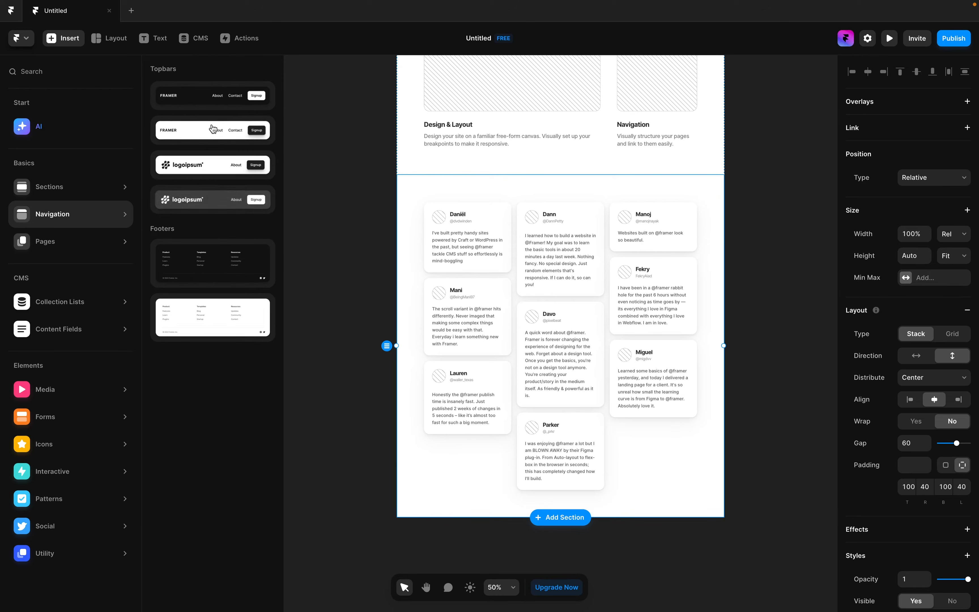
{"action": "left_click", "coordinate": [208, 99]}
{"action": "left_click", "coordinate": [219, 272]}
- Move the dark navbar up through the stack to the very top of the page and check the whole layout
{"action": "left_click", "coordinate": [453, 287]}
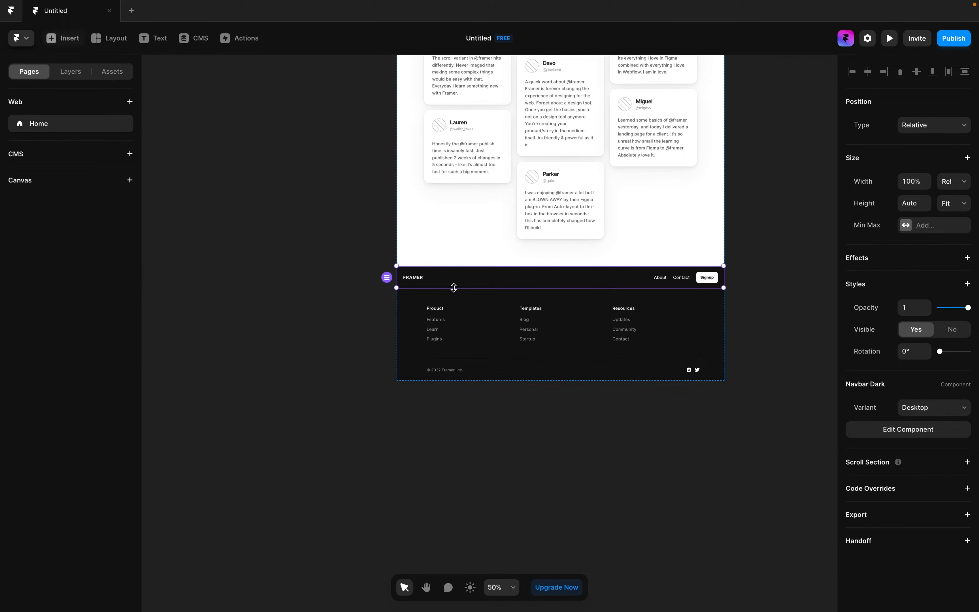
{"action": "key", "text": "Up"}
{"action": "key", "text": "Up"}
{"action": "key", "text": "Up"}
{"action": "key", "text": "Up"}
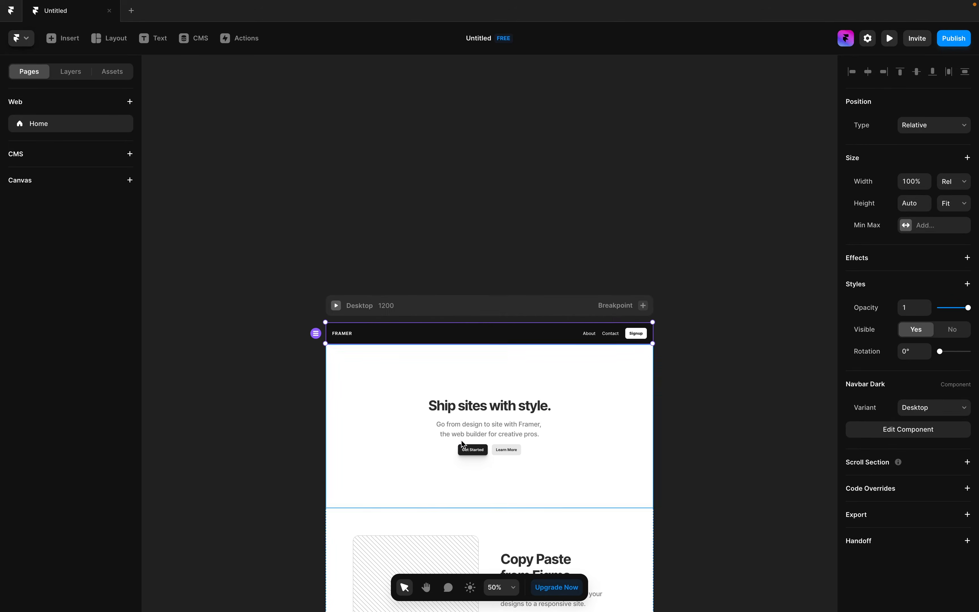
{"action": "scroll", "coordinate": [461, 441], "scroll_direction": "down", "scroll_amount": 5}
{"action": "scroll", "coordinate": [461, 441], "scroll_direction": "down", "scroll_amount": 5}
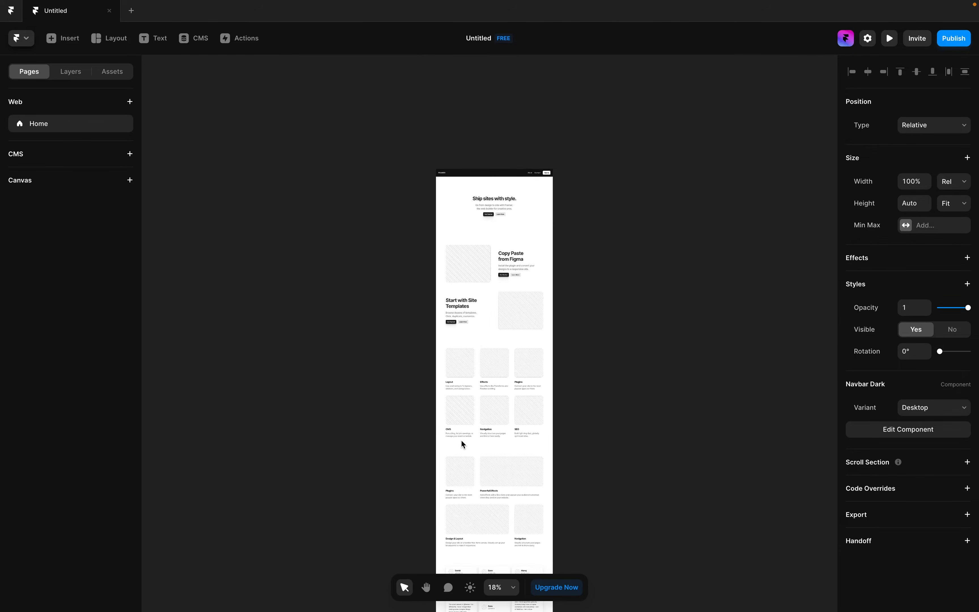
{"action": "scroll", "coordinate": [460, 439], "scroll_direction": "down", "scroll_amount": 5}
{"action": "scroll", "coordinate": [460, 439], "scroll_direction": "up", "scroll_amount": 5}
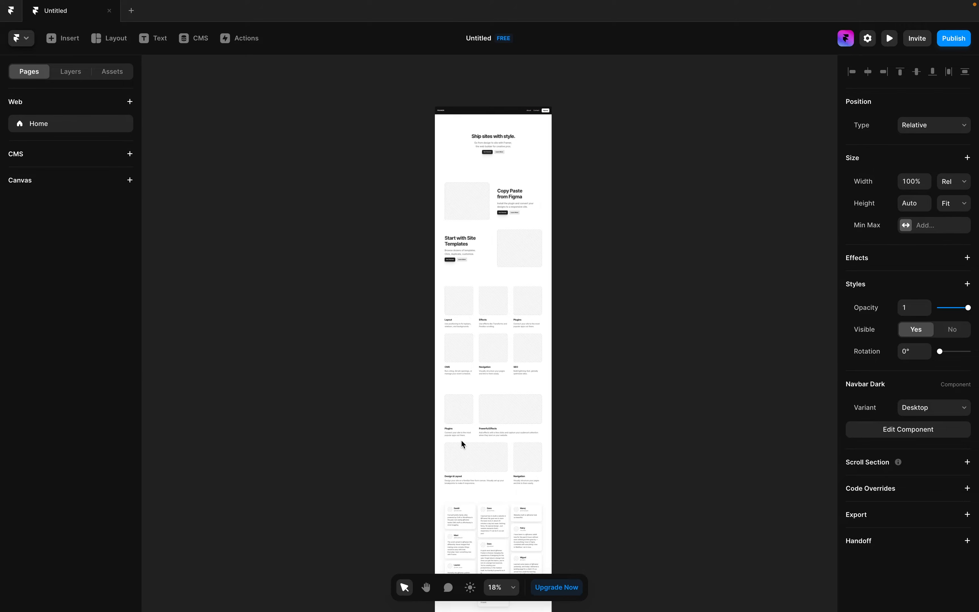
- Add the ready-made Landing Page template as a new page with desktop, tablet and phone layouts
{"action": "left_click", "coordinate": [57, 44]}
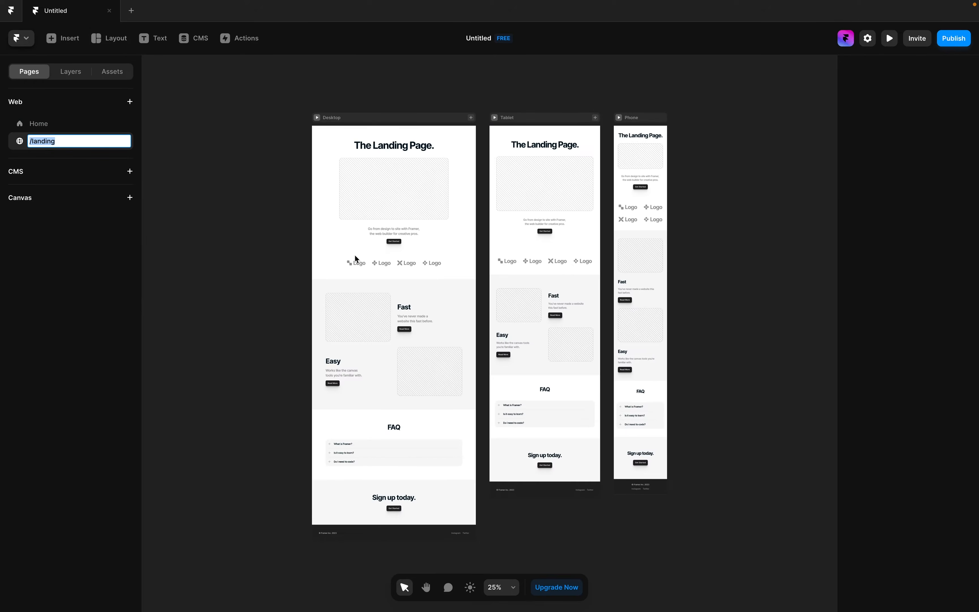
{"action": "scroll", "coordinate": [448, 267], "scroll_direction": "up", "scroll_amount": 4}
{"action": "scroll", "coordinate": [447, 266], "scroll_direction": "down", "scroll_amount": 2}
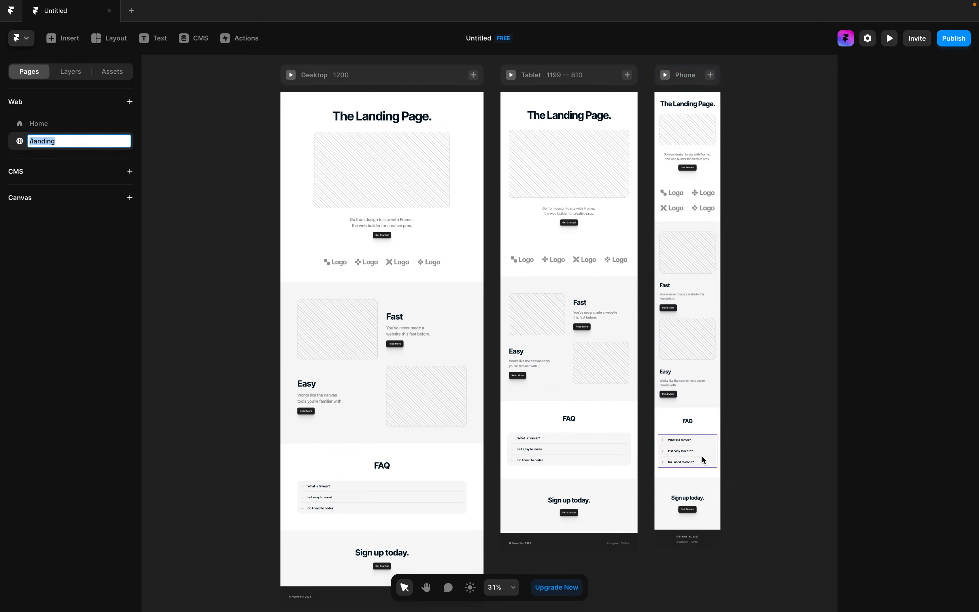
- Examine the collection list options and the CMS's CSV import dialog, and return to the landing page canvas
{"action": "left_click", "coordinate": [55, 45]}
{"action": "mouse_move", "coordinate": [78, 303]}
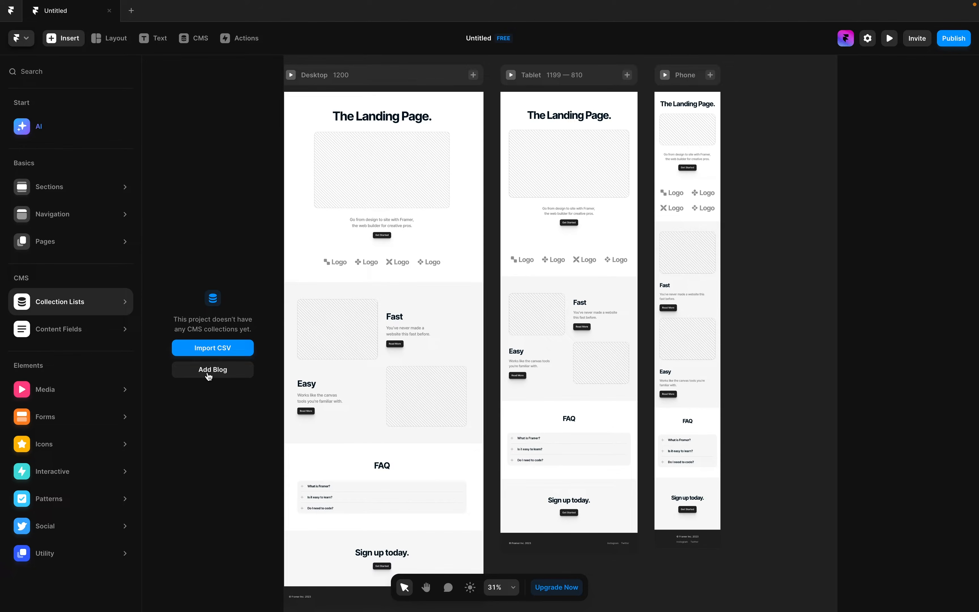
{"action": "mouse_move", "coordinate": [83, 384]}
{"action": "left_click", "coordinate": [191, 38]}
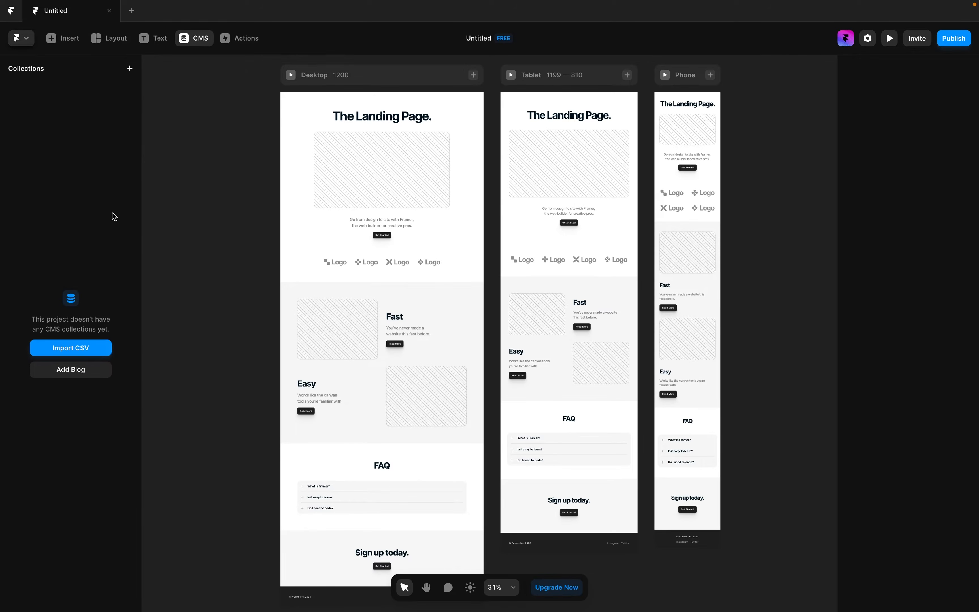
{"action": "left_click", "coordinate": [97, 348]}
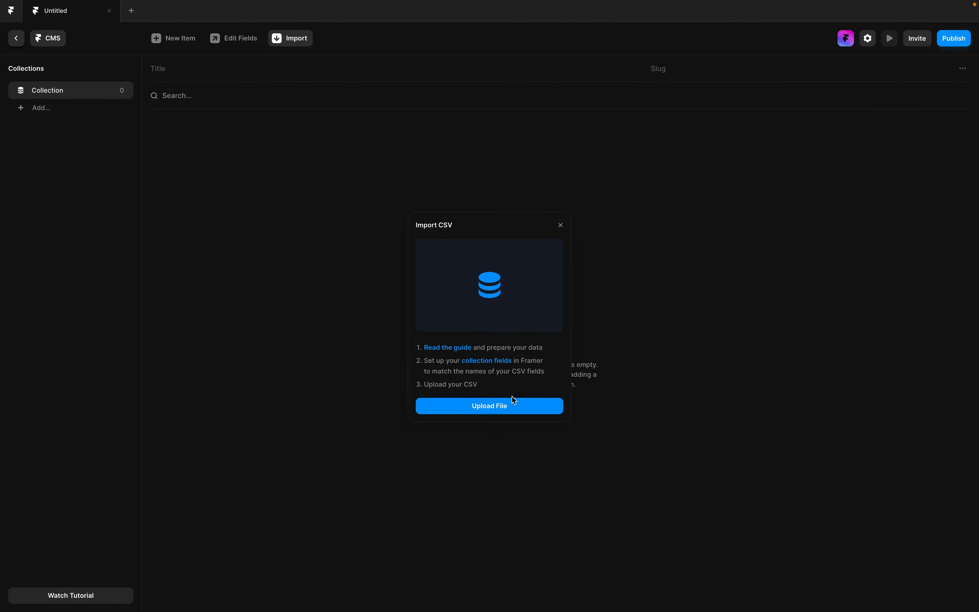
{"action": "left_click", "coordinate": [15, 41]}
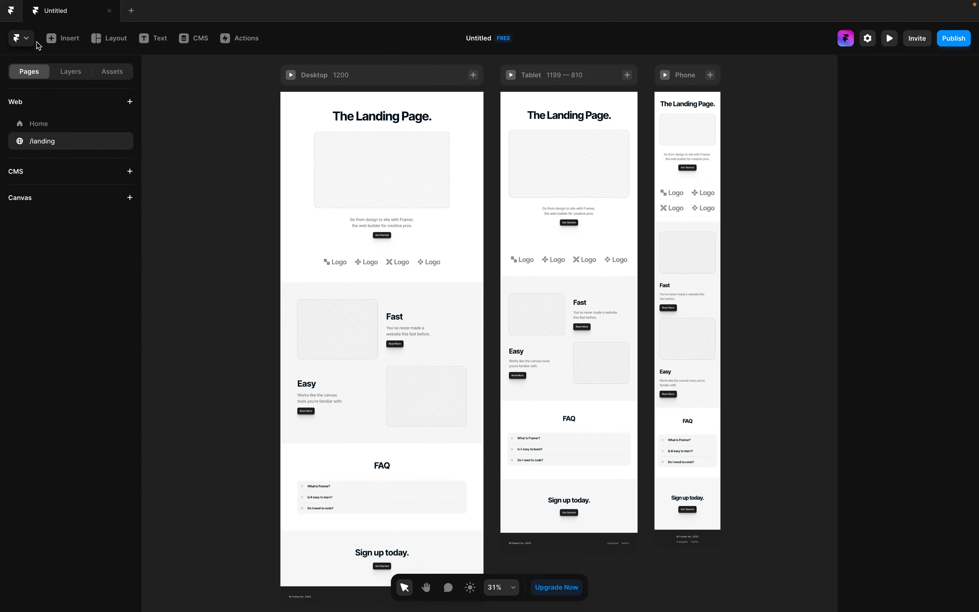
- Look through the insertable Media, Forms, Icons, Interactive, Patterns, Social and Utility elements, and close the list without adding any
{"action": "left_click", "coordinate": [56, 39]}
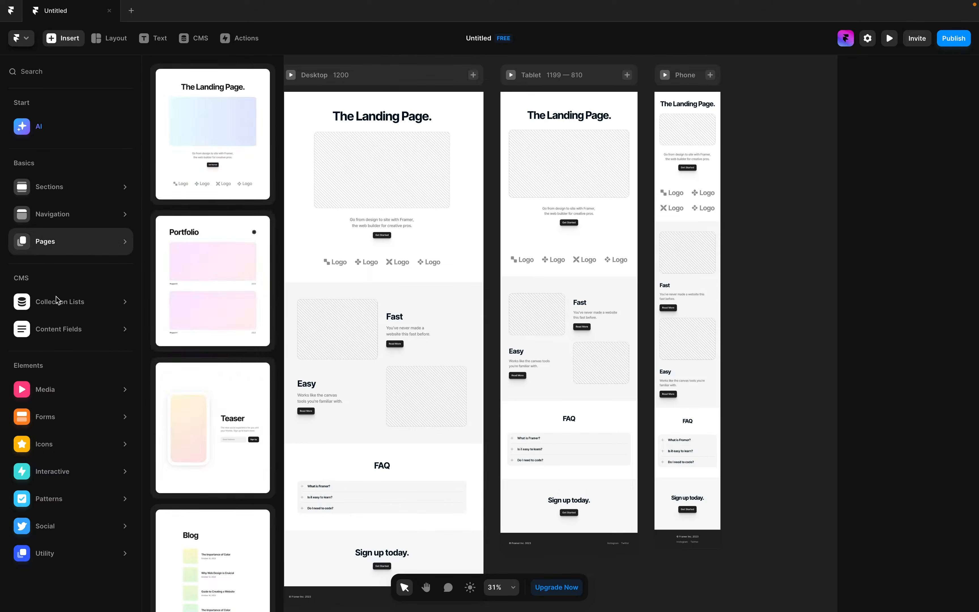
{"action": "mouse_move", "coordinate": [99, 383]}
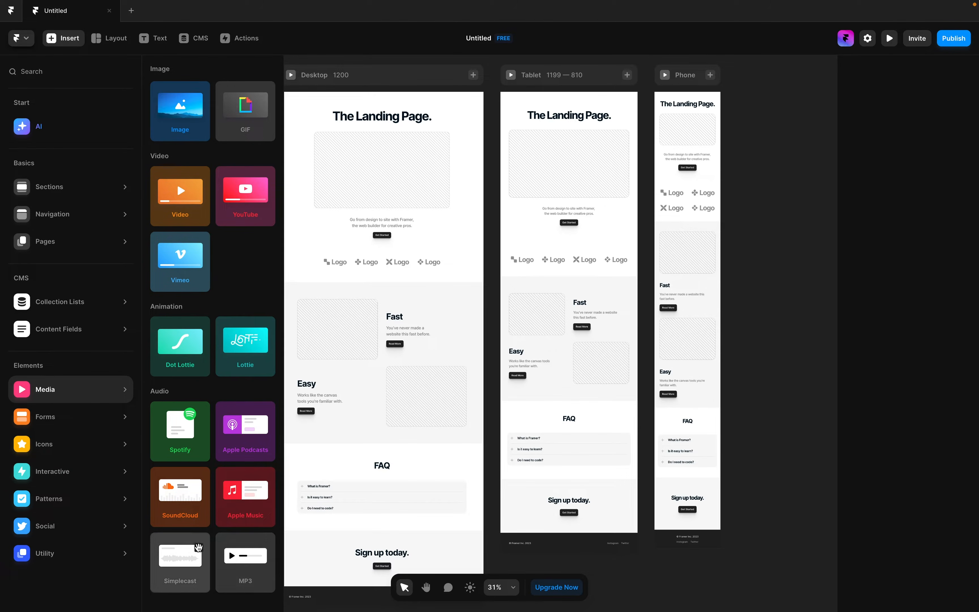
{"action": "mouse_move", "coordinate": [121, 447]}
{"action": "mouse_move", "coordinate": [108, 421]}
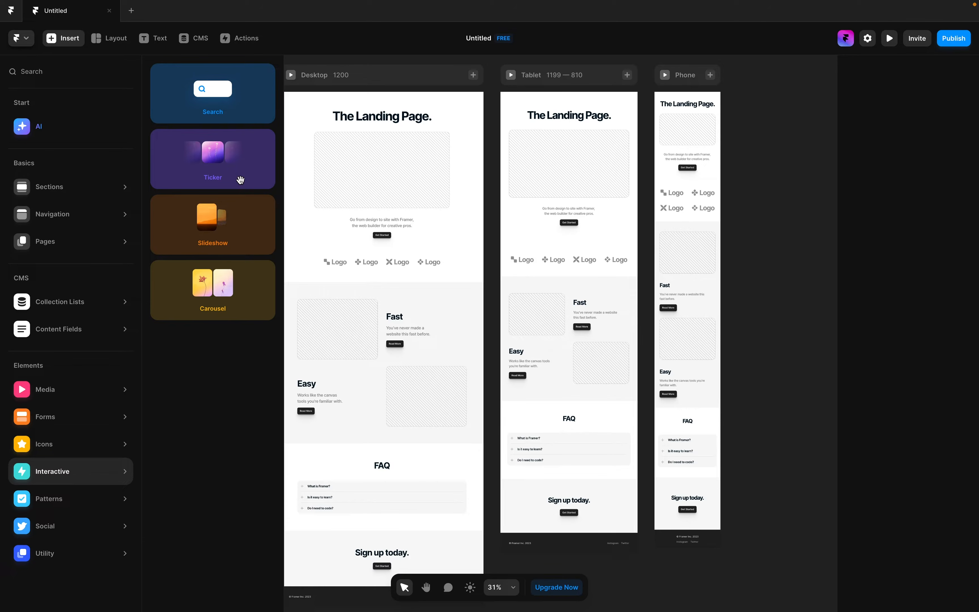
{"action": "mouse_move", "coordinate": [103, 498]}
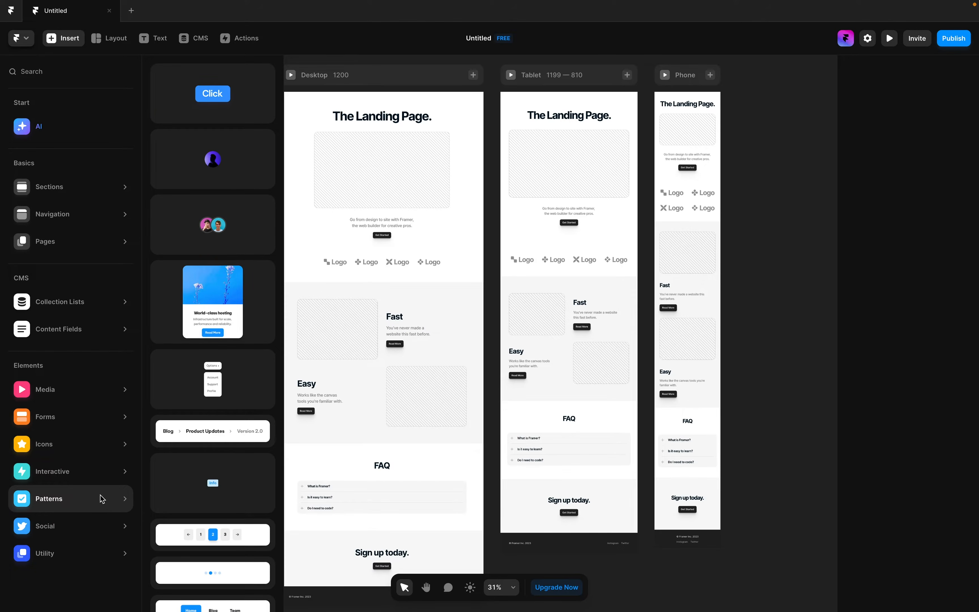
{"action": "mouse_move", "coordinate": [101, 527]}
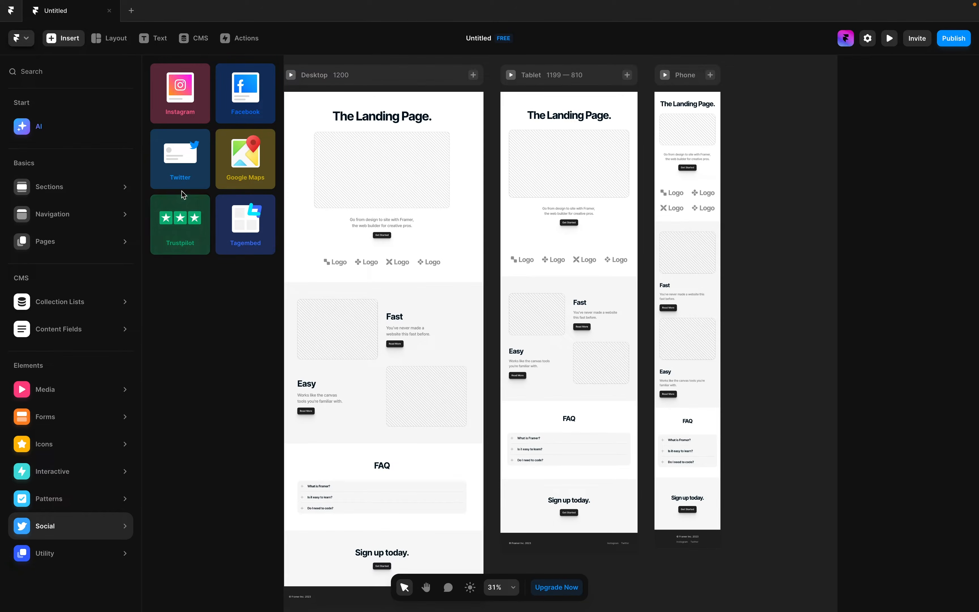
{"action": "mouse_move", "coordinate": [42, 555]}
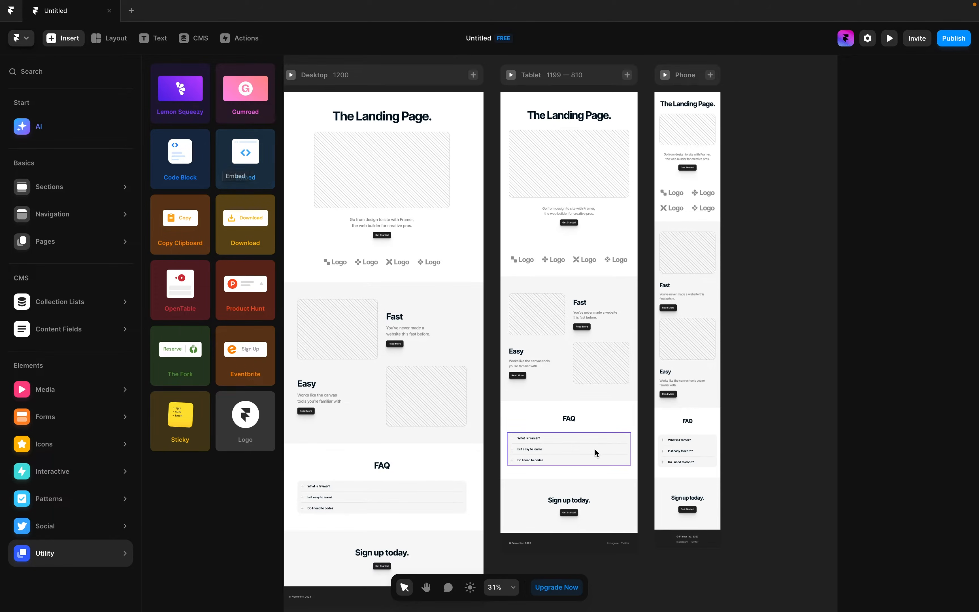
{"action": "left_click", "coordinate": [752, 382]}
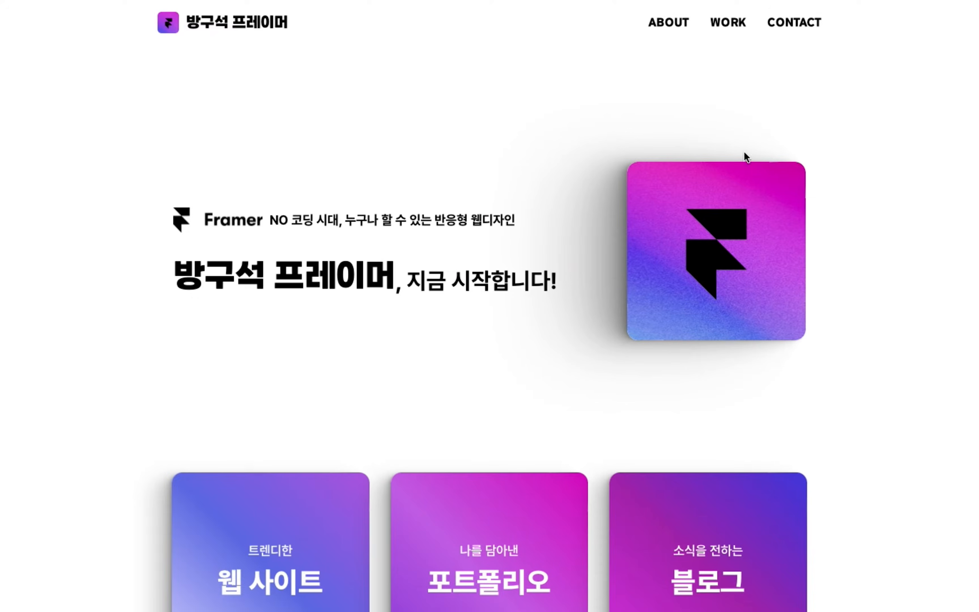
- Try the menu links of the 방구석 프레이머 sample site, return to its home page and view its lower sections
{"action": "left_click", "coordinate": [673, 26]}
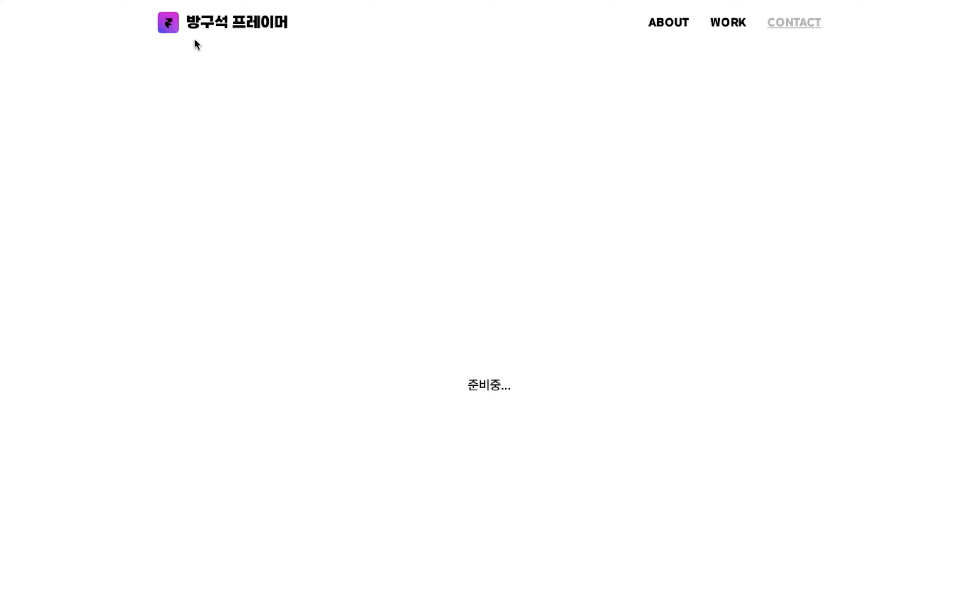
{"action": "left_click", "coordinate": [191, 29]}
{"action": "scroll", "coordinate": [615, 187], "scroll_direction": "down", "scroll_amount": 5}
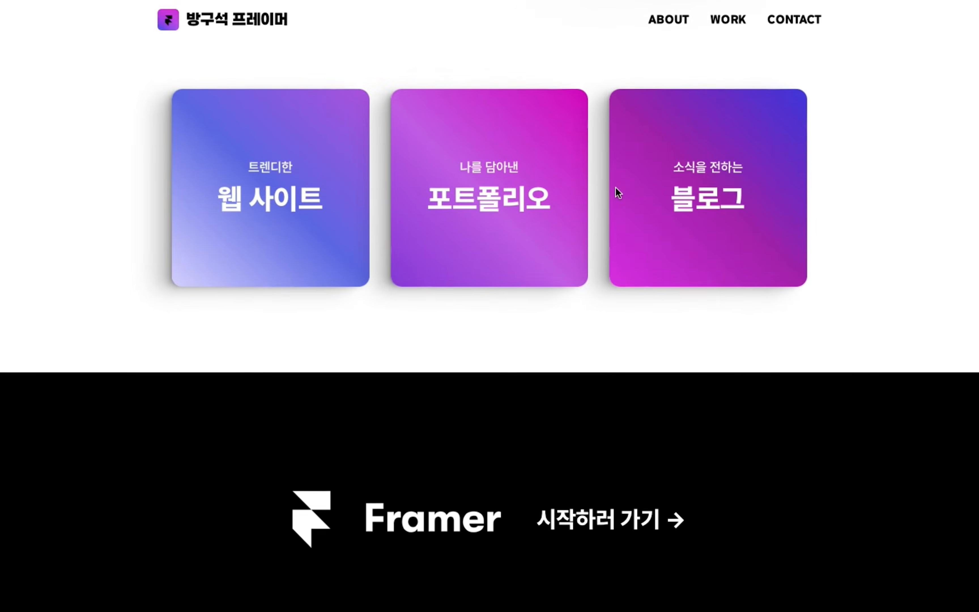
- Follow the sample site's 시작하러 가기 link to the Framer website, and return to the upper part of the sample page
{"action": "left_click", "coordinate": [615, 522]}
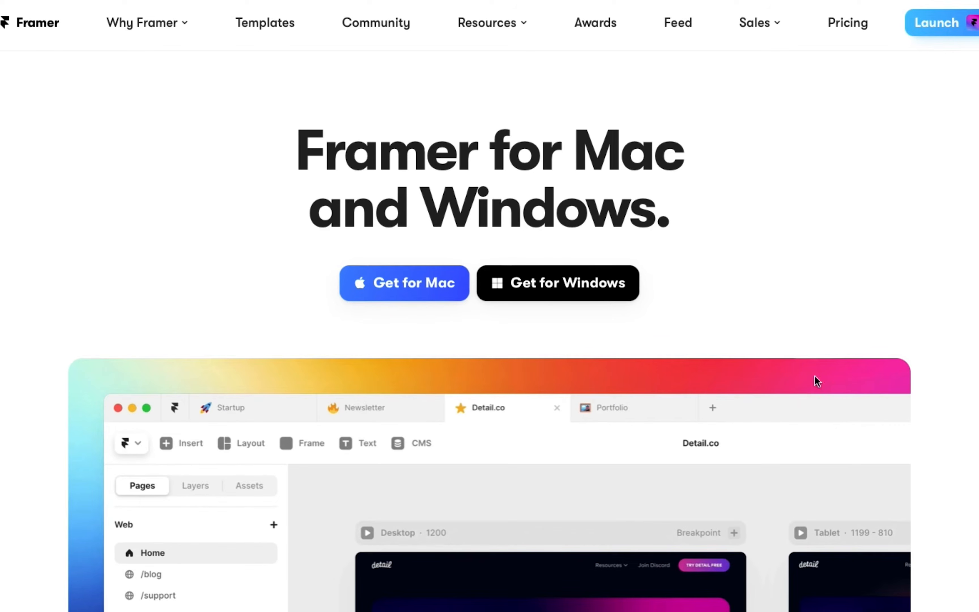
{"action": "left_click", "coordinate": [464, 0]}
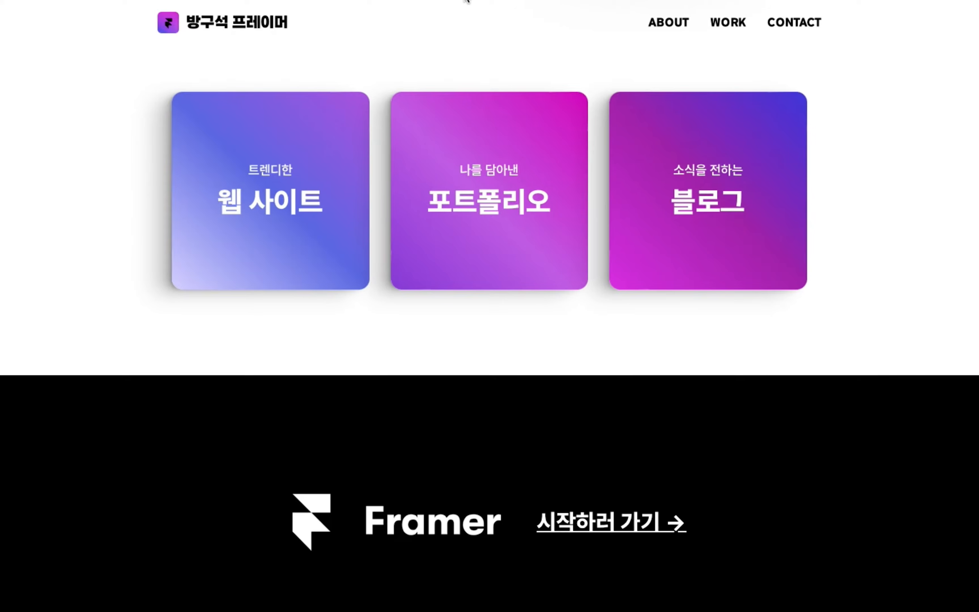
{"action": "scroll", "coordinate": [676, 386], "scroll_direction": "up", "scroll_amount": 10}
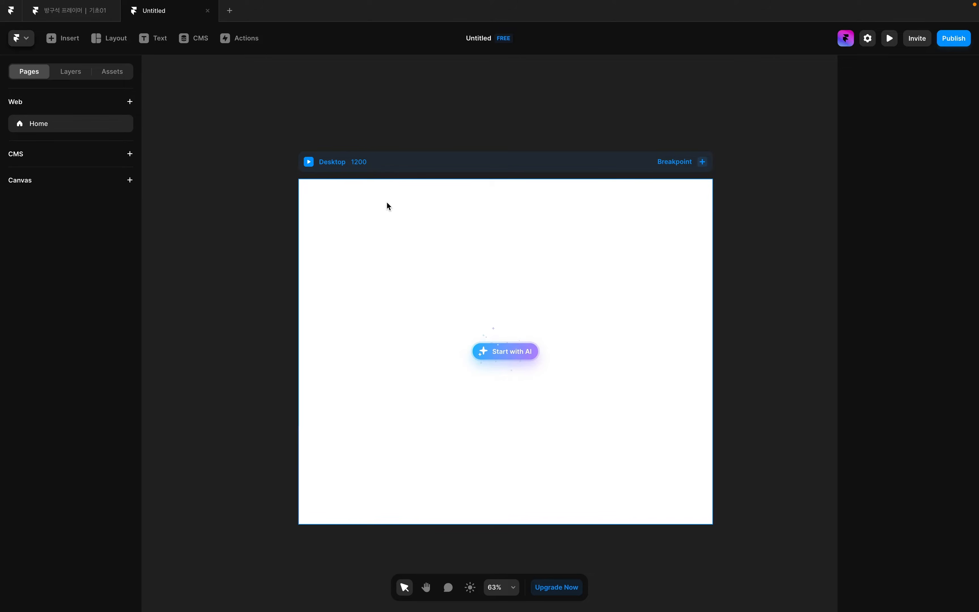
- Draw a frame near the top of the Desktop page and set its size to 960 × 80
{"action": "key", "text": "f"}
{"action": "left_click_drag", "start_coordinate": [329, 192], "coordinate": [676, 246]}
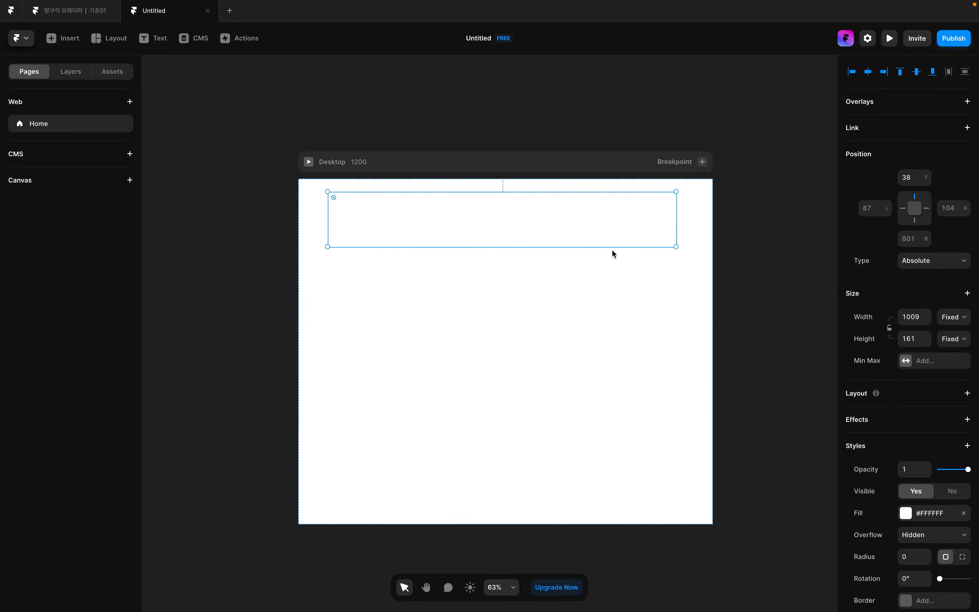
{"action": "left_click", "coordinate": [914, 317]}
{"action": "type", "text": "960"}
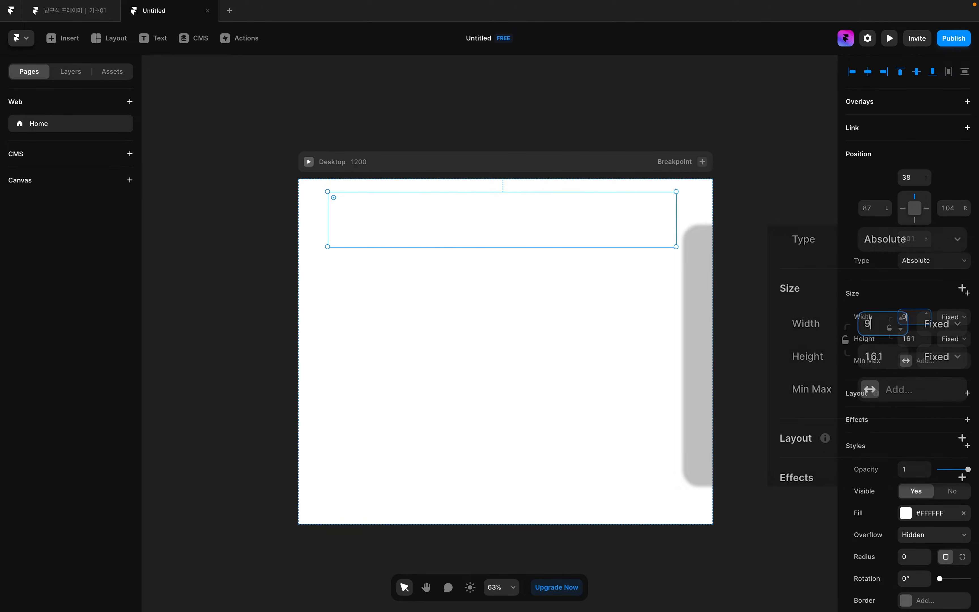
{"action": "key", "text": "Tab"}
{"action": "type", "text": "80"}
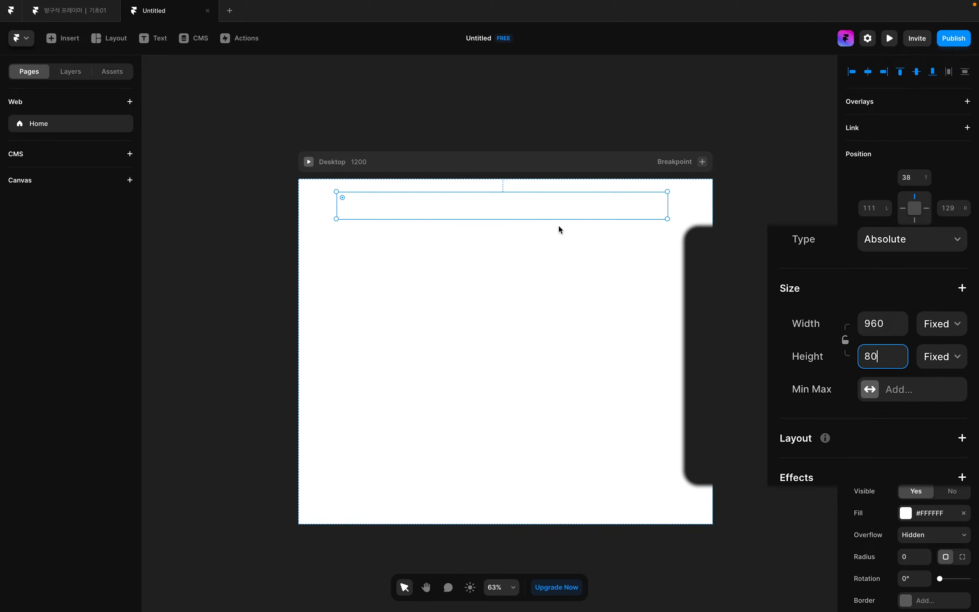
{"action": "key", "text": "Return"}
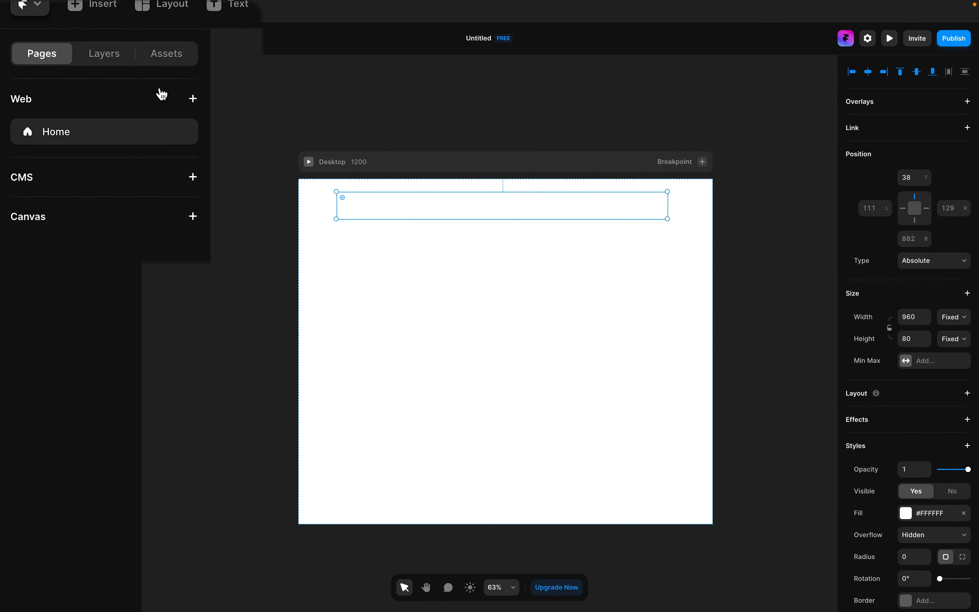
- Show the layer list and rename the new frame as "[ Top Bar ]"
{"action": "left_click", "coordinate": [120, 68]}
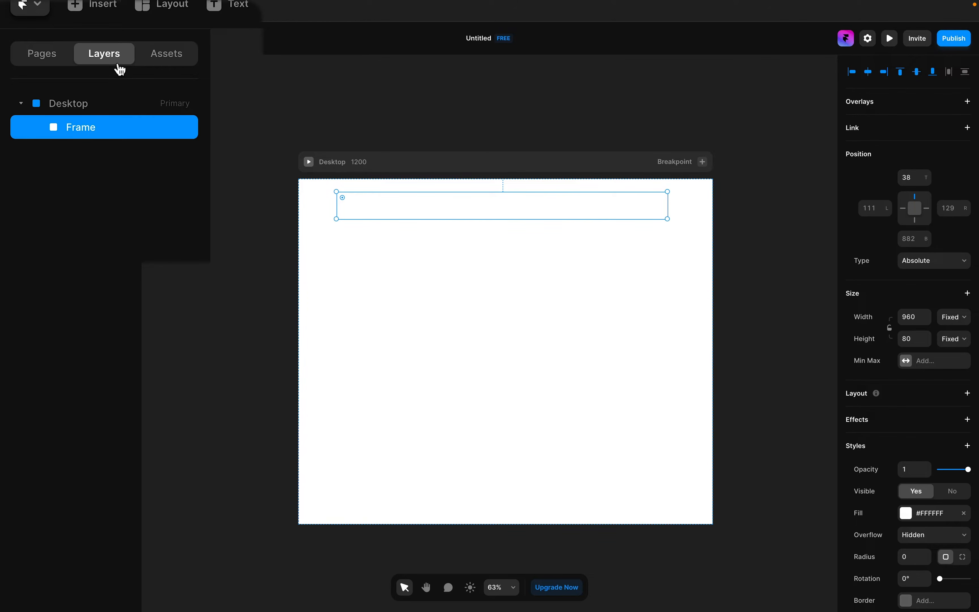
{"action": "left_click", "coordinate": [88, 103]}
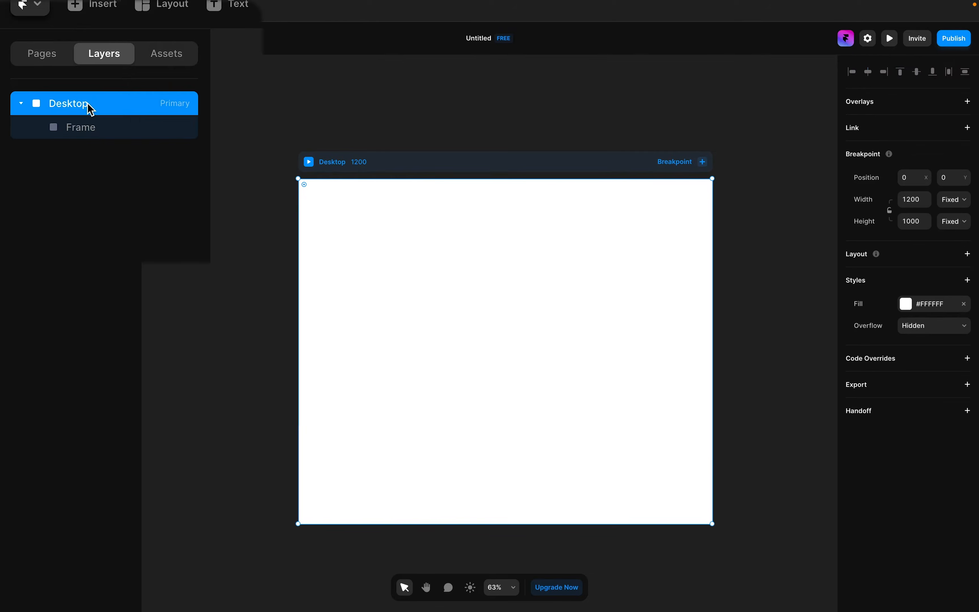
{"action": "left_click", "coordinate": [86, 128]}
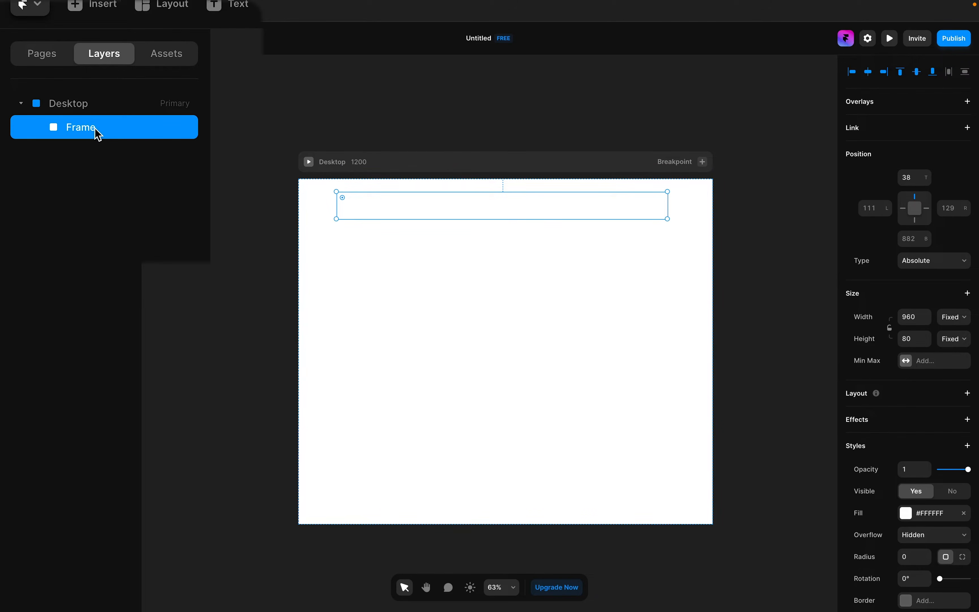
{"action": "double_click", "coordinate": [94, 129]}
{"action": "type", "text": "[ Top Bar ]"}
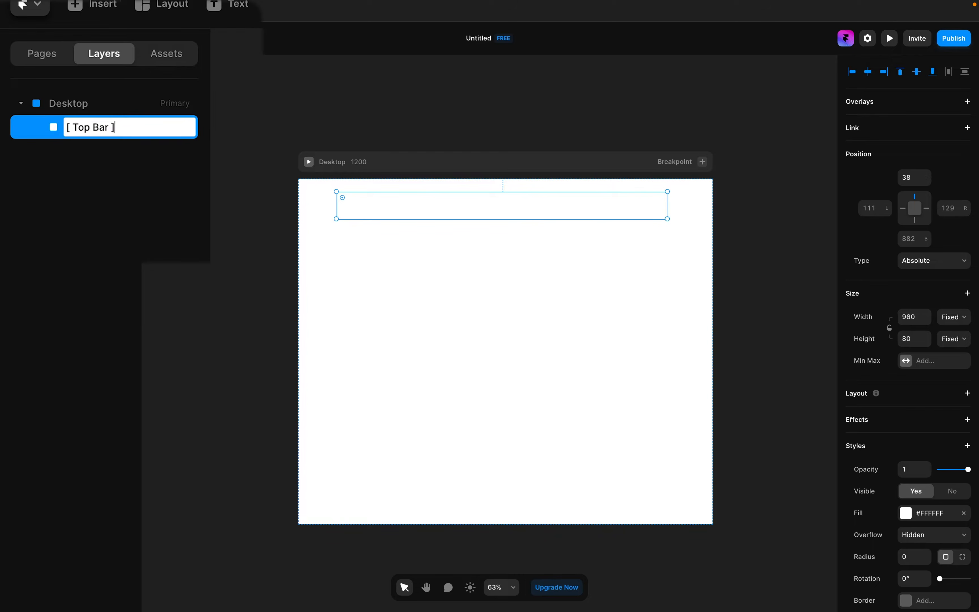
{"action": "key", "text": "Return"}
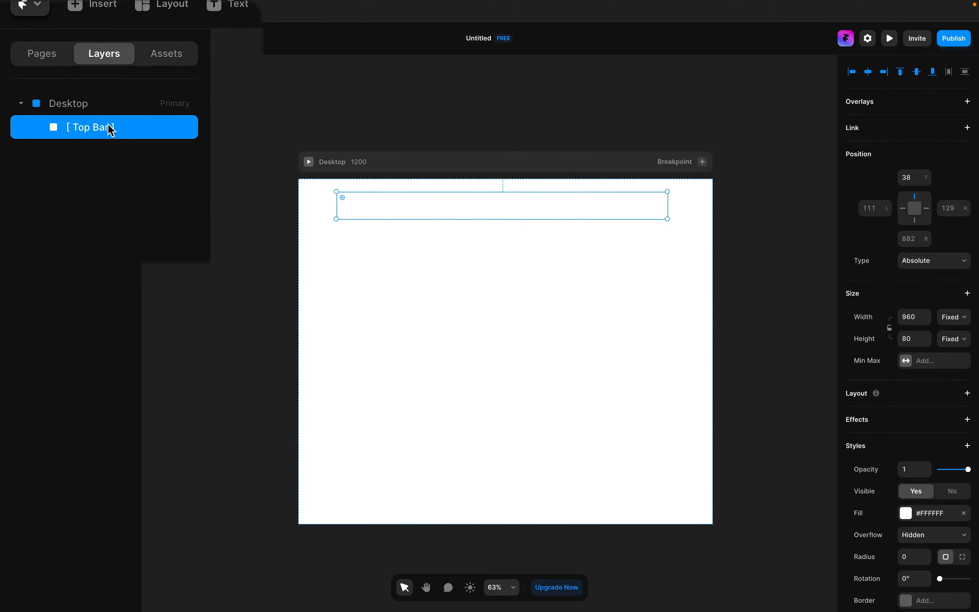
- Add a Stack layout to the Desktop page and try moving the [ Top Bar ] frame before and after applying it
{"action": "mouse_move", "coordinate": [405, 215]}
{"action": "left_mouse_down"}
{"action": "mouse_move", "coordinate": [395, 295]}
{"action": "mouse_move", "coordinate": [420, 425]}
{"action": "mouse_move", "coordinate": [446, 461]}
{"action": "mouse_move", "coordinate": [403, 224]}
{"action": "left_mouse_up"}
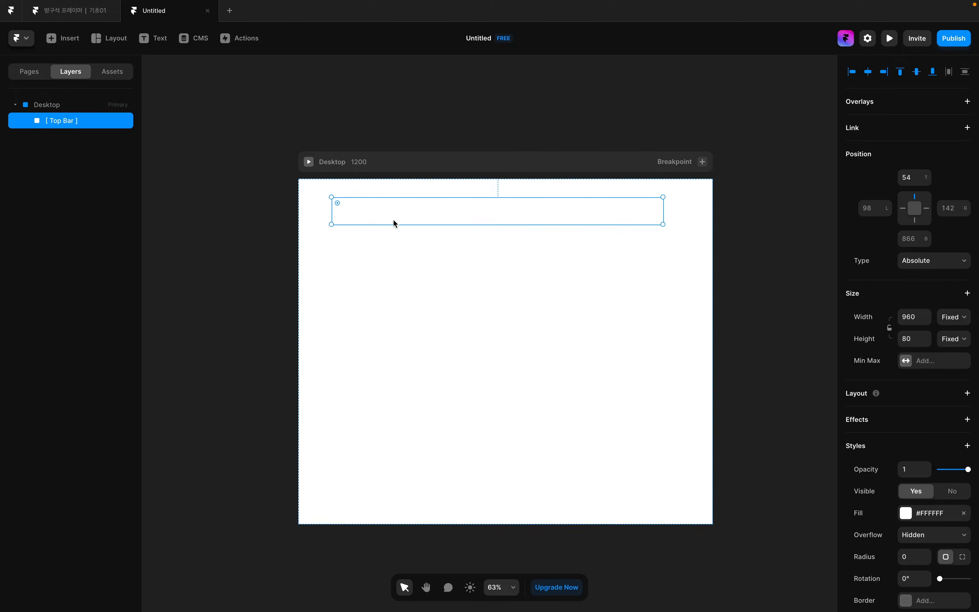
{"action": "left_click", "coordinate": [54, 110]}
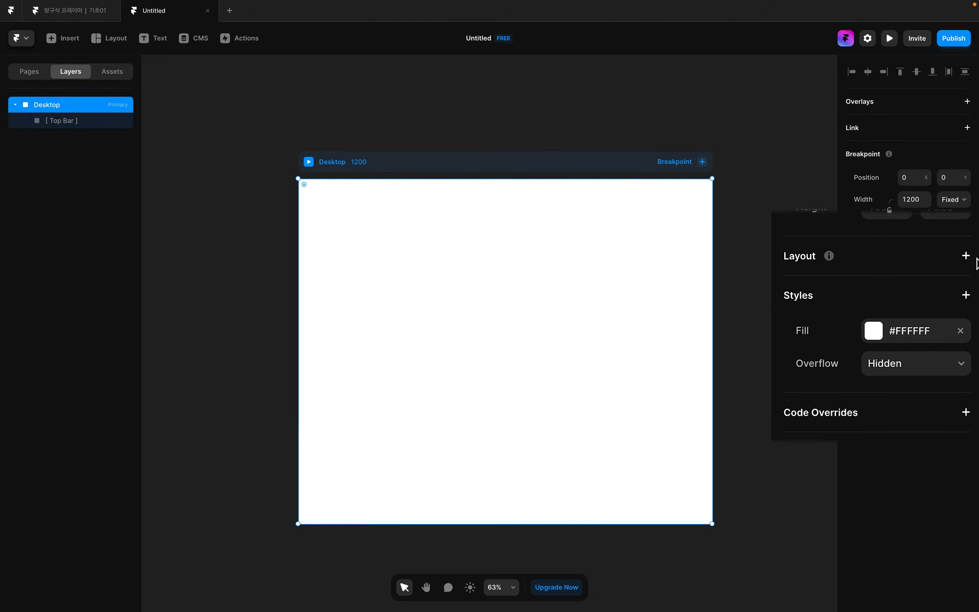
{"action": "left_click", "coordinate": [967, 255]}
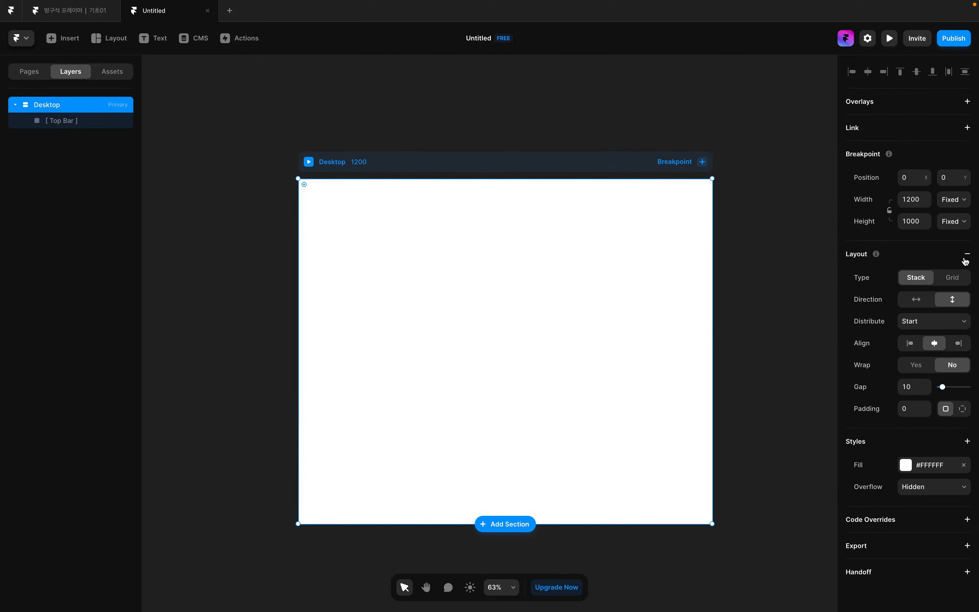
{"action": "left_click", "coordinate": [77, 127]}
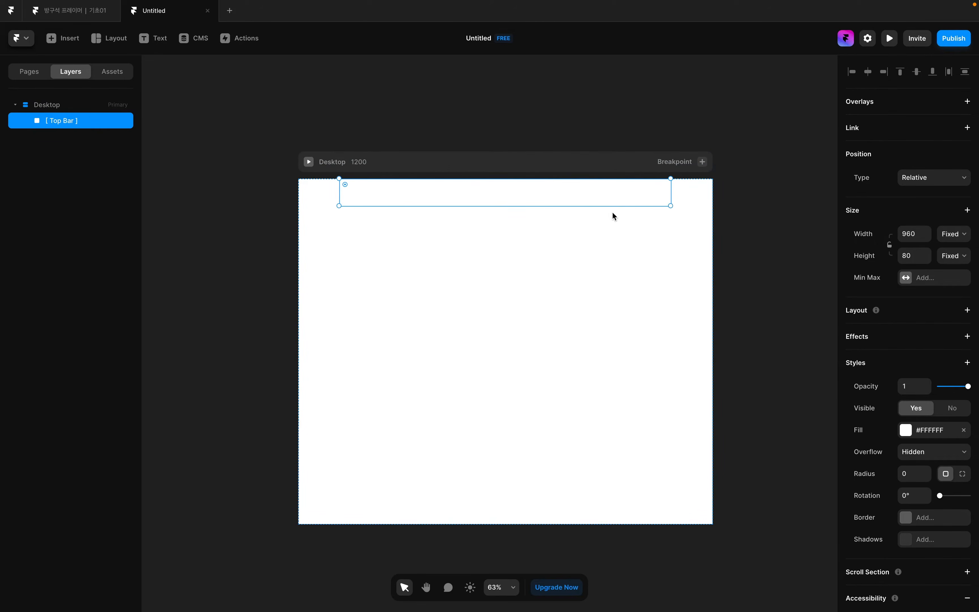
{"action": "left_click_drag", "start_coordinate": [565, 192], "coordinate": [572, 217]}
{"action": "left_click", "coordinate": [425, 136]}
{"action": "left_click", "coordinate": [441, 193]}
- Draw a stack below [ Top Bar ] on the Desktop page and set its size to 960 × 620
{"action": "key", "text": "s"}
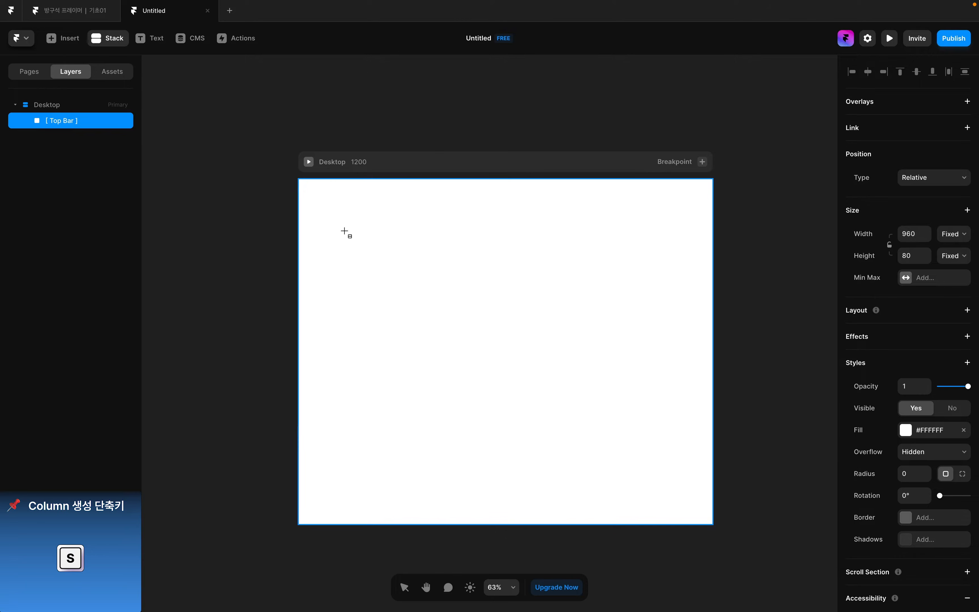
{"action": "left_click_drag", "start_coordinate": [340, 229], "coordinate": [685, 413]}
{"action": "left_click", "coordinate": [912, 235]}
{"action": "type", "text": "960"}
{"action": "key", "text": "Tab"}
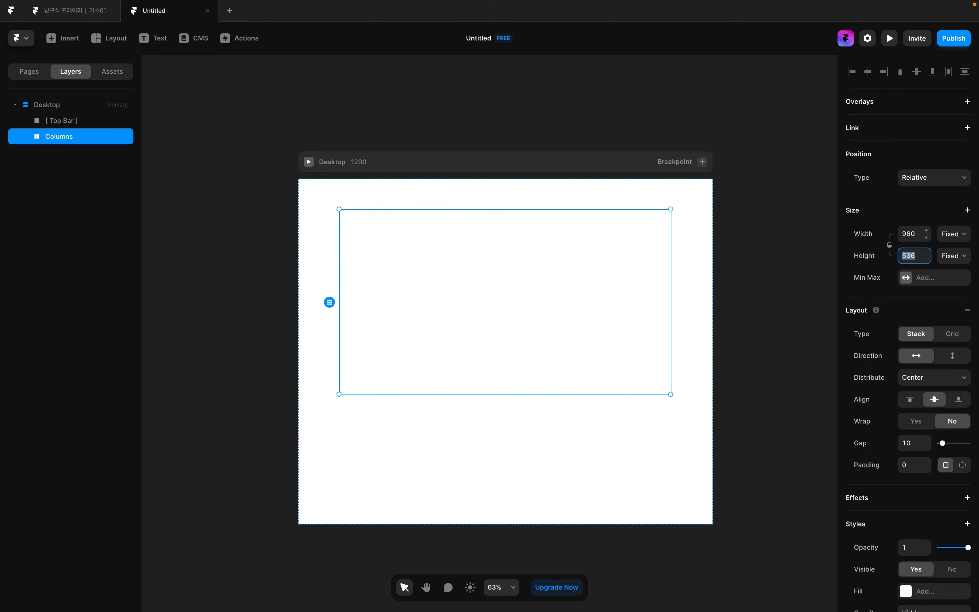
{"action": "type", "text": "620"}
{"action": "key", "text": "Return"}
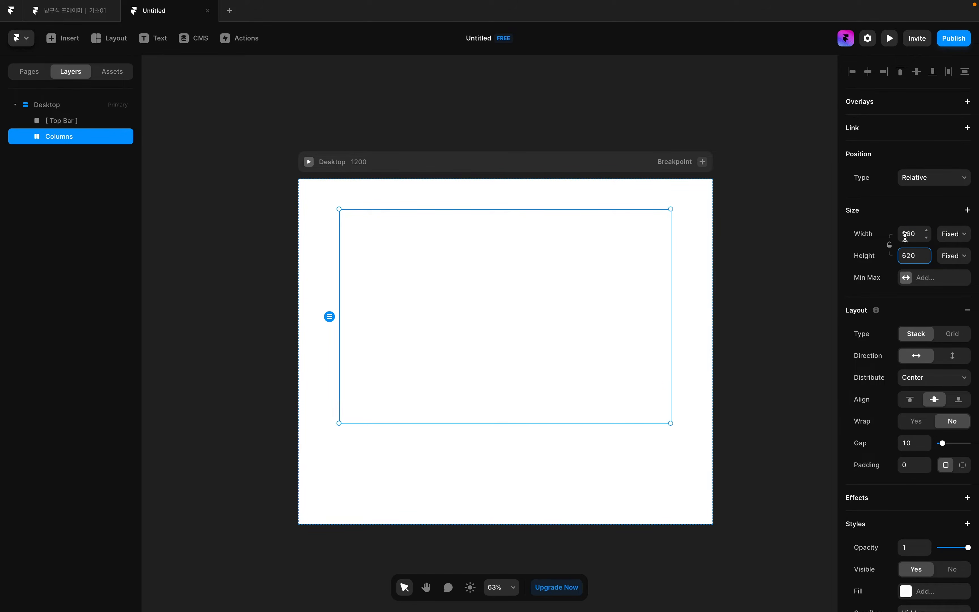
- Rename the 960 × 620 stack as "Title" and deselect it
{"action": "double_click", "coordinate": [67, 134]}
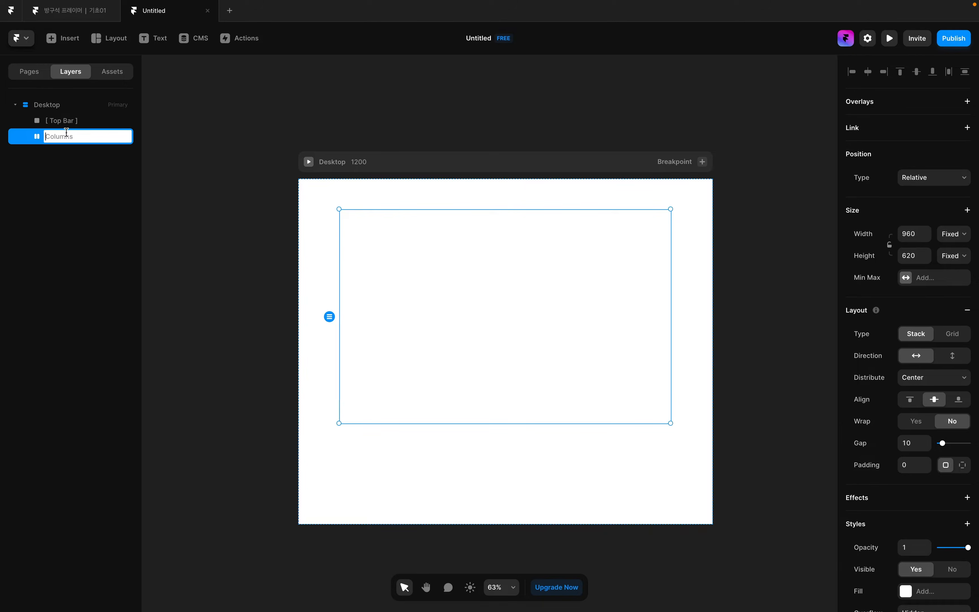
{"action": "type", "text": "Title"}
{"action": "key", "text": "Return"}
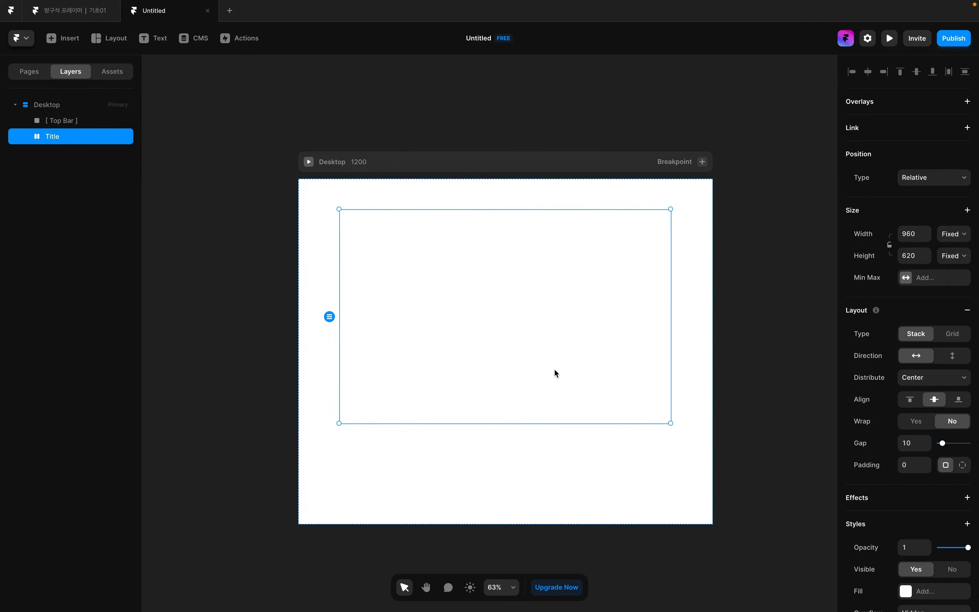
{"action": "key", "text": "Escape"}
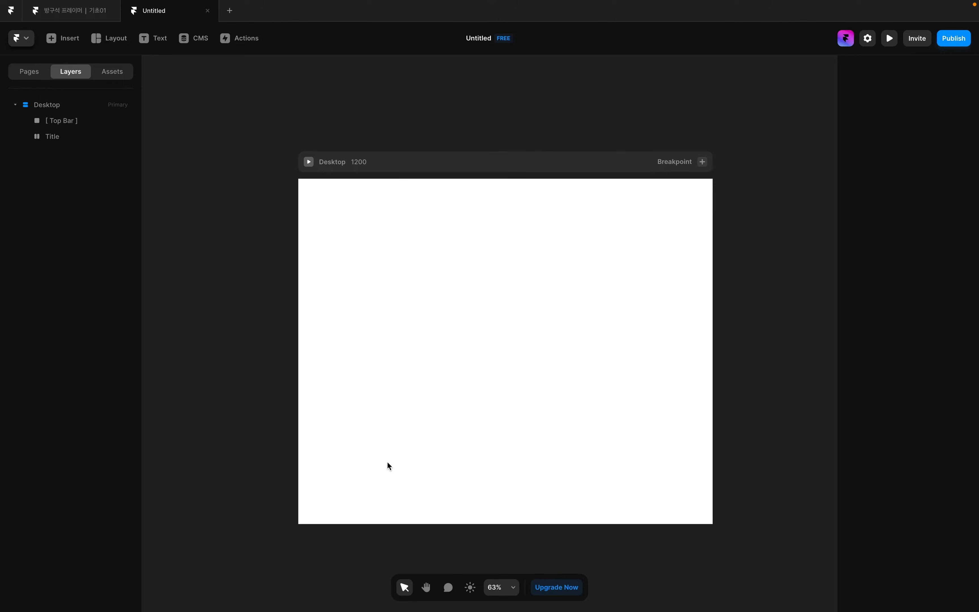
- Draw another stack about 950 × 207 below Title and name it "Grid"
{"action": "key", "text": "s"}
{"action": "left_click_drag", "start_coordinate": [340, 449], "coordinate": [668, 524]}
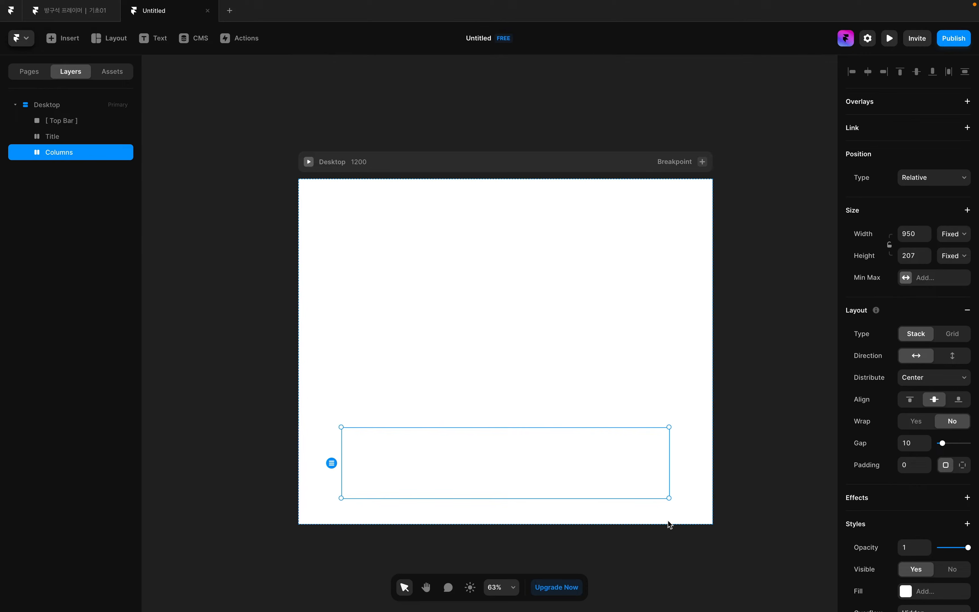
{"action": "double_click", "coordinate": [62, 152]}
{"action": "type", "text": "Grid"}
{"action": "key", "text": "Return"}
- Set the Grid stack's width to 890 and its height to 250
{"action": "left_click", "coordinate": [906, 234]}
{"action": "type", "text": "89"}
{"action": "key", "text": "Tab"}
{"action": "type", "text": "25"}
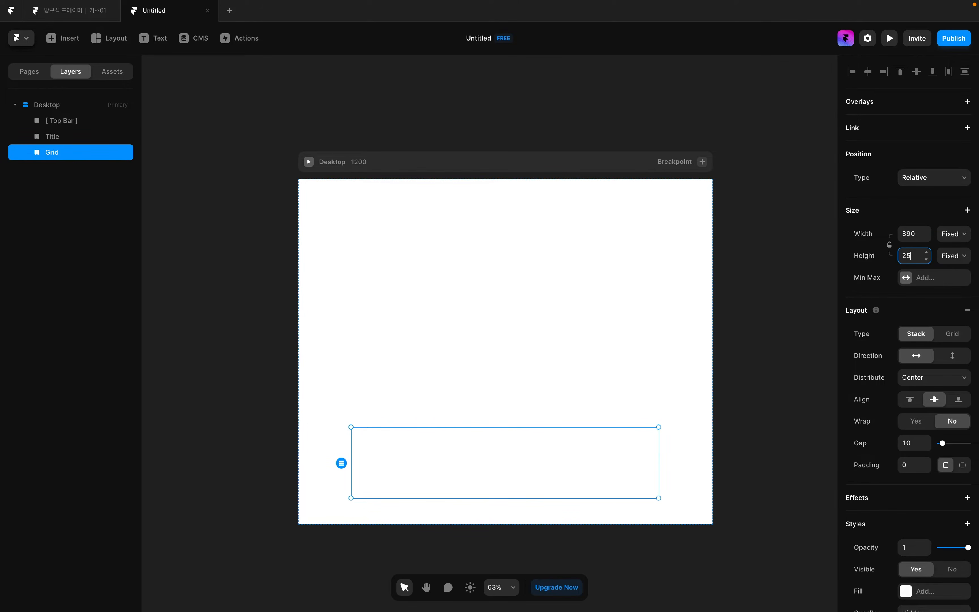
{"action": "type", "text": "0"}
{"action": "key", "text": "Return"}
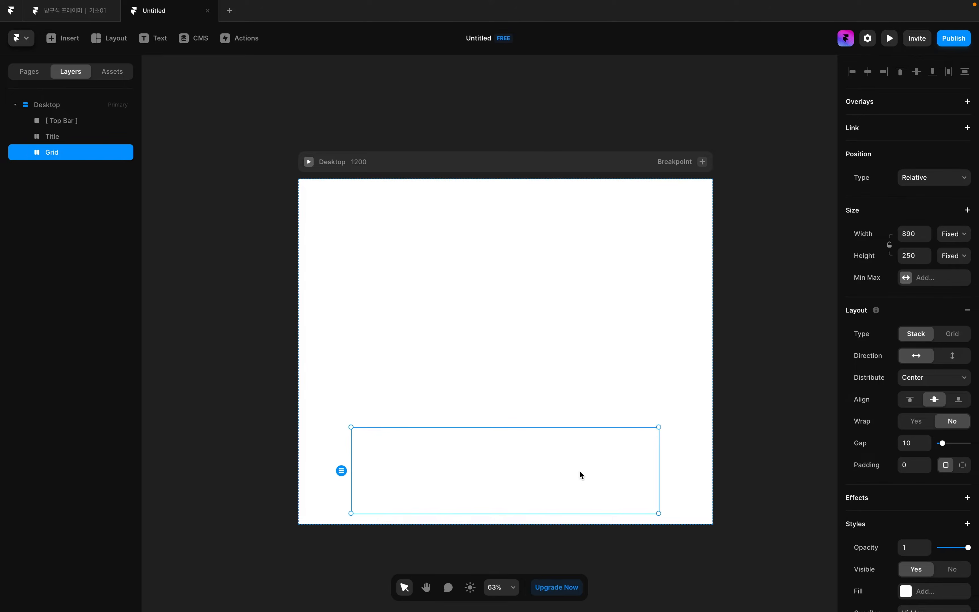
- Set the Desktop page's height to Fit Content and check the placement of the Grid stack
{"action": "scroll", "coordinate": [579, 475], "scroll_direction": "down", "scroll_amount": 2}
{"action": "left_click", "coordinate": [451, 123]}
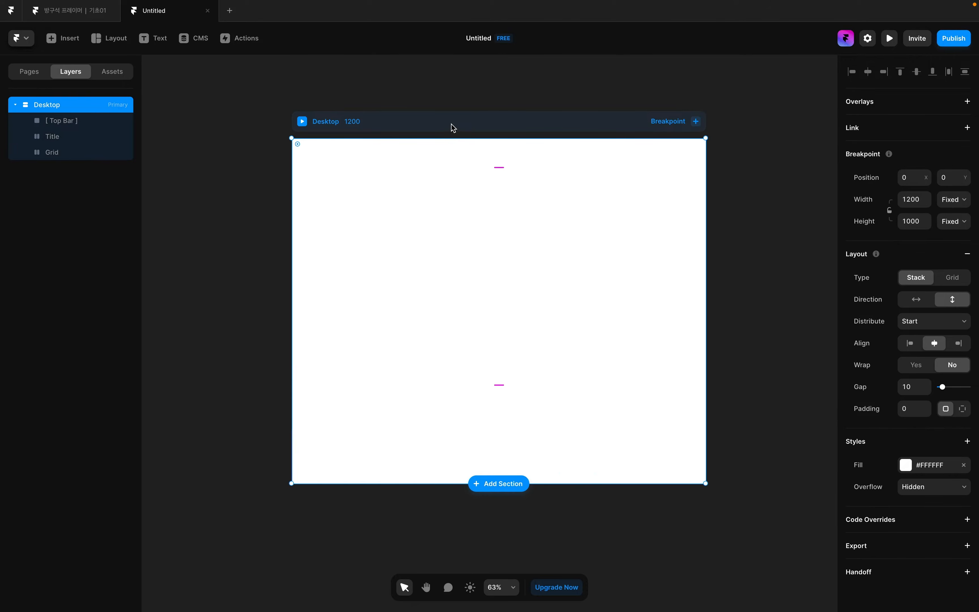
{"action": "left_click", "coordinate": [938, 220]}
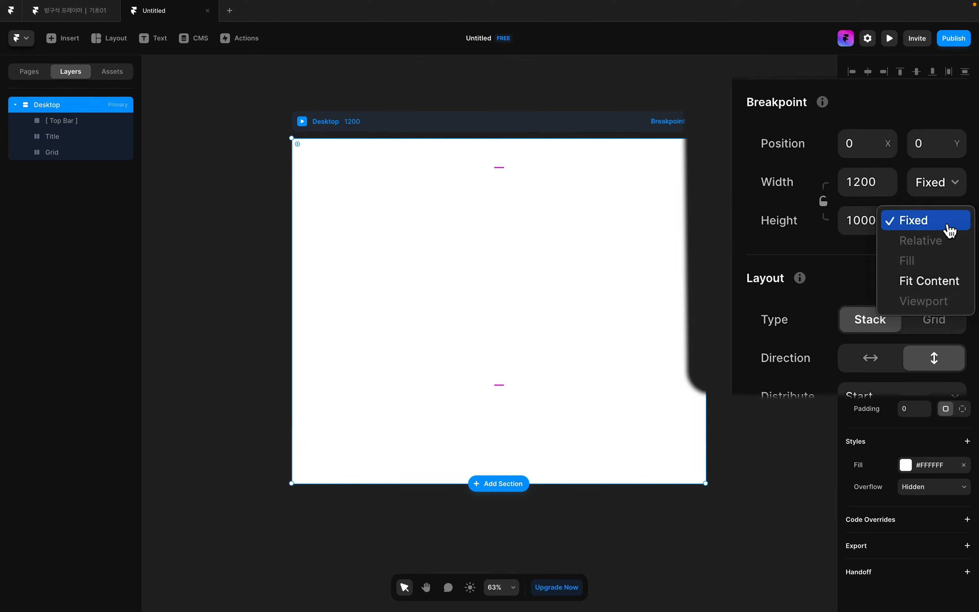
{"action": "left_click", "coordinate": [950, 284]}
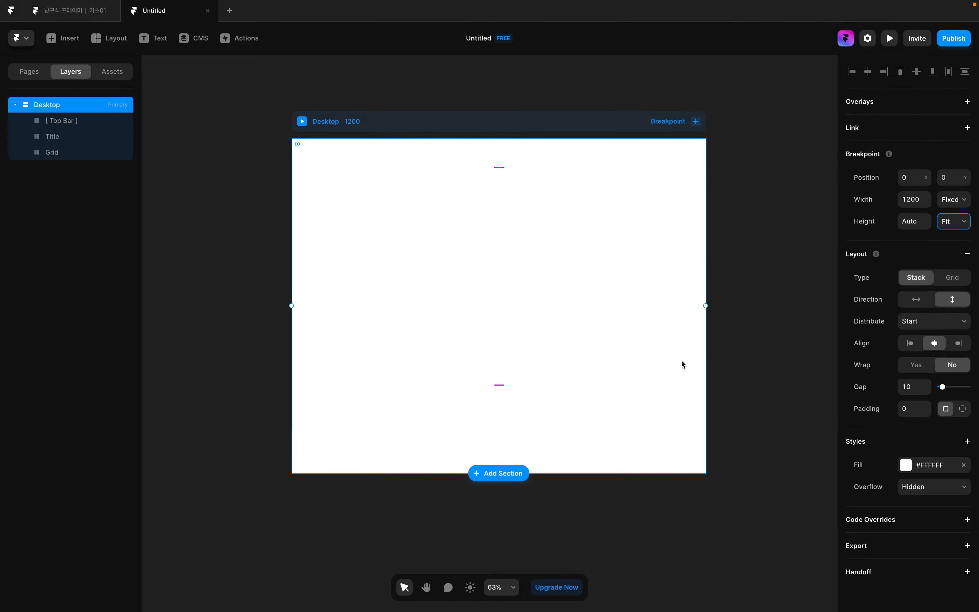
{"action": "left_click", "coordinate": [580, 435]}
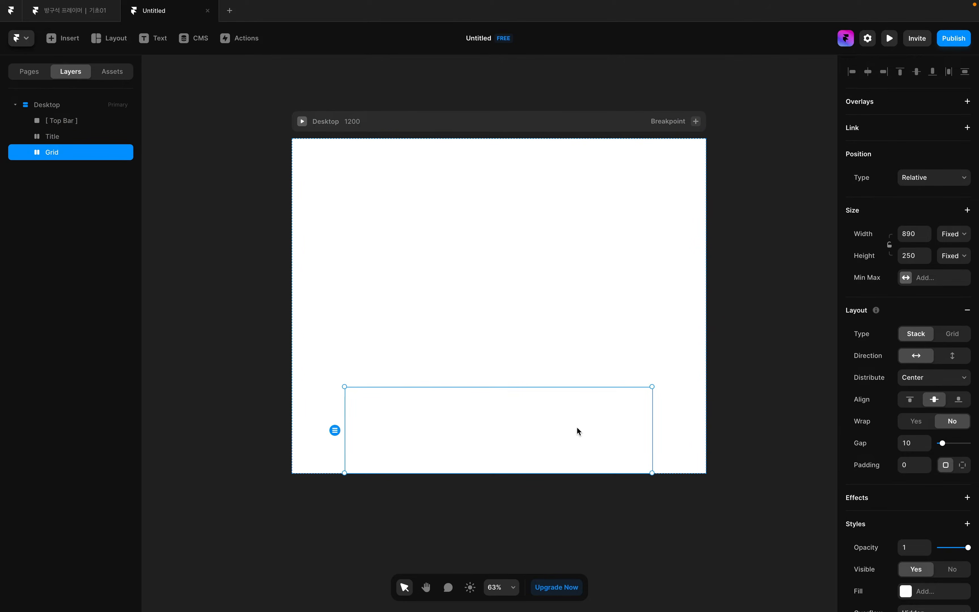
- Set the gap of the Desktop page's stack layout to 0
{"action": "left_click", "coordinate": [530, 115]}
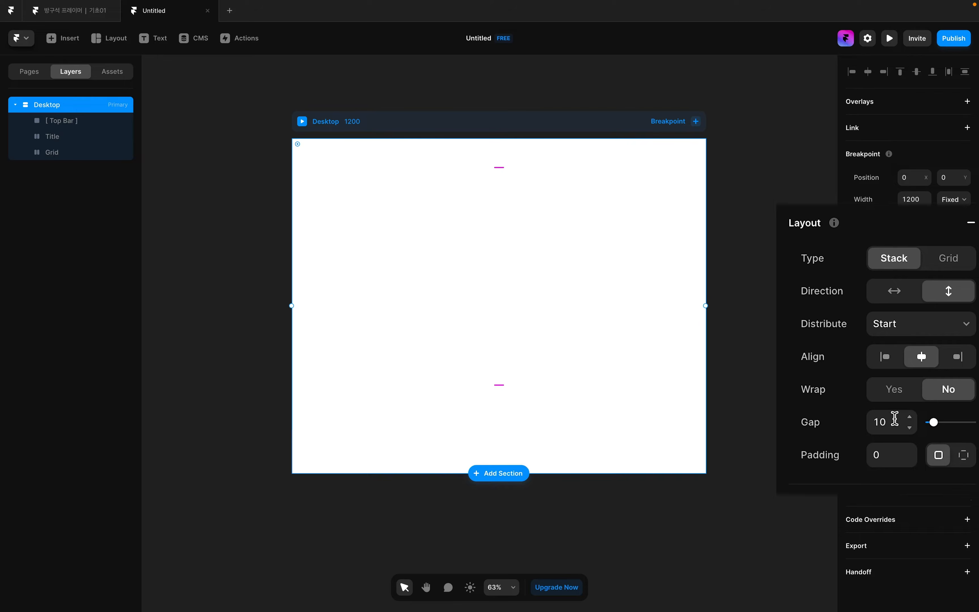
{"action": "left_click", "coordinate": [892, 420]}
{"action": "type", "text": "0"}
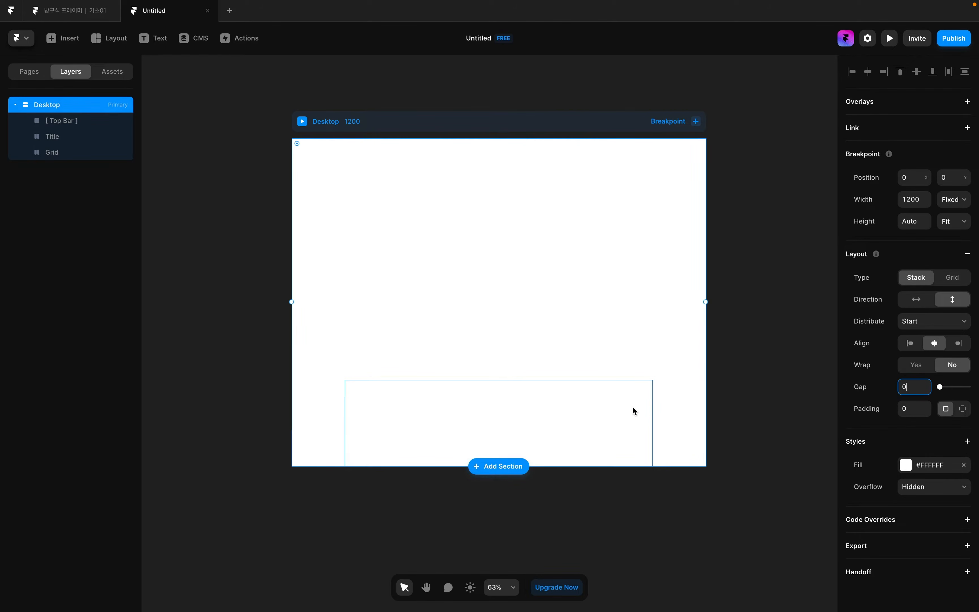
{"action": "left_click", "coordinate": [556, 126]}
- Draw a stack about 1190 × 369 beneath the Desktop page and move it into the page below Grid
{"action": "key", "text": "f"}
{"action": "left_click_drag", "start_coordinate": [301, 374], "coordinate": [695, 497]}
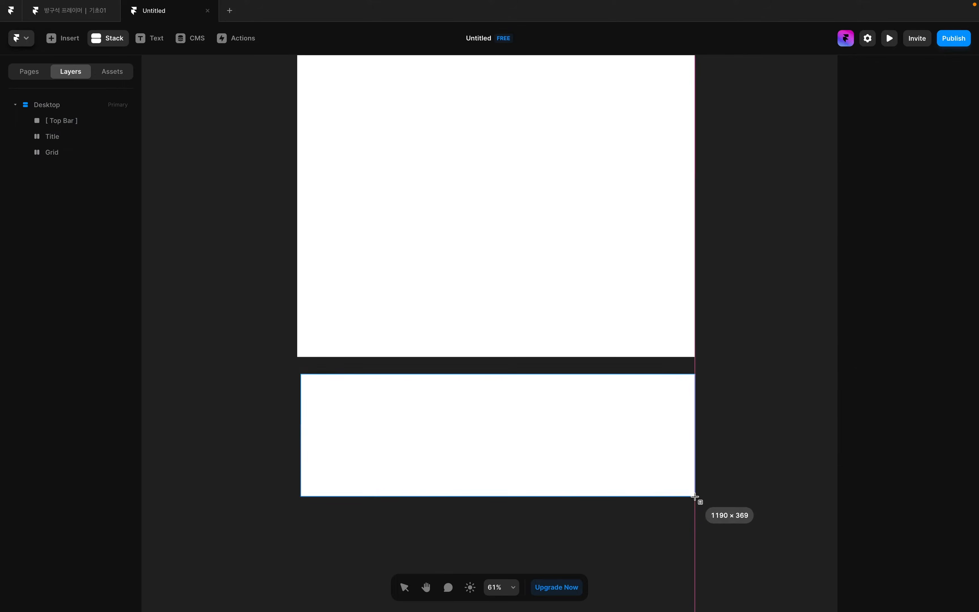
{"action": "mouse_move", "coordinate": [527, 429]}
{"action": "left_mouse_down"}
{"action": "mouse_move", "coordinate": [521, 348]}
{"action": "mouse_move", "coordinate": [521, 356]}
{"action": "left_mouse_up"}
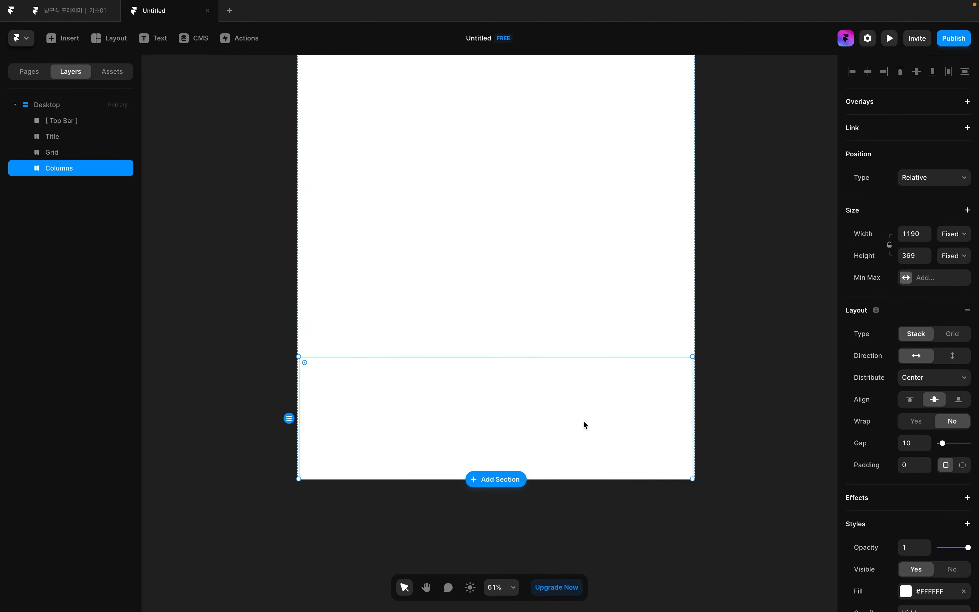
- Set the lowest stack's width to Fill and its height to 400
{"action": "left_click", "coordinate": [953, 234]}
{"action": "left_click", "coordinate": [942, 260]}
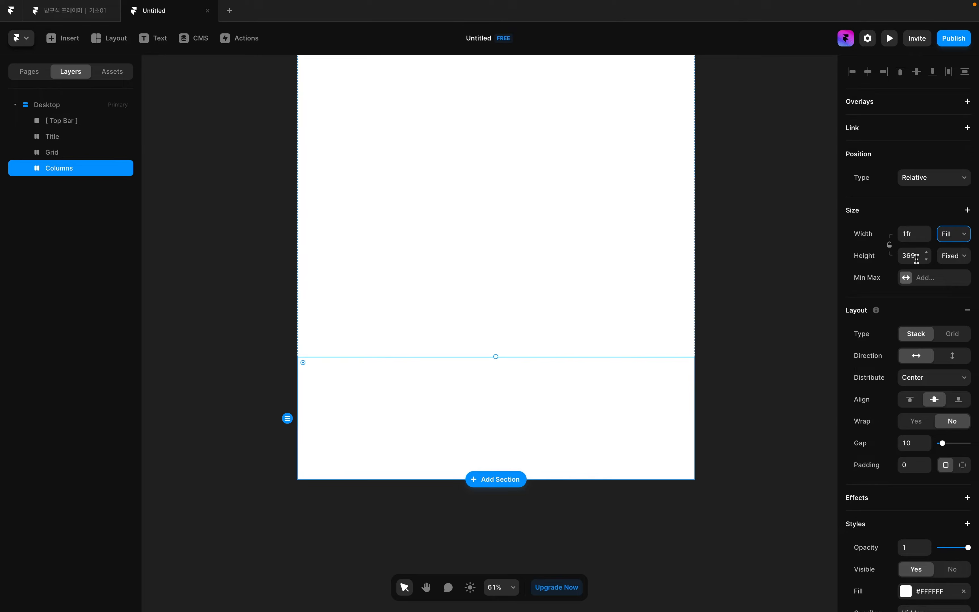
{"action": "left_click", "coordinate": [916, 259]}
{"action": "type", "text": "400"}
{"action": "key", "text": "Return"}
- Rename the lowest stack on the Desktop page as "Framer"
{"action": "double_click", "coordinate": [51, 167]}
{"action": "type", "text": "Framer"}
{"action": "key", "text": "Return"}
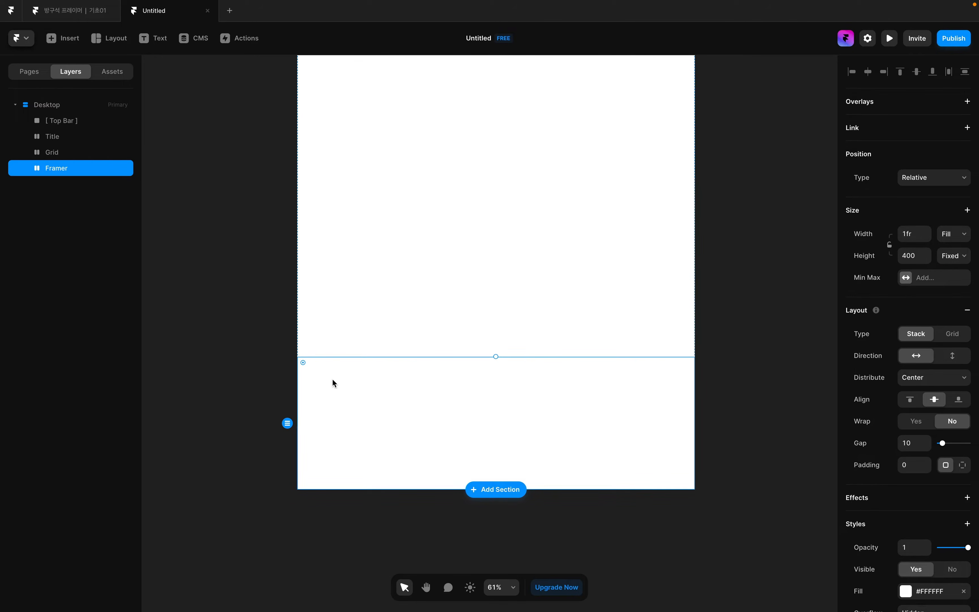
- Draw a frame about 913 × 120 beneath the Desktop page and move it into the page below Framer
{"action": "left_click", "coordinate": [370, 519]}
{"action": "key", "text": "f"}
{"action": "mouse_move", "coordinate": [352, 504]}
{"action": "left_mouse_down"}
{"action": "mouse_move", "coordinate": [542, 537]}
{"action": "mouse_move", "coordinate": [654, 543]}
{"action": "left_mouse_up"}
{"action": "left_click_drag", "start_coordinate": [538, 529], "coordinate": [535, 488]}
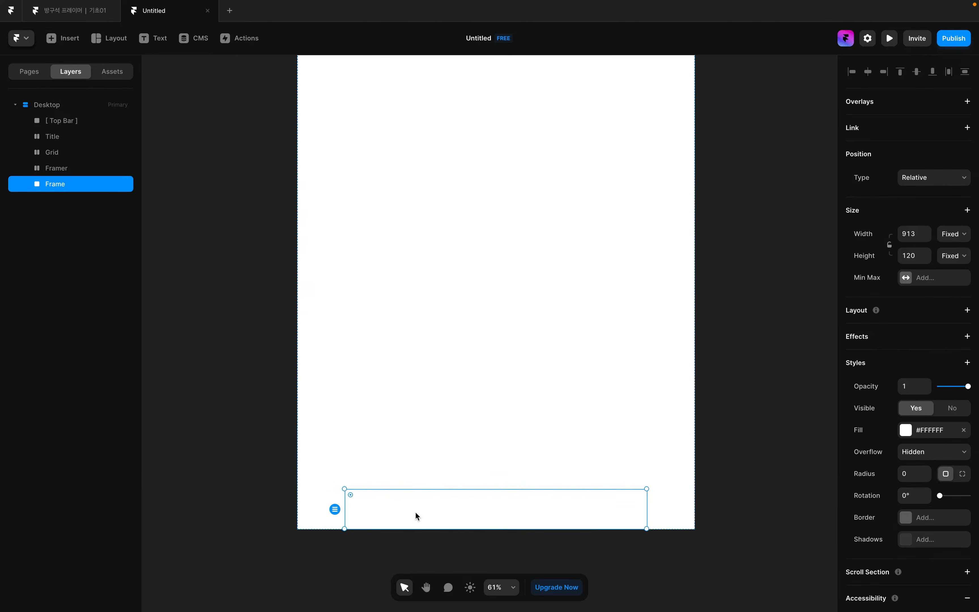
- Set the lowest frame's width to 960 and its height to 30
{"action": "left_click", "coordinate": [912, 233]}
{"action": "type", "text": "960"}
{"action": "key", "text": "Tab"}
{"action": "type", "text": "30"}
{"action": "key", "text": "Return"}
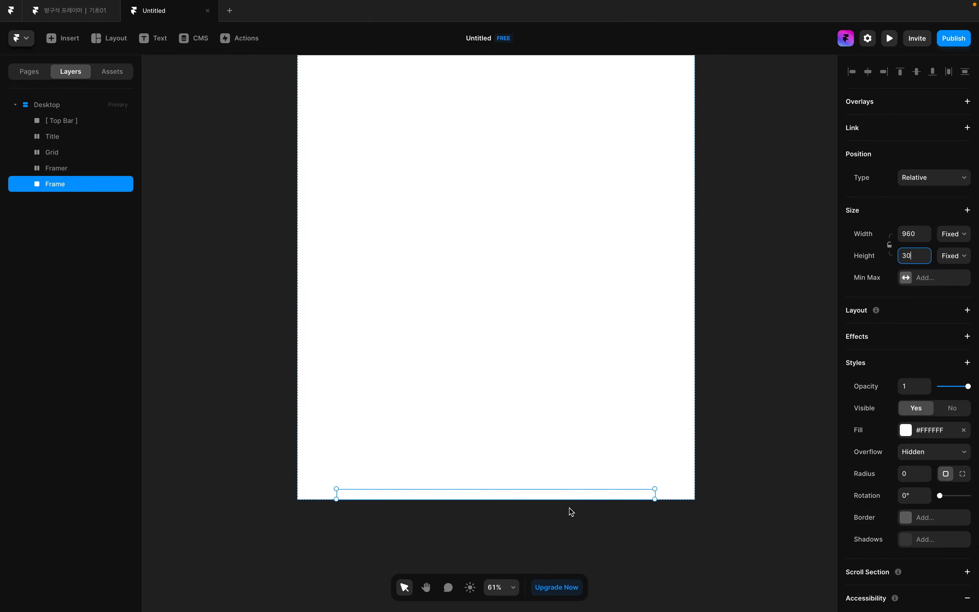
- Rename the lowest frame on the Desktop page as "[ Footer ]"
{"action": "double_click", "coordinate": [59, 184]}
{"action": "type", "text": "[ Footer"}
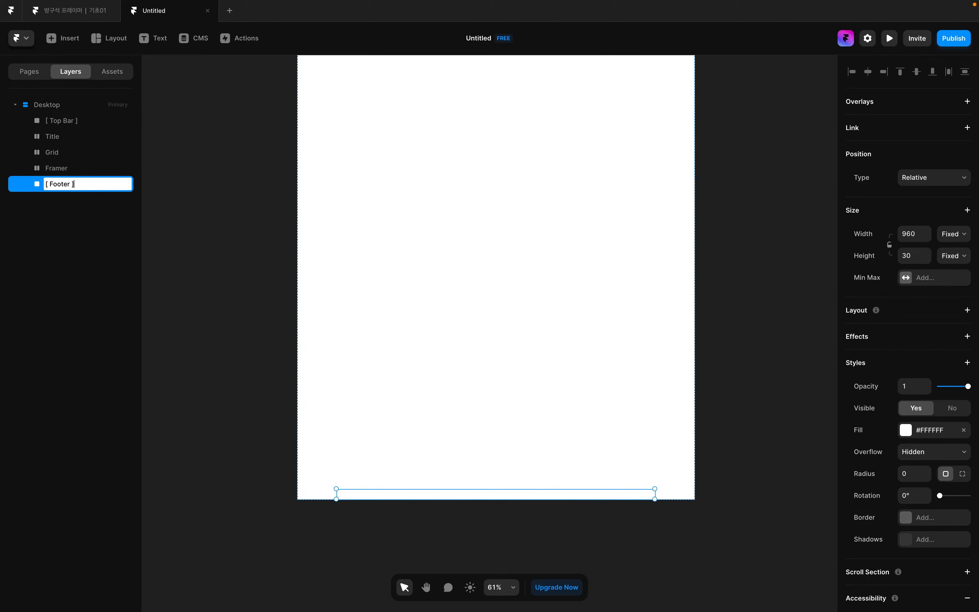
{"action": "left_click_drag", "start_coordinate": [310, 105], "coordinate": [607, 544]}
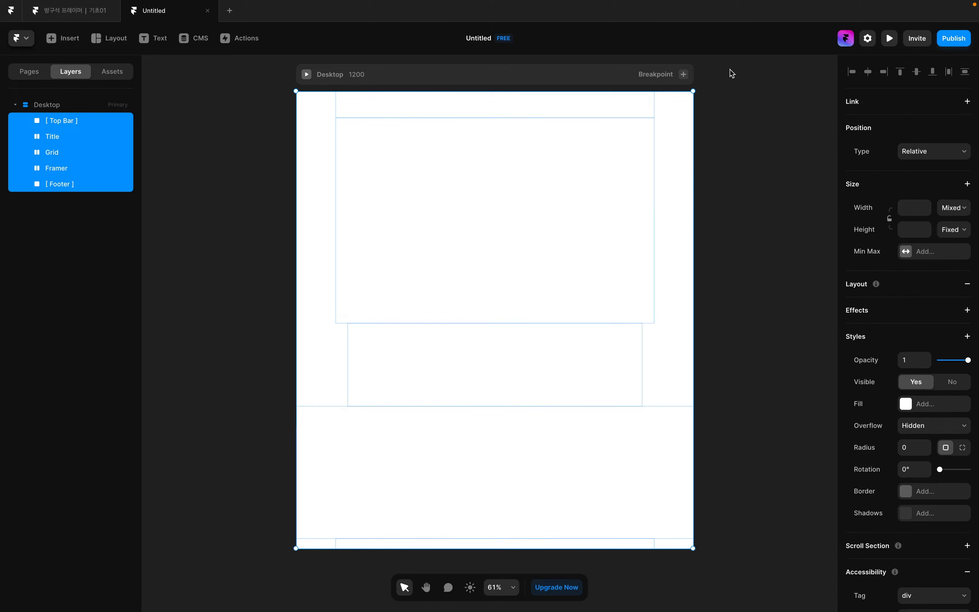
{"action": "key", "text": "Escape"}
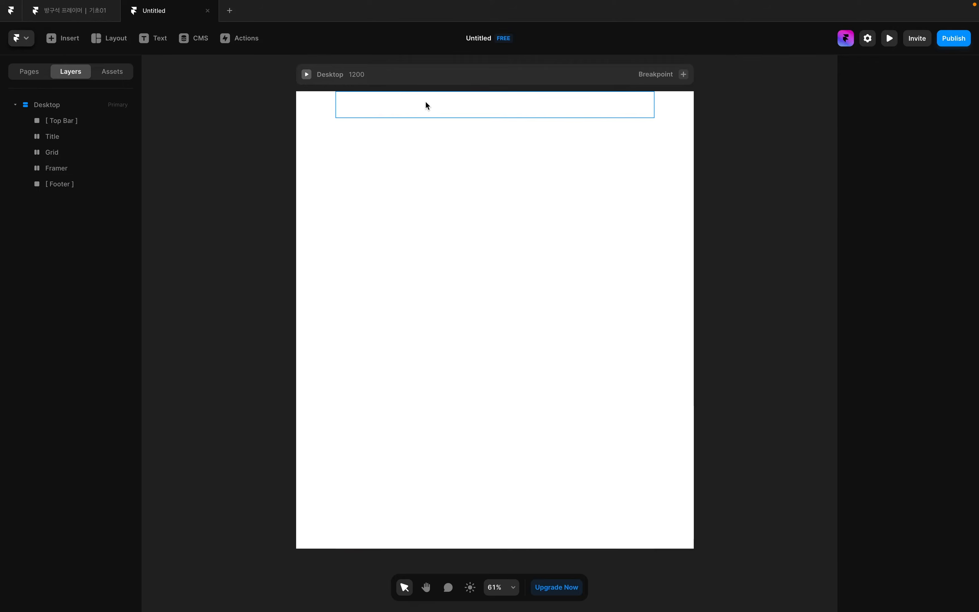
- Draw a small frame inside the Top Bar stack
{"action": "left_click", "coordinate": [425, 100]}
{"action": "scroll", "coordinate": [454, 110], "scroll_direction": "up", "scroll_amount": 1}
{"action": "scroll", "coordinate": [454, 110], "scroll_direction": "up", "scroll_amount": 2}
{"action": "key", "text": "f"}
{"action": "left_click_drag", "start_coordinate": [463, 128], "coordinate": [487, 146]}
- Set the Top Bar's inner frame to 30 × 30 and lock its width-to-height ratio
{"action": "left_click", "coordinate": [909, 229]}
{"action": "type", "text": "30"}
{"action": "key", "text": "Tab"}
{"action": "key", "text": "Tab"}
{"action": "type", "text": "30"}
{"action": "left_click", "coordinate": [888, 246]}
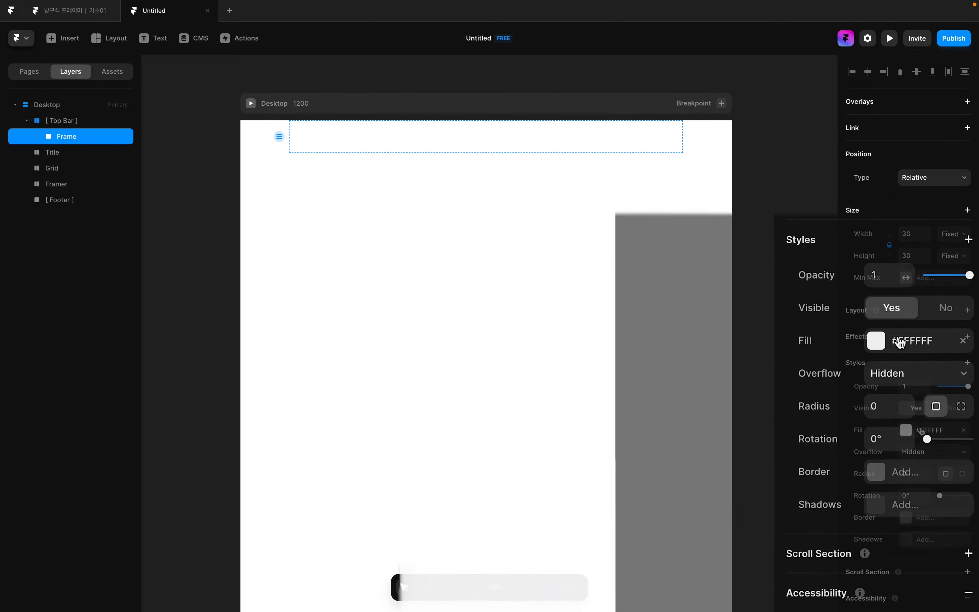
- Fill the small Top Bar frame with the image file 로고 배경사진
{"action": "left_click", "coordinate": [902, 432]}
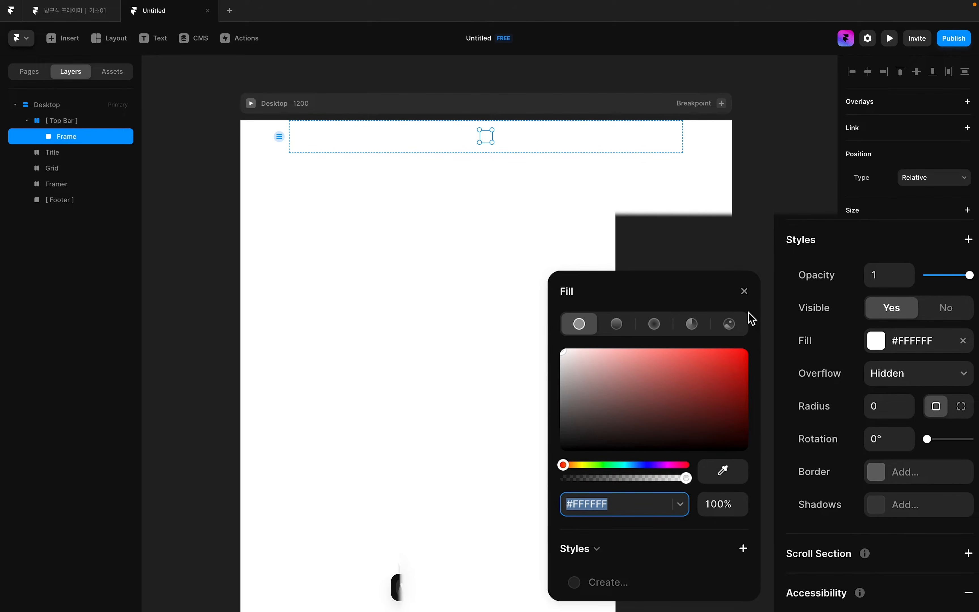
{"action": "left_click", "coordinate": [729, 324]}
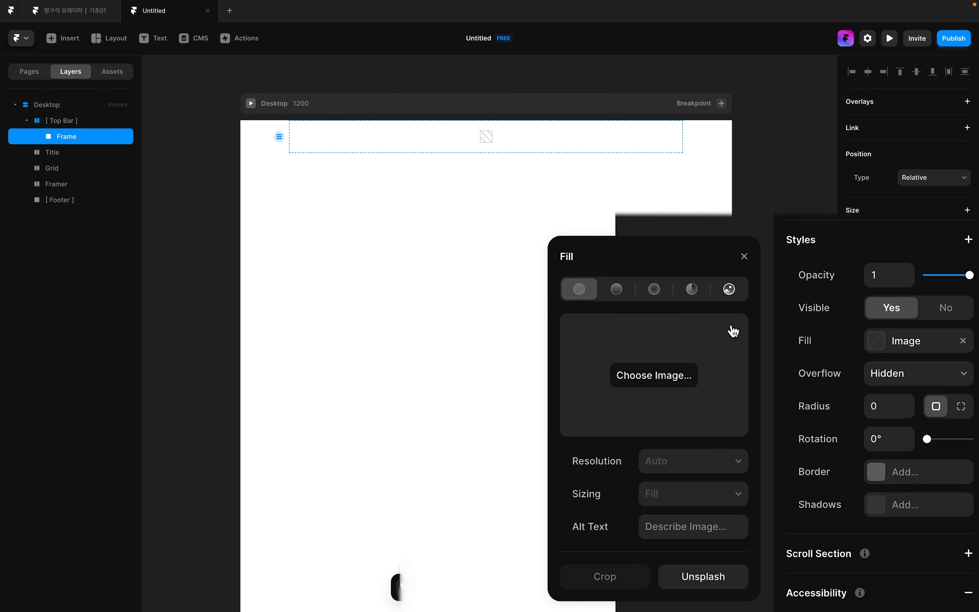
{"action": "left_click", "coordinate": [762, 454]}
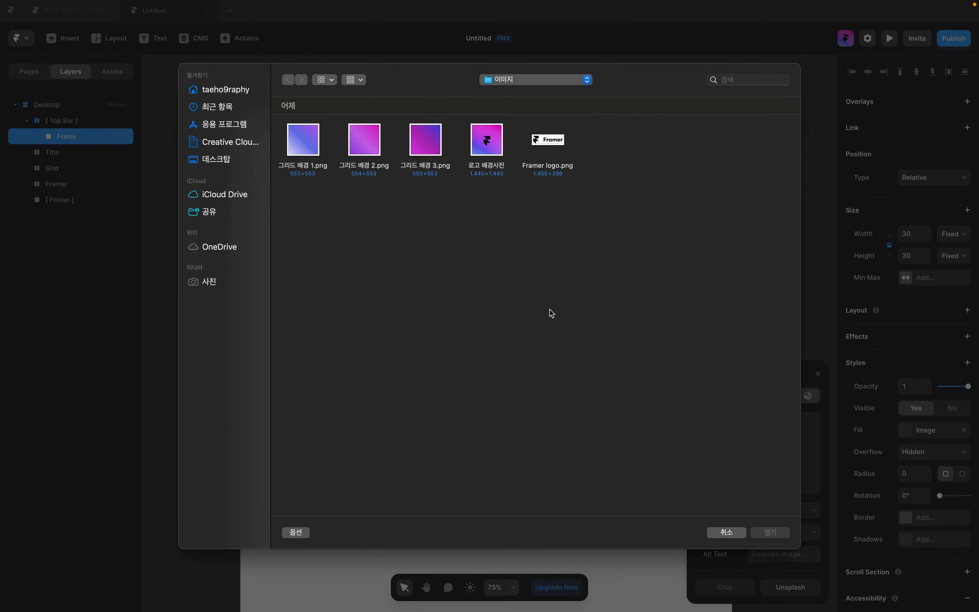
{"action": "left_click", "coordinate": [491, 141]}
{"action": "double_click", "coordinate": [490, 142]}
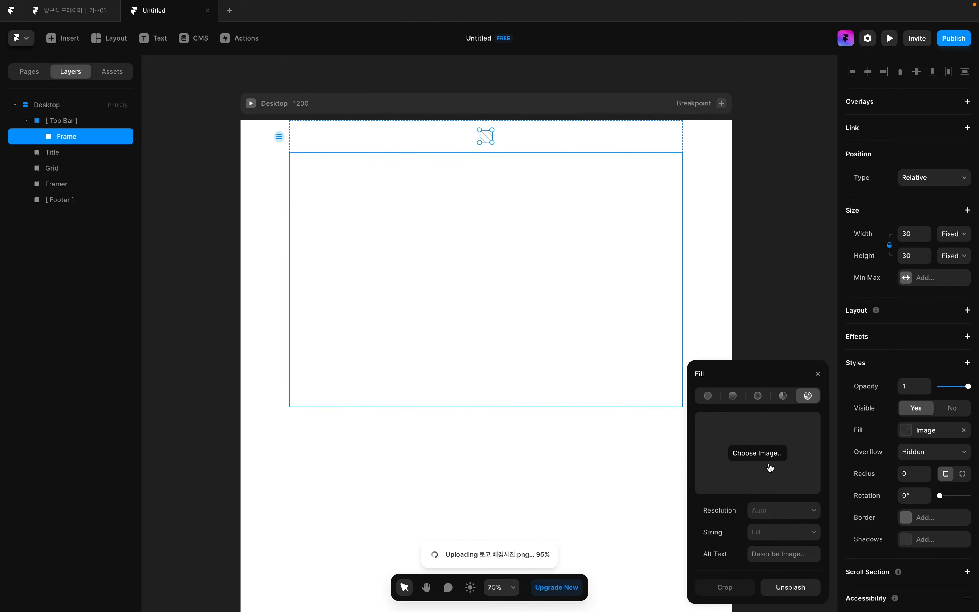
{"action": "scroll", "coordinate": [487, 138], "scroll_direction": "up", "scroll_amount": 10}
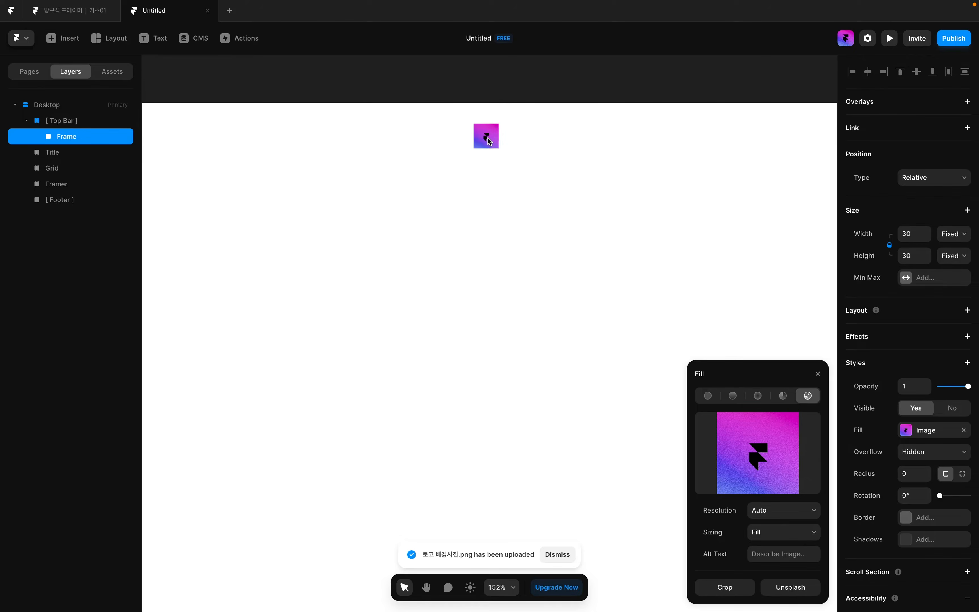
{"action": "scroll", "coordinate": [487, 138], "scroll_direction": "down", "scroll_amount": 1}
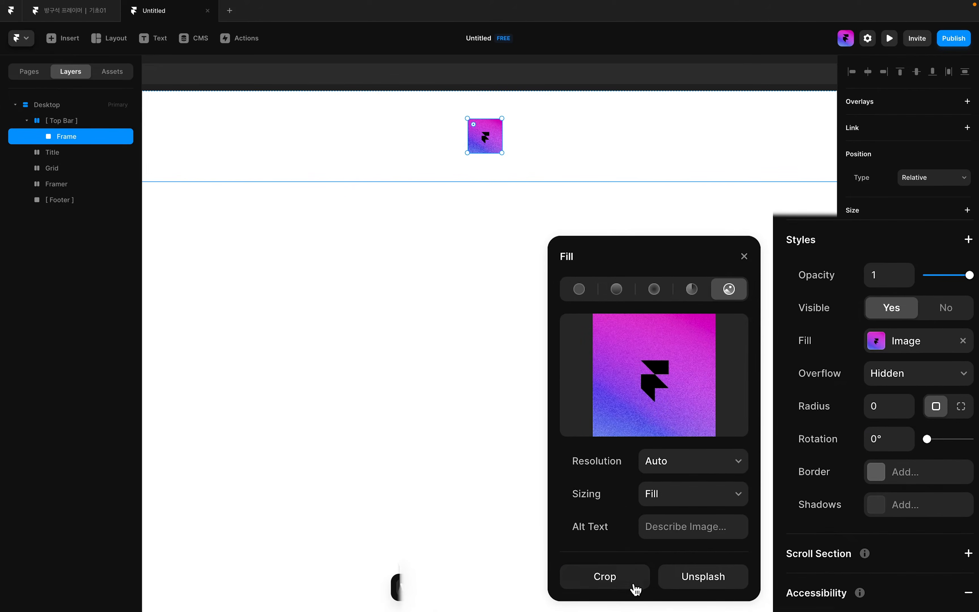
- Crop the frame's fill image to an 800 × 800 area centred on the black Framer logo
{"action": "left_click", "coordinate": [745, 591]}
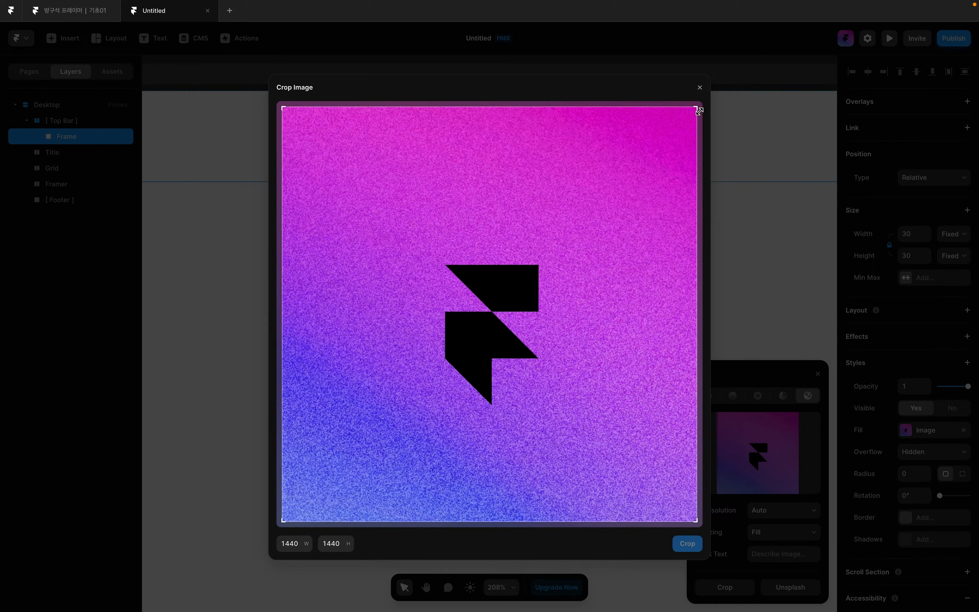
{"action": "left_click_drag", "start_coordinate": [653, 182], "coordinate": [609, 231]}
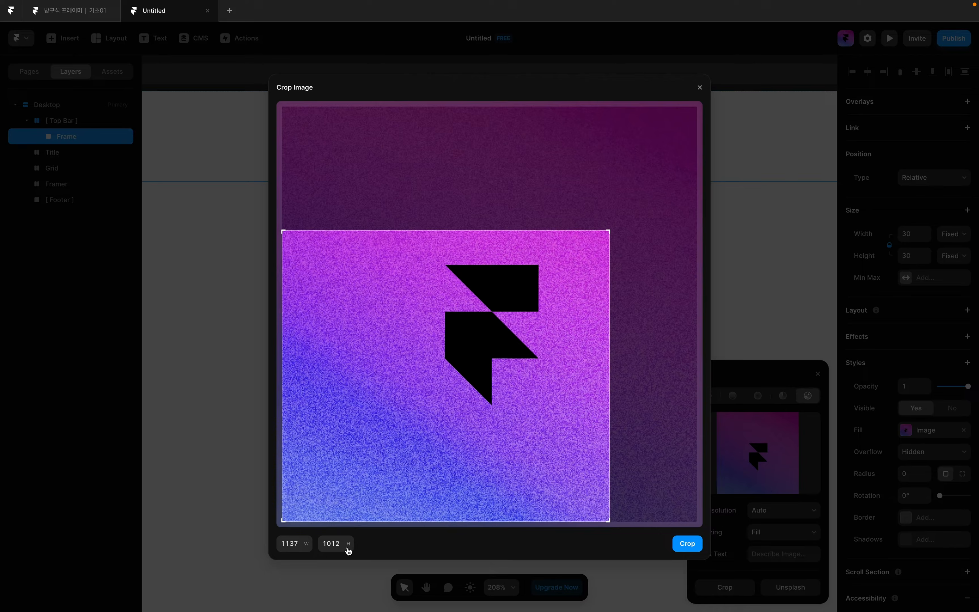
{"action": "left_click_drag", "start_coordinate": [405, 405], "coordinate": [452, 335]}
{"action": "left_click", "coordinate": [294, 544]}
{"action": "type", "text": "800"}
{"action": "key", "text": "Tab"}
{"action": "type", "text": "800"}
{"action": "key", "text": "Return"}
{"action": "left_click_drag", "start_coordinate": [405, 280], "coordinate": [451, 331]}
{"action": "left_click", "coordinate": [681, 540]}
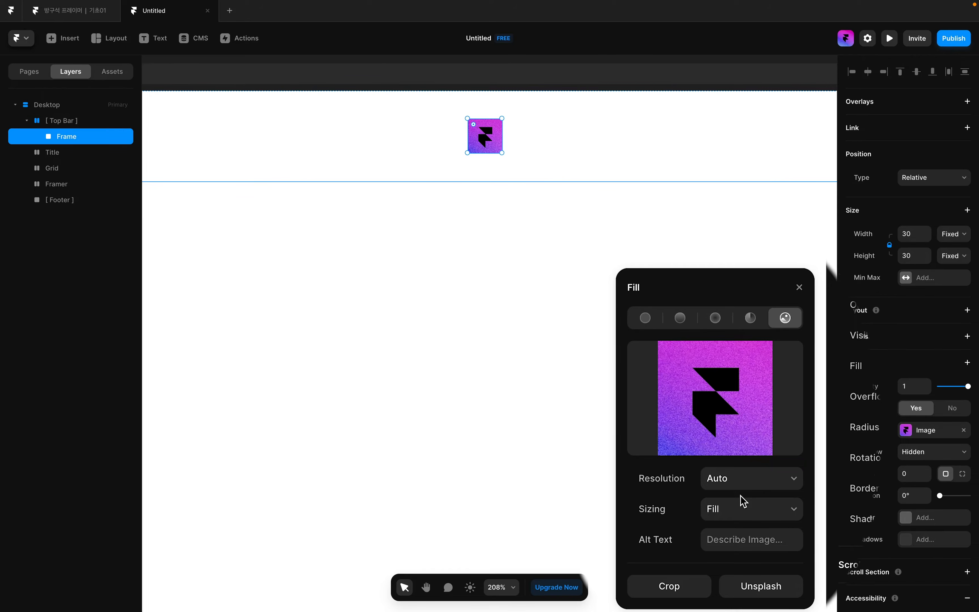
- Set the resolution of the logo frame's fill image to Medium
{"action": "left_click", "coordinate": [733, 480]}
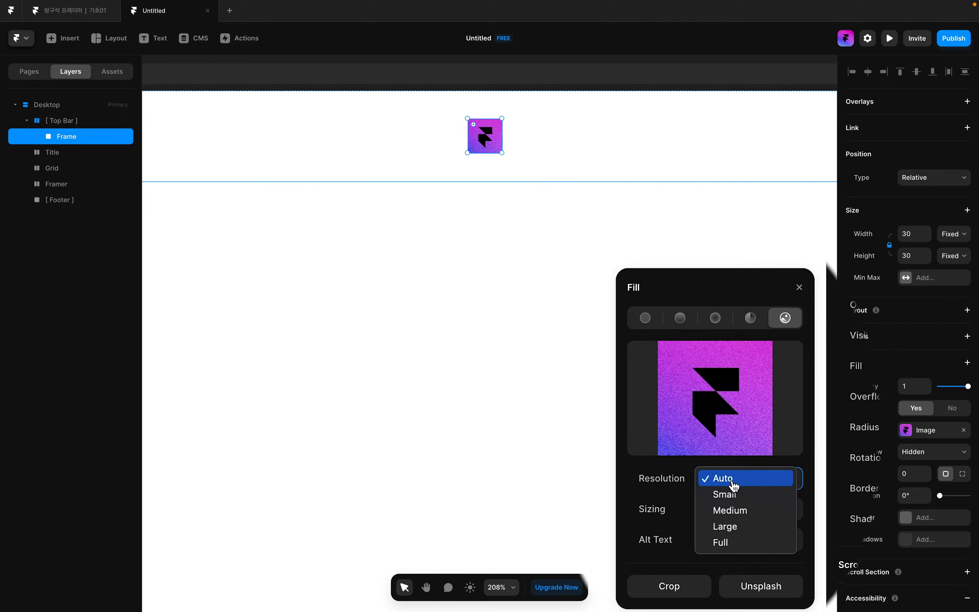
{"action": "left_click", "coordinate": [682, 486]}
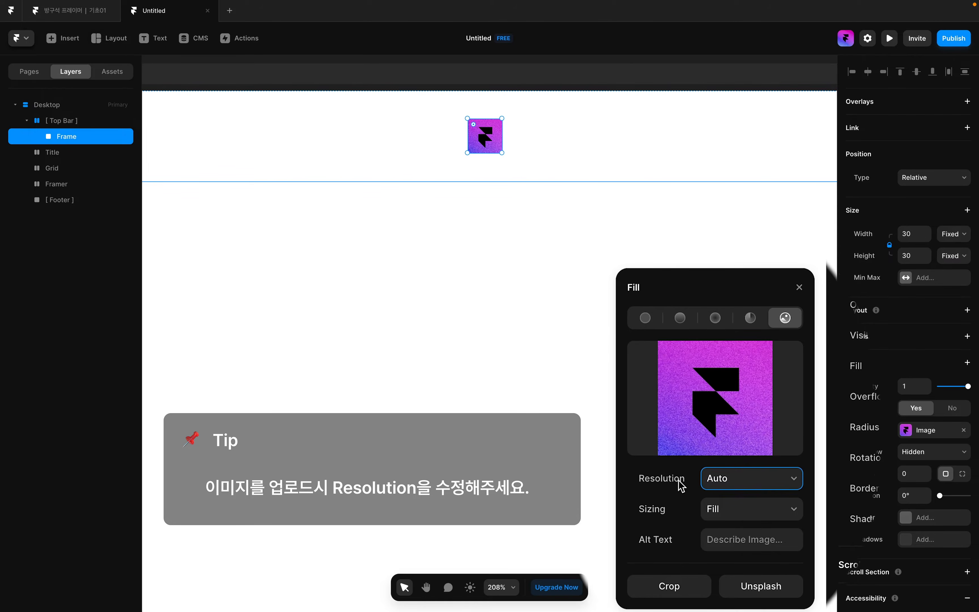
{"action": "left_click", "coordinate": [730, 478]}
{"action": "left_click", "coordinate": [736, 513]}
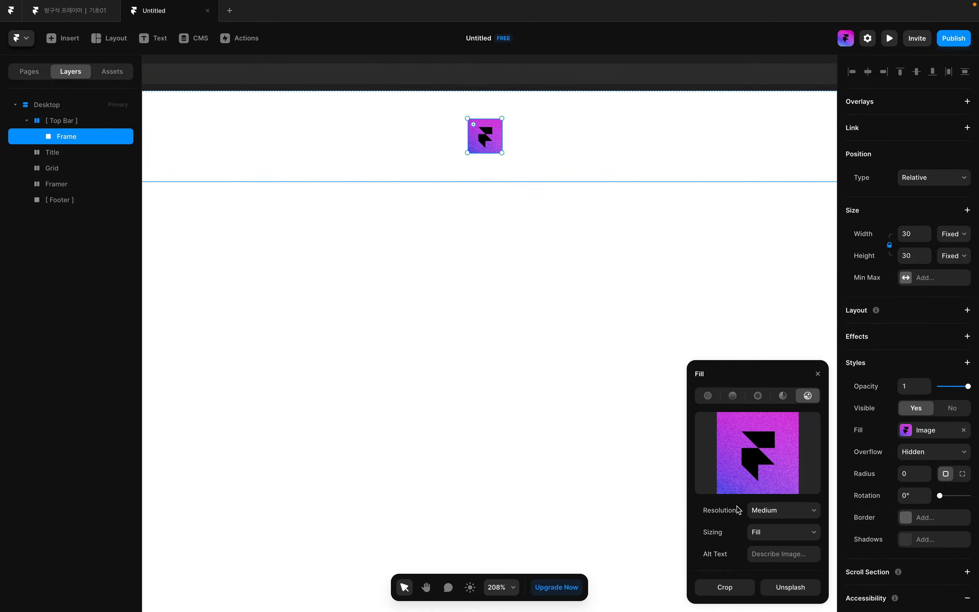
{"action": "key", "text": "Escape"}
- Round the logo frame's corners with a radius of 5
{"action": "scroll", "coordinate": [509, 130], "scroll_direction": "up", "scroll_amount": 5}
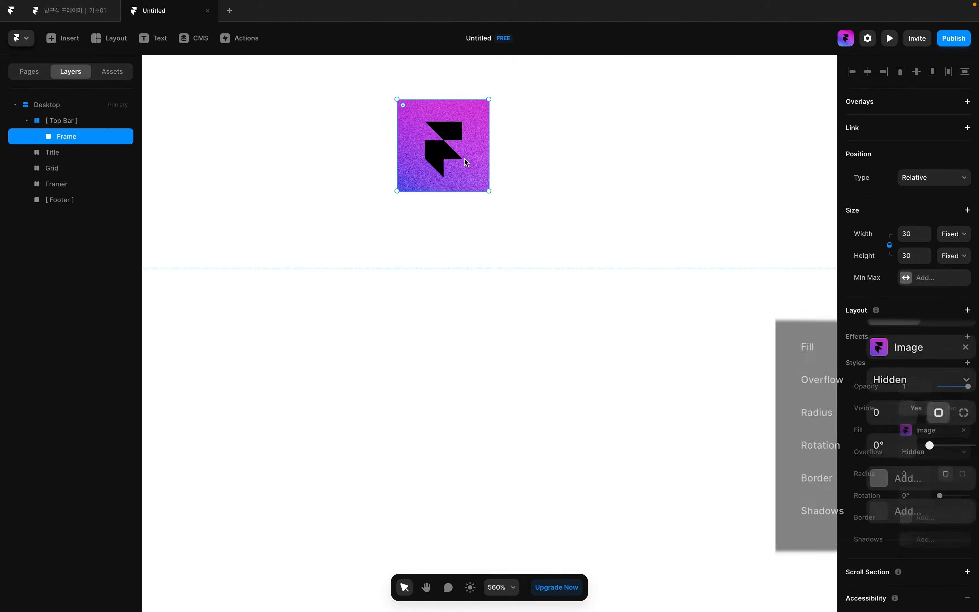
{"action": "left_click", "coordinate": [915, 474]}
{"action": "type", "text": "5"}
{"action": "key", "text": "Return"}
{"action": "left_click", "coordinate": [524, 197]}
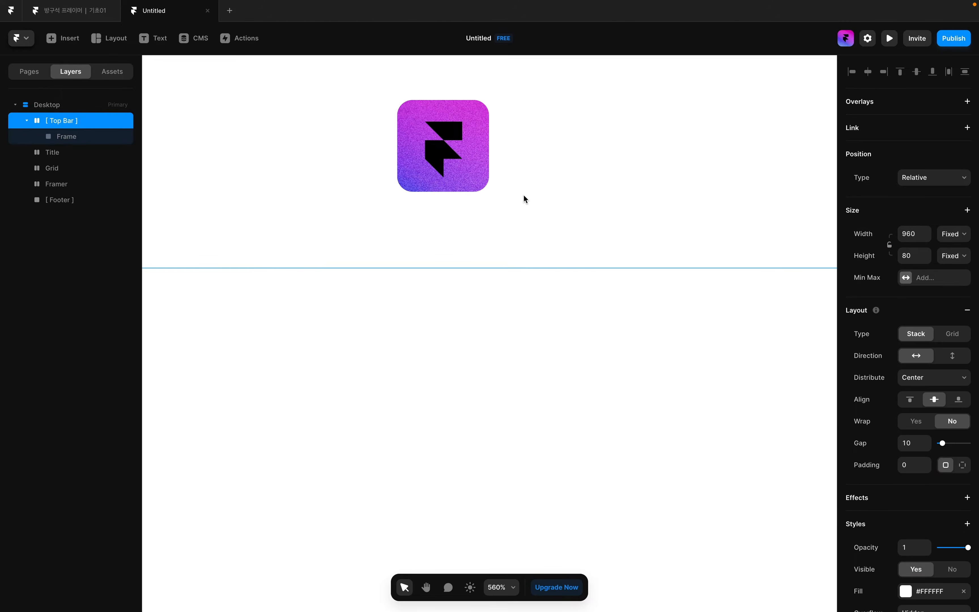
- Add the text "방구석 프레이머" to the Top Bar, just after the logo frame
{"action": "scroll", "coordinate": [524, 190], "scroll_direction": "down", "scroll_amount": 10}
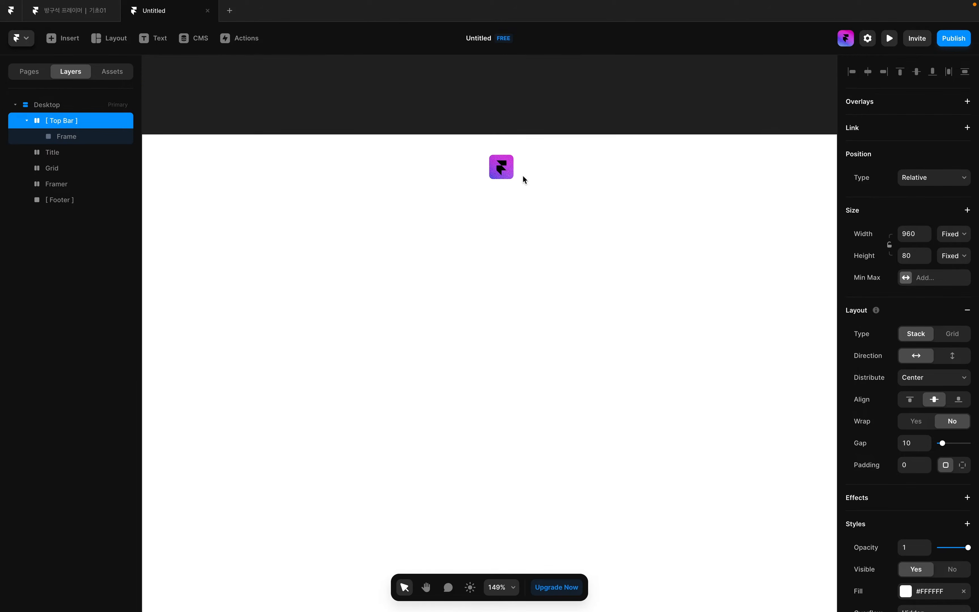
{"action": "scroll", "coordinate": [519, 177], "scroll_direction": "down", "scroll_amount": 3}
{"action": "scroll", "coordinate": [516, 178], "scroll_direction": "up", "scroll_amount": 2}
{"action": "scroll", "coordinate": [516, 179], "scroll_direction": "down", "scroll_amount": 1}
{"action": "scroll", "coordinate": [516, 178], "scroll_direction": "up", "scroll_amount": 1}
{"action": "scroll", "coordinate": [544, 175], "scroll_direction": "right", "scroll_amount": 1}
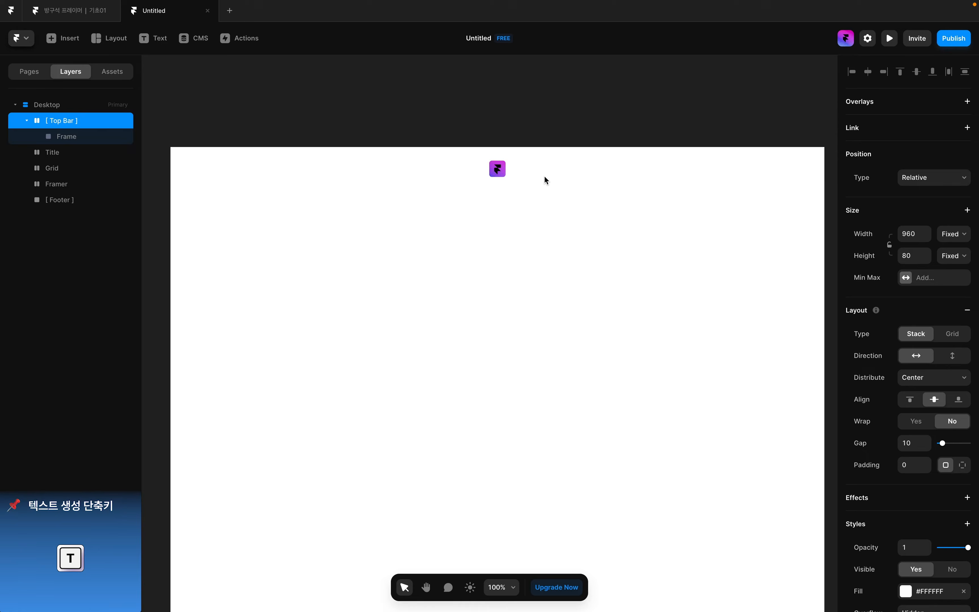
{"action": "key", "text": "t"}
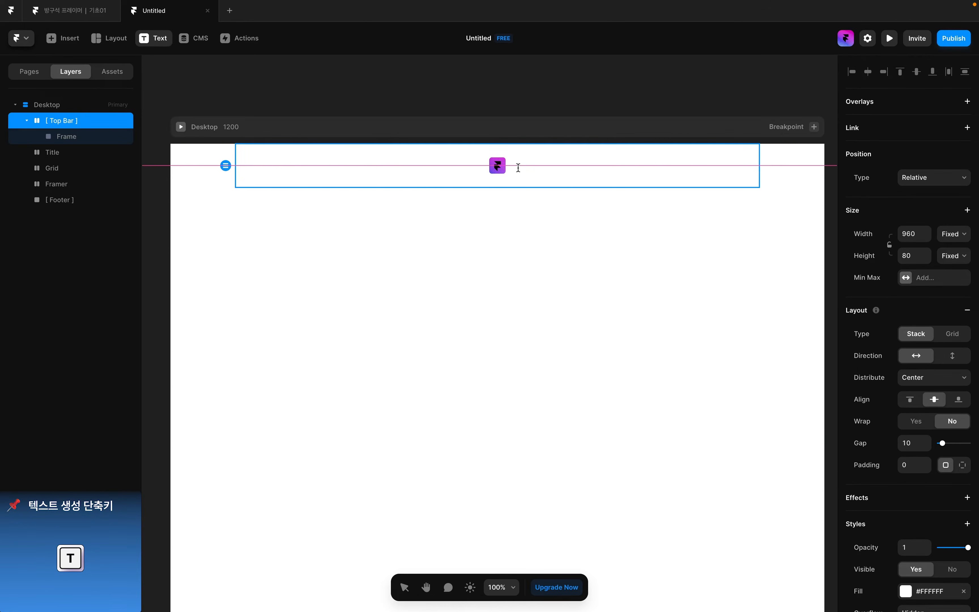
{"action": "left_click", "coordinate": [518, 165]}
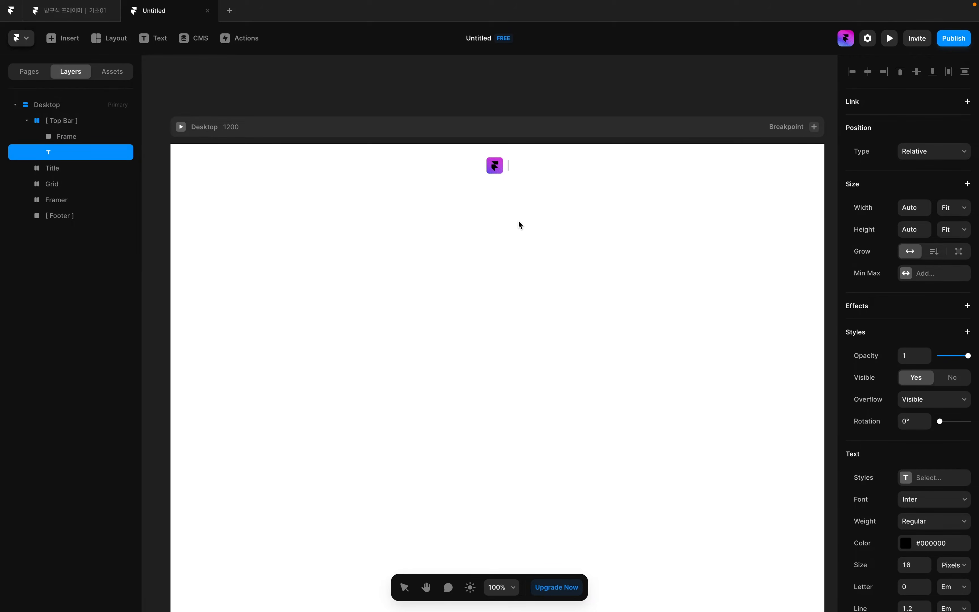
{"action": "type", "text": "방구석 프레이머"}
{"action": "left_click", "coordinate": [543, 166]}
- Add three separate texts, "ABOUT", "WORK" and "CONTACT", in that order after the 방구석 프레이머 text in the Top Bar
{"action": "key", "text": "t"}
{"action": "left_click", "coordinate": [543, 165]}
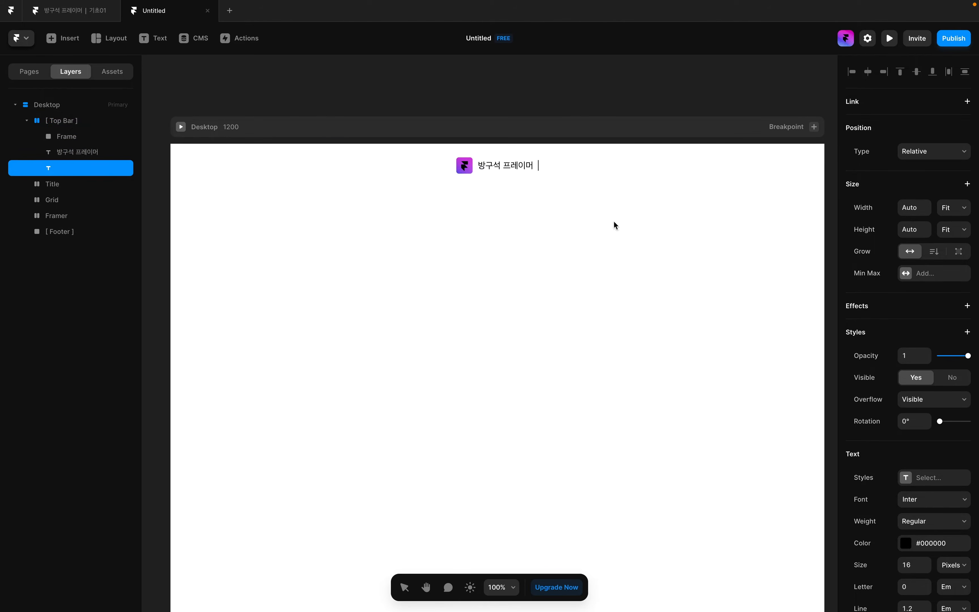
{"action": "type", "text": "ABOUT"}
{"action": "key", "text": "Escape"}
{"action": "key", "text": "t"}
{"action": "left_click", "coordinate": [575, 165]}
{"action": "type", "text": "WORK"}
{"action": "key", "text": "Escape"}
{"action": "key", "text": "t"}
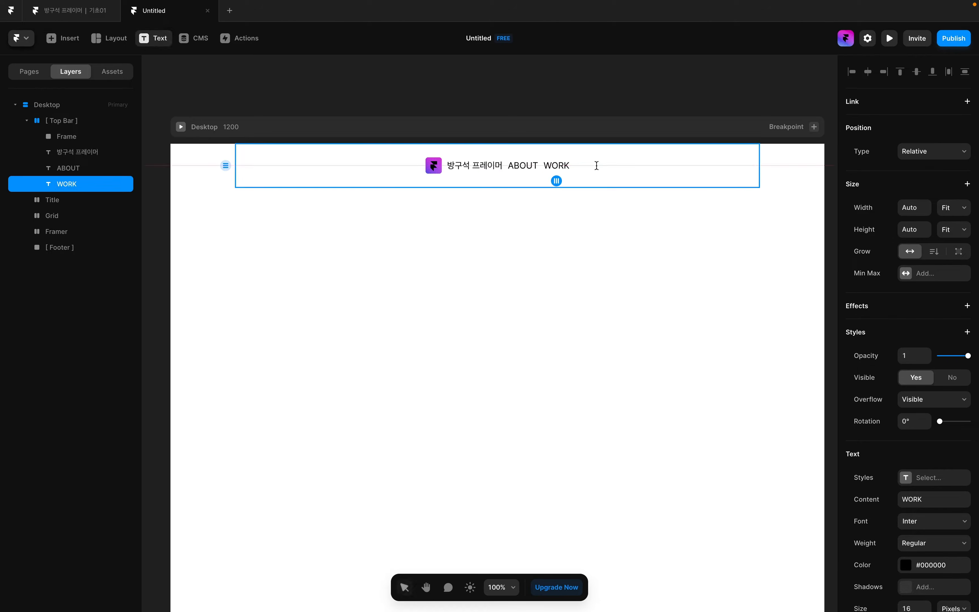
{"action": "left_click", "coordinate": [596, 165]}
{"action": "type", "text": "CONTACT"}
{"action": "key", "text": "Escape"}
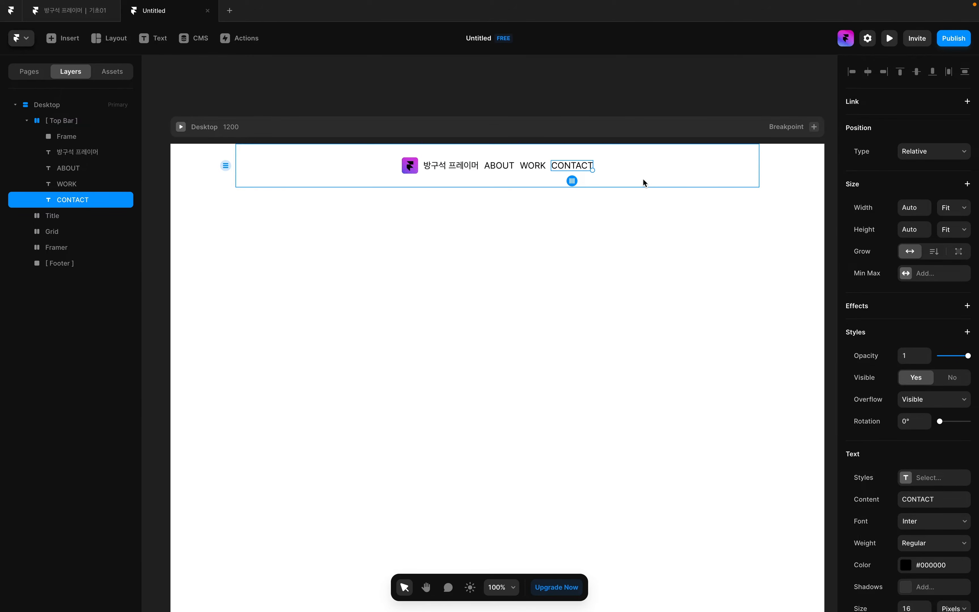
- Examine the Top Bar's logo frame, title text and ABOUT, WORK and CONTACT texts one by one
{"action": "left_click", "coordinate": [612, 173]}
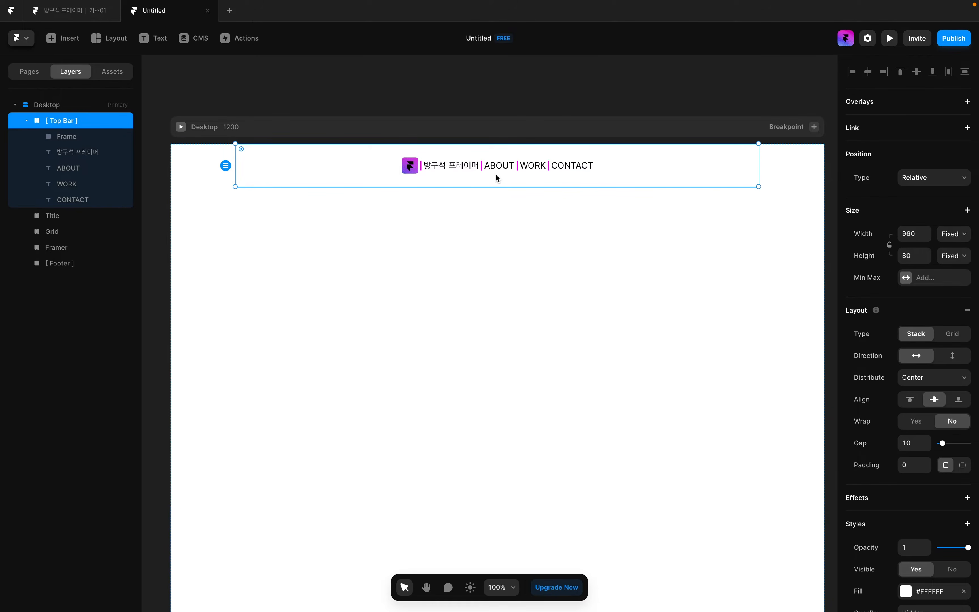
{"action": "scroll", "coordinate": [409, 200], "scroll_direction": "up", "scroll_amount": 1}
{"action": "left_click", "coordinate": [412, 200]}
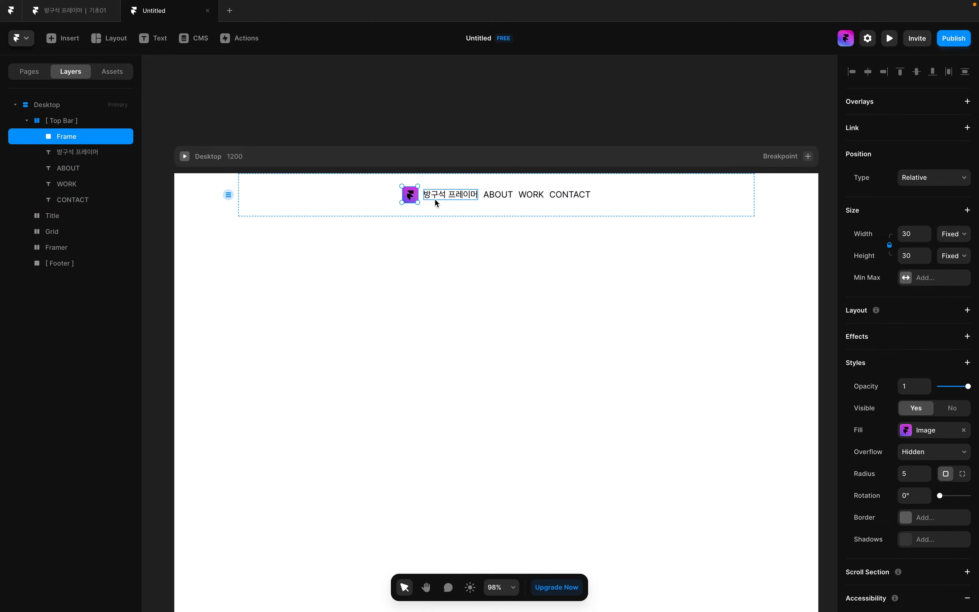
{"action": "left_click", "coordinate": [439, 199]}
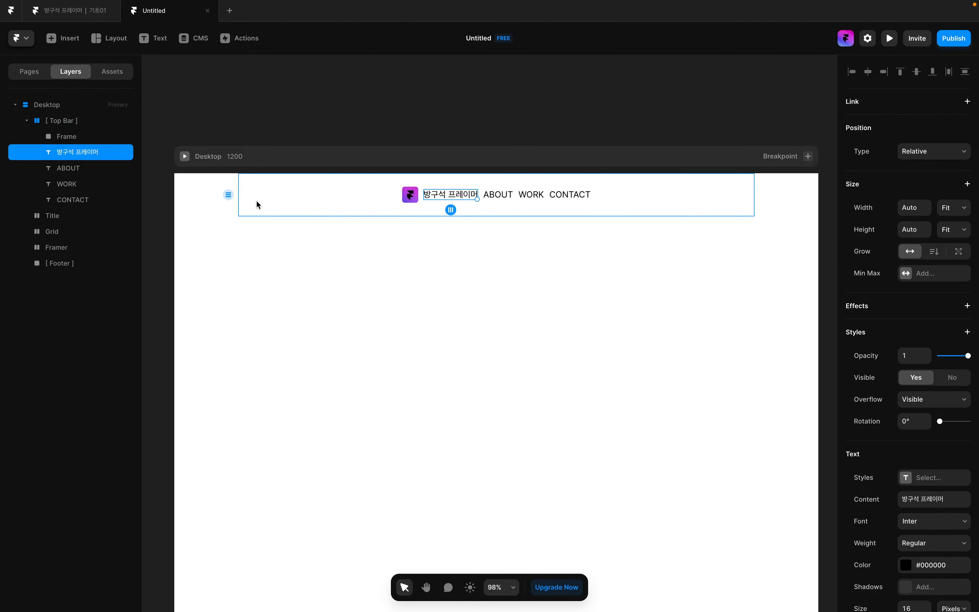
{"action": "left_click", "coordinate": [498, 195]}
{"action": "left_click", "coordinate": [531, 195]}
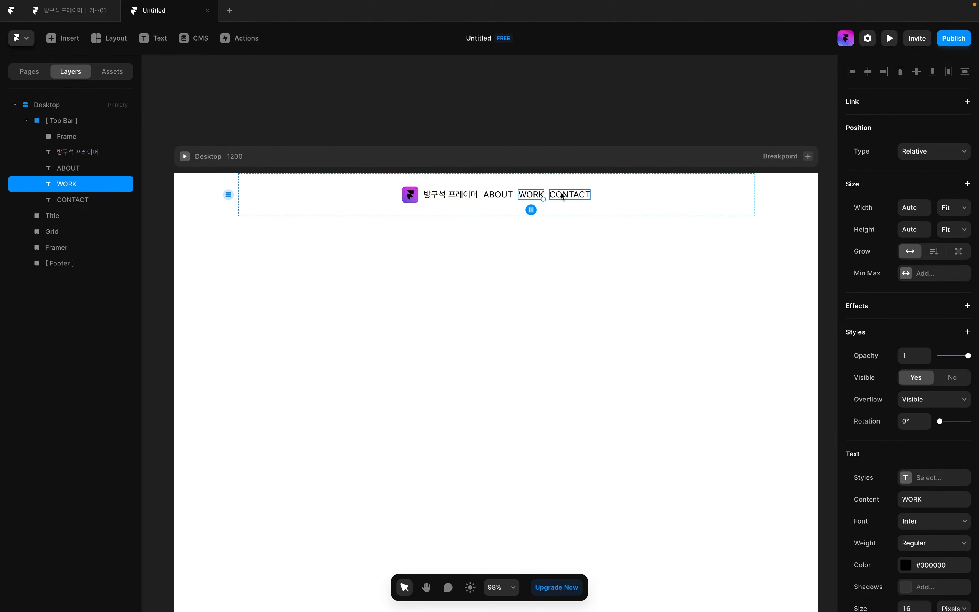
{"action": "left_click", "coordinate": [562, 196]}
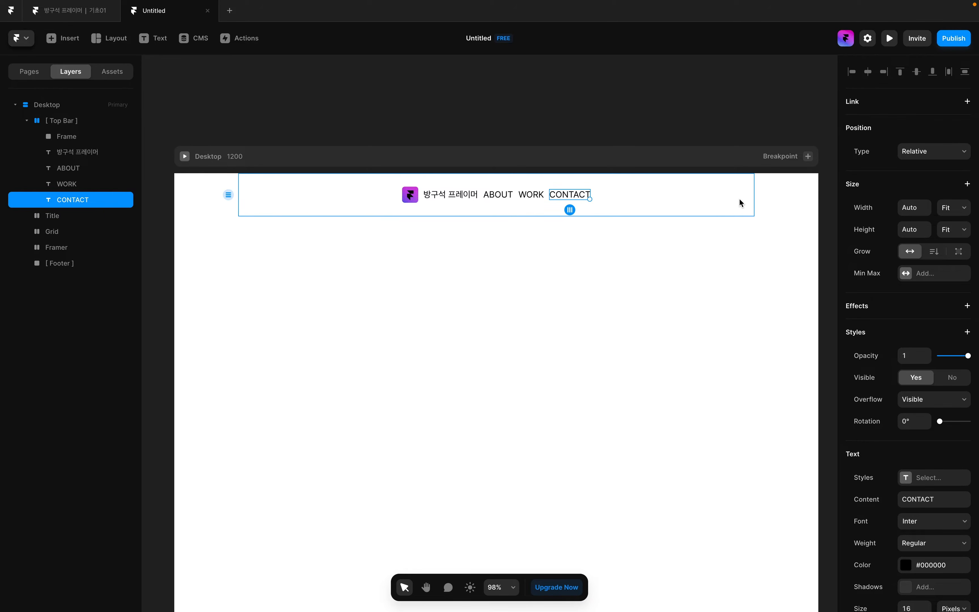
{"action": "left_click", "coordinate": [410, 200]}
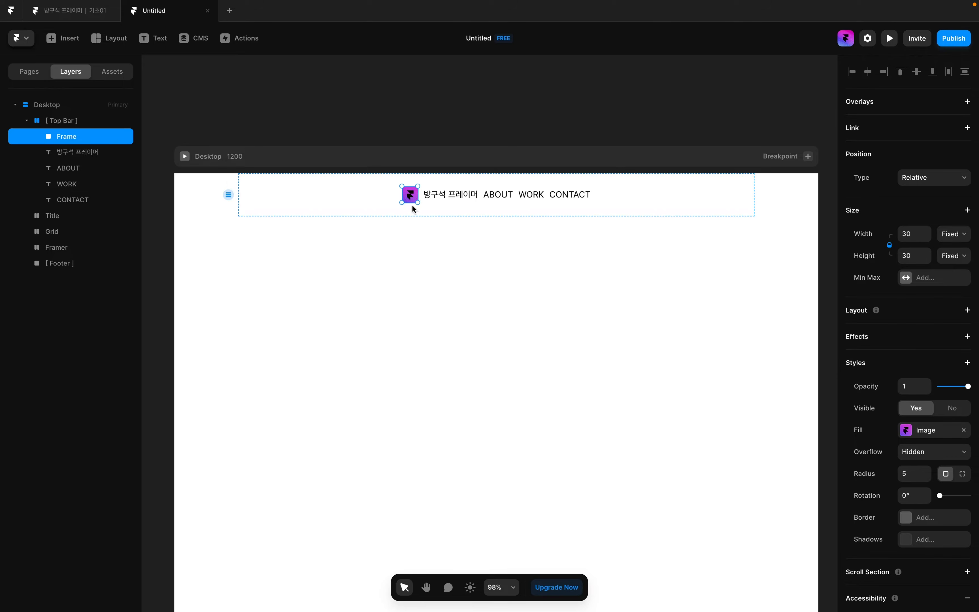
{"action": "left_click", "coordinate": [401, 211]}
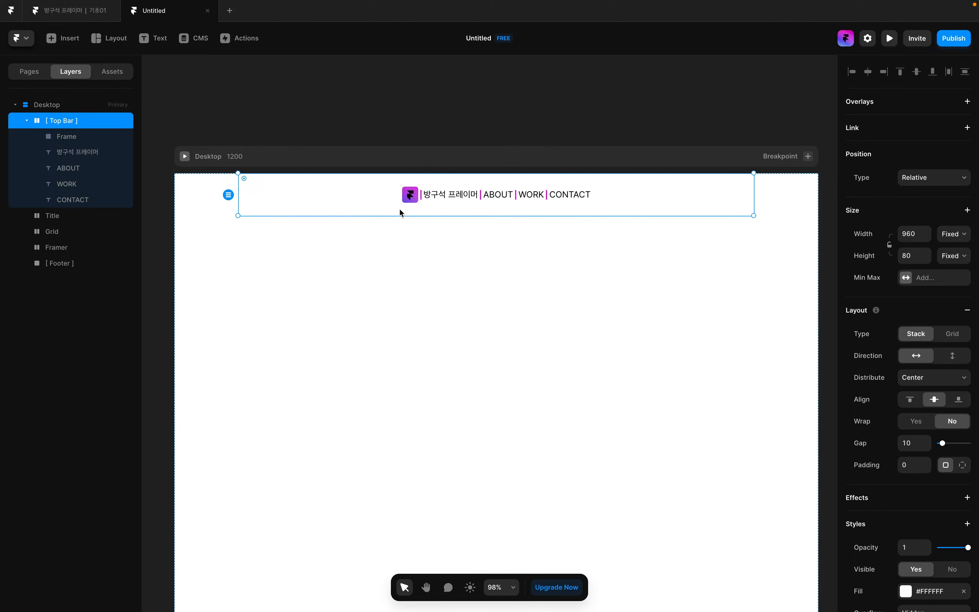
- Wrap the logo frame and the 방구석 프레이머 text in a horizontal stack, with width and height set to Fit
{"action": "left_click", "coordinate": [409, 196]}
{"action": "left_click", "coordinate": [449, 196], "text": "shift"}
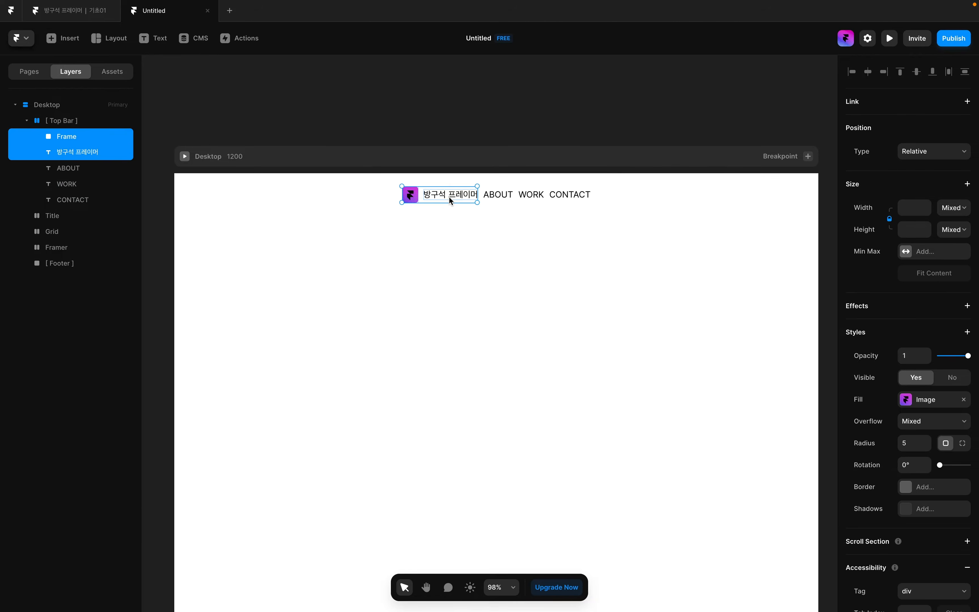
{"action": "key", "text": "alt+super+Return"}
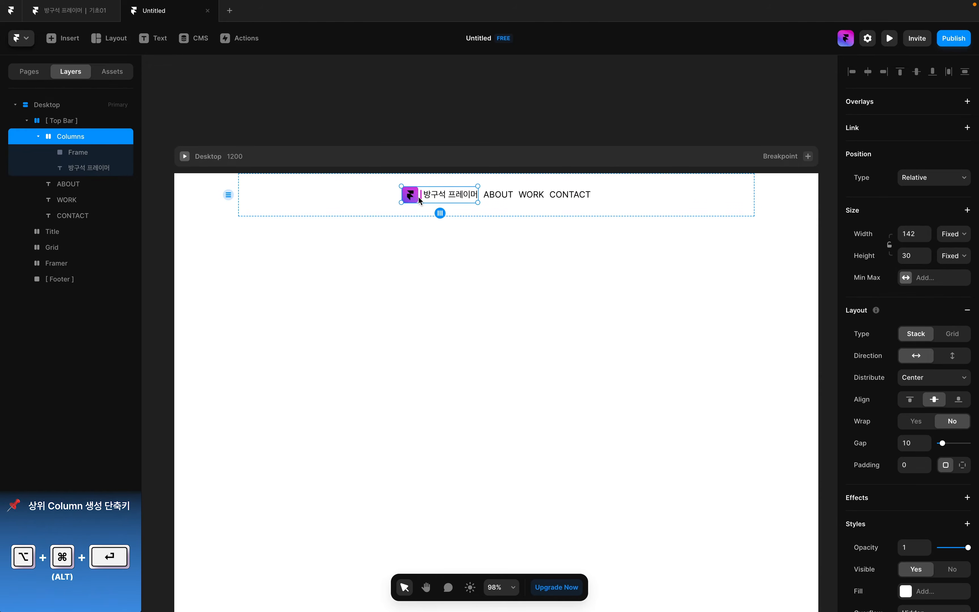
{"action": "left_click", "coordinate": [957, 233]}
{"action": "left_click", "coordinate": [960, 267]}
{"action": "left_click", "coordinate": [958, 260]}
{"action": "left_click", "coordinate": [956, 291]}
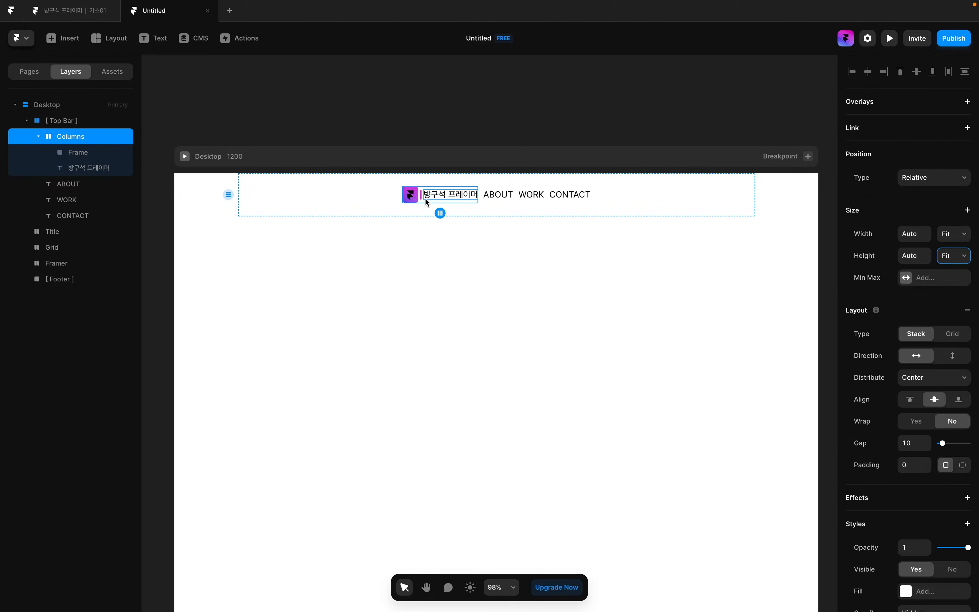
- Rename the stack around the logo frame and title text as Logo, and the frame inside it as image
{"action": "double_click", "coordinate": [60, 138]}
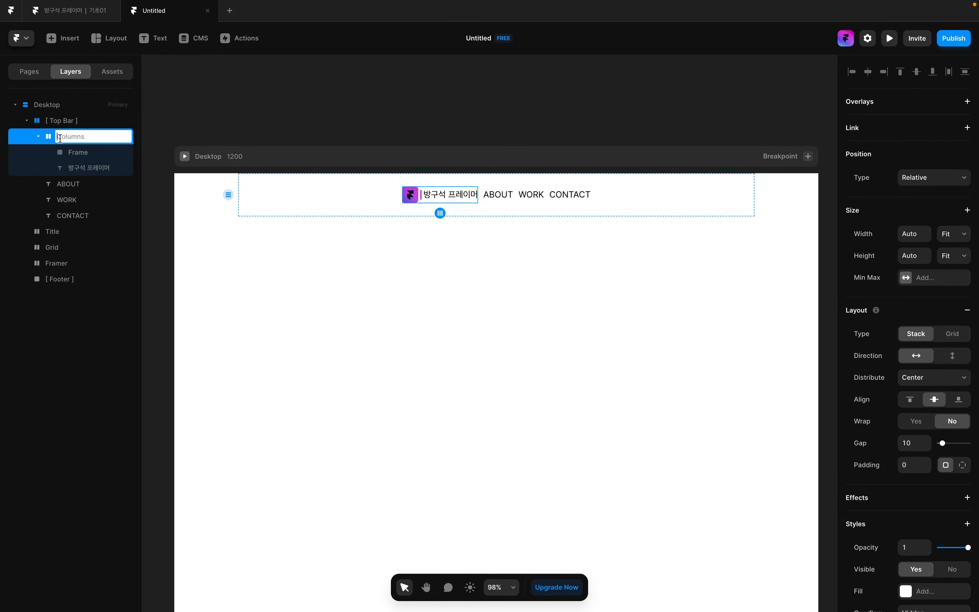
{"action": "type", "text": "Logo"}
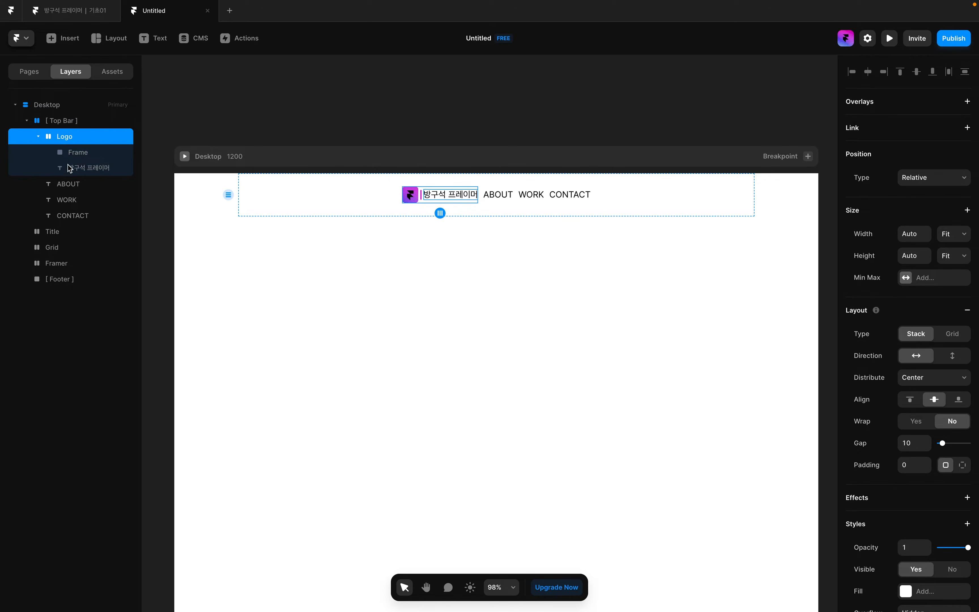
{"action": "double_click", "coordinate": [86, 152]}
{"action": "type", "text": "image"}
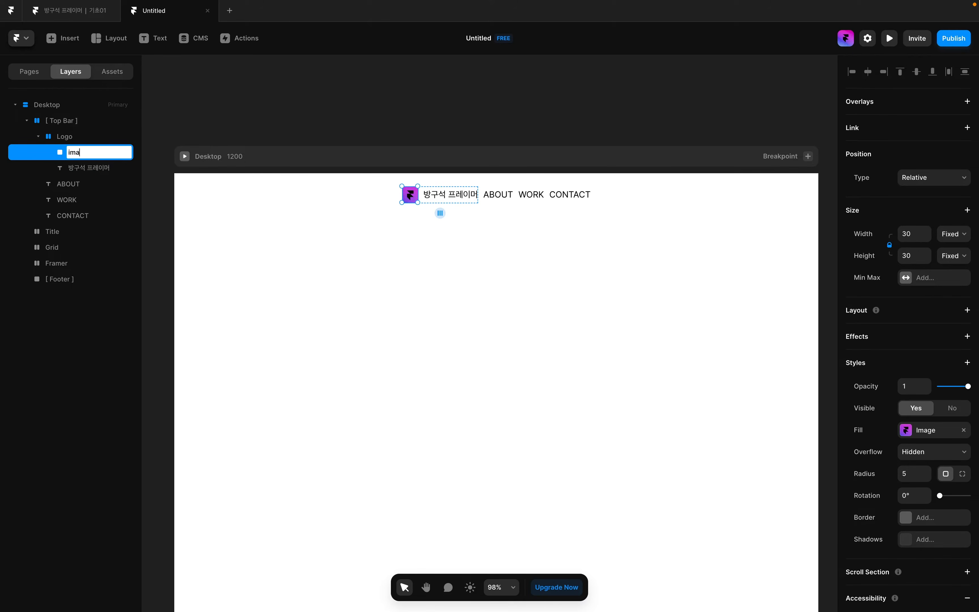
{"action": "key", "text": "Return"}
{"action": "left_click", "coordinate": [420, 194]}
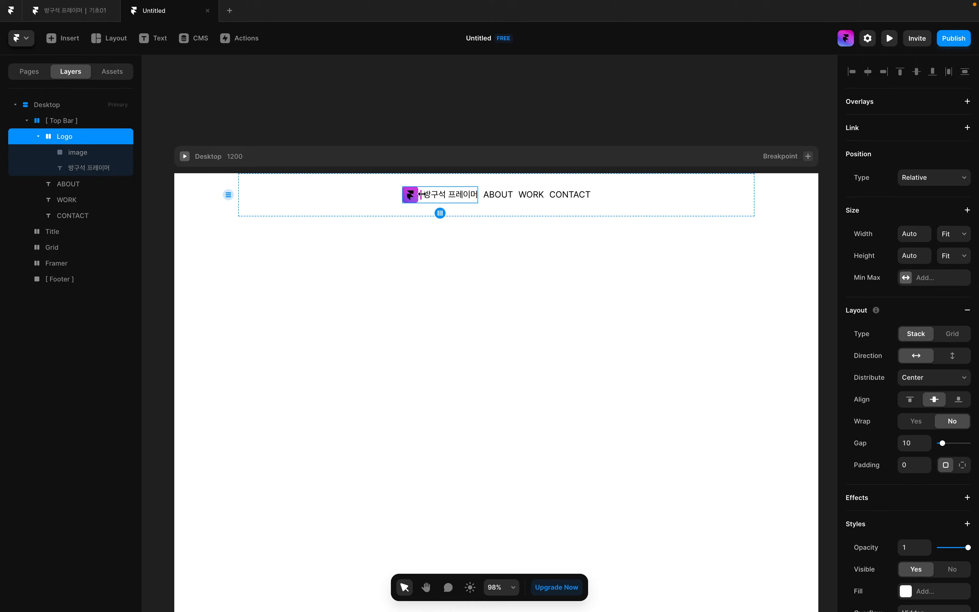
- Wrap the ABOUT, WORK and CONTACT texts together in a horizontal stack inside the Top Bar
{"action": "left_click", "coordinate": [509, 193]}
{"action": "left_click", "coordinate": [533, 194], "text": "shift"}
{"action": "left_click", "coordinate": [558, 195], "text": "shift"}
{"action": "key", "text": "alt+super+Return"}
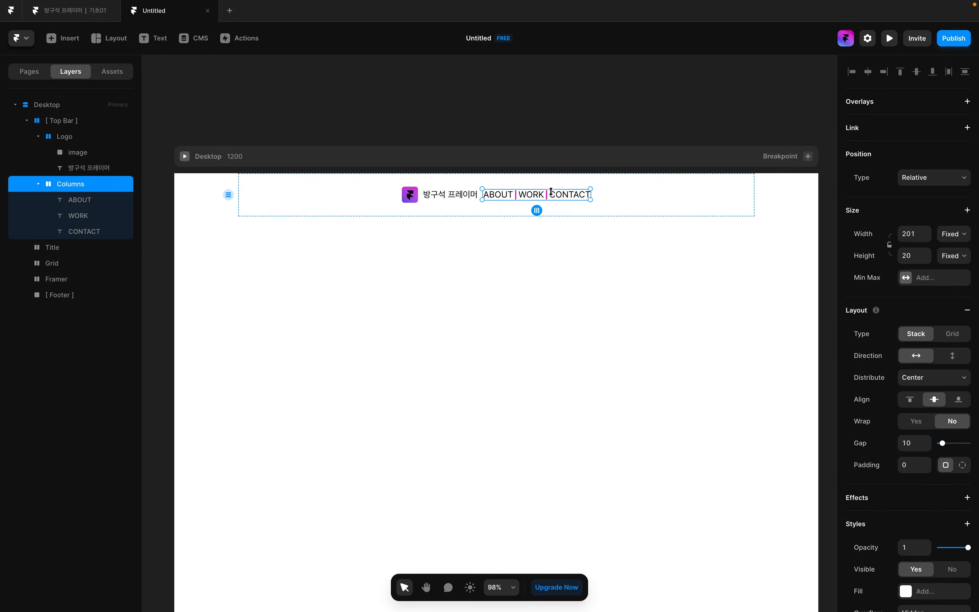
- Try a font size of 30 on the ABOUT, WORK and CONTACT texts, and set it back to 16
{"action": "scroll", "coordinate": [552, 195], "scroll_direction": "up", "scroll_amount": 10}
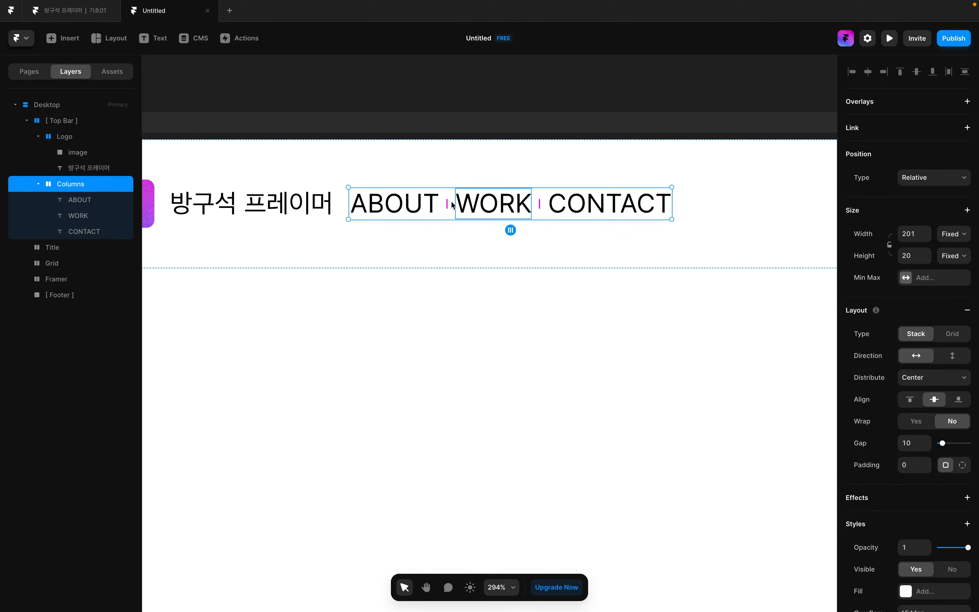
{"action": "left_click", "coordinate": [396, 197]}
{"action": "left_click", "coordinate": [493, 201], "text": "shift"}
{"action": "left_click", "coordinate": [608, 202], "text": "shift"}
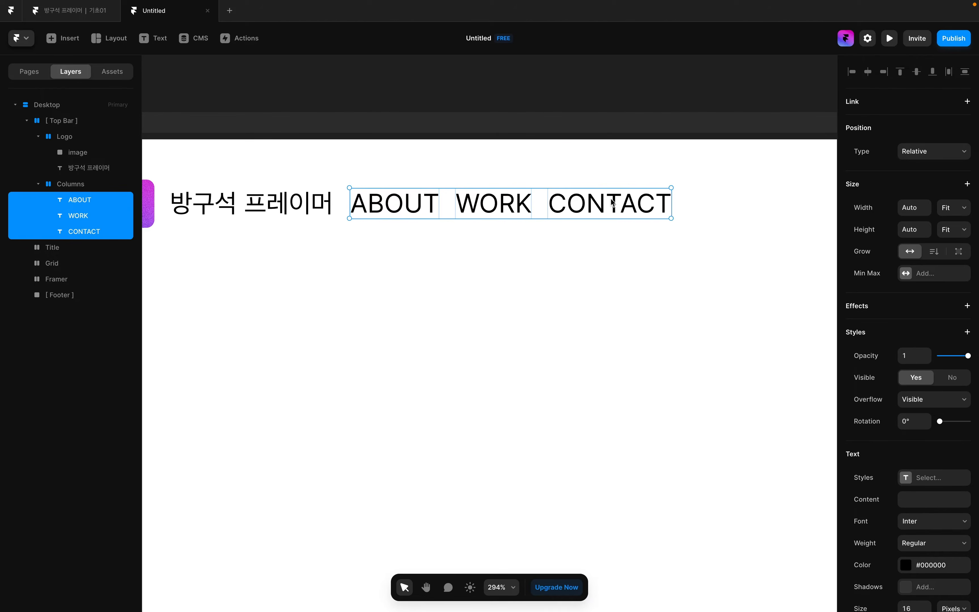
{"action": "scroll", "coordinate": [926, 546], "scroll_direction": "down", "scroll_amount": 5}
{"action": "left_click", "coordinate": [913, 520]}
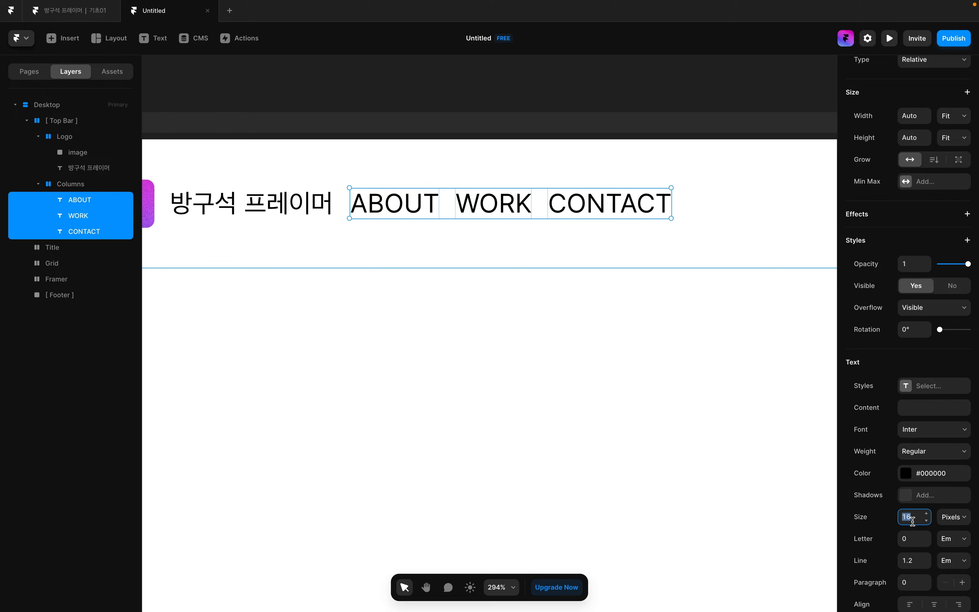
{"action": "type", "text": "30"}
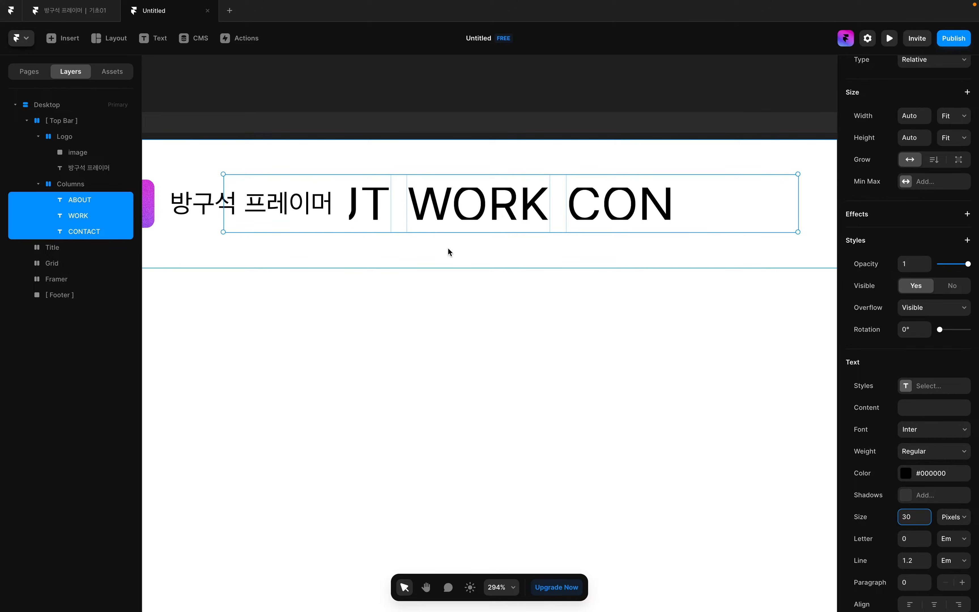
{"action": "key", "text": "BackSpace"}
{"action": "key", "text": "BackSpace"}
{"action": "type", "text": "16"}
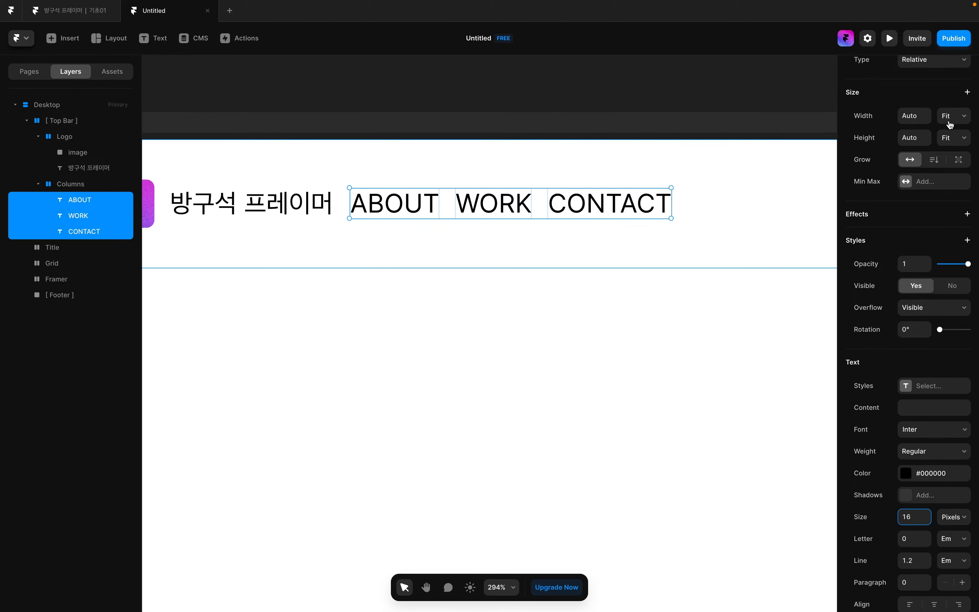
- Set the width and height of the stack around ABOUT, WORK and CONTACT to Fit, and rename it as Menu
{"action": "left_click", "coordinate": [540, 206]}
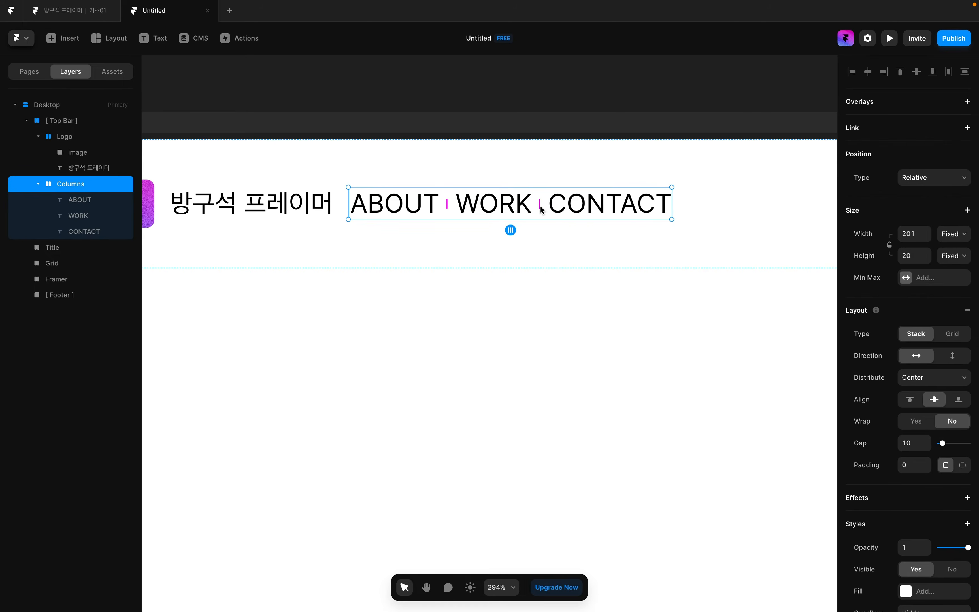
{"action": "left_click", "coordinate": [948, 230]}
{"action": "left_click", "coordinate": [952, 267]}
{"action": "left_click", "coordinate": [953, 255]}
{"action": "left_click", "coordinate": [950, 286]}
{"action": "double_click", "coordinate": [70, 184]}
{"action": "type", "text": "Menu"}
{"action": "key", "text": "Return"}
- Set the Top Bar's distribution to Space Between
{"action": "scroll", "coordinate": [315, 234], "scroll_direction": "down", "scroll_amount": 5}
{"action": "scroll", "coordinate": [315, 233], "scroll_direction": "left", "scroll_amount": 2}
{"action": "scroll", "coordinate": [315, 233], "scroll_direction": "down", "scroll_amount": 3}
{"action": "scroll", "coordinate": [316, 233], "scroll_direction": "left", "scroll_amount": 2}
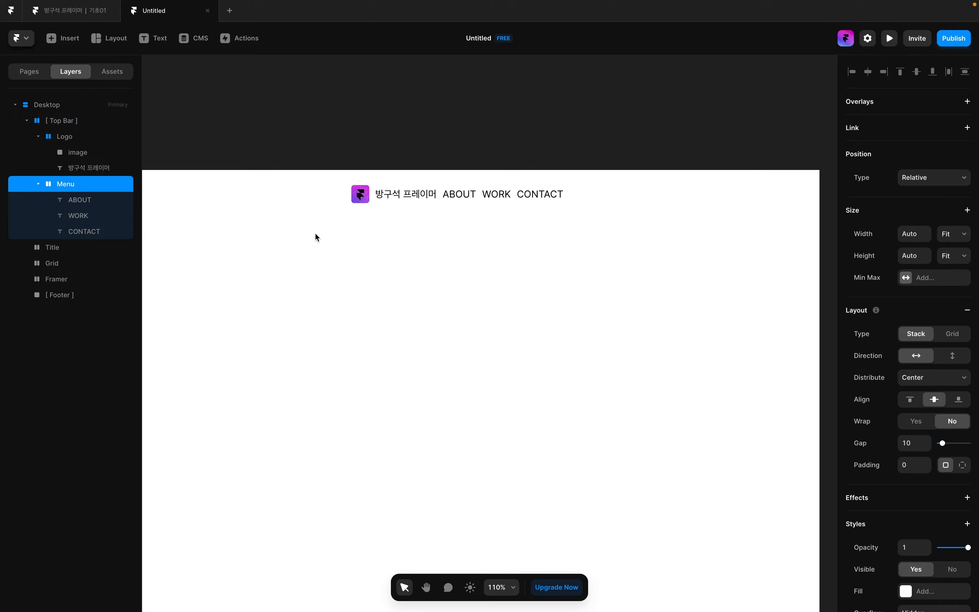
{"action": "left_click", "coordinate": [471, 211]}
{"action": "left_click", "coordinate": [935, 377]}
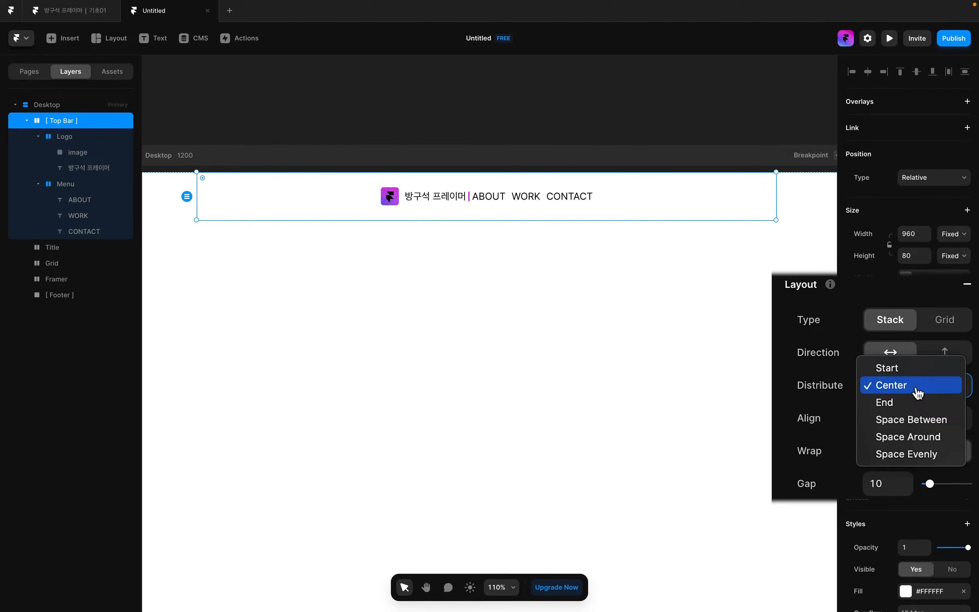
{"action": "left_click", "coordinate": [926, 419]}
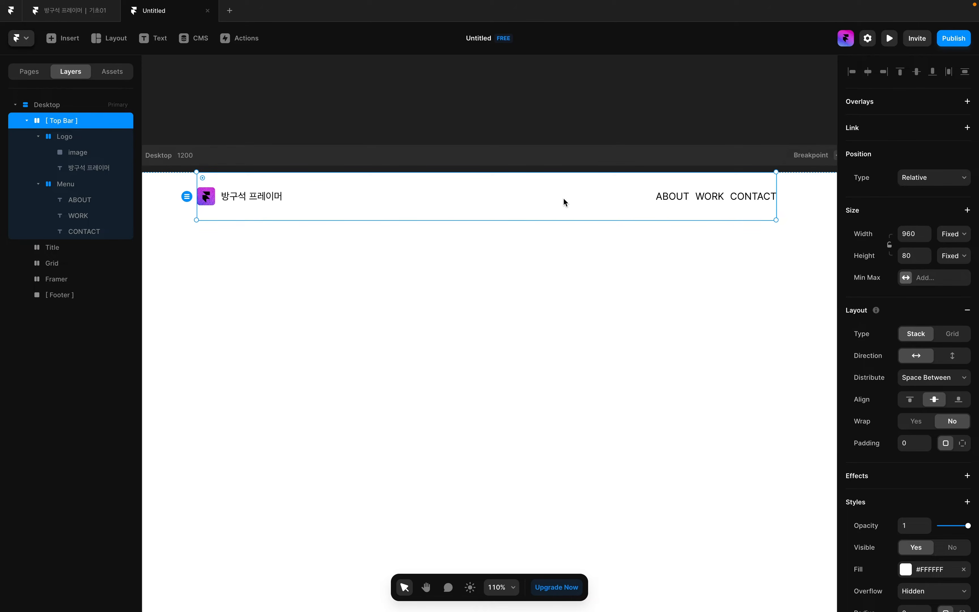
- Upload the GangwonEduPower and Pretendard custom fonts, and apply GangwonEduPower ExtraBold to the 방구석 프레이머 text
{"action": "left_click", "coordinate": [263, 197]}
{"action": "scroll", "coordinate": [929, 573], "scroll_direction": "down", "scroll_amount": 2}
{"action": "scroll", "coordinate": [930, 573], "scroll_direction": "down", "scroll_amount": 3}
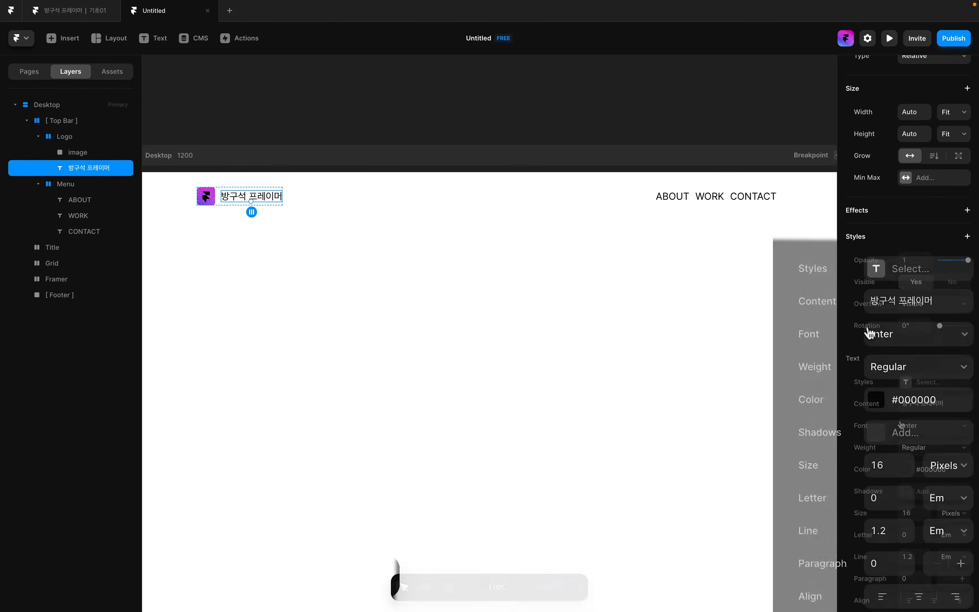
{"action": "left_click", "coordinate": [918, 429]}
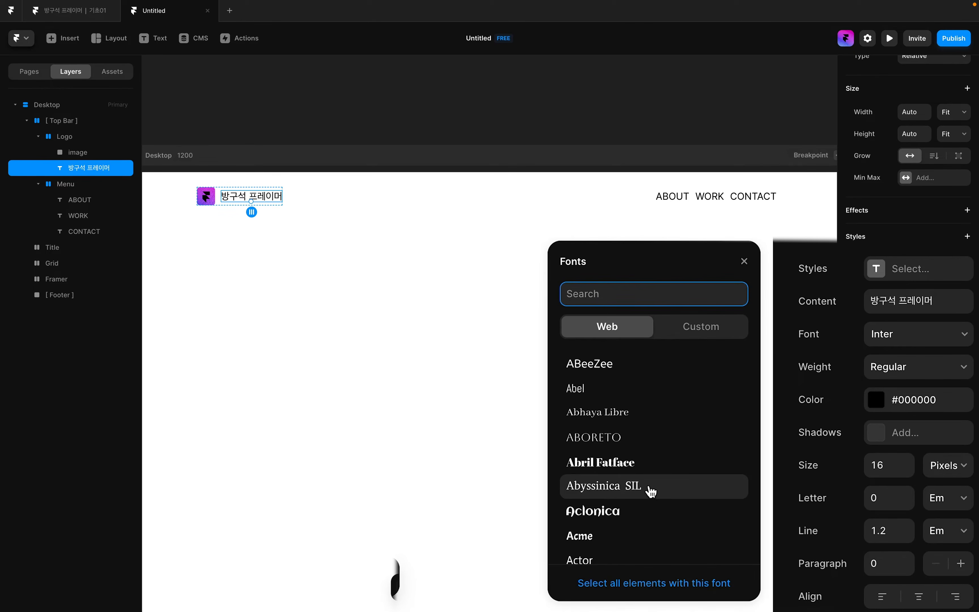
{"action": "scroll", "coordinate": [653, 566], "scroll_direction": "down", "scroll_amount": 4}
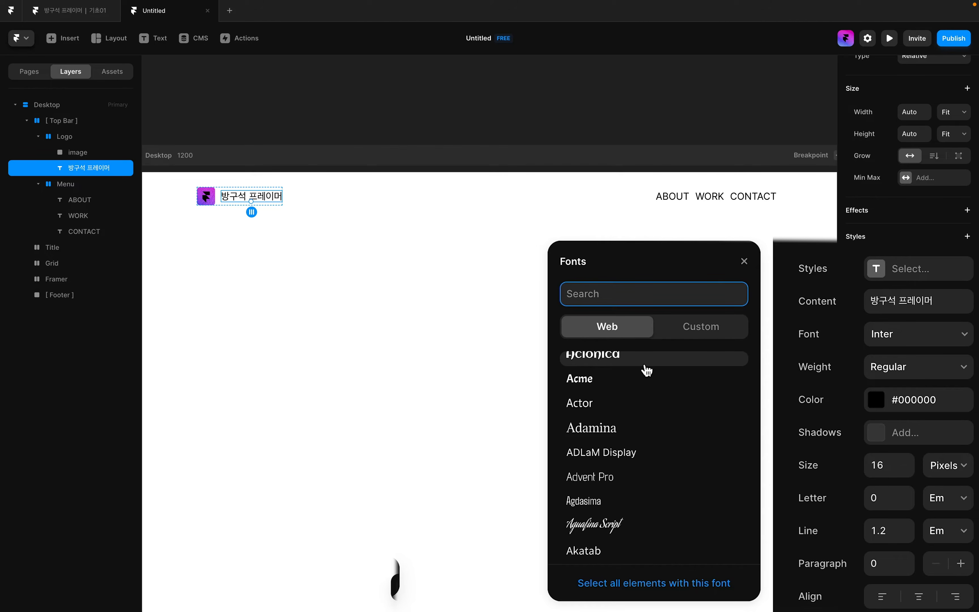
{"action": "left_click", "coordinate": [703, 335]}
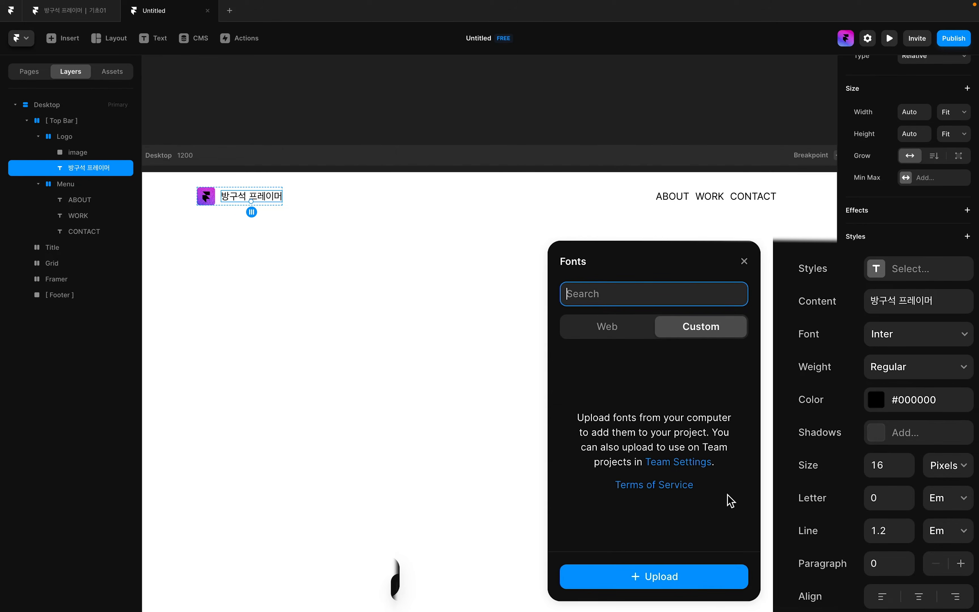
{"action": "left_click", "coordinate": [728, 579]}
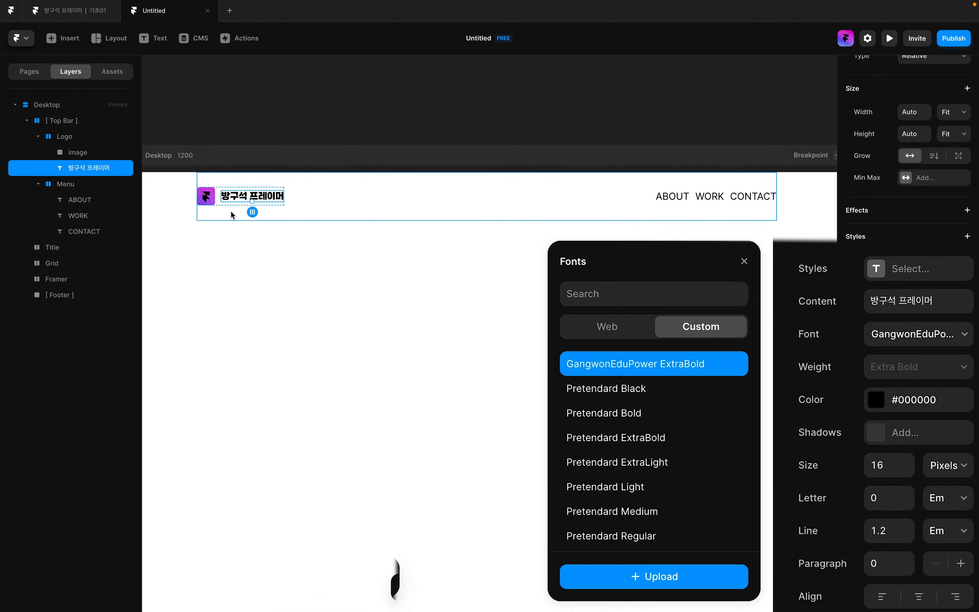
- Apply the custom font GangwonEduPower ExtraBold to the ABOUT, WORK and CONTACT texts
{"action": "left_click", "coordinate": [660, 198]}
{"action": "left_click", "coordinate": [709, 198], "text": "shift"}
{"action": "left_click", "coordinate": [750, 198], "text": "shift"}
{"action": "left_click", "coordinate": [700, 328]}
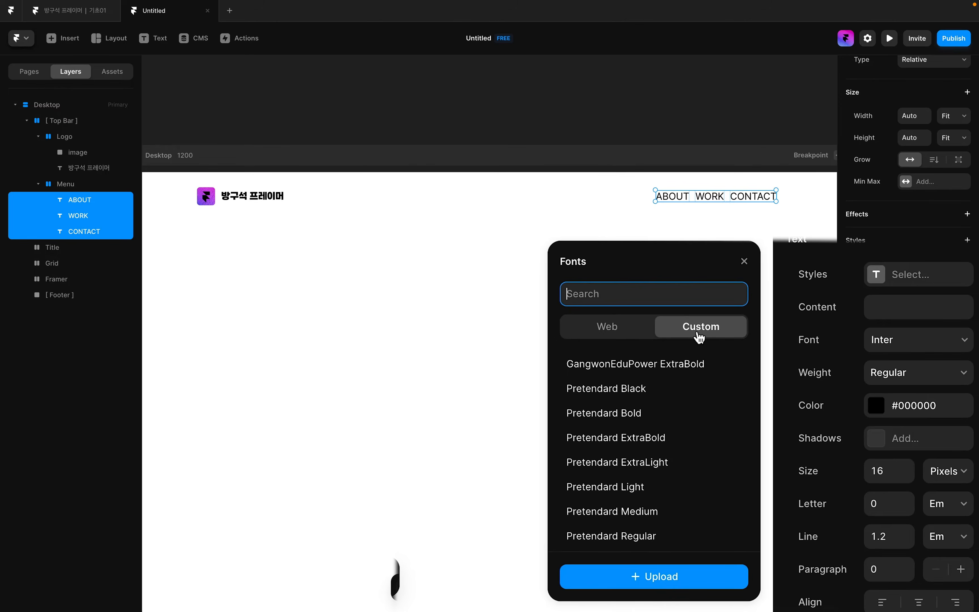
{"action": "left_click", "coordinate": [699, 365]}
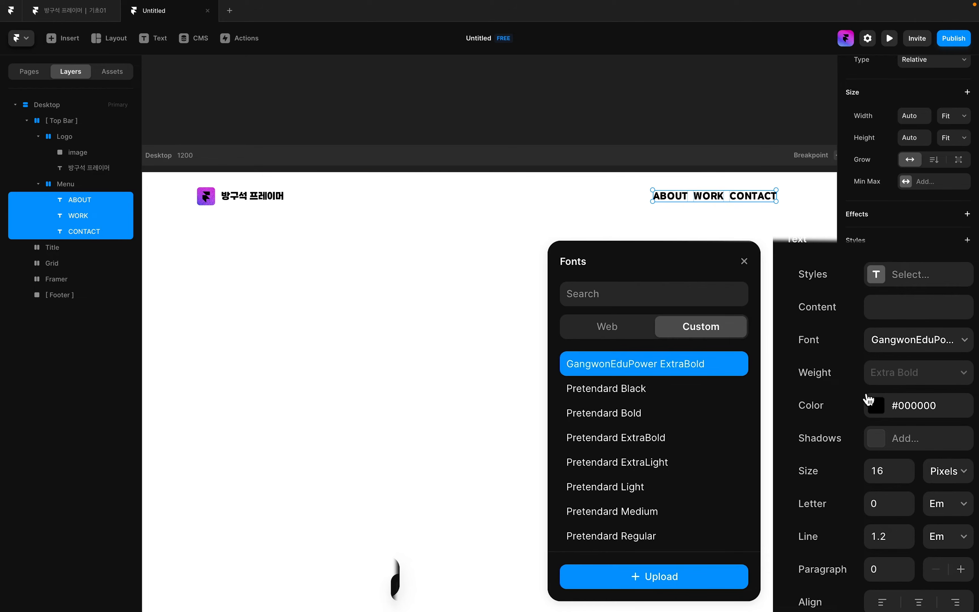
{"action": "left_click", "coordinate": [744, 262]}
- Set the font size of ABOUT, WORK and CONTACT to 18, and of the 방구석 프레이머 text to 22
{"action": "left_click", "coordinate": [899, 470]}
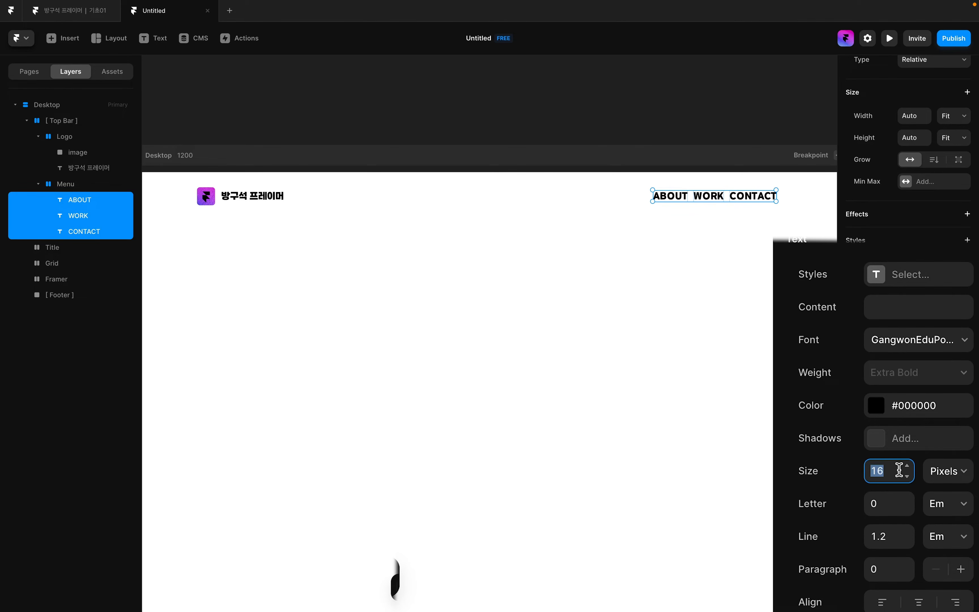
{"action": "type", "text": "18"}
{"action": "left_click", "coordinate": [247, 199]}
{"action": "left_click", "coordinate": [896, 470]}
{"action": "type", "text": "22"}
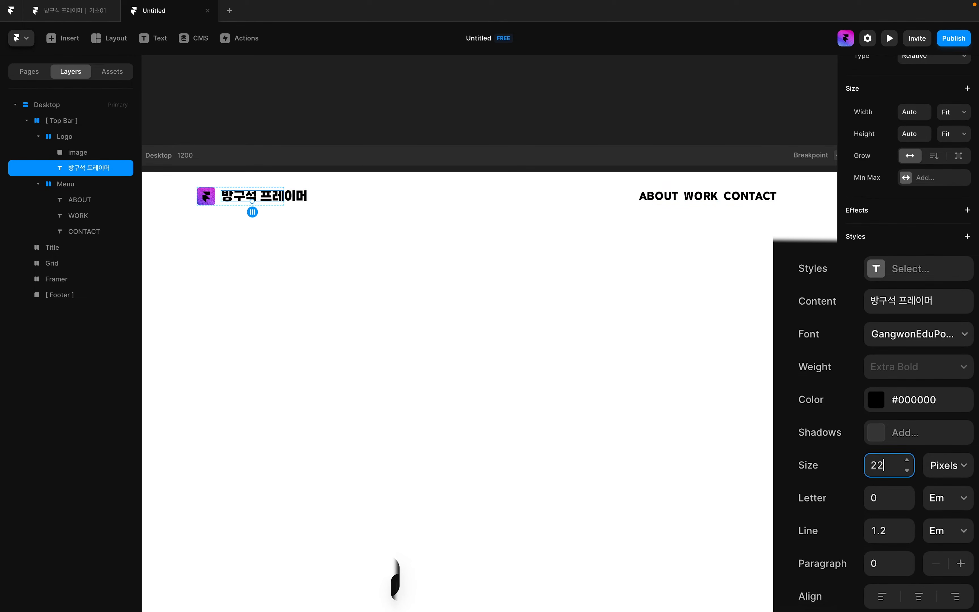
{"action": "left_click", "coordinate": [561, 207]}
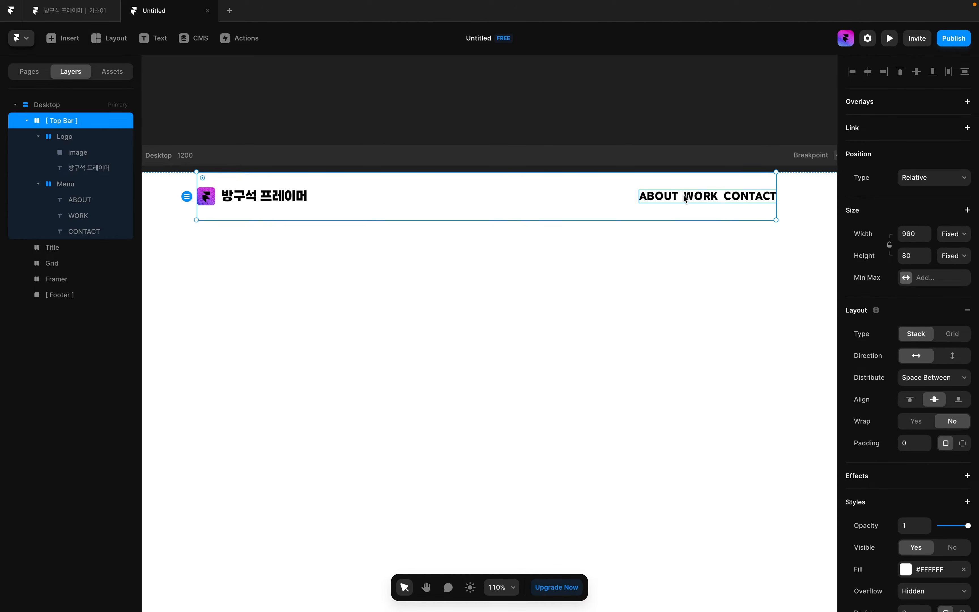
- Set the gap between the texts of the Menu stack to 30
{"action": "left_click", "coordinate": [683, 195]}
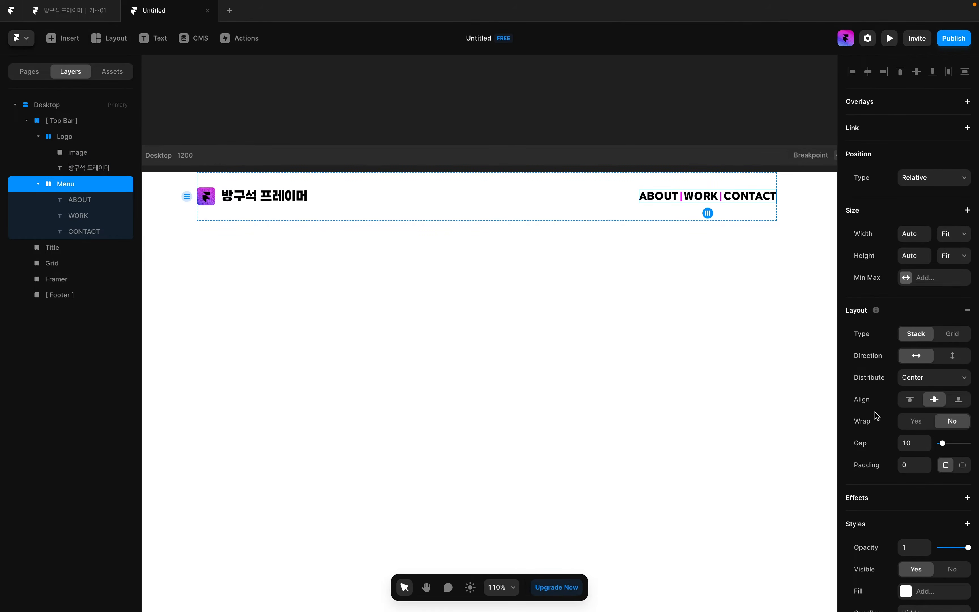
{"action": "left_click", "coordinate": [912, 442]}
{"action": "type", "text": "30"}
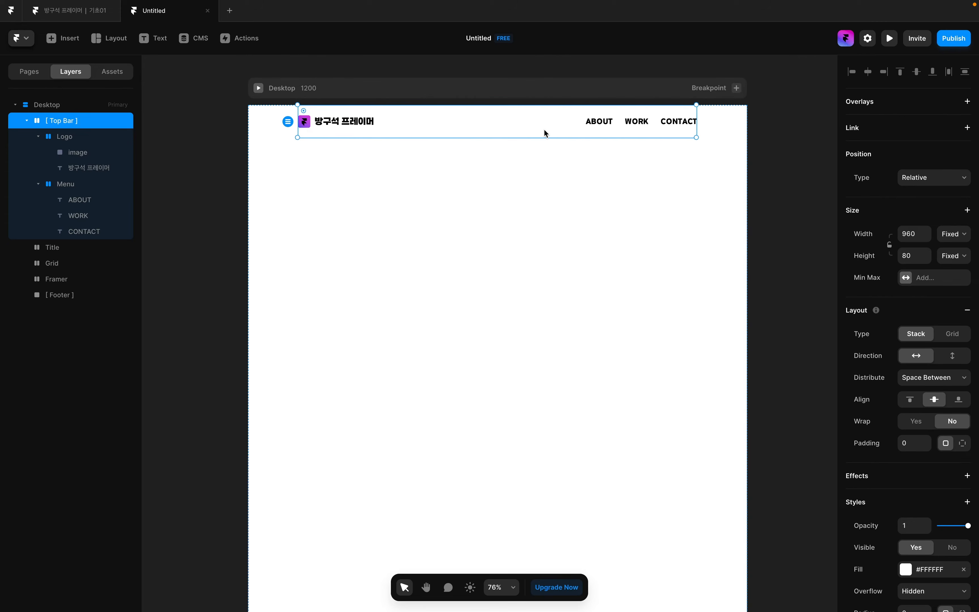
- Copy the Top Bar's logo image into the Title section and resize the copy to 250 by 250
{"action": "left_click", "coordinate": [550, 225]}
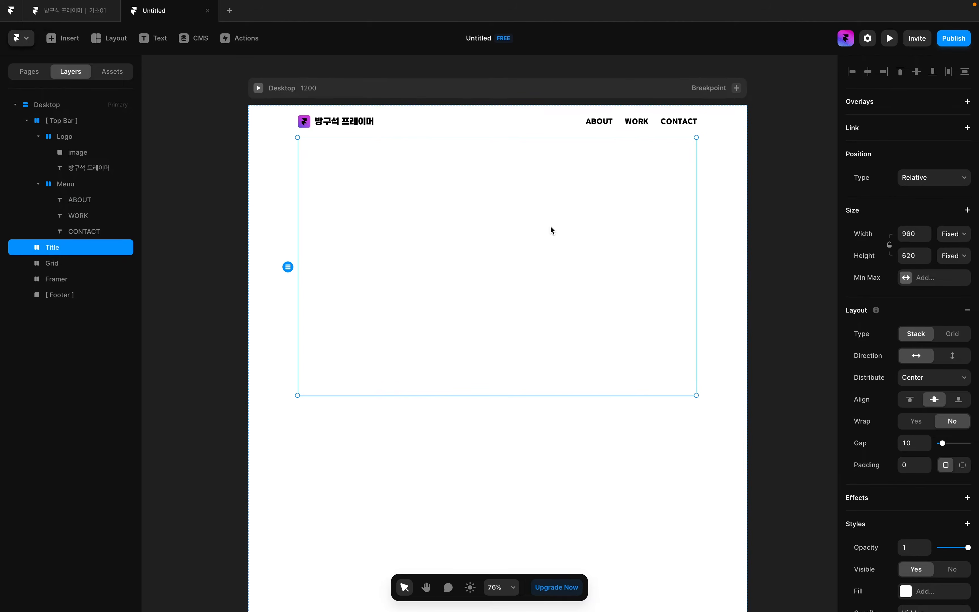
{"action": "left_click", "coordinate": [301, 124]}
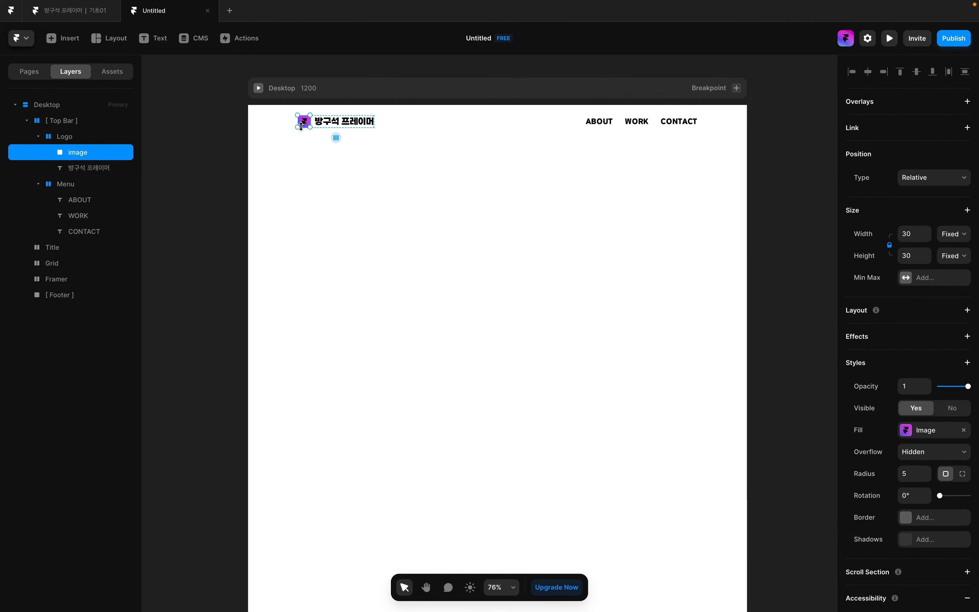
{"action": "left_click", "coordinate": [627, 285]}
{"action": "key", "text": "ctrl+v"}
{"action": "left_click", "coordinate": [909, 233]}
{"action": "type", "text": "250"}
{"action": "key", "text": "Return"}
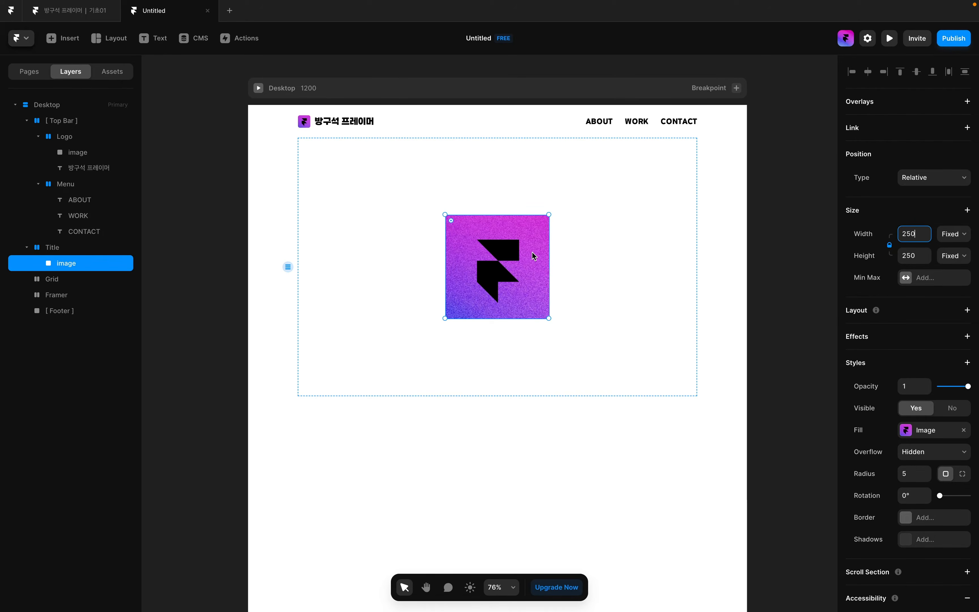
{"action": "left_click", "coordinate": [565, 262]}
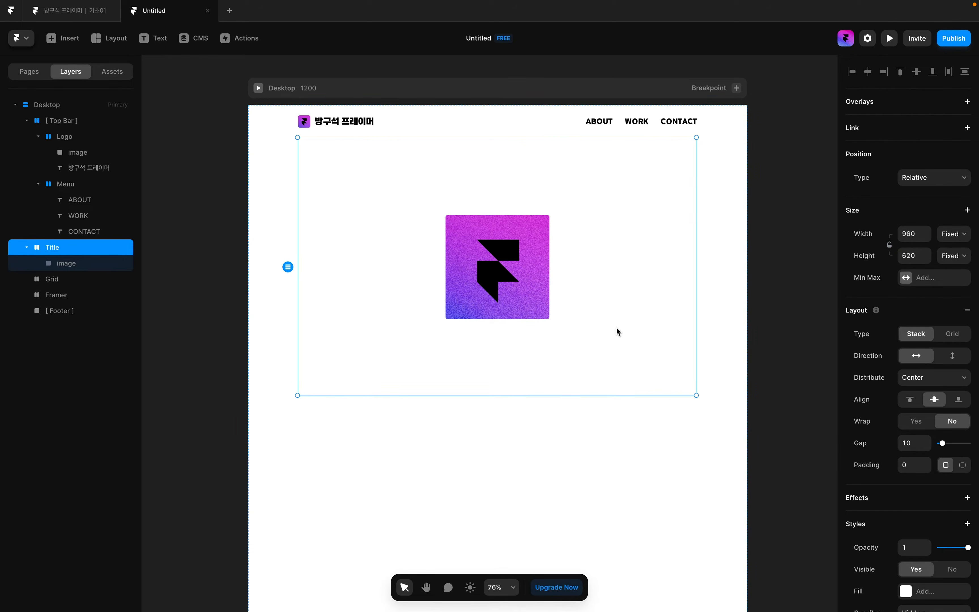
- Set the corner radius of the Title section's logo image to 25
{"action": "left_click", "coordinate": [546, 301]}
{"action": "left_click", "coordinate": [910, 481]}
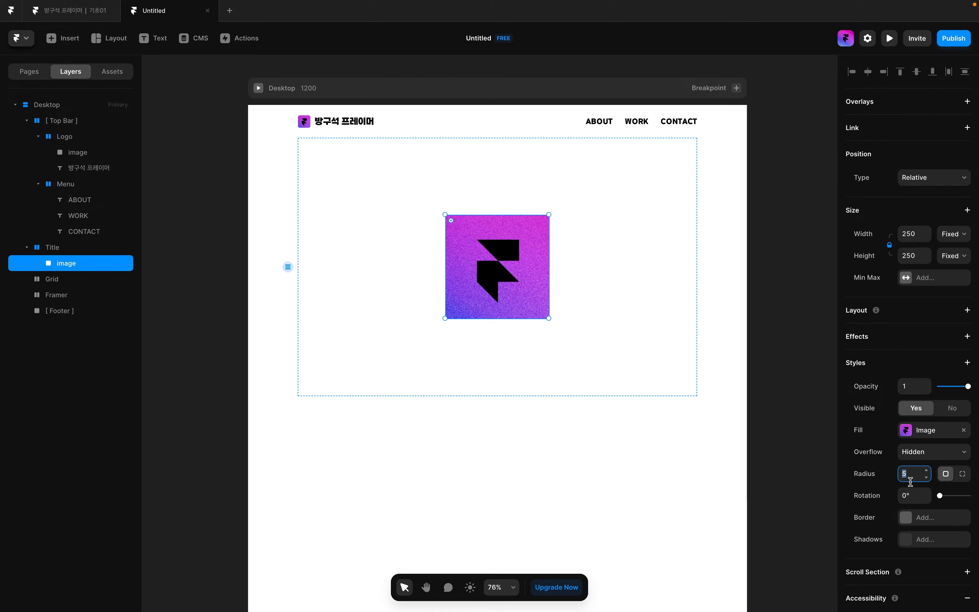
{"action": "type", "text": "25"}
{"action": "left_click", "coordinate": [590, 283]}
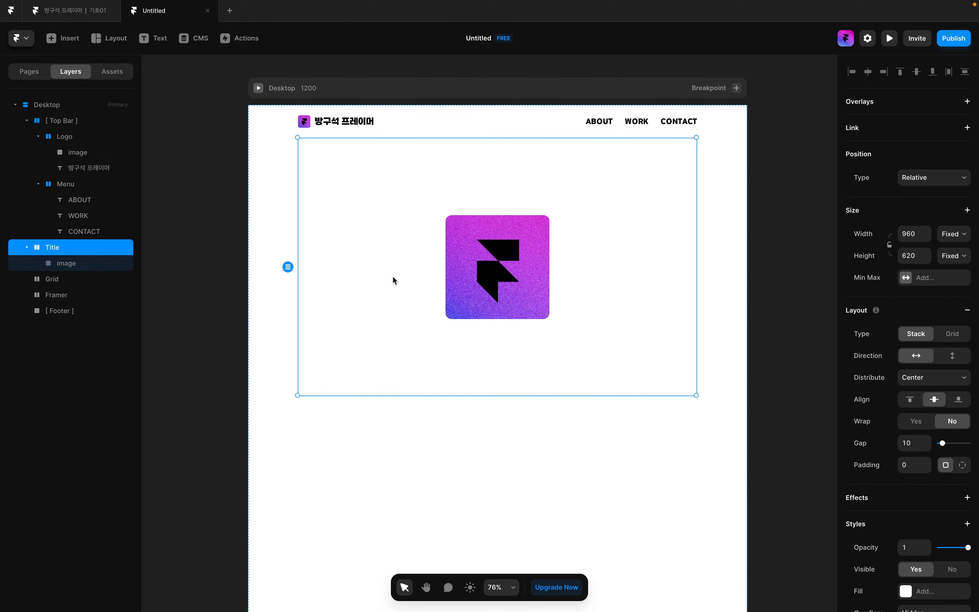
- Draw a frame in the Title section before the logo image and size it 125 by 40
{"action": "key", "text": "f"}
{"action": "left_click_drag", "start_coordinate": [324, 251], "coordinate": [393, 280]}
{"action": "left_click", "coordinate": [914, 233]}
{"action": "type", "text": "12"}
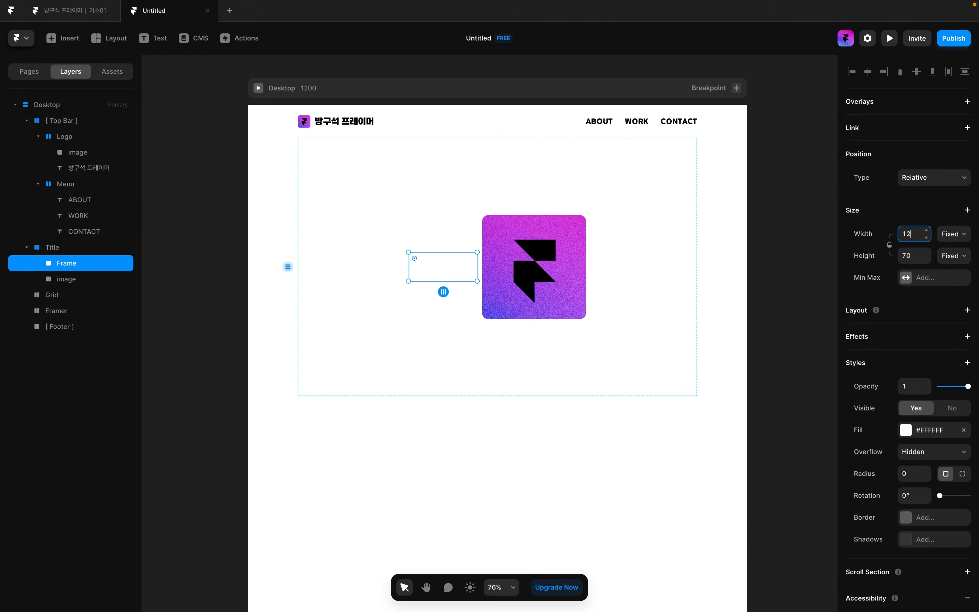
{"action": "type", "text": "5"}
{"action": "key", "text": "Tab"}
{"action": "type", "text": "40"}
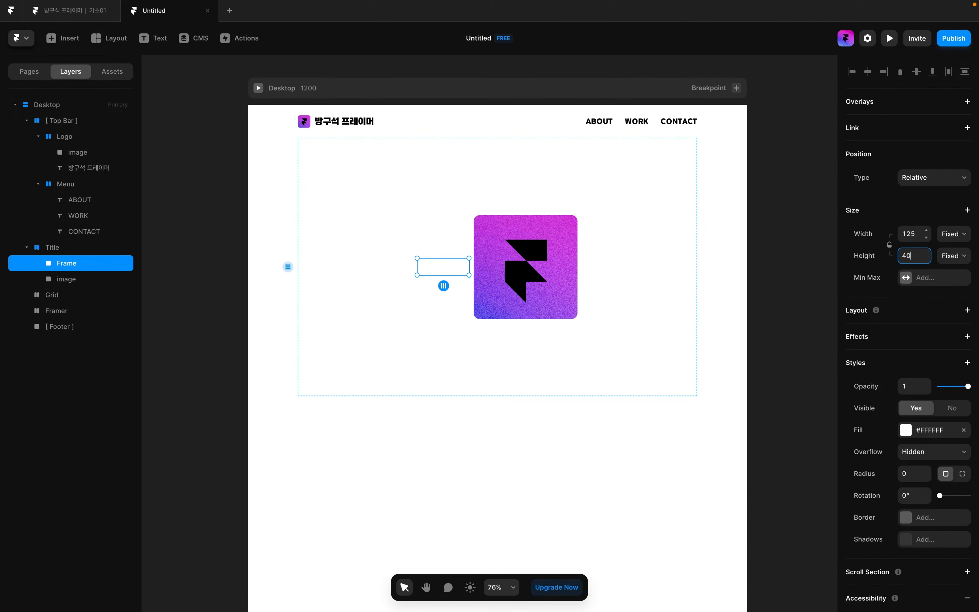
- Fill the new Title frame with the image Framer logo.png
{"action": "left_click", "coordinate": [916, 433]}
{"action": "left_click", "coordinate": [807, 420]}
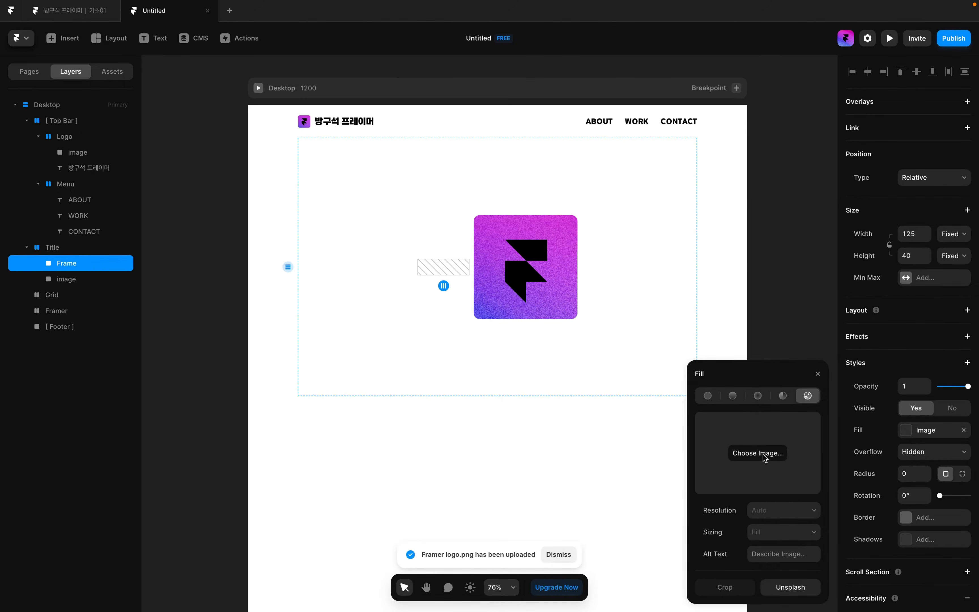
{"action": "left_click", "coordinate": [765, 457]}
{"action": "left_click", "coordinate": [558, 145]}
{"action": "key", "text": "Return"}
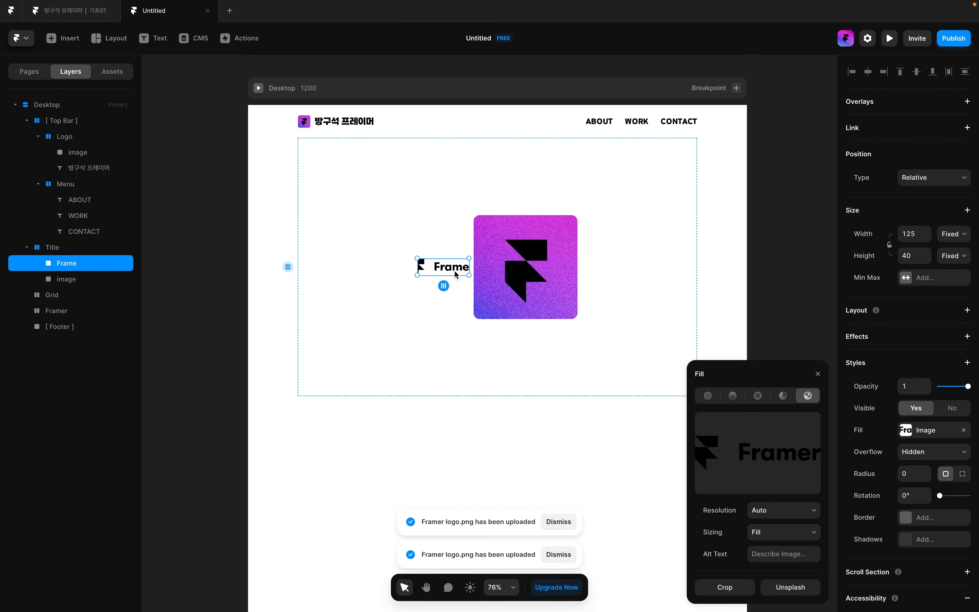
- Set the sizing of the frame's image fill to Fit, keeping the resolution on Auto
{"action": "scroll", "coordinate": [455, 272], "scroll_direction": "up", "scroll_amount": 5}
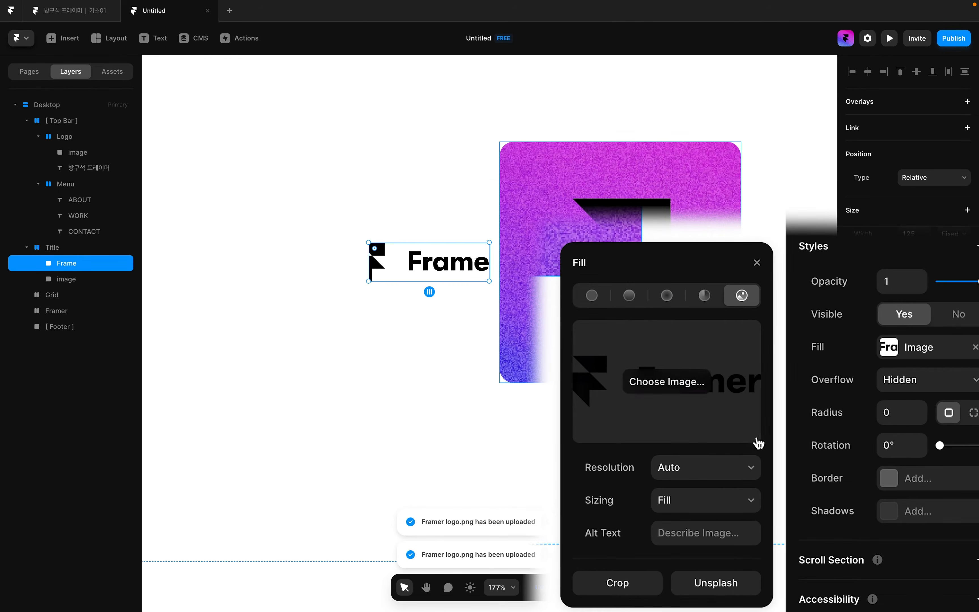
{"action": "left_click", "coordinate": [726, 501]}
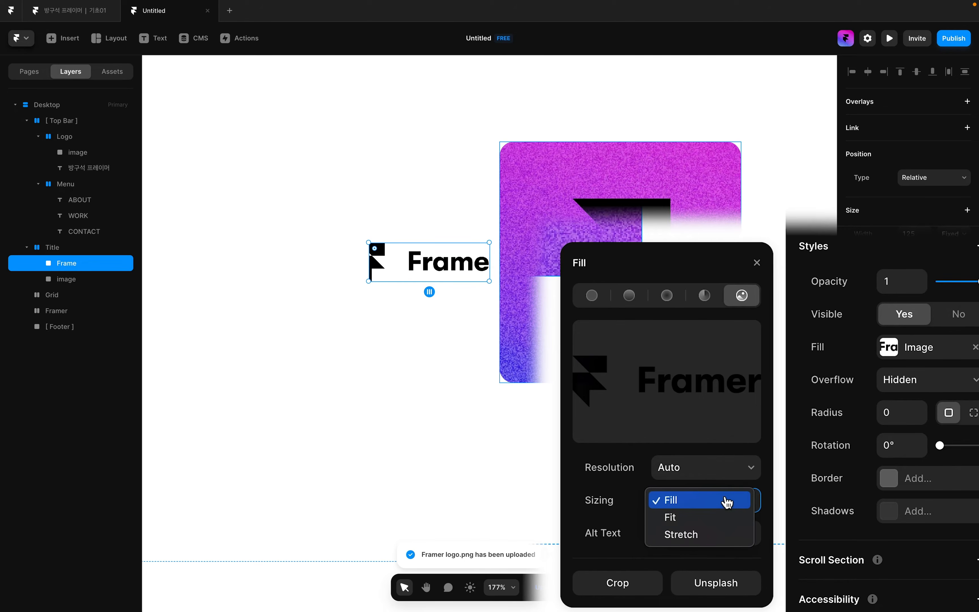
{"action": "left_click", "coordinate": [727, 512]}
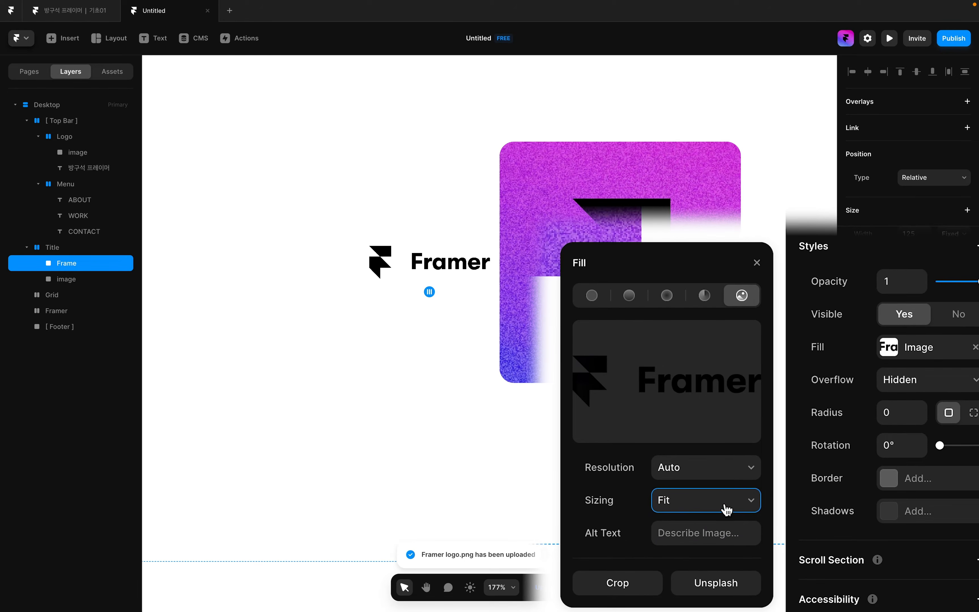
{"action": "left_click", "coordinate": [696, 468]}
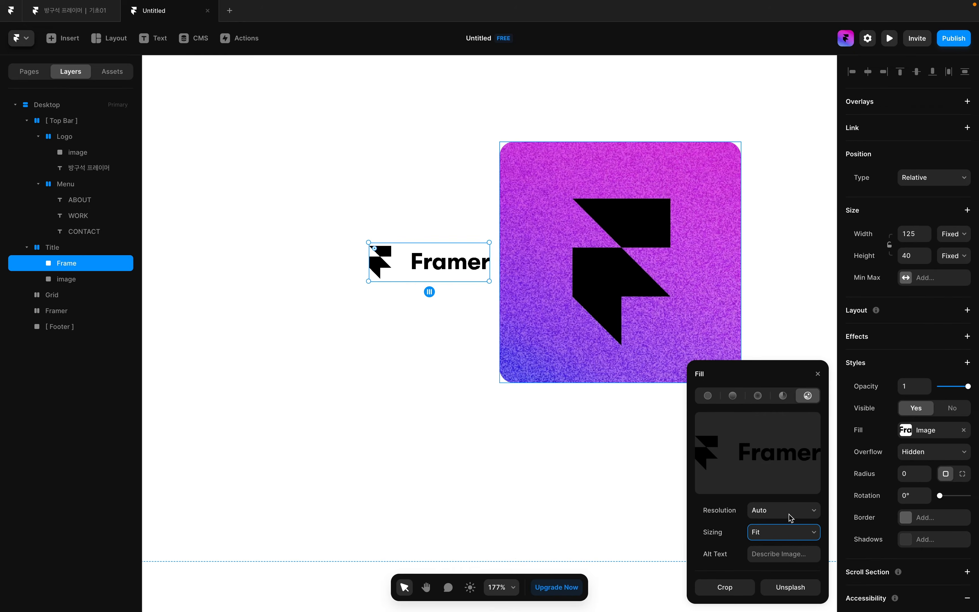
{"action": "left_click", "coordinate": [791, 538]}
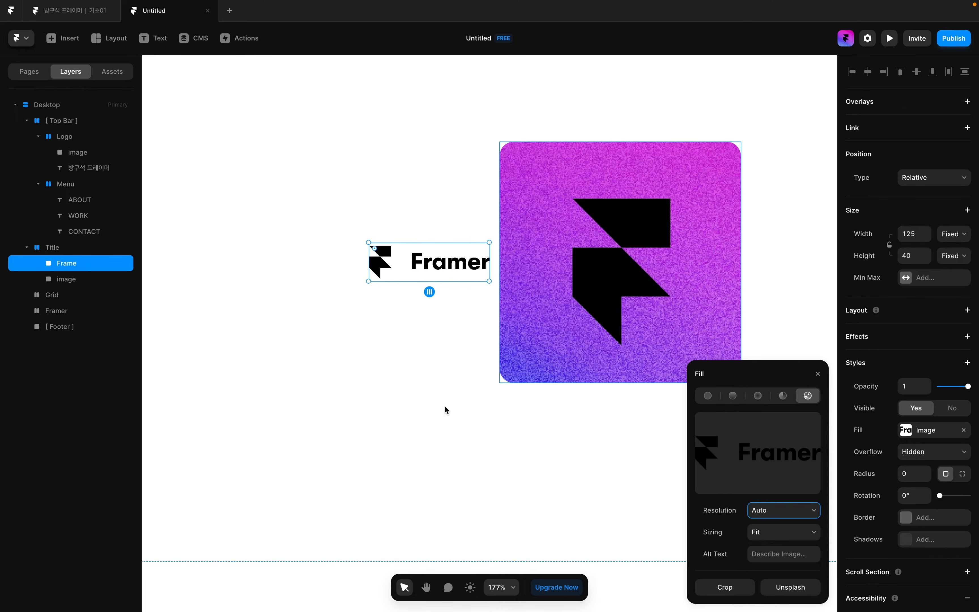
- Rename the wordmark image frame in the Title section as Framer logo
{"action": "left_click", "coordinate": [480, 326]}
{"action": "scroll", "coordinate": [424, 332], "scroll_direction": "down", "scroll_amount": 5}
{"action": "left_click", "coordinate": [67, 267]}
{"action": "double_click", "coordinate": [76, 265]}
{"action": "type", "text": "Framer logo"}
{"action": "key", "text": "Return"}
{"action": "left_click", "coordinate": [414, 376]}
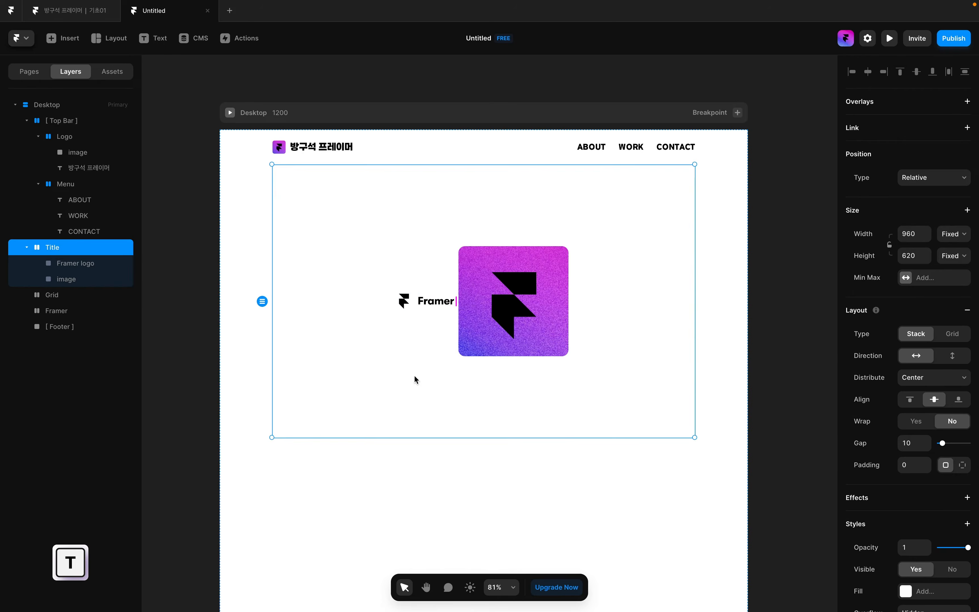
- Add the text "No 코딩 시대, 누구나 할 수 있는 반응형 웹디자인" to the Title section, placed directly after the Framer logo
{"action": "key", "text": "t"}
{"action": "left_click", "coordinate": [439, 423]}
{"action": "type", "text": "No zh딩 시대, 누구나 할 수 있는 반응형 웹디자인"}
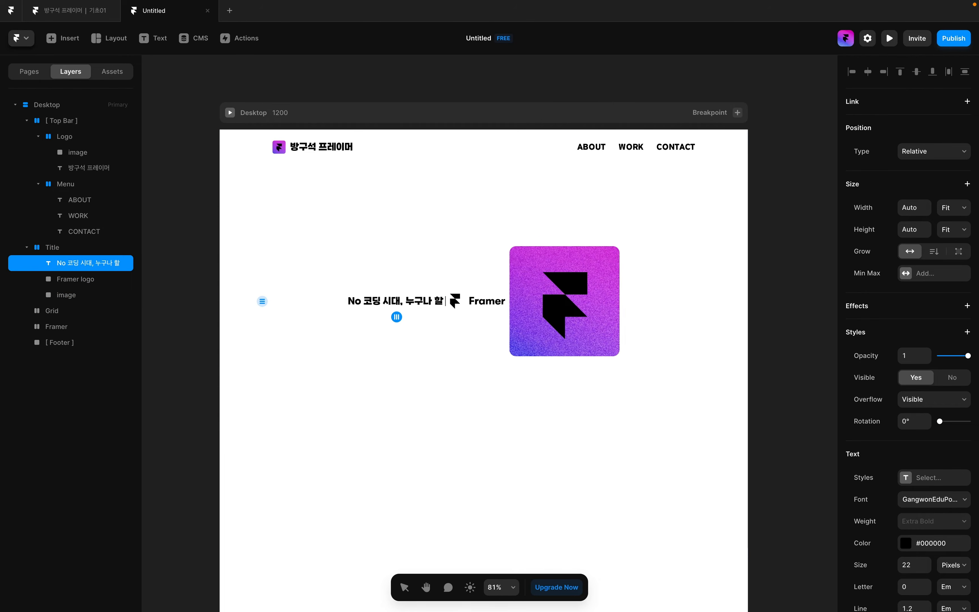
{"action": "key", "text": "Escape"}
{"action": "left_click", "coordinate": [528, 302]}
{"action": "key", "text": "Left"}
{"action": "left_click", "coordinate": [346, 317]}
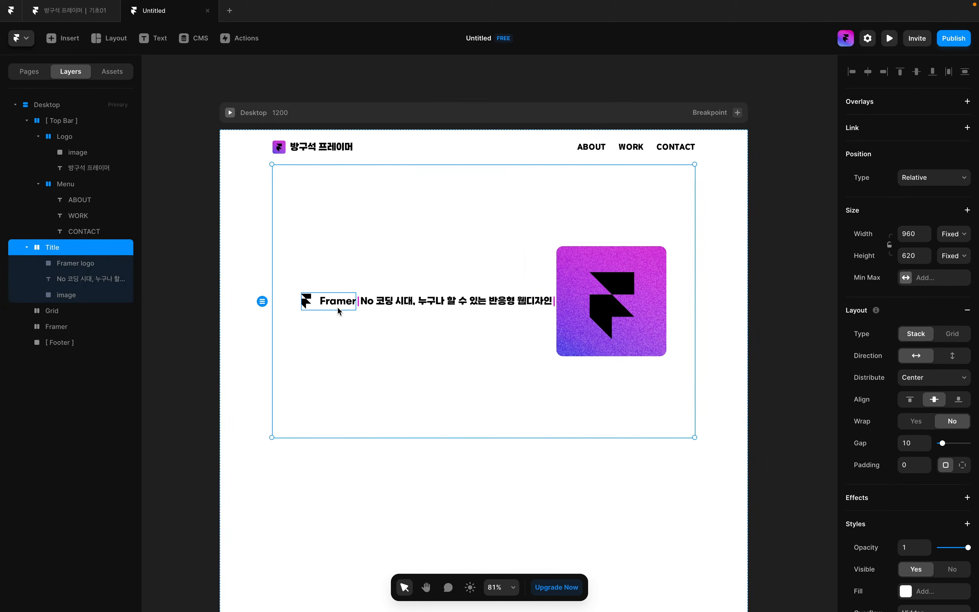
- Add the text "방구석 프레이머, 지금부터 시작합니다." to the Title section, between the No 코딩 text and the image
{"action": "left_click", "coordinate": [335, 303]}
{"action": "left_click", "coordinate": [427, 337]}
{"action": "key", "text": "t"}
{"action": "left_click", "coordinate": [451, 364]}
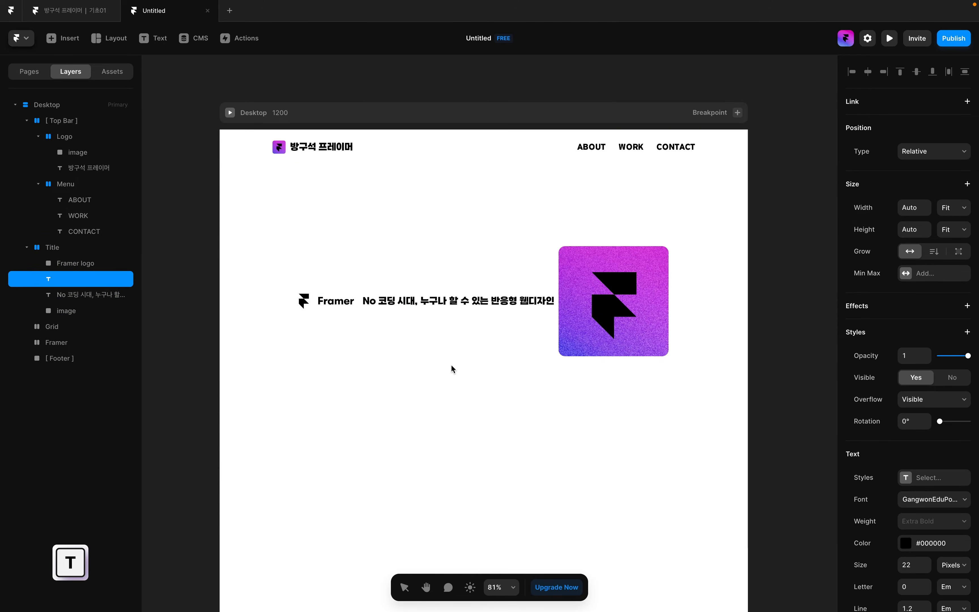
{"action": "type", "text": "방구석 프레이머, 지그금부터 시작합니다."}
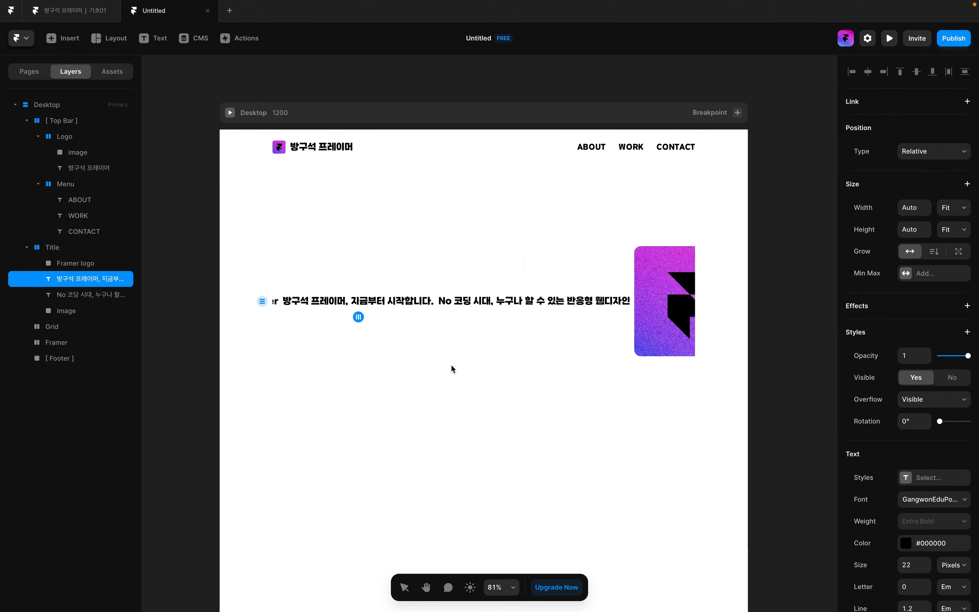
{"action": "key", "text": "Escape"}
{"action": "key", "text": "Right"}
{"action": "left_click", "coordinate": [413, 330]}
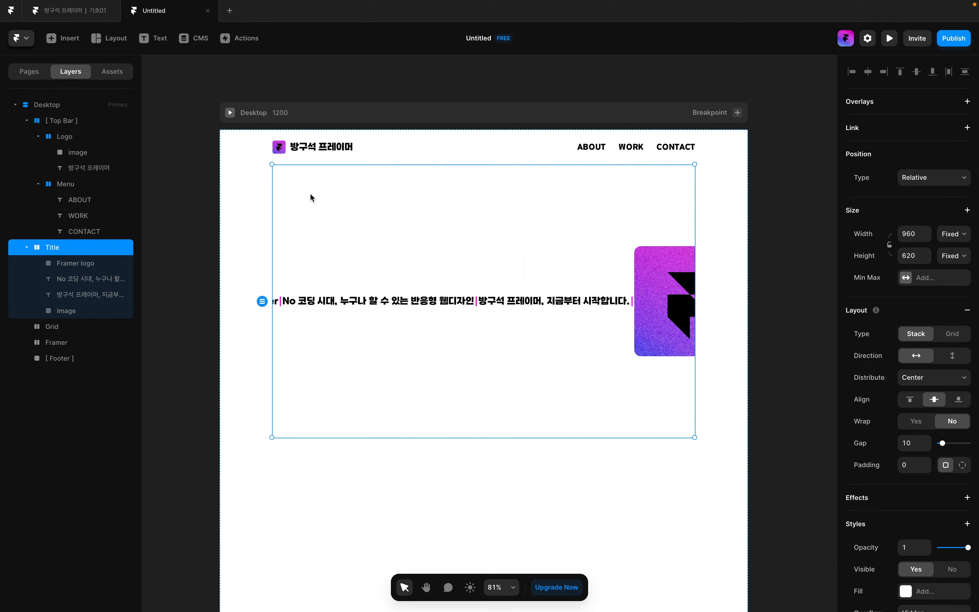
- Wrap the Framer logo and the No 코딩 text together in a stack
{"action": "left_click", "coordinate": [95, 266]}
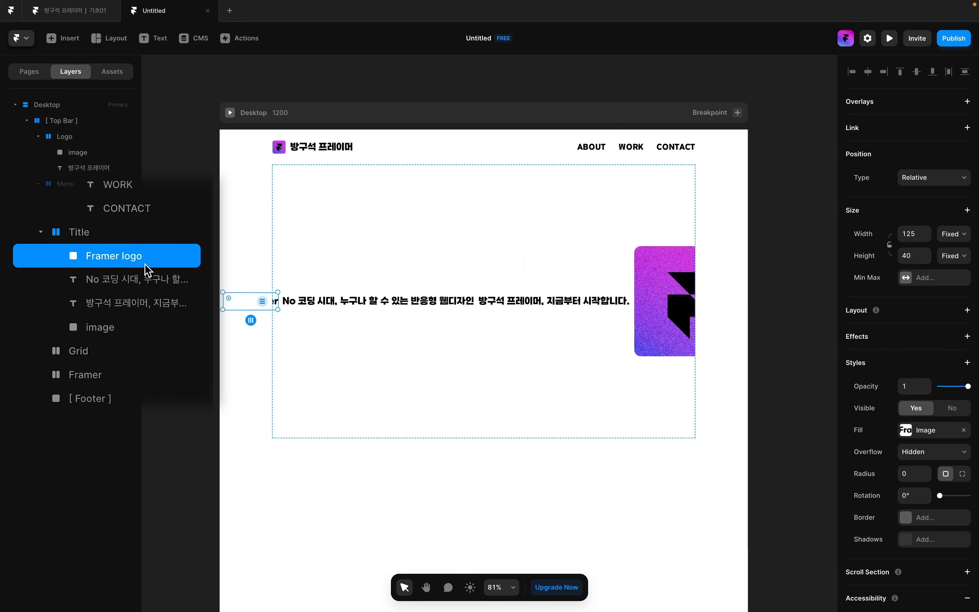
{"action": "left_click", "coordinate": [143, 280], "text": "shift"}
{"action": "key", "text": "super+Return"}
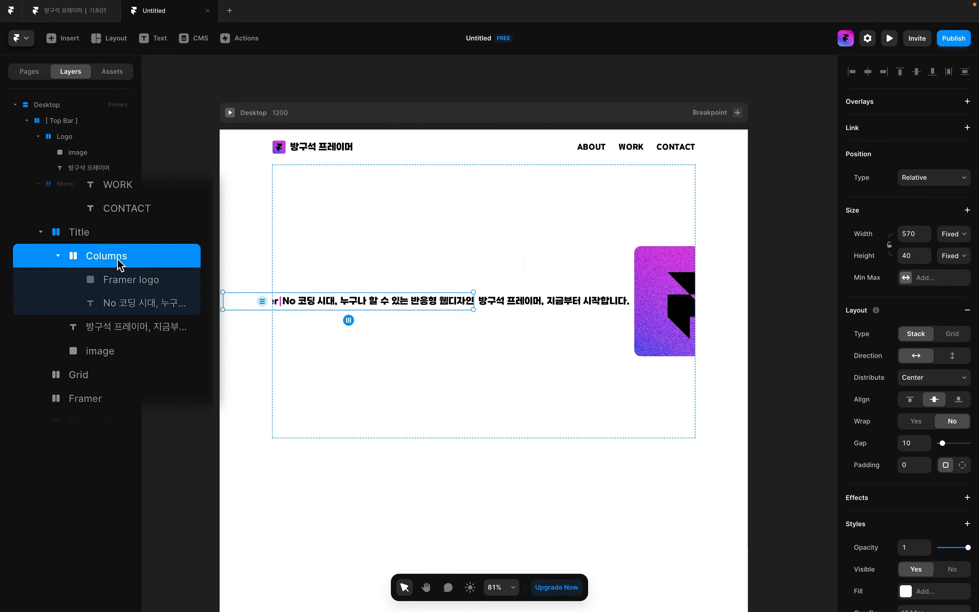
- Wrap the logo-and-text stack together with the 방구석 프레이머 text in an outer stack
{"action": "left_click", "coordinate": [110, 321], "text": "shift"}
{"action": "key", "text": "super+Return"}
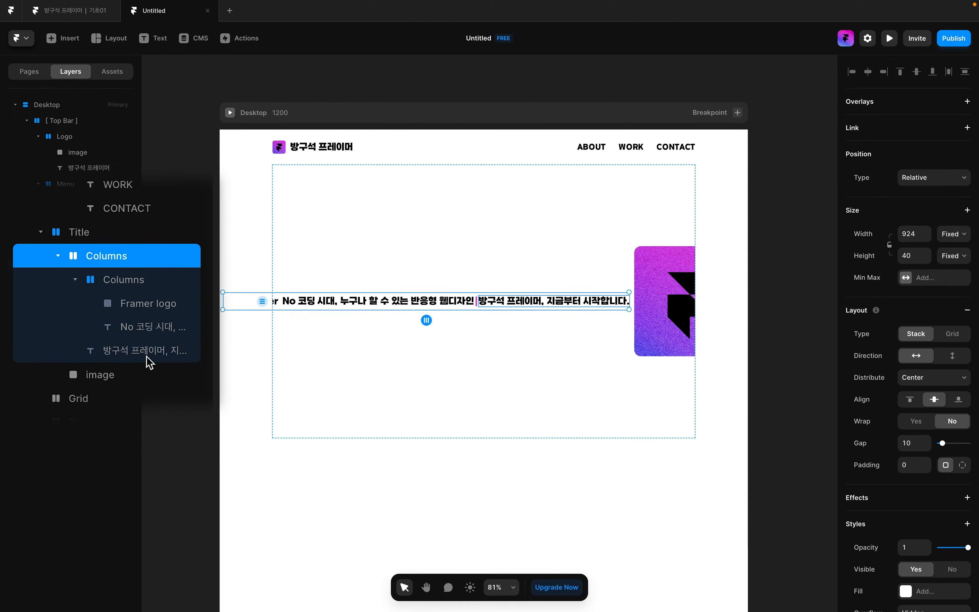
{"action": "left_click", "coordinate": [518, 295]}
{"action": "left_click", "coordinate": [461, 337]}
{"action": "mouse_move", "coordinate": [503, 302]}
{"action": "left_mouse_down"}
{"action": "mouse_move", "coordinate": [491, 319]}
{"action": "mouse_move", "coordinate": [501, 301]}
{"action": "left_mouse_up"}
{"action": "left_click", "coordinate": [494, 328]}
- Make the outer stack in the Title section vertical and set its width and height to Fit
{"action": "left_click", "coordinate": [77, 268]}
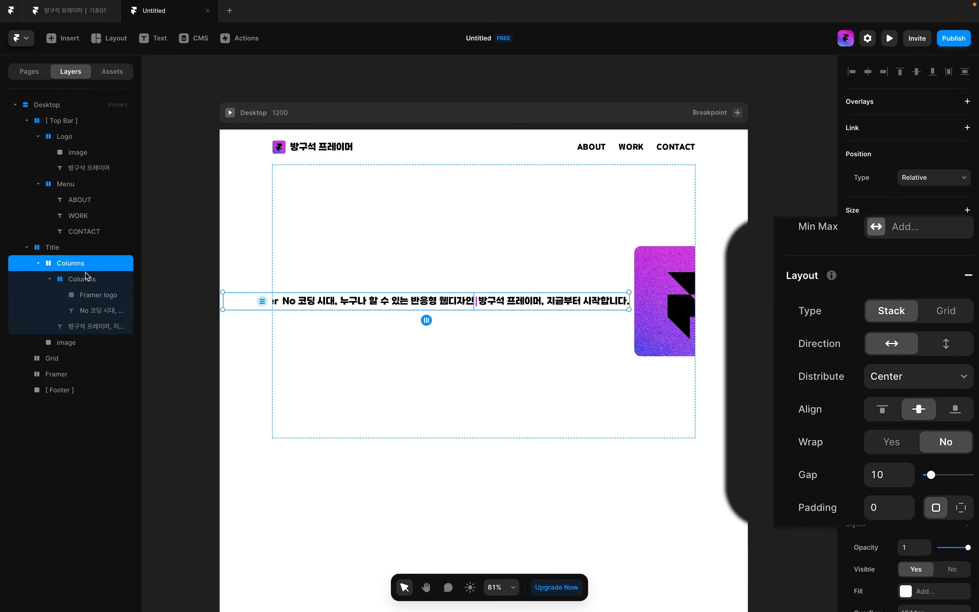
{"action": "left_click", "coordinate": [946, 354]}
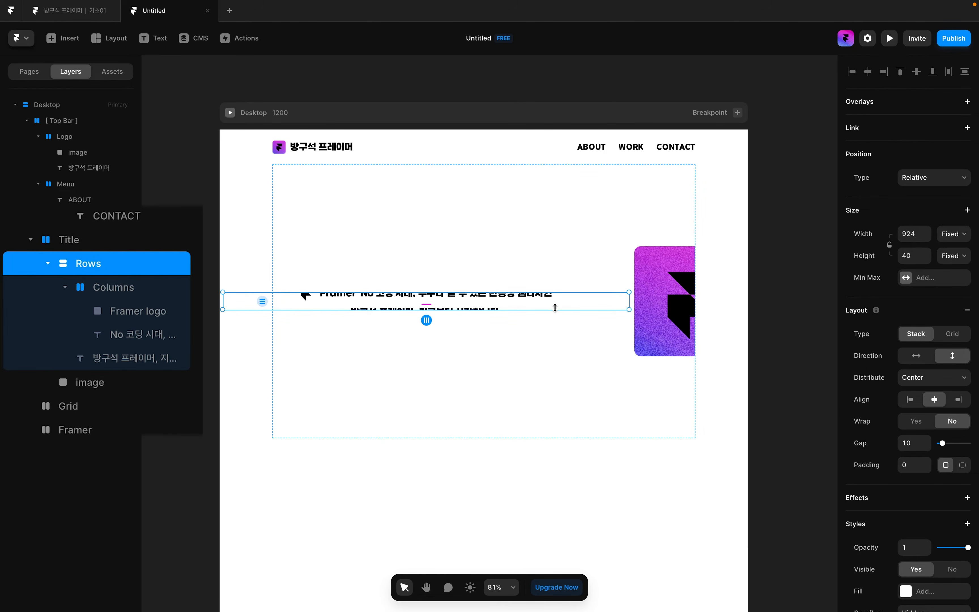
{"action": "left_click", "coordinate": [954, 233]}
{"action": "left_click", "coordinate": [949, 269]}
{"action": "left_click", "coordinate": [957, 255]}
{"action": "left_click", "coordinate": [949, 290]}
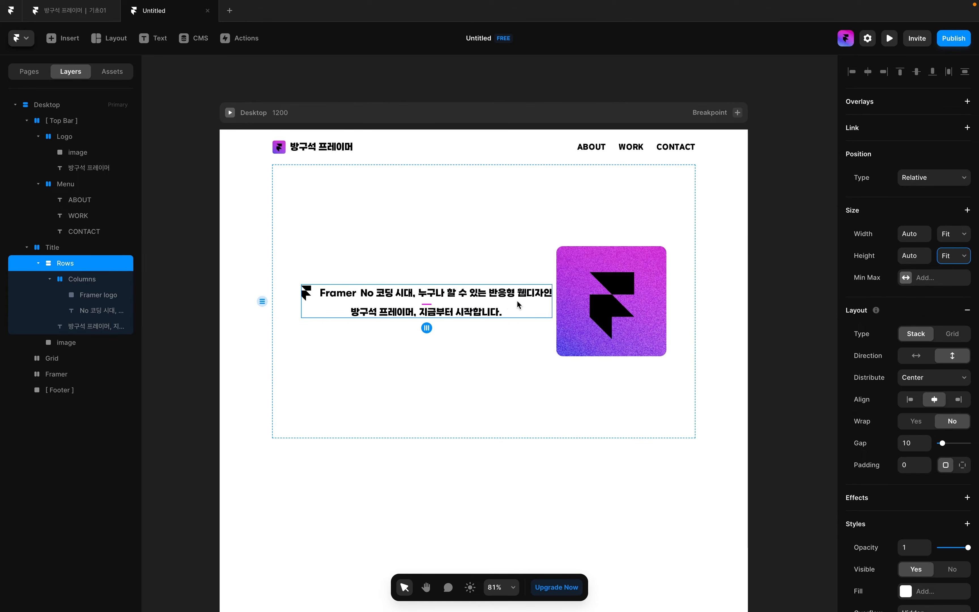
- Set the font of both Title section texts to Pretendard ExtraBold
{"action": "left_click", "coordinate": [465, 331]}
{"action": "left_click", "coordinate": [450, 294], "text": "super"}
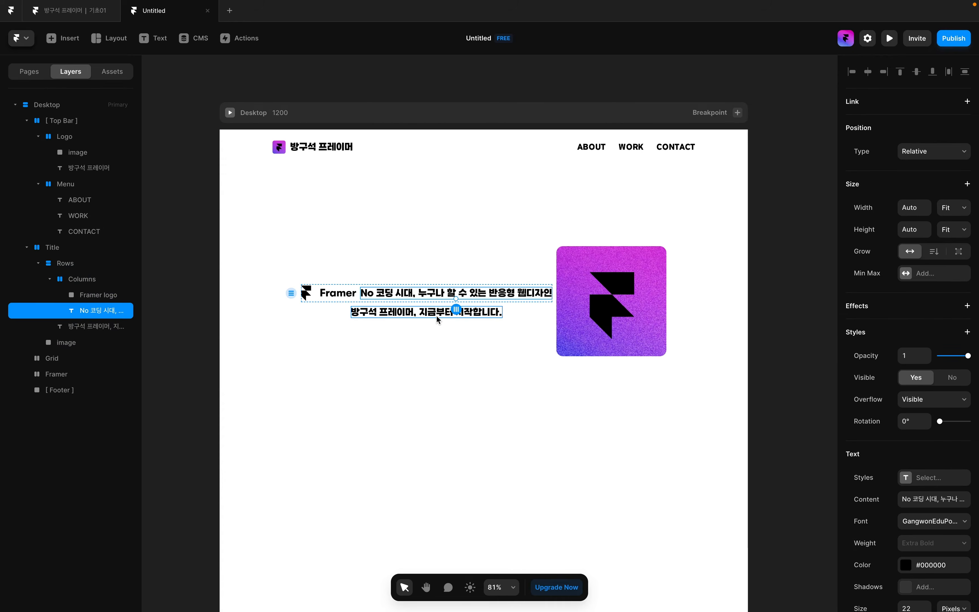
{"action": "left_click", "coordinate": [437, 314], "text": "shift+super"}
{"action": "scroll", "coordinate": [912, 536], "scroll_direction": "down", "scroll_amount": 3}
{"action": "left_click", "coordinate": [930, 409]}
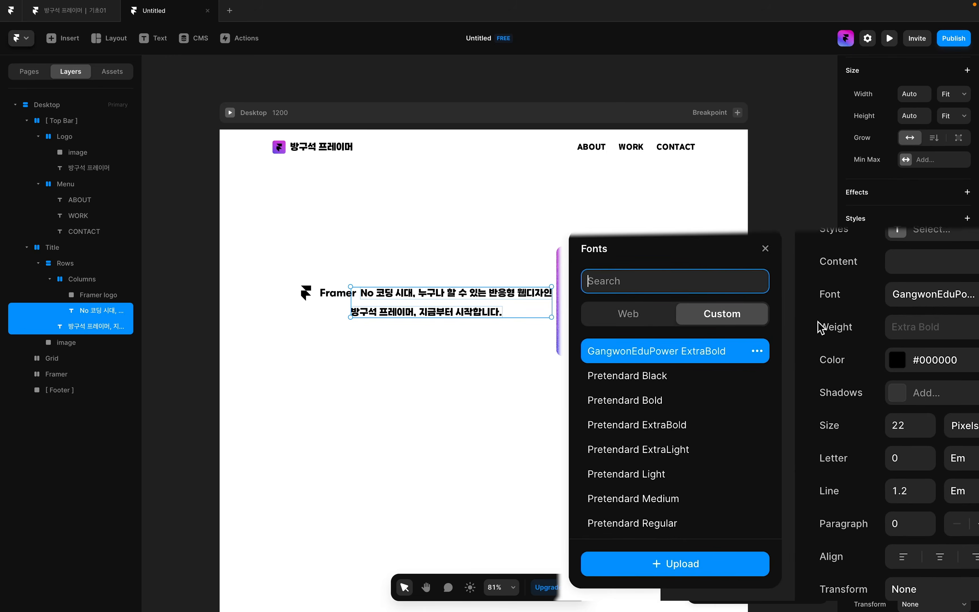
{"action": "left_click", "coordinate": [760, 495]}
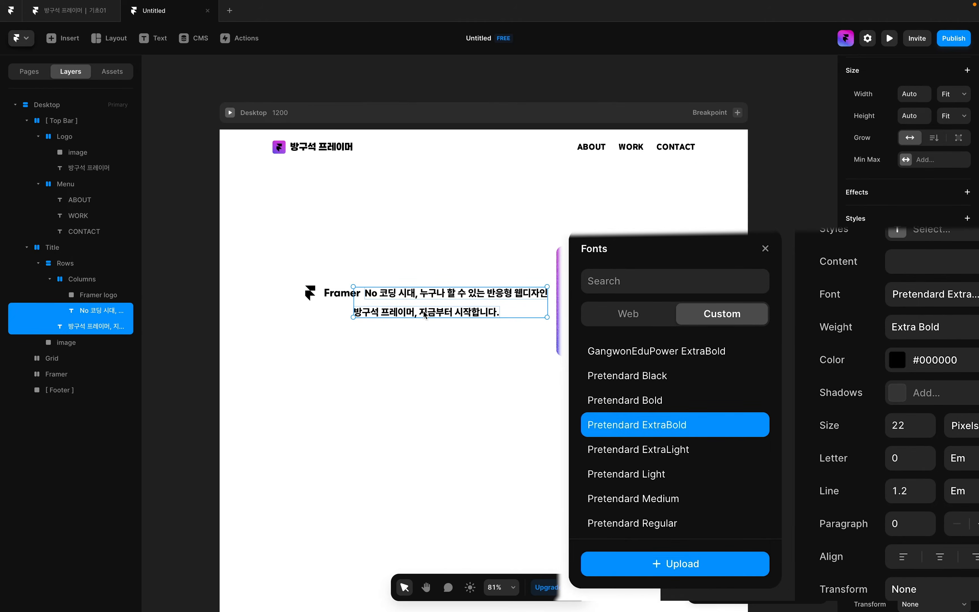
{"action": "left_click", "coordinate": [520, 350]}
- Give the words 방구석 프레이머 in the Title text size 42 and the GangwonEduPower ExtraBold font
{"action": "double_click", "coordinate": [409, 310]}
{"action": "left_click", "coordinate": [353, 314], "text": "shift"}
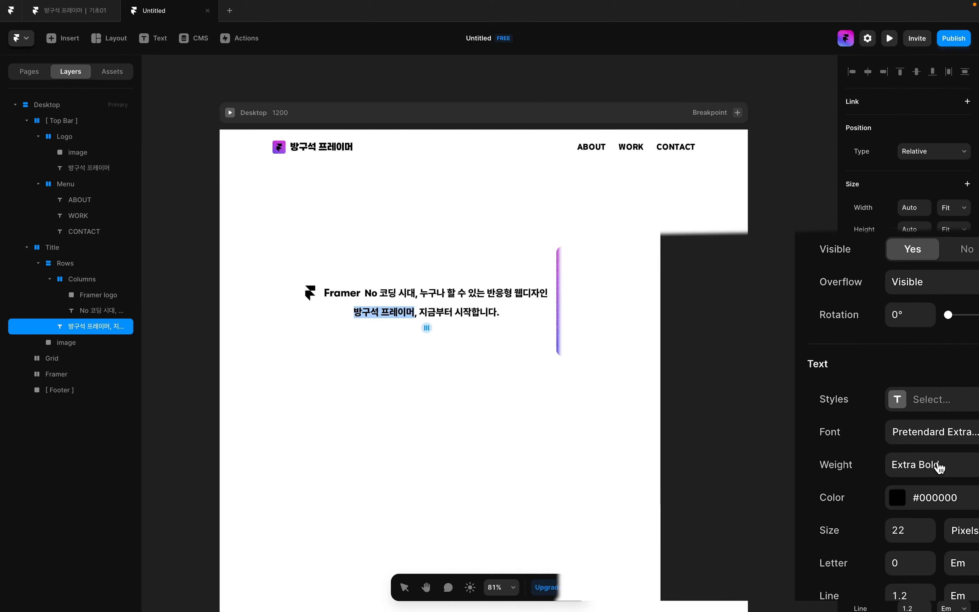
{"action": "left_click", "coordinate": [888, 530]}
{"action": "type", "text": "42"}
{"action": "key", "text": "Return"}
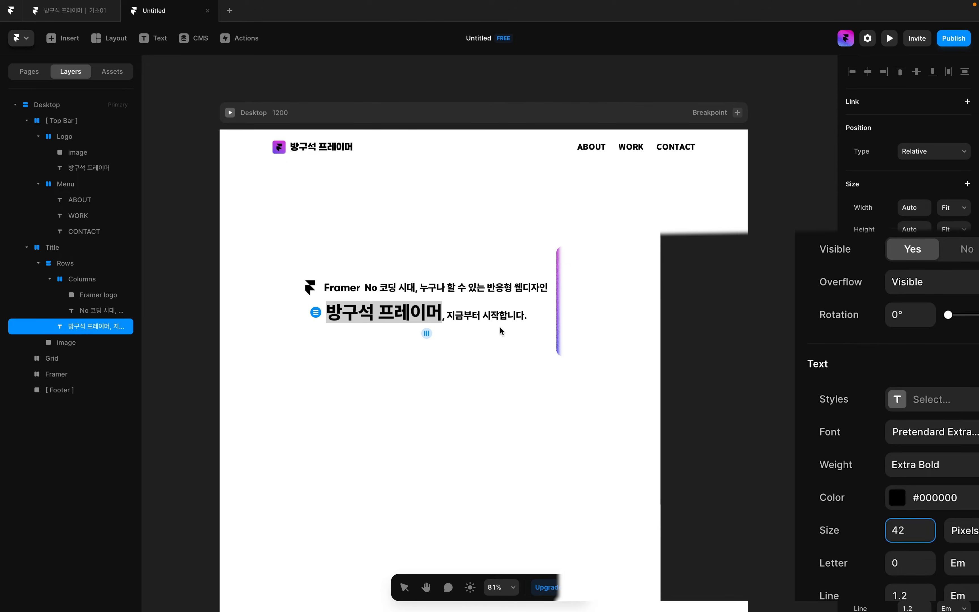
{"action": "left_click", "coordinate": [931, 432]}
{"action": "left_click", "coordinate": [693, 351]}
{"action": "key", "text": "Escape"}
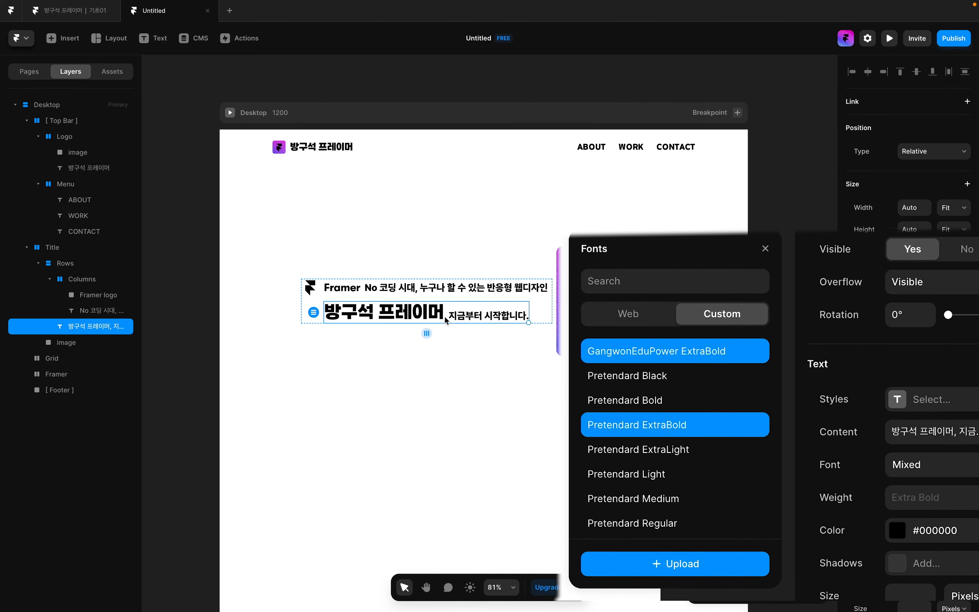
- Set the font size of the remaining Title text ", 지금부터 시작합니다." to 32
{"action": "left_click_drag", "start_coordinate": [446, 317], "coordinate": [530, 320]}
{"action": "left_click", "coordinate": [900, 530]}
{"action": "type", "text": "32"}
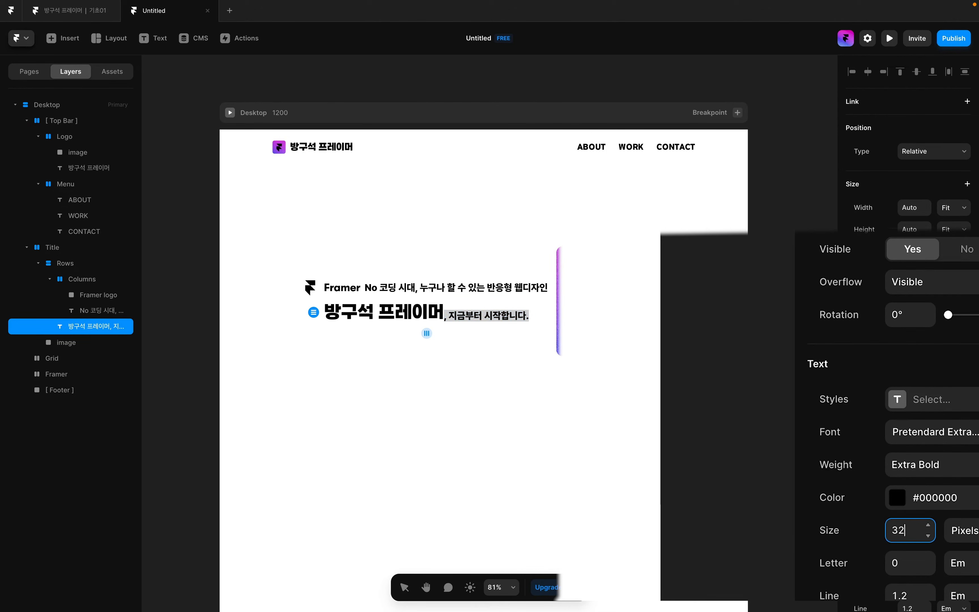
{"action": "key", "text": "Return"}
- Set the gap of the vertical Rows stack in the Title section to 30
{"action": "left_click", "coordinate": [400, 346]}
{"action": "key", "text": "Escape"}
{"action": "left_click", "coordinate": [914, 441]}
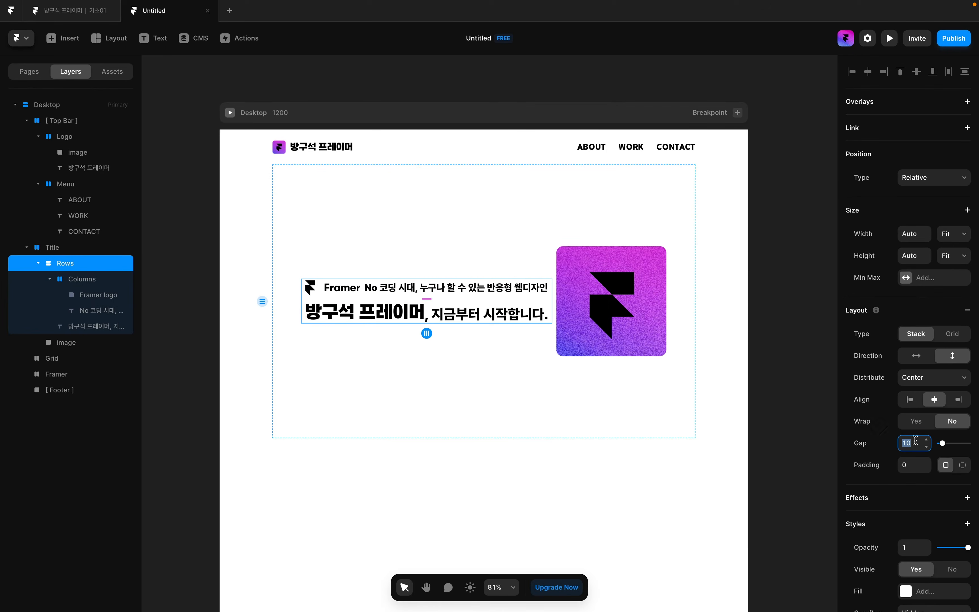
{"action": "type", "text": "30"}
{"action": "left_click", "coordinate": [360, 355]}
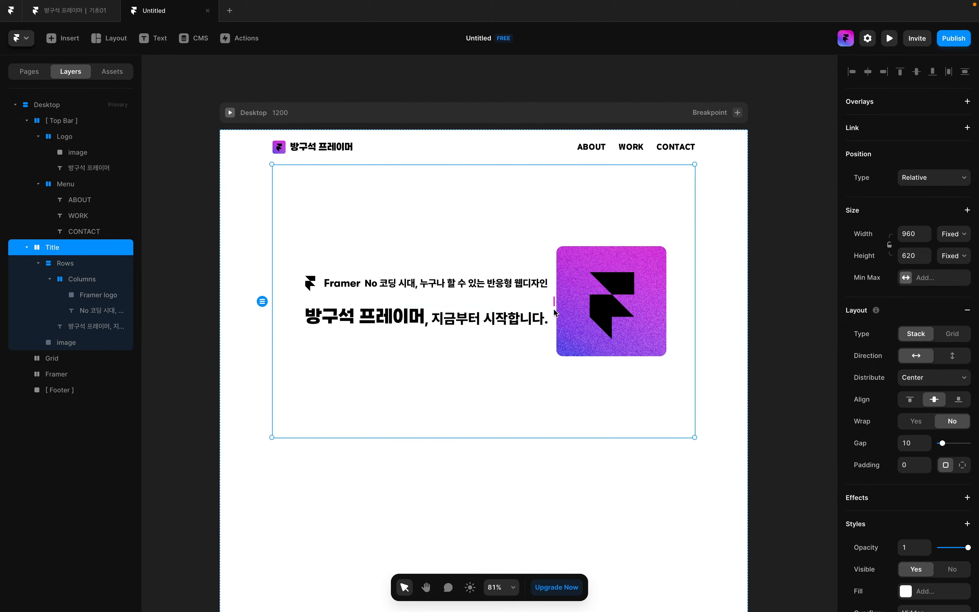
- Set the Title section's width to 890 and its distribution to Space Between
{"action": "scroll", "coordinate": [539, 382], "scroll_direction": "down", "scroll_amount": 2}
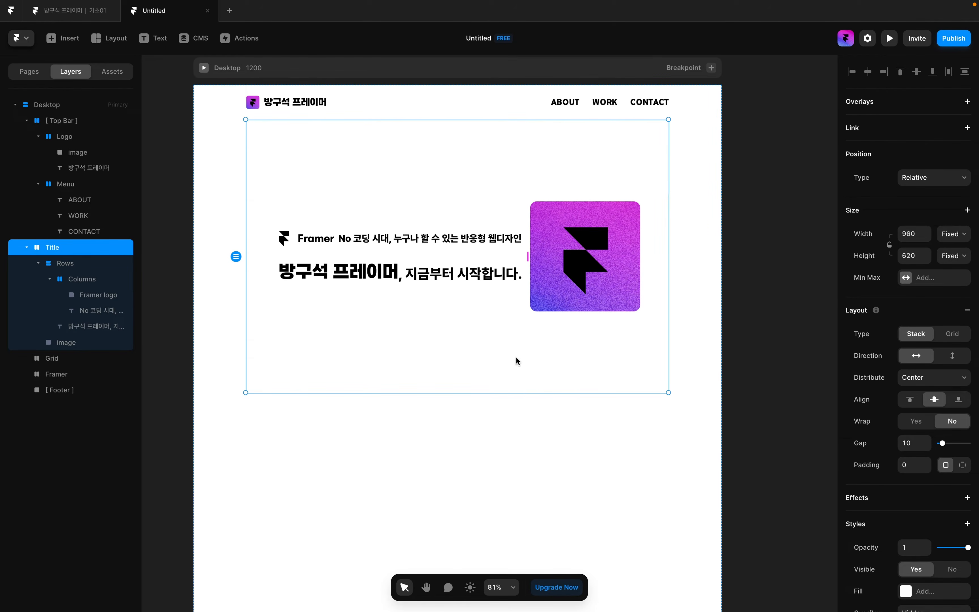
{"action": "left_click", "coordinate": [909, 236]}
{"action": "key", "text": "Return"}
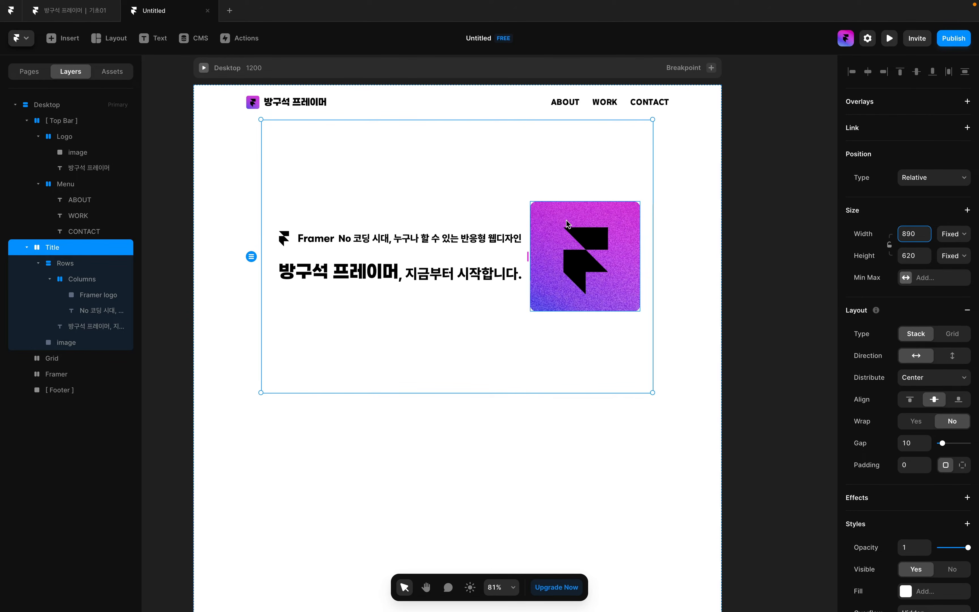
{"action": "left_click", "coordinate": [902, 383]}
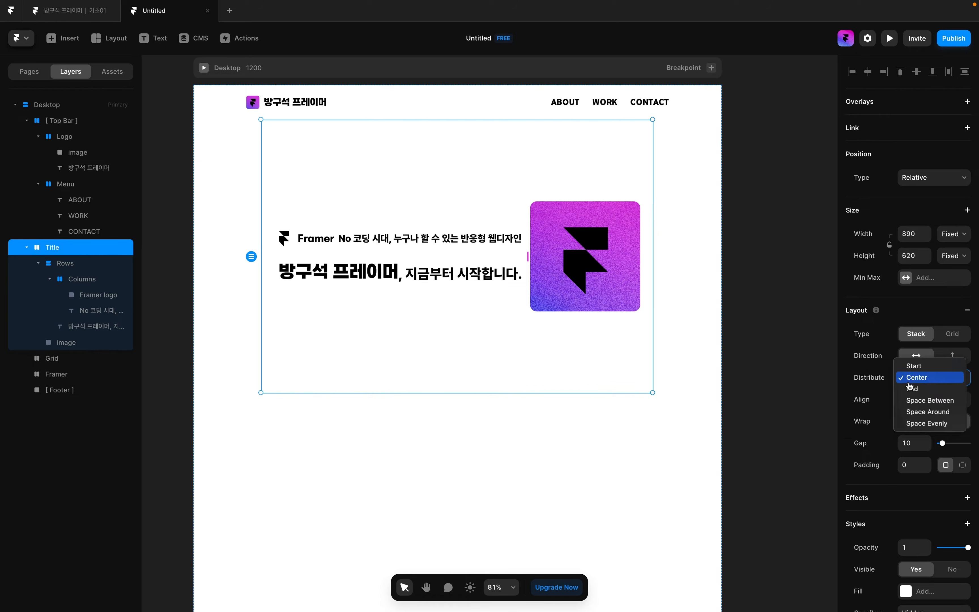
{"action": "left_click", "coordinate": [929, 400]}
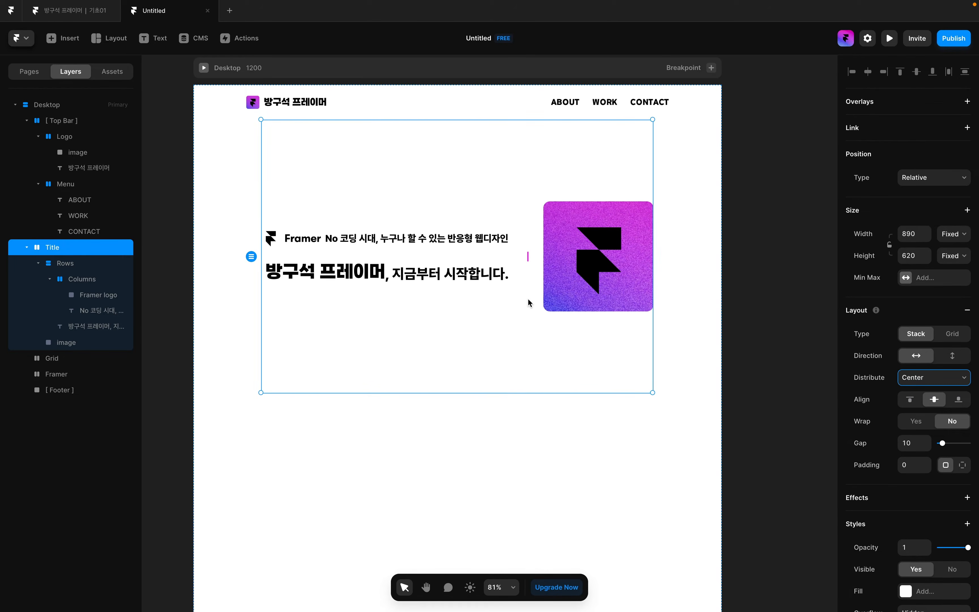
{"action": "left_click", "coordinate": [369, 255]}
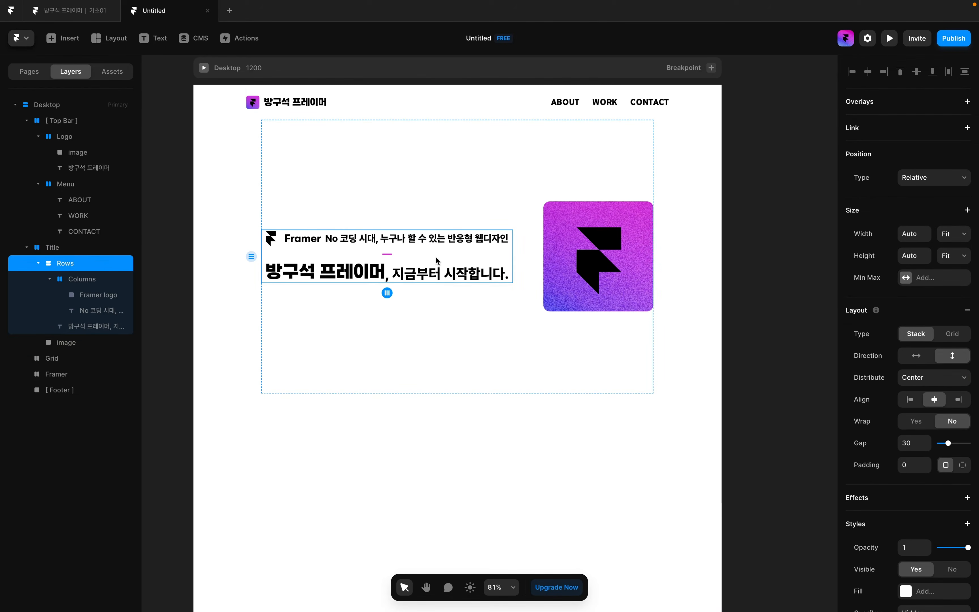
- Left-align the contents of the vertical Rows stack in the Title section
{"action": "scroll", "coordinate": [316, 266], "scroll_direction": "up", "scroll_amount": 6}
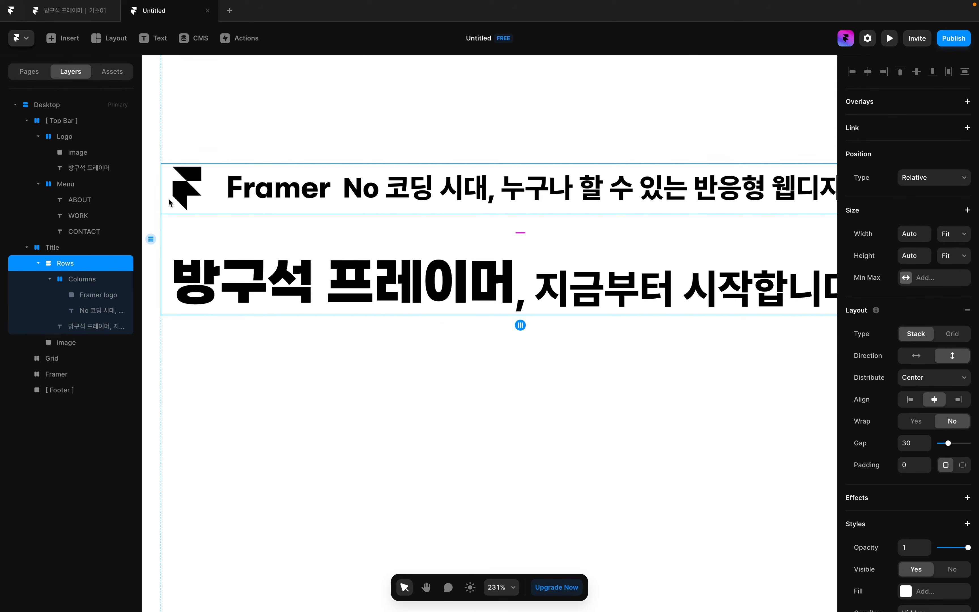
{"action": "scroll", "coordinate": [334, 241], "scroll_direction": "down", "scroll_amount": 1}
{"action": "key", "text": "shift+1"}
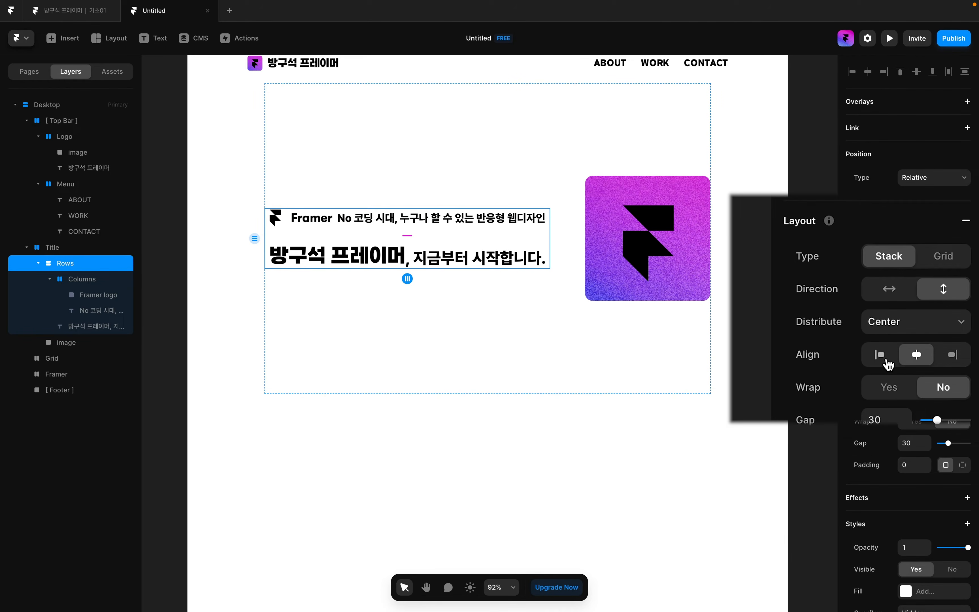
{"action": "left_click", "coordinate": [886, 361]}
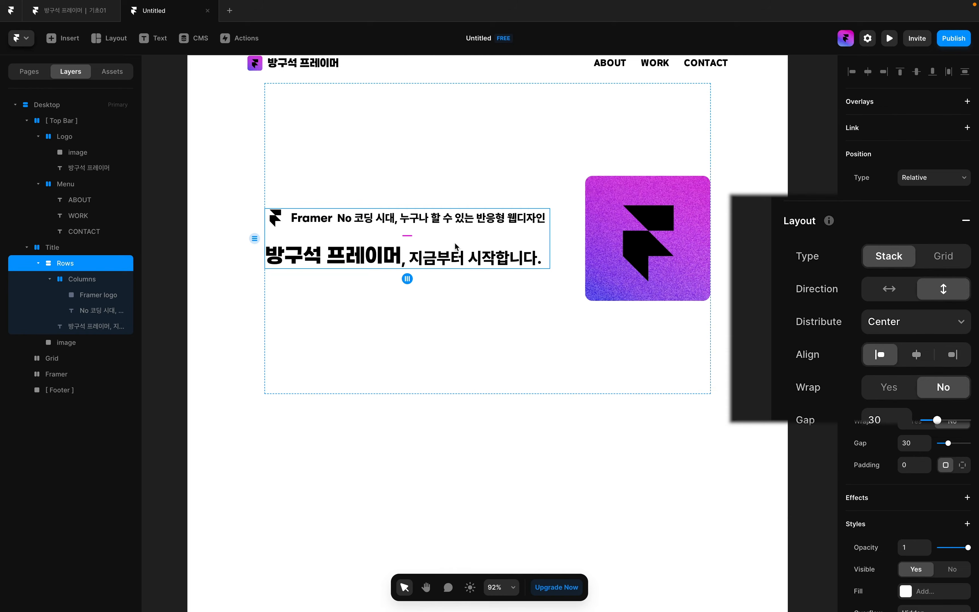
- Set both the width and height of the Title's Columns stack, holding the Framer logo and text, to Fit Content
{"action": "left_click", "coordinate": [492, 330]}
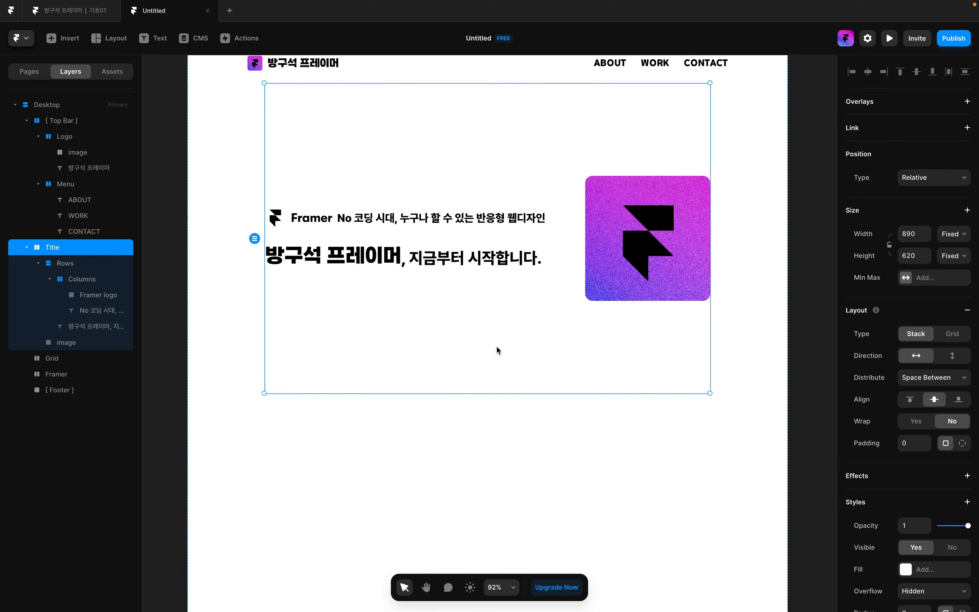
{"action": "left_click", "coordinate": [364, 233]}
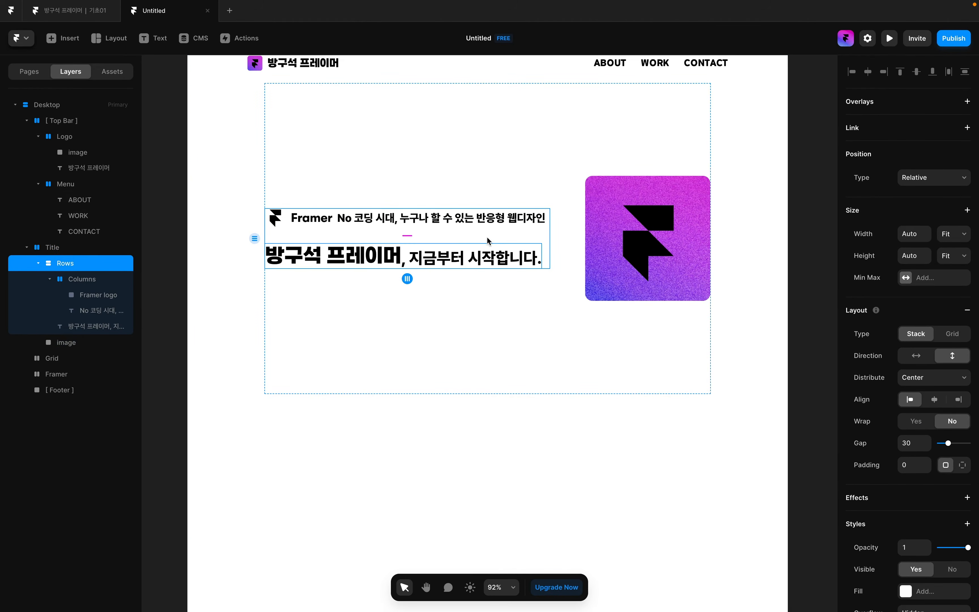
{"action": "double_click", "coordinate": [405, 218]}
{"action": "left_click", "coordinate": [949, 234]}
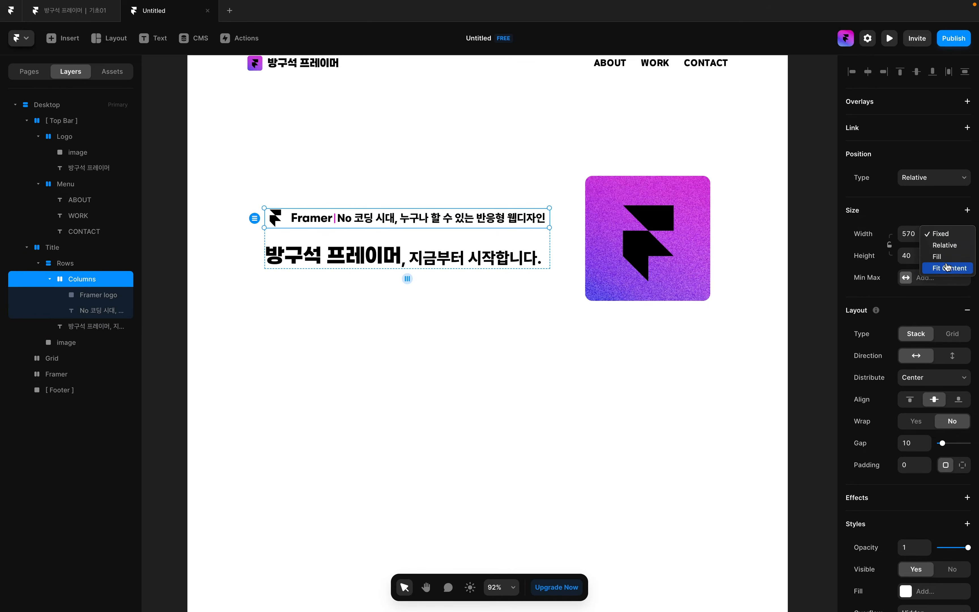
{"action": "left_click", "coordinate": [946, 266]}
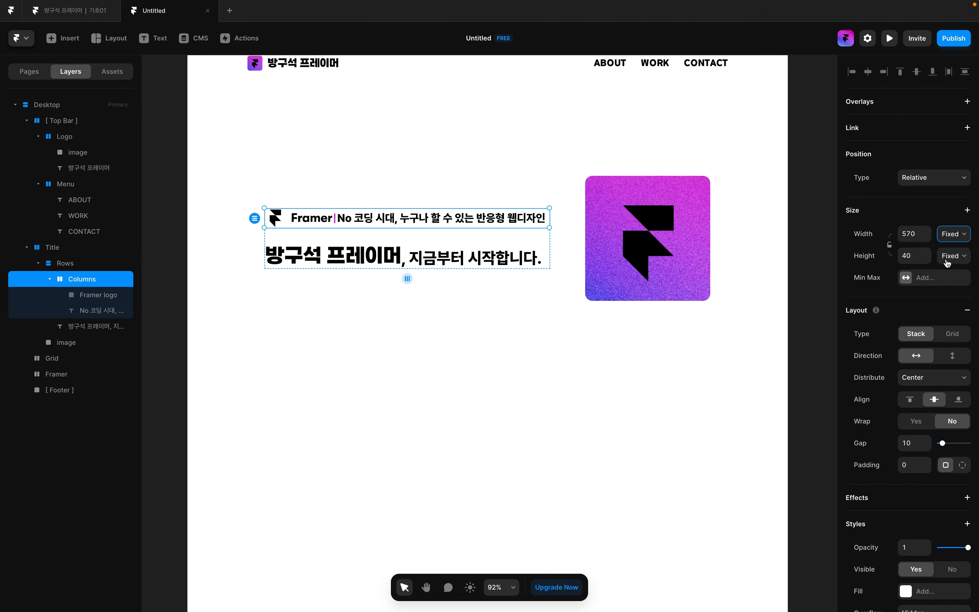
{"action": "left_click", "coordinate": [947, 263]}
{"action": "left_click", "coordinate": [949, 289]}
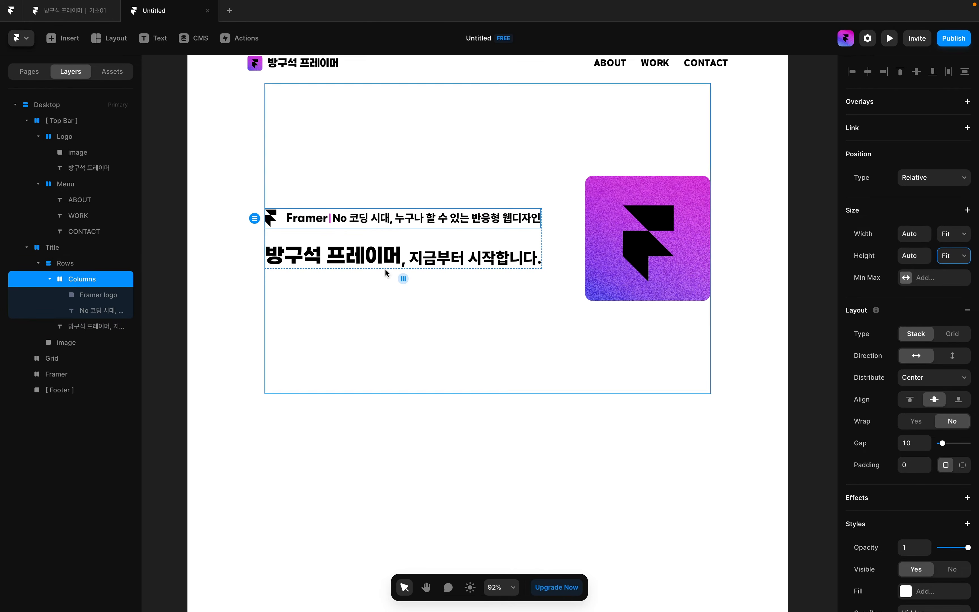
{"action": "key", "text": "Escape"}
{"action": "key", "text": "Escape"}
- Draw a stack inside the empty Grid section and set its size to 250 by 250
{"action": "scroll", "coordinate": [487, 296], "scroll_direction": "down", "scroll_amount": 3}
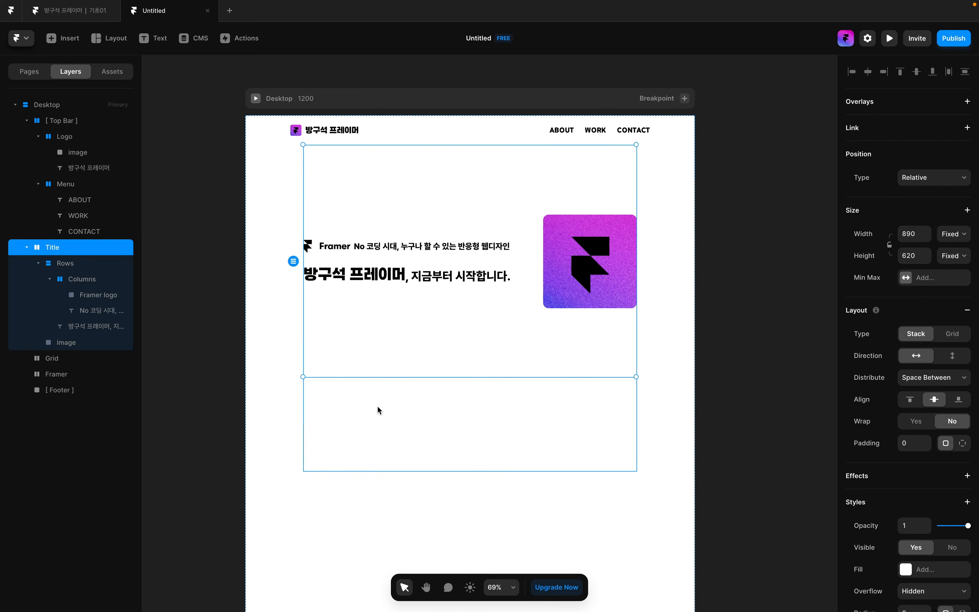
{"action": "left_click", "coordinate": [379, 410]}
{"action": "scroll", "coordinate": [428, 395], "scroll_direction": "up", "scroll_amount": 5}
{"action": "key", "text": "s"}
{"action": "left_click_drag", "start_coordinate": [437, 376], "coordinate": [599, 510]}
{"action": "left_click", "coordinate": [913, 234]}
{"action": "type", "text": "250"}
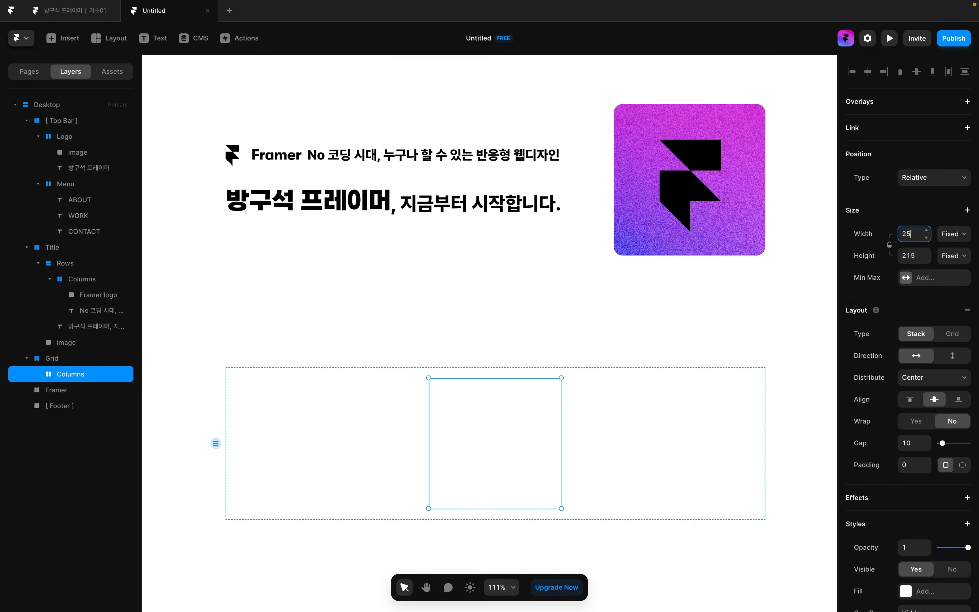
{"action": "key", "text": "Tab"}
{"action": "type", "text": "250"}
{"action": "left_click", "coordinate": [484, 437]}
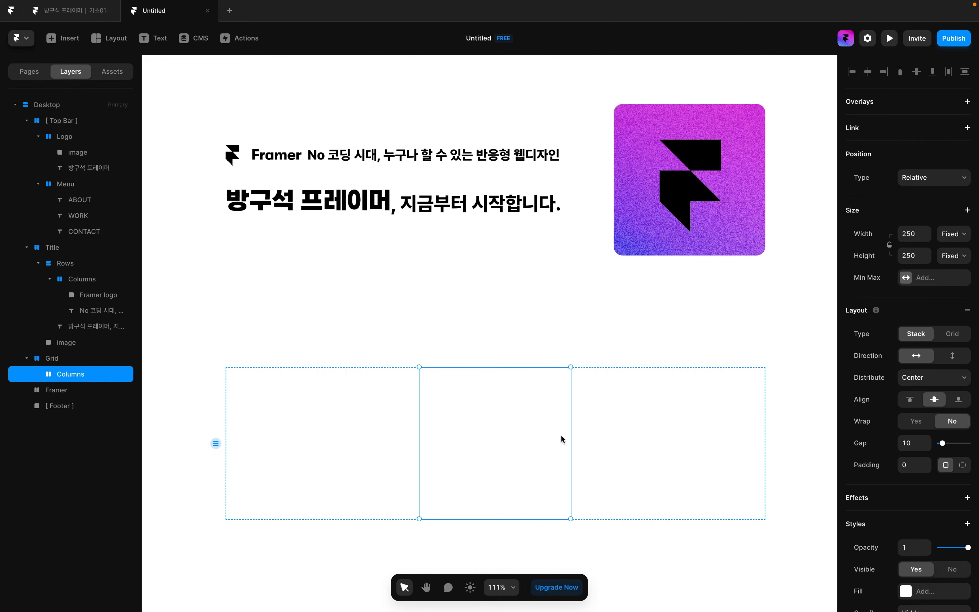
- Give the 250 by 250 stack a linear gradient fill running diagonally from its lower-left to its upper-right corner
{"action": "scroll", "coordinate": [915, 540], "scroll_direction": "down", "scroll_amount": 5}
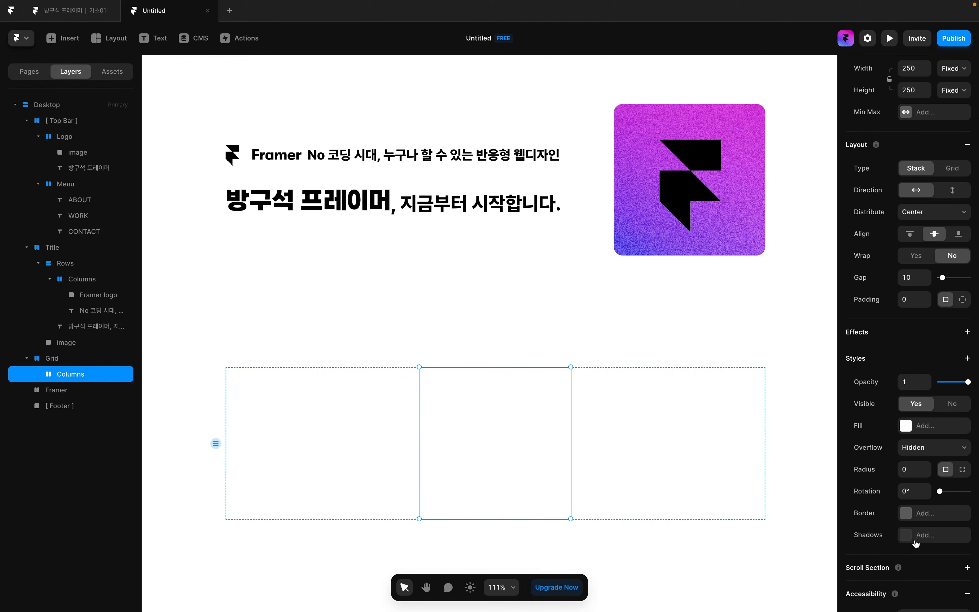
{"action": "left_click", "coordinate": [926, 430]}
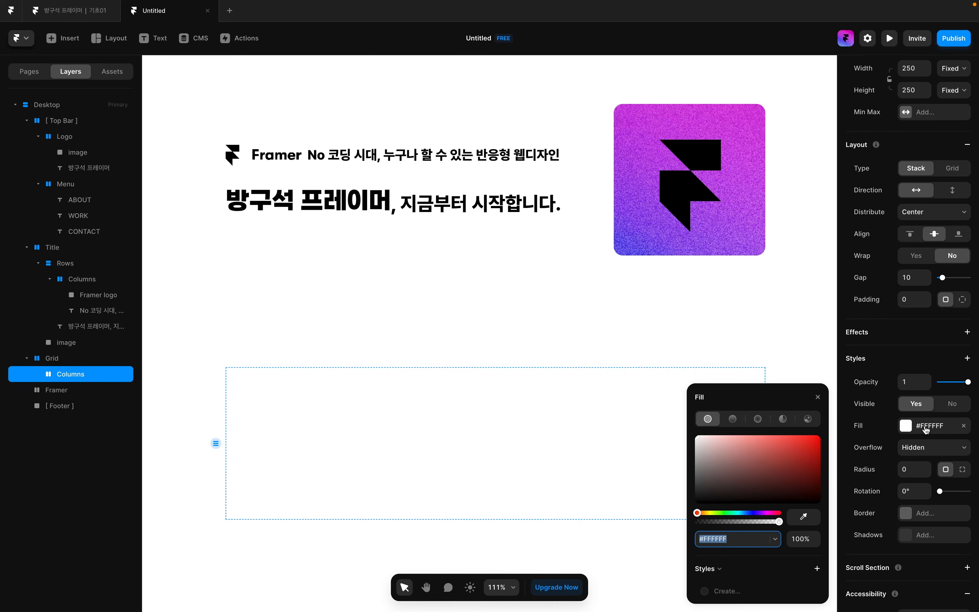
{"action": "left_click", "coordinate": [732, 421]}
{"action": "left_click_drag", "start_coordinate": [496, 373], "coordinate": [421, 521]}
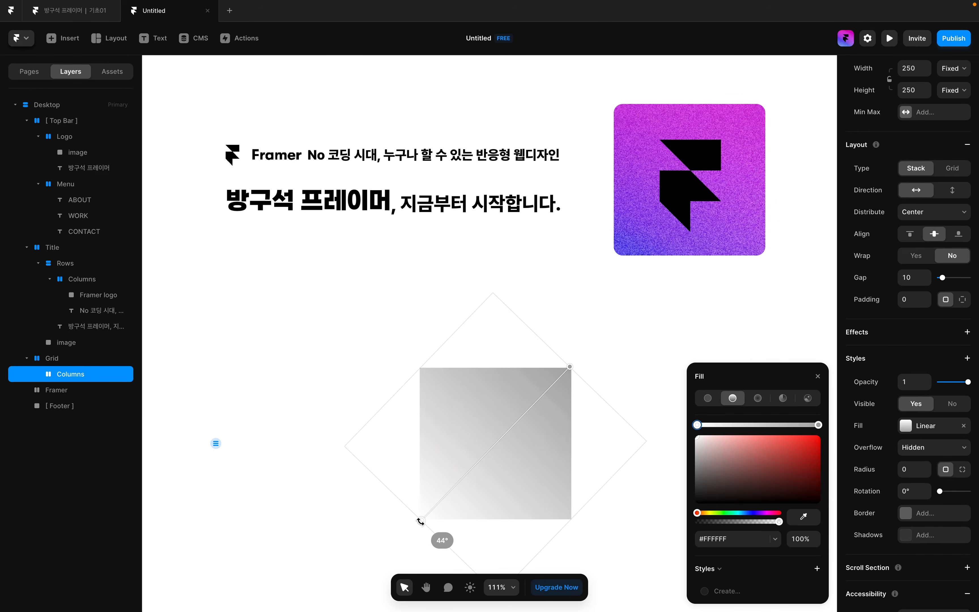
{"action": "left_click_drag", "start_coordinate": [421, 521], "coordinate": [420, 521]}
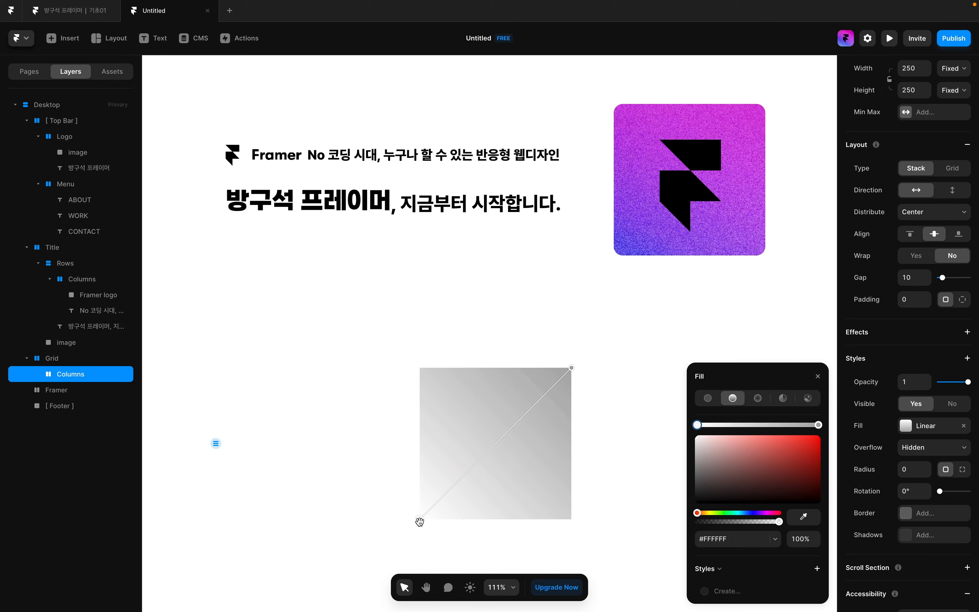
- Add a third colour stop at the middle of the square's linear gradient
{"action": "left_click", "coordinate": [496, 445]}
{"action": "left_click", "coordinate": [697, 424]}
{"action": "left_click", "coordinate": [756, 424]}
{"action": "left_click", "coordinate": [818, 425]}
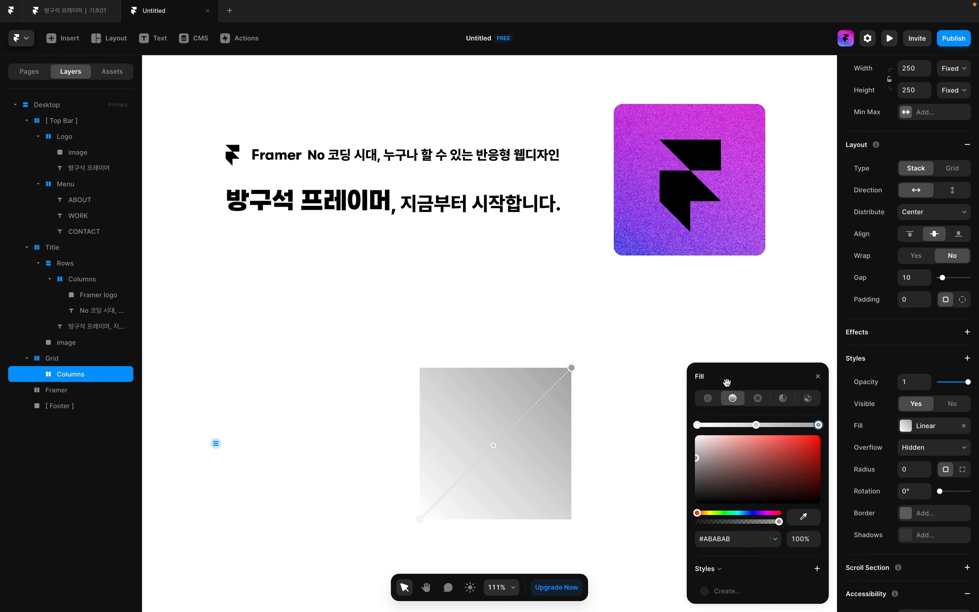
{"action": "left_click", "coordinate": [817, 376]}
- Paste two copies of the gradient square into the Grid section
{"action": "left_click", "coordinate": [589, 492]}
{"action": "key", "text": "super+v"}
{"action": "key", "text": "super+v"}
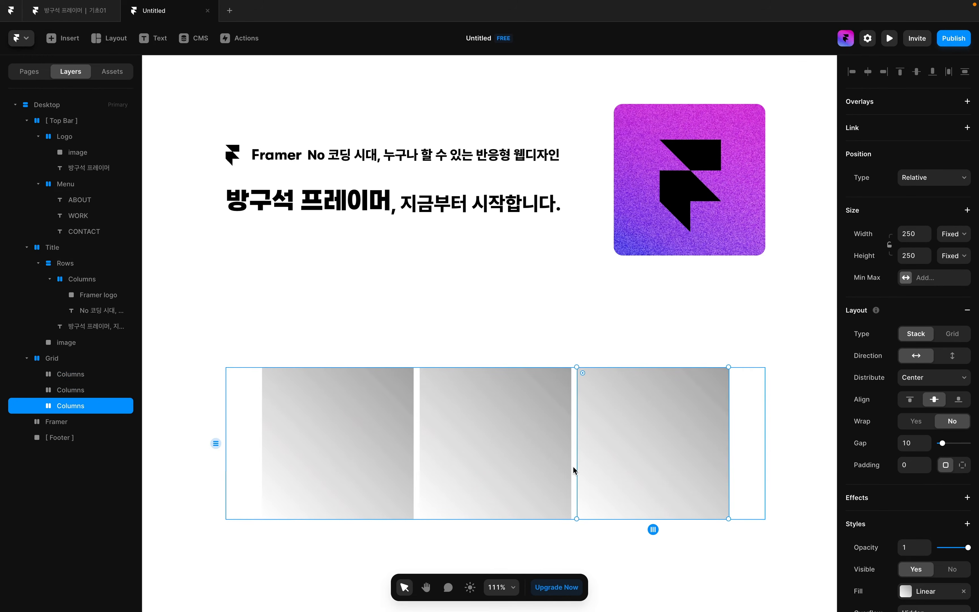
- Set the Grid section's distribution to Space Between
{"action": "left_click", "coordinate": [574, 469]}
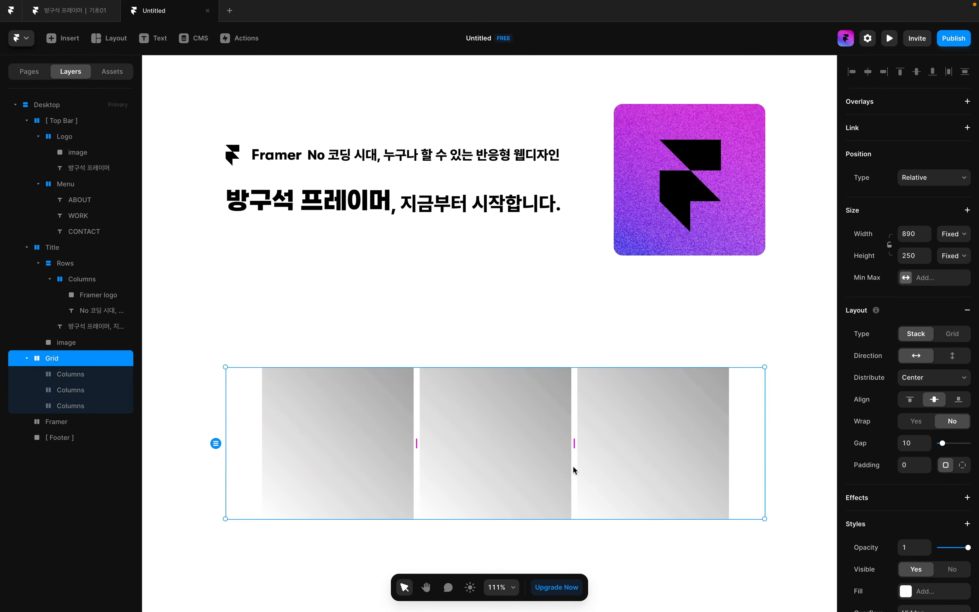
{"action": "left_click", "coordinate": [931, 382]}
{"action": "left_click", "coordinate": [886, 400]}
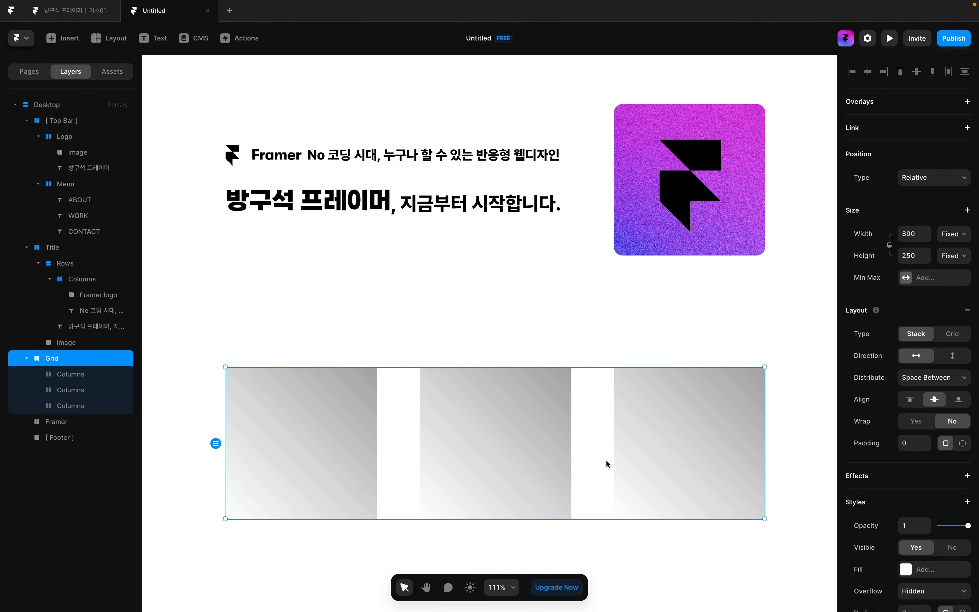
{"action": "scroll", "coordinate": [605, 458], "scroll_direction": "down", "scroll_amount": 5}
{"action": "left_click", "coordinate": [780, 467]}
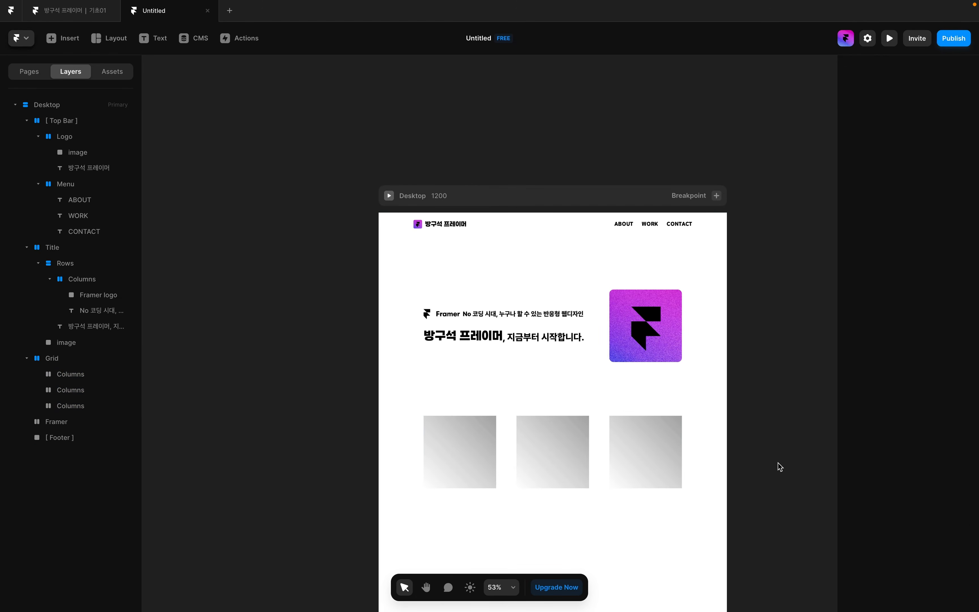
- Round the corners of all three gradient squares with a radius of 15
{"action": "scroll", "coordinate": [636, 468], "scroll_direction": "up", "scroll_amount": 5}
{"action": "scroll", "coordinate": [476, 481], "scroll_direction": "down", "scroll_amount": 3}
{"action": "left_click", "coordinate": [477, 444]}
{"action": "left_click", "coordinate": [469, 418]}
{"action": "left_click", "coordinate": [566, 417], "text": "shift"}
{"action": "left_click", "coordinate": [687, 418], "text": "shift"}
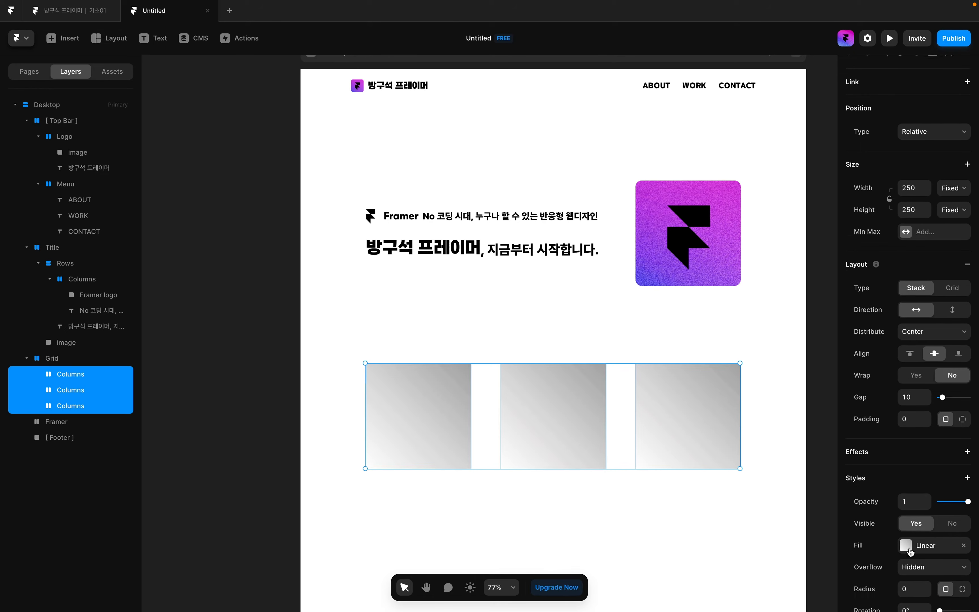
{"action": "scroll", "coordinate": [911, 553], "scroll_direction": "down", "scroll_amount": 2}
{"action": "left_click", "coordinate": [910, 520]}
{"action": "type", "text": "10"}
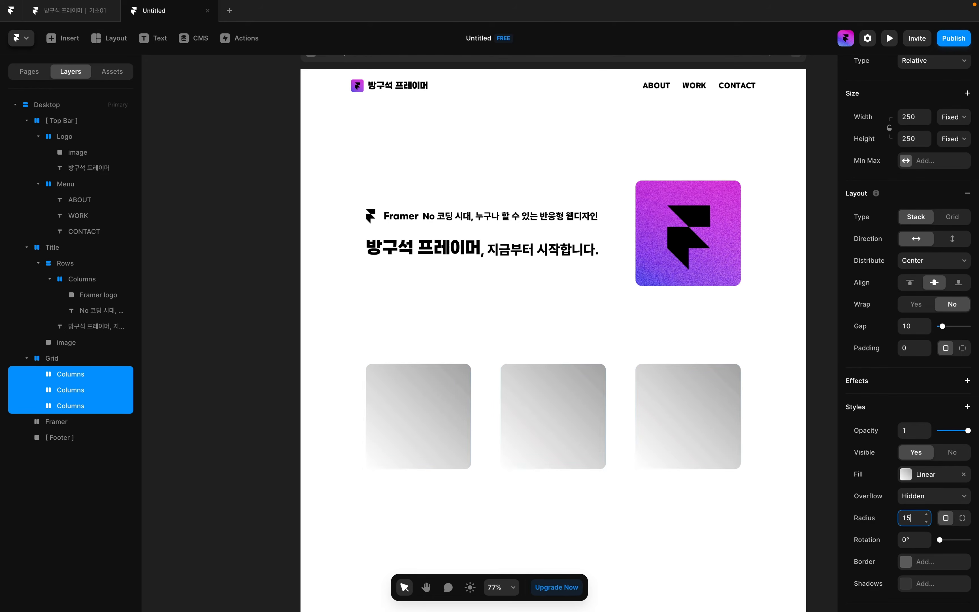
{"action": "left_click", "coordinate": [497, 428]}
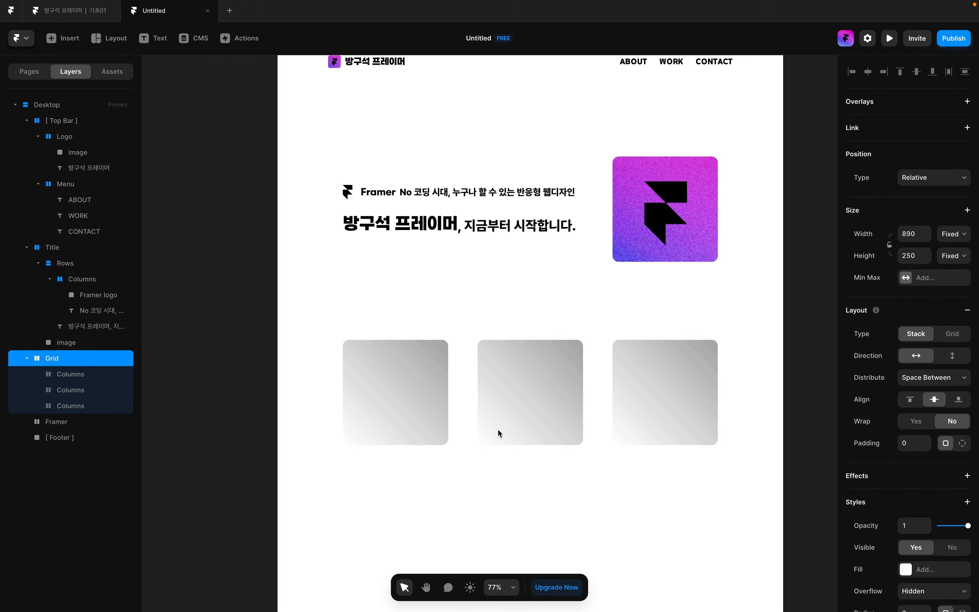
- Set the first square's gradient stops to #DBD6FF, #6673E5 and #B65CE3, from the lower-left to the upper-right corner
{"action": "left_click", "coordinate": [399, 409]}
{"action": "left_click", "coordinate": [938, 433]}
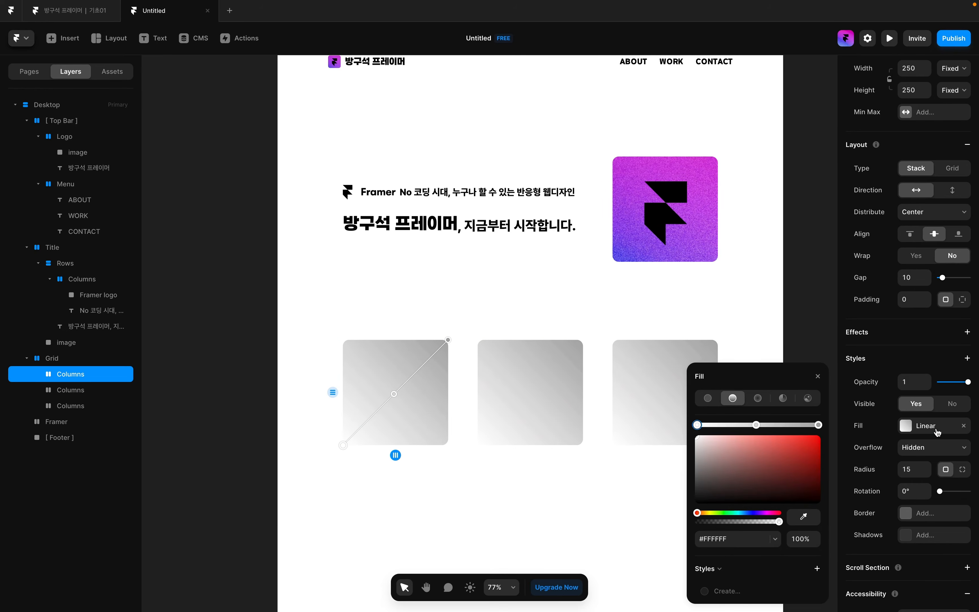
{"action": "left_click", "coordinate": [744, 543]}
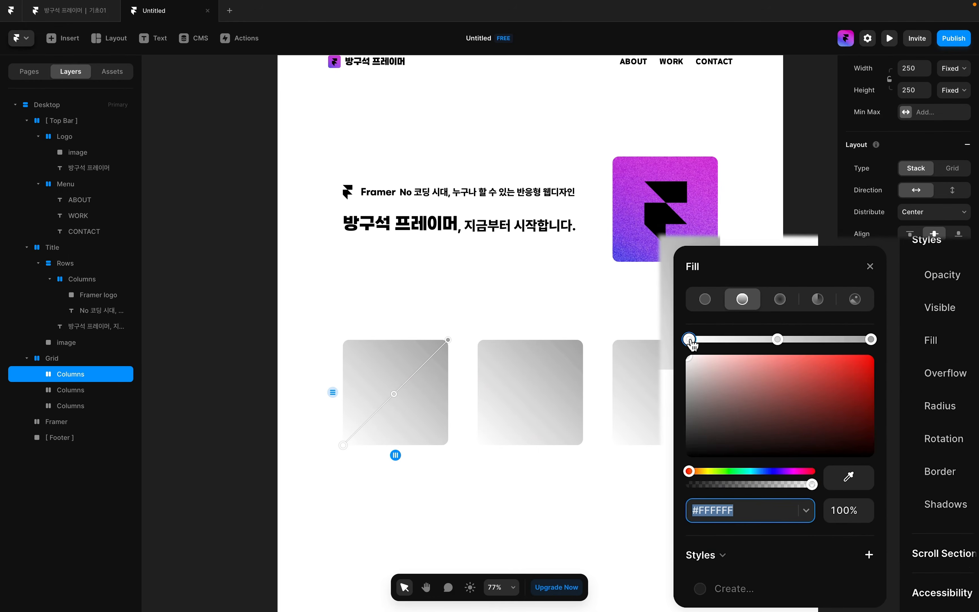
{"action": "type", "text": "#DBD6FF"}
{"action": "left_click", "coordinate": [394, 394]}
{"action": "left_click", "coordinate": [732, 509]}
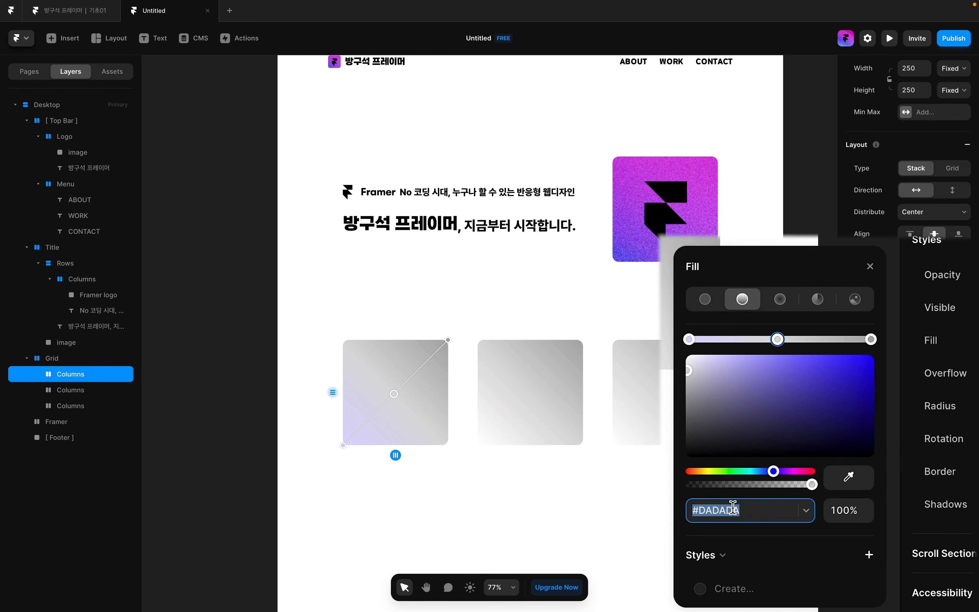
{"action": "type", "text": "#6673E5"}
{"action": "left_click", "coordinate": [448, 340]}
{"action": "left_click", "coordinate": [748, 511]}
{"action": "type", "text": "#B65CE3"}
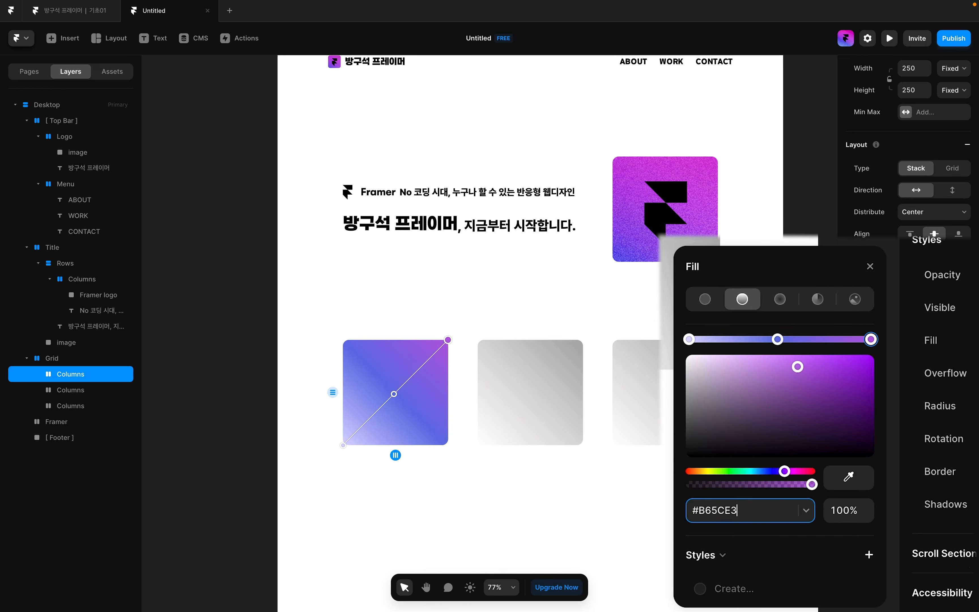
- Recolour the middle square's gradient with purple first and middle stops and #D907C4 as the last stop
{"action": "left_click", "coordinate": [503, 423]}
{"action": "left_click", "coordinate": [718, 505]}
{"action": "key", "text": "super+v"}
{"action": "left_click", "coordinate": [529, 394]}
{"action": "left_click", "coordinate": [743, 517]}
{"action": "key", "text": "super+v"}
{"action": "left_click", "coordinate": [582, 340]}
{"action": "left_click", "coordinate": [723, 511]}
{"action": "type", "text": "#D907C4"}
- Set the third square's gradient stops to #DC36E5, #AA27B1 and #493FDF, from the lower-left to the upper-right corner
{"action": "left_click", "coordinate": [635, 352]}
{"action": "type", "text": "#DC36E5"}
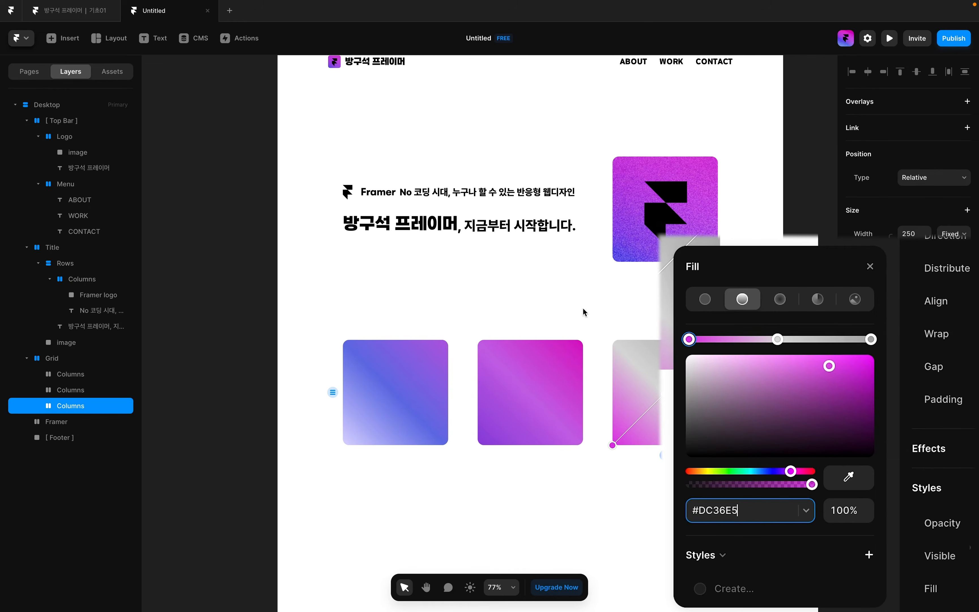
{"action": "left_click", "coordinate": [777, 339]}
{"action": "left_click", "coordinate": [748, 508]}
{"action": "type", "text": "#AA27B1"}
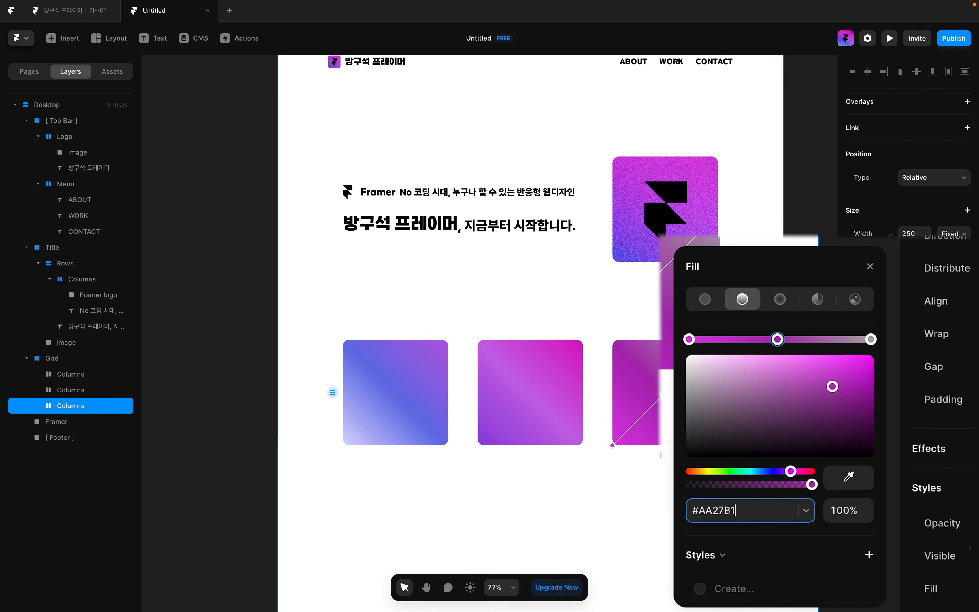
{"action": "left_click", "coordinate": [718, 339]}
{"action": "left_click", "coordinate": [753, 509]}
{"action": "key", "text": "super+v"}
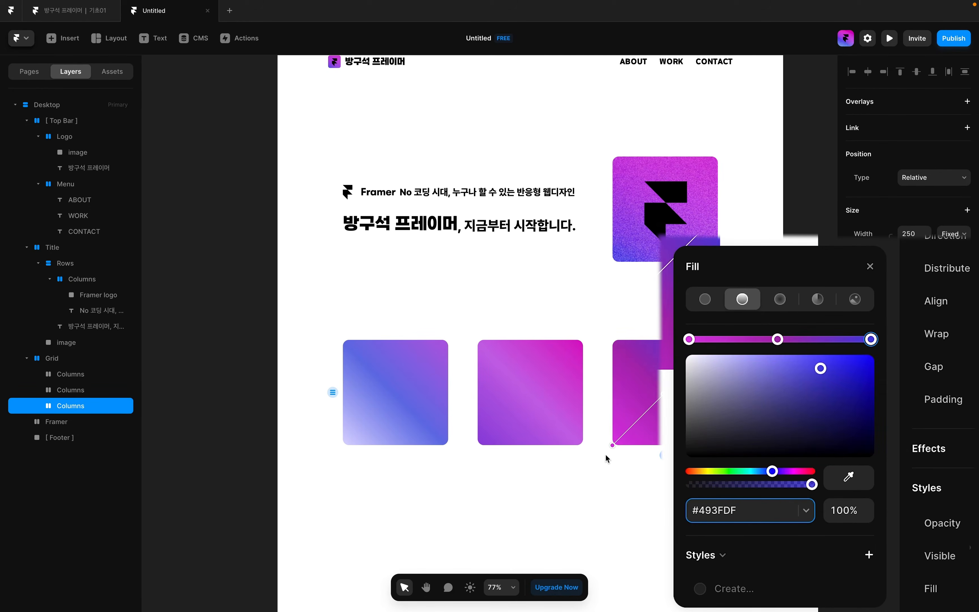
{"action": "left_click", "coordinate": [596, 462]}
{"action": "left_click", "coordinate": [874, 303]}
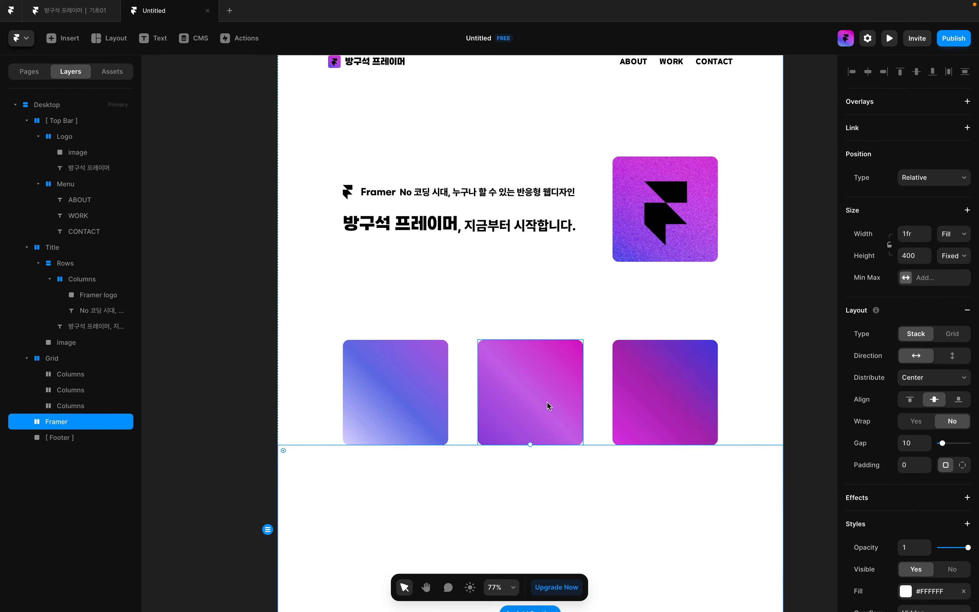
- Add two separate text layers reading 트렌디한 and 웹사이트 inside the first gradient square
{"action": "left_click", "coordinate": [604, 409]}
{"action": "left_click", "coordinate": [437, 413]}
{"action": "key", "text": "t"}
{"action": "left_click", "coordinate": [444, 418]}
{"action": "type", "text": "E"}
{"action": "type", "text": "렌디한"}
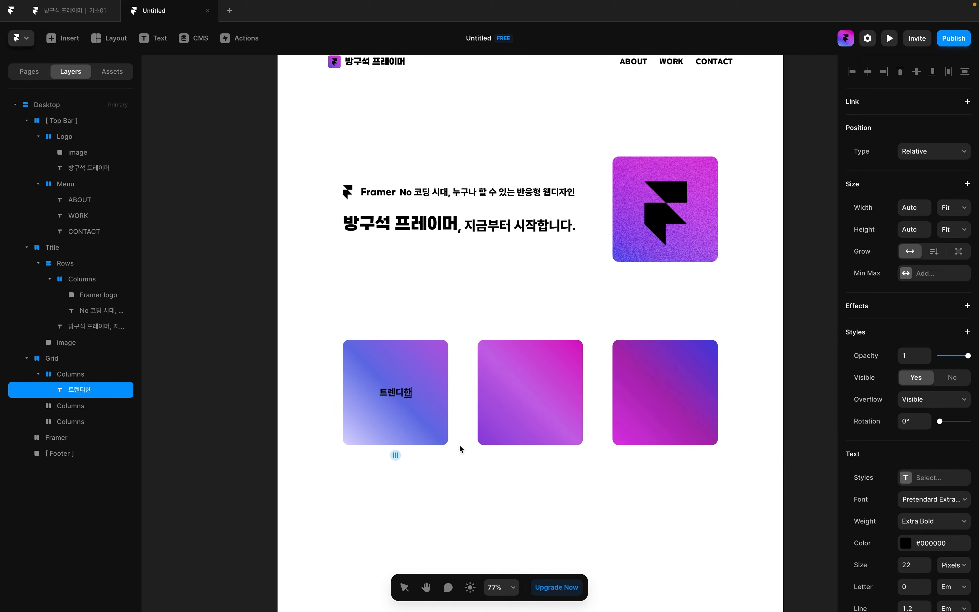
{"action": "type", "text": "t"}
{"action": "left_click", "coordinate": [422, 421]}
{"action": "type", "text": "웹"}
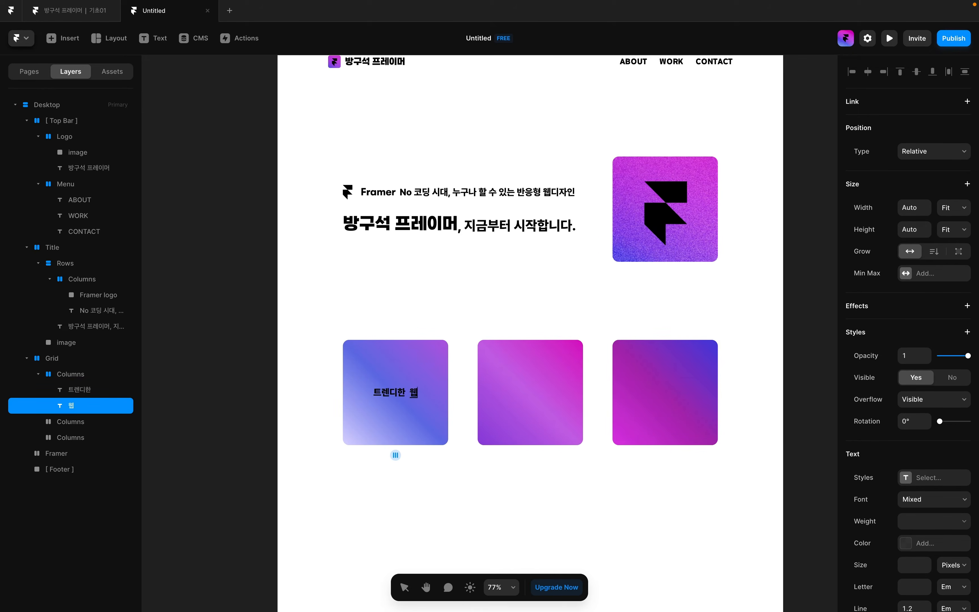
{"action": "type", "text": "사이트"}
- Change the first square's stack direction to vertical so its two texts sit one above the other
{"action": "left_click", "coordinate": [406, 417]}
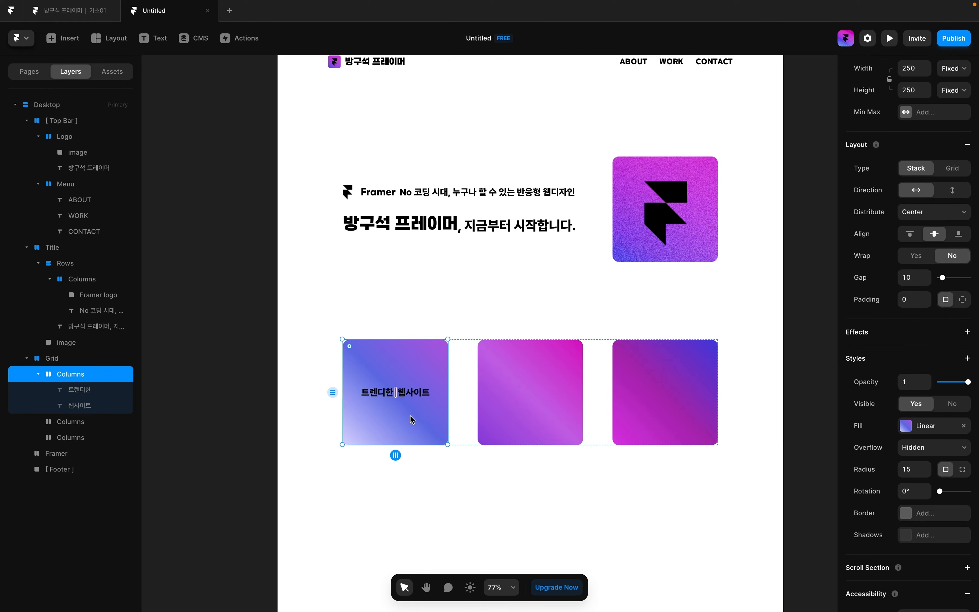
{"action": "left_click", "coordinate": [952, 190]}
{"action": "left_click", "coordinate": [532, 407]}
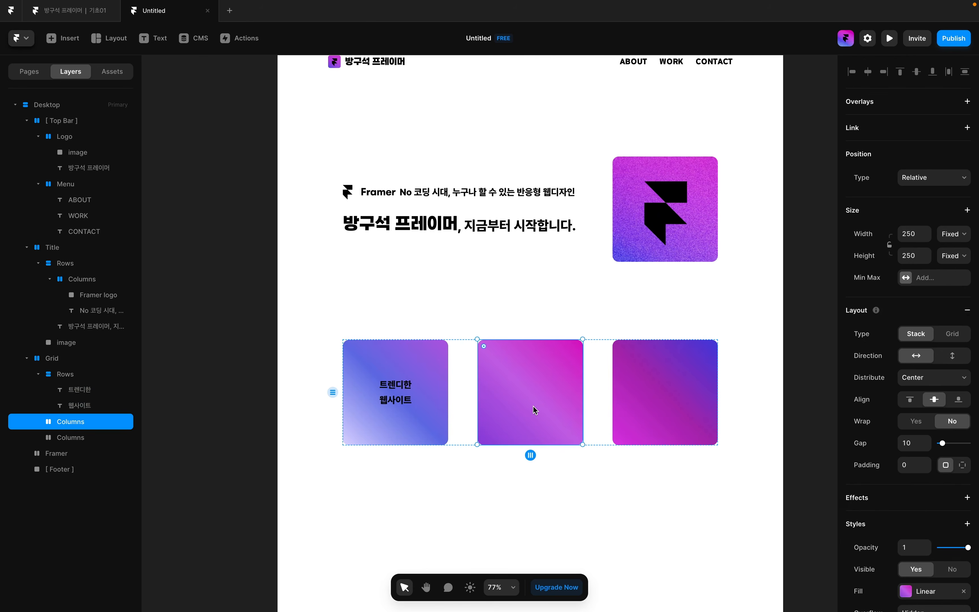
- Add two separate text layers reading 나를 담아낸 and 포트폴리오 inside the middle gradient square and stack them vertically
{"action": "key", "text": "t"}
{"action": "left_click", "coordinate": [533, 406]}
{"action": "type", "text": "나를 담아낸t"}
{"action": "left_click", "coordinate": [539, 406]}
{"action": "type", "text": "웹"}
{"action": "key", "text": "BackSpace"}
{"action": "type", "text": "포트폴리오"}
{"action": "key", "text": "Escape"}
{"action": "left_click", "coordinate": [535, 416]}
{"action": "left_click", "coordinate": [955, 356]}
- Add two separate text layers reading 소식을 전하는 and 블로그 inside the third gradient square and stack them vertically
{"action": "key", "text": "t"}
{"action": "left_click", "coordinate": [663, 409]}
{"action": "type", "text": "소식을 전하는t"}
{"action": "left_click", "coordinate": [670, 421]}
{"action": "type", "text": "블로그"}
{"action": "key", "text": "Escape"}
{"action": "left_click", "coordinate": [647, 424]}
{"action": "left_click", "coordinate": [953, 356]}
- Set the colour of all six texts in the three gradient squares to #FFFFFF
{"action": "left_click", "coordinate": [399, 383], "text": "super"}
{"action": "left_click", "coordinate": [398, 398], "text": "shift+super"}
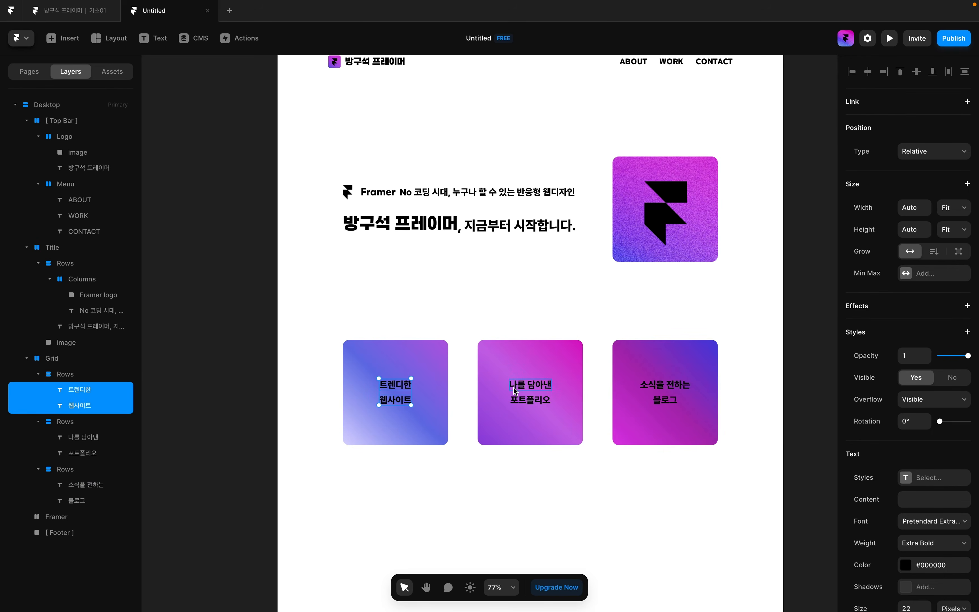
{"action": "left_click", "coordinate": [515, 389], "text": "shift+super"}
{"action": "left_click", "coordinate": [523, 402], "text": "shift+super"}
{"action": "left_click", "coordinate": [665, 384], "text": "shift+super"}
{"action": "left_click", "coordinate": [665, 400], "text": "shift+super"}
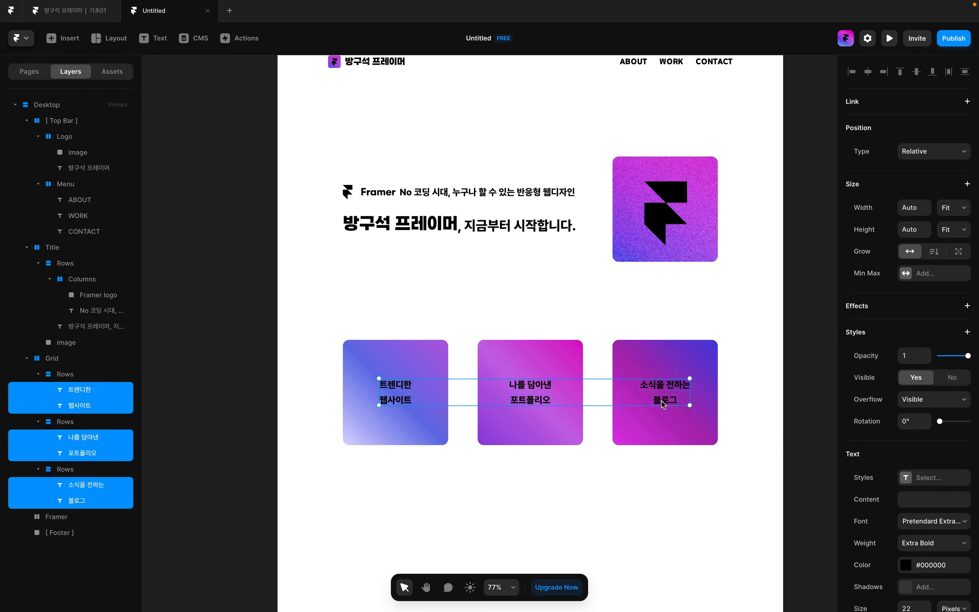
{"action": "scroll", "coordinate": [932, 571], "scroll_direction": "down", "scroll_amount": 4}
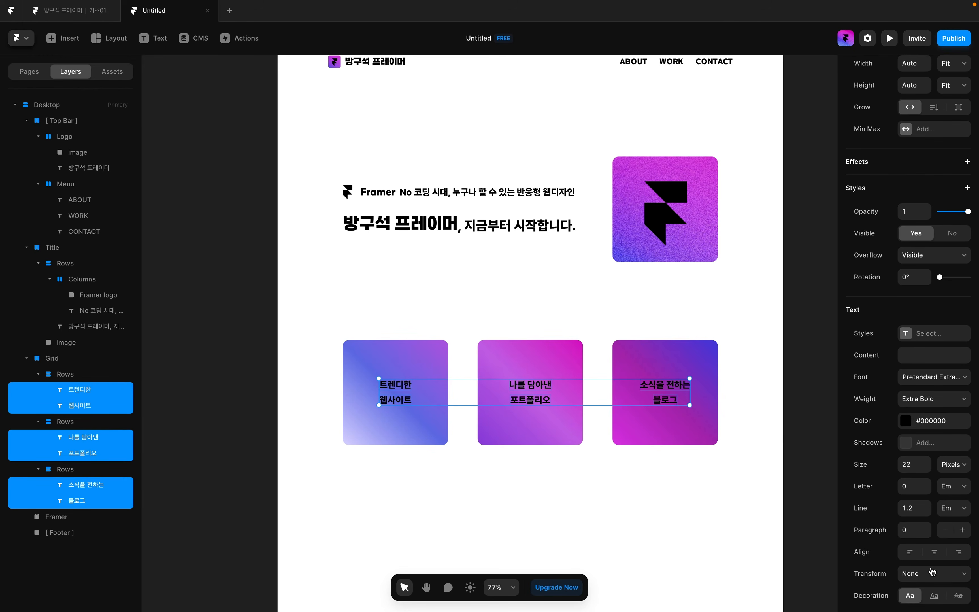
{"action": "left_click", "coordinate": [917, 422]}
{"action": "type", "text": "ffffff"}
{"action": "key", "text": "Return"}
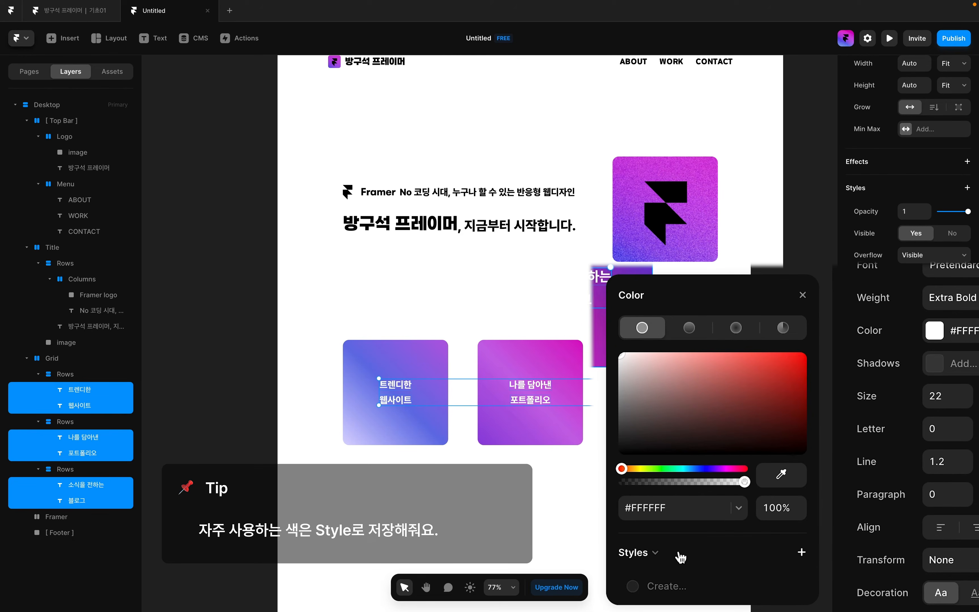
- Save the texts' #FFFFFF colour as a new colour style named White
{"action": "left_click", "coordinate": [801, 552]}
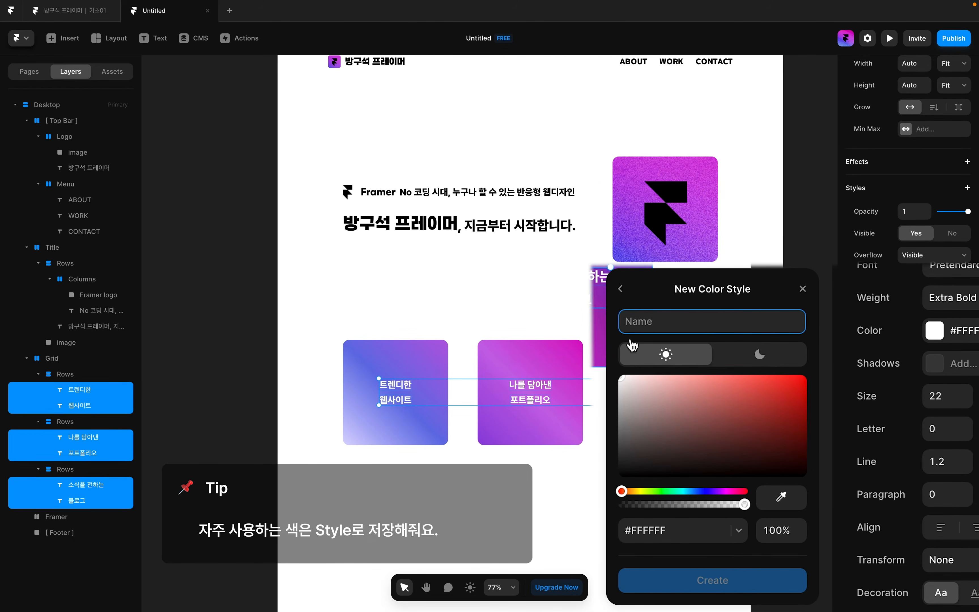
{"action": "type", "text": "White"}
{"action": "key", "text": "Return"}
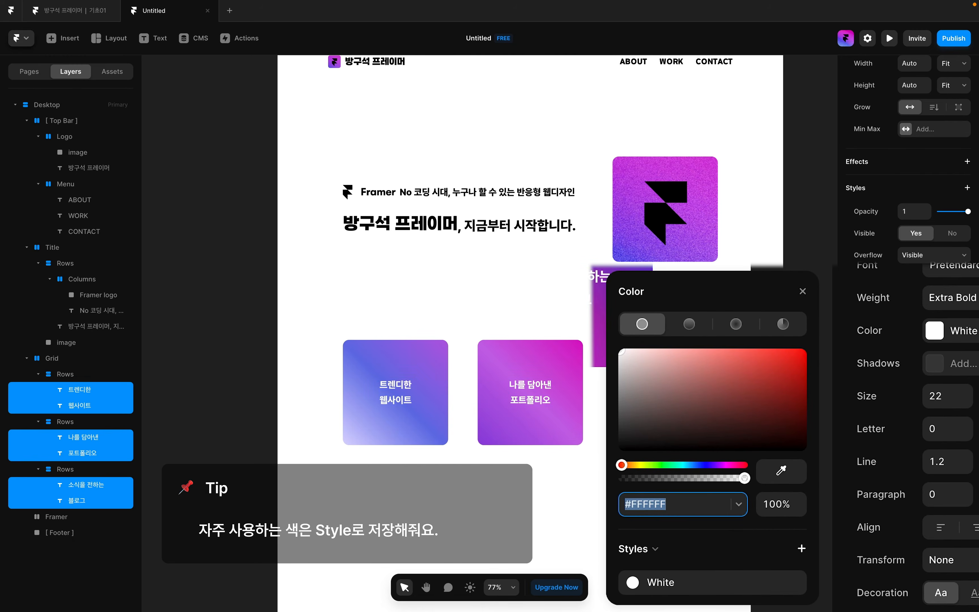
- Create another colour style named Black with the colour #000000
{"action": "left_click", "coordinate": [801, 548]}
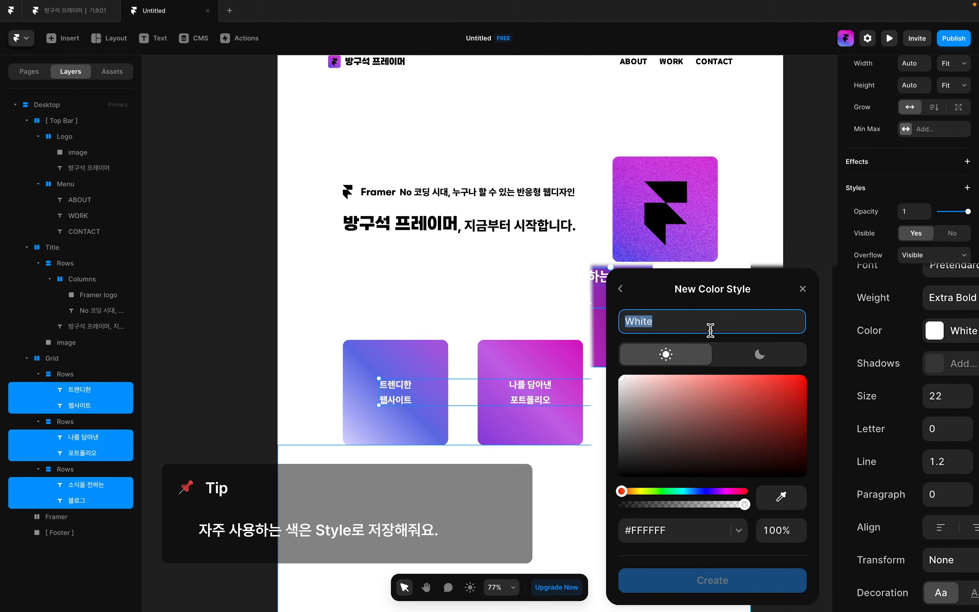
{"action": "type", "text": "Black"}
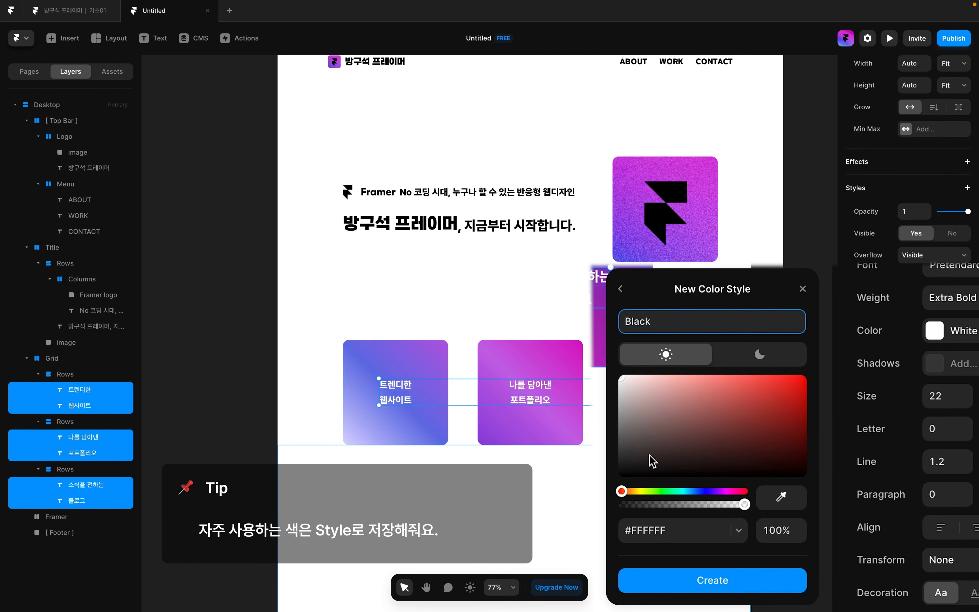
{"action": "left_click_drag", "start_coordinate": [640, 397], "coordinate": [611, 513]}
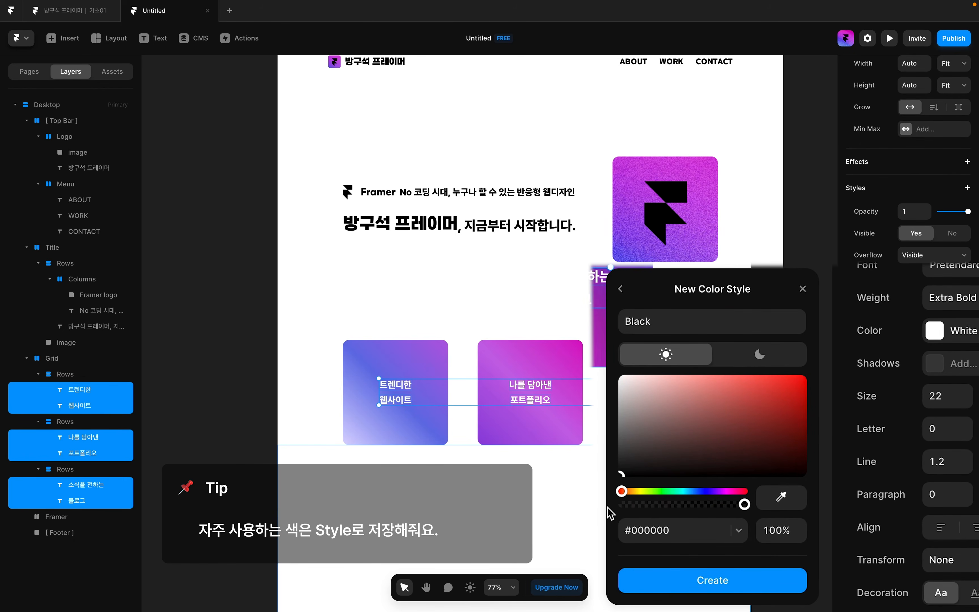
{"action": "left_click", "coordinate": [709, 581]}
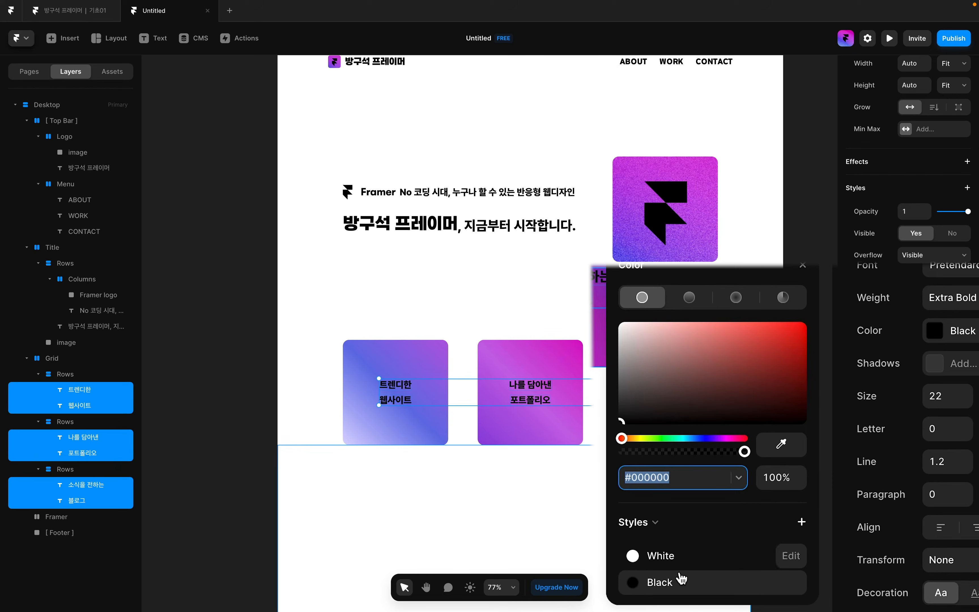
- Apply the White colour style to the six selected card texts
{"action": "left_click", "coordinate": [677, 558]}
{"action": "left_click", "coordinate": [673, 565]}
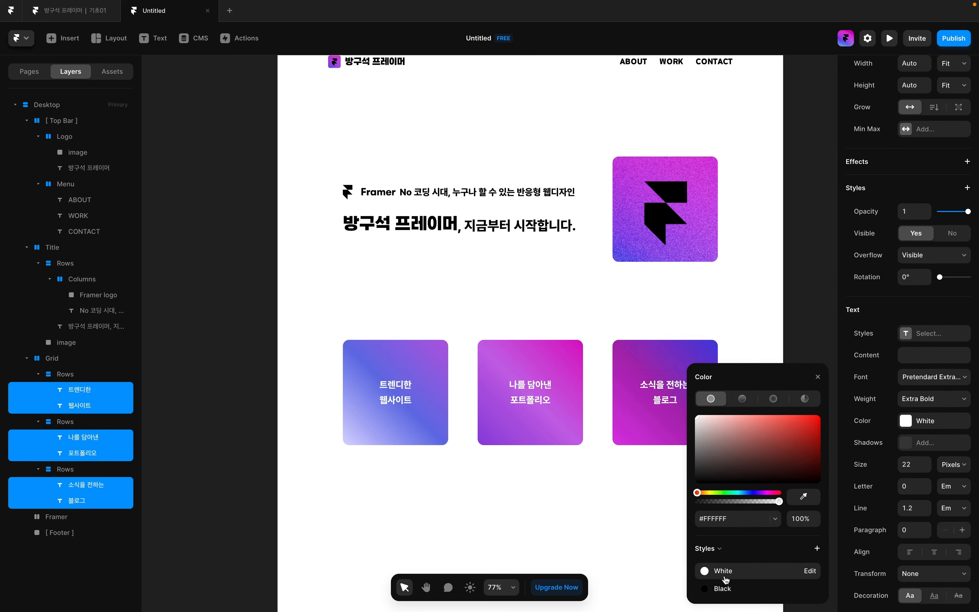
{"action": "left_click", "coordinate": [611, 465]}
- Set the font size of the lower texts 웹사이트, 포트폴리오 and 블로그 to 32 pixels
{"action": "left_click", "coordinate": [402, 420]}
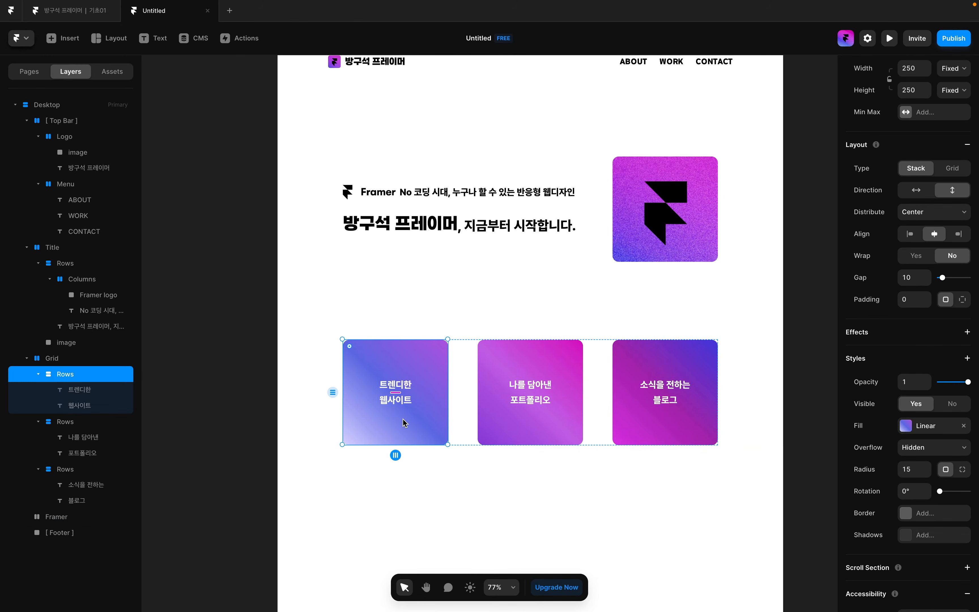
{"action": "left_click", "coordinate": [400, 401]}
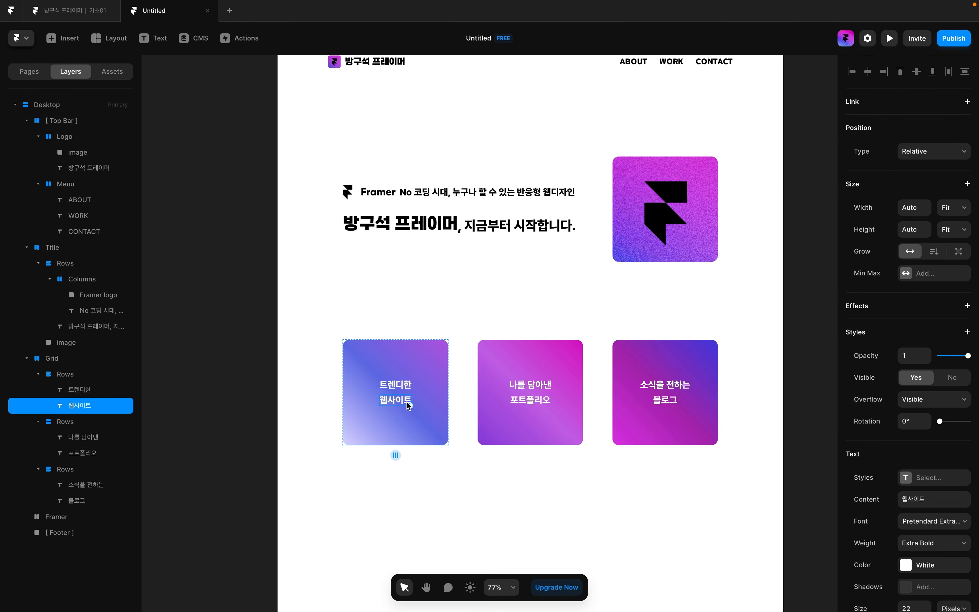
{"action": "left_click", "coordinate": [530, 400], "text": "shift"}
{"action": "left_click", "coordinate": [665, 400], "text": "shift"}
{"action": "scroll", "coordinate": [921, 579], "scroll_direction": "down", "scroll_amount": 2}
{"action": "left_click", "coordinate": [914, 512]}
{"action": "type", "text": "32"}
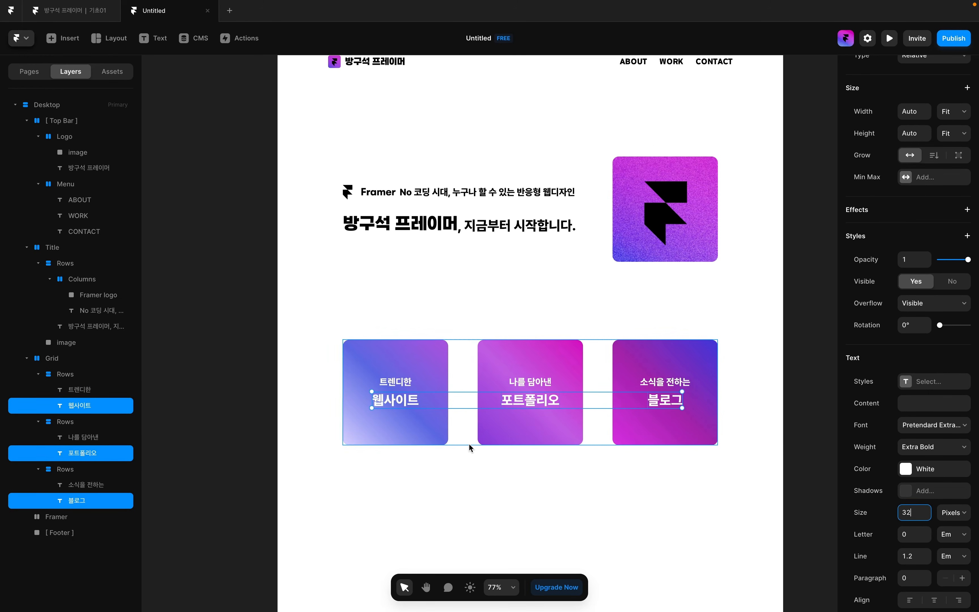
{"action": "left_click", "coordinate": [462, 433]}
- Set the upper texts 트렌디한, 나를 담아낸 and 소식을 전하는 to 18 pixels with Semi Bold weight
{"action": "left_click", "coordinate": [397, 382]}
{"action": "left_click", "coordinate": [530, 382], "text": "shift"}
{"action": "left_click", "coordinate": [664, 382], "text": "shift"}
{"action": "scroll", "coordinate": [911, 503], "scroll_direction": "down", "scroll_amount": 3}
{"action": "left_click", "coordinate": [911, 501]}
{"action": "type", "text": "18"}
{"action": "key", "text": "Return"}
{"action": "left_click", "coordinate": [923, 432]}
{"action": "left_click", "coordinate": [924, 418]}
{"action": "left_click", "coordinate": [924, 413]}
{"action": "scroll", "coordinate": [784, 513], "scroll_direction": "down", "scroll_amount": 2}
{"action": "left_click", "coordinate": [756, 537]}
{"action": "left_click", "coordinate": [599, 433]}
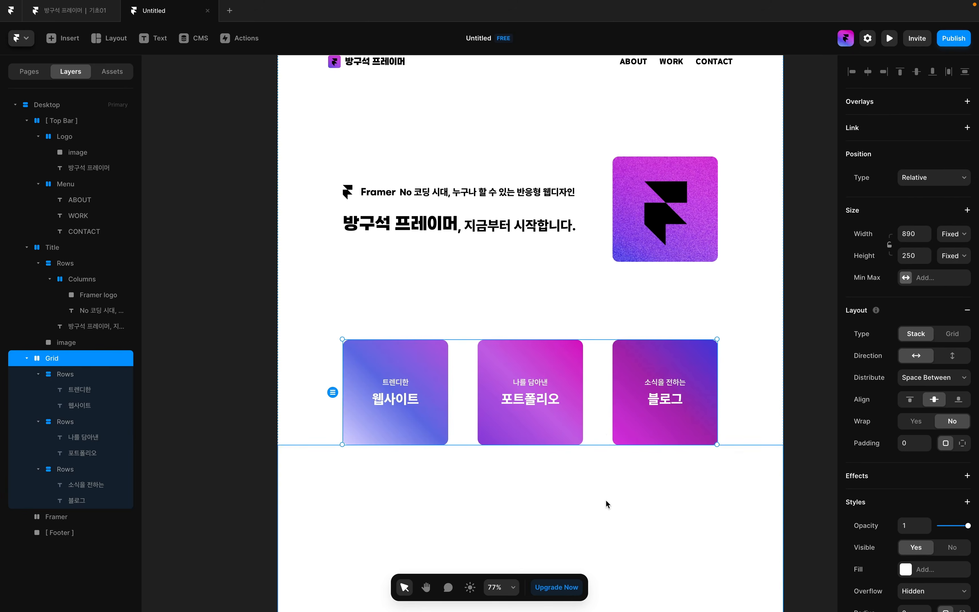
- Fill the Framer section below the cards with the Black colour style
{"action": "scroll", "coordinate": [605, 492], "scroll_direction": "down", "scroll_amount": 3}
{"action": "scroll", "coordinate": [605, 501], "scroll_direction": "up", "scroll_amount": 1}
{"action": "left_click", "coordinate": [500, 467]}
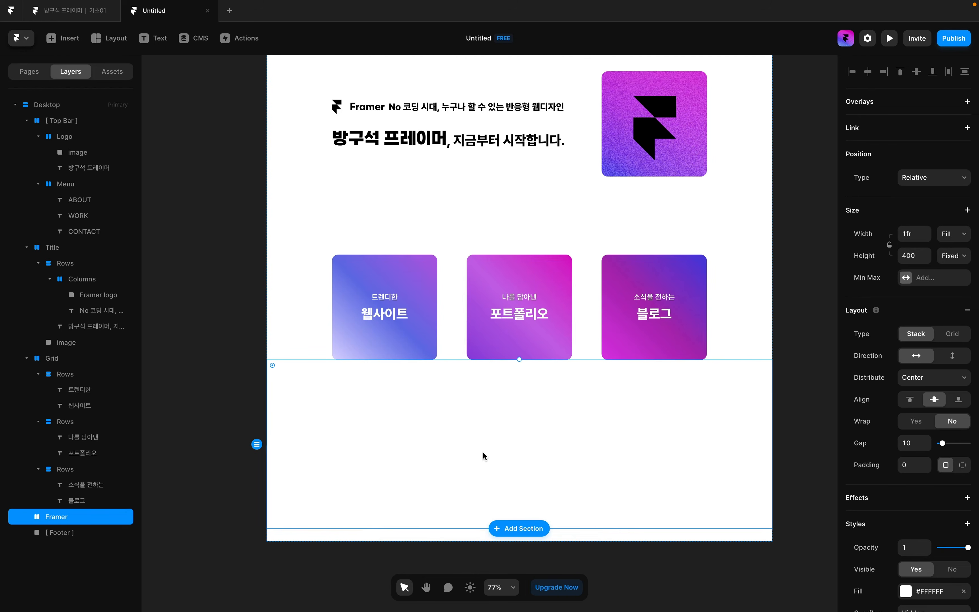
{"action": "scroll", "coordinate": [923, 445], "scroll_direction": "down", "scroll_amount": 3}
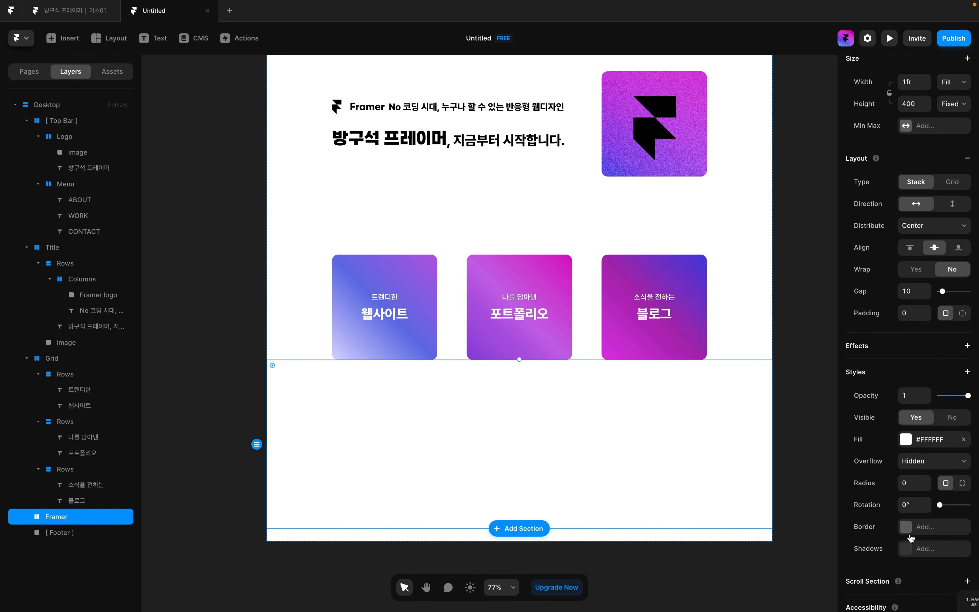
{"action": "left_click", "coordinate": [924, 445]}
{"action": "left_click", "coordinate": [724, 589]}
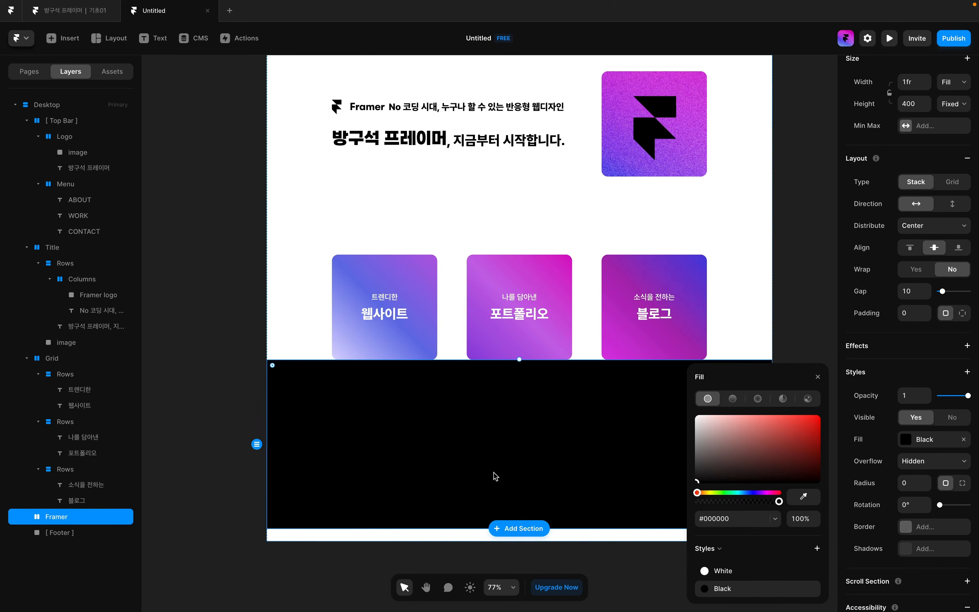
- Copy the Framer logo from the Title section into the black Framer section
{"action": "left_click", "coordinate": [370, 107]}
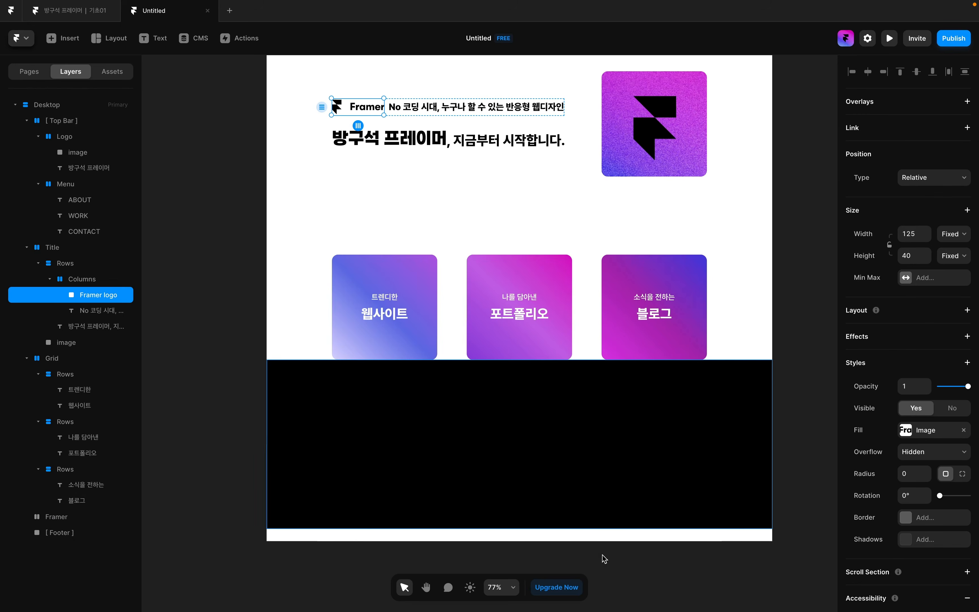
{"action": "left_click", "coordinate": [540, 472]}
{"action": "key", "text": "ctrl+v"}
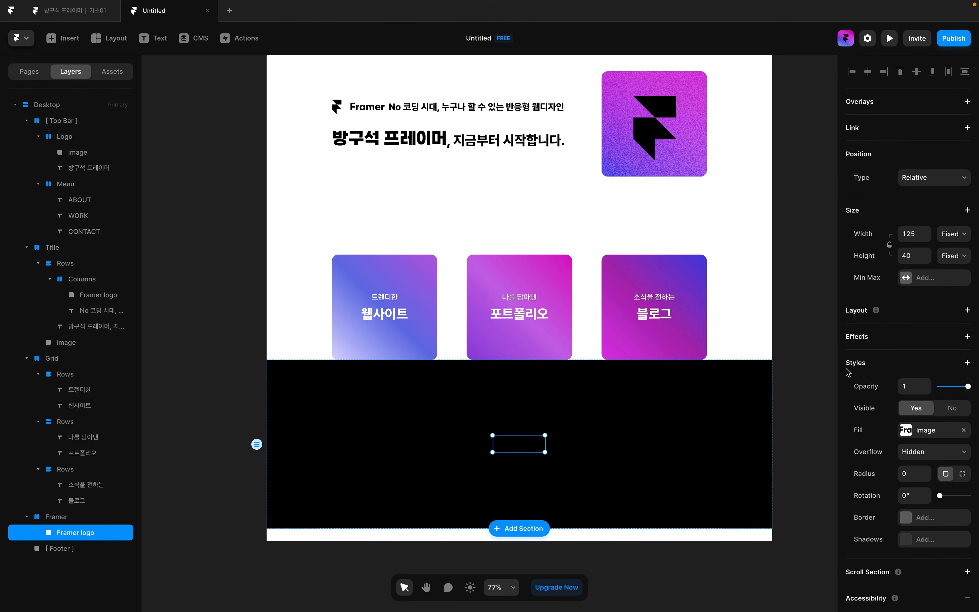
- Add an Invert filter to the copied logo so it is white on the black section
{"action": "scroll", "coordinate": [458, 482], "scroll_direction": "up", "scroll_amount": 5}
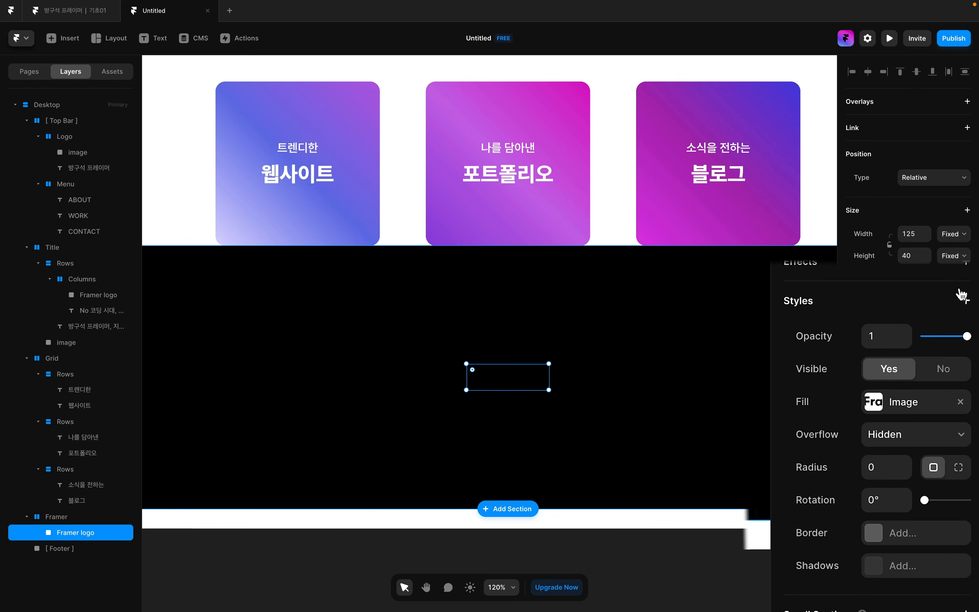
{"action": "left_click", "coordinate": [963, 299]}
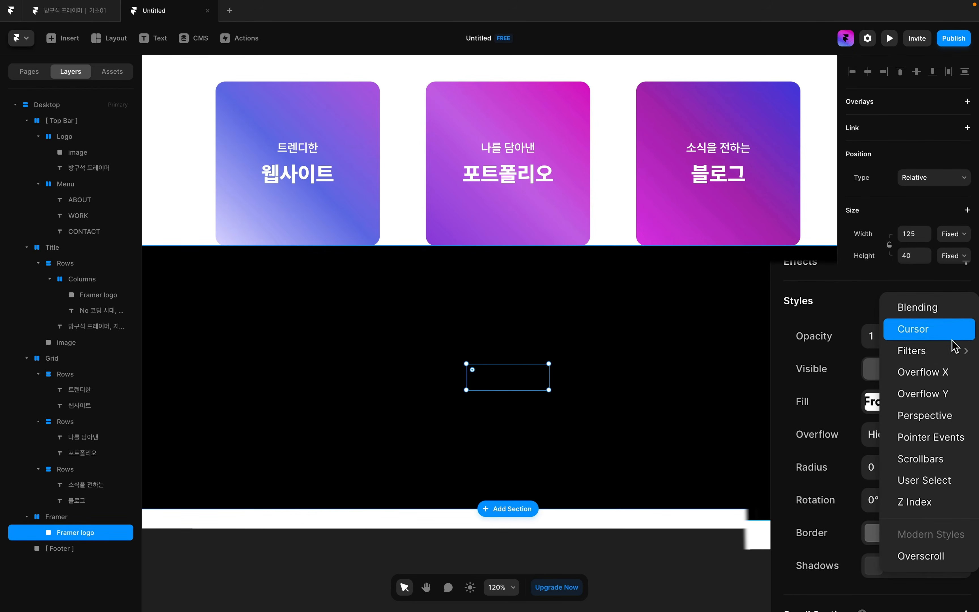
{"action": "mouse_move", "coordinate": [952, 357]}
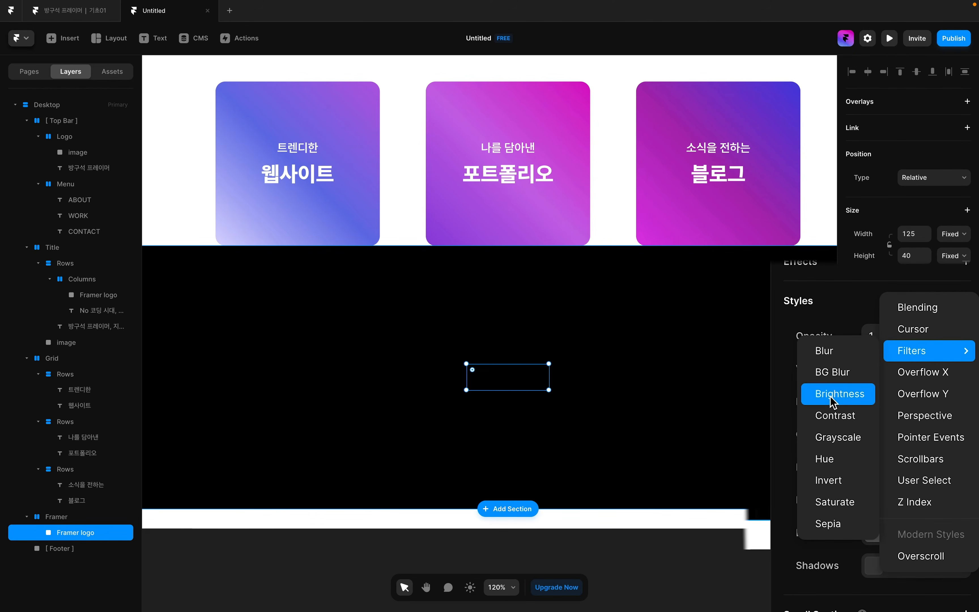
{"action": "left_click", "coordinate": [840, 490]}
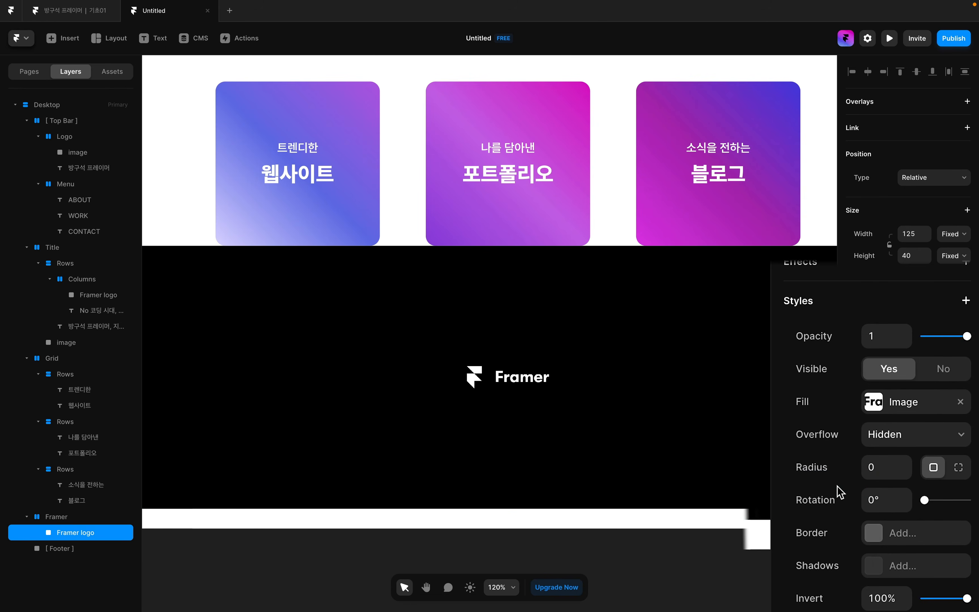
- Lock the inverted logo's aspect ratio and set its height to 80
{"action": "left_click", "coordinate": [535, 422]}
{"action": "left_click", "coordinate": [498, 386]}
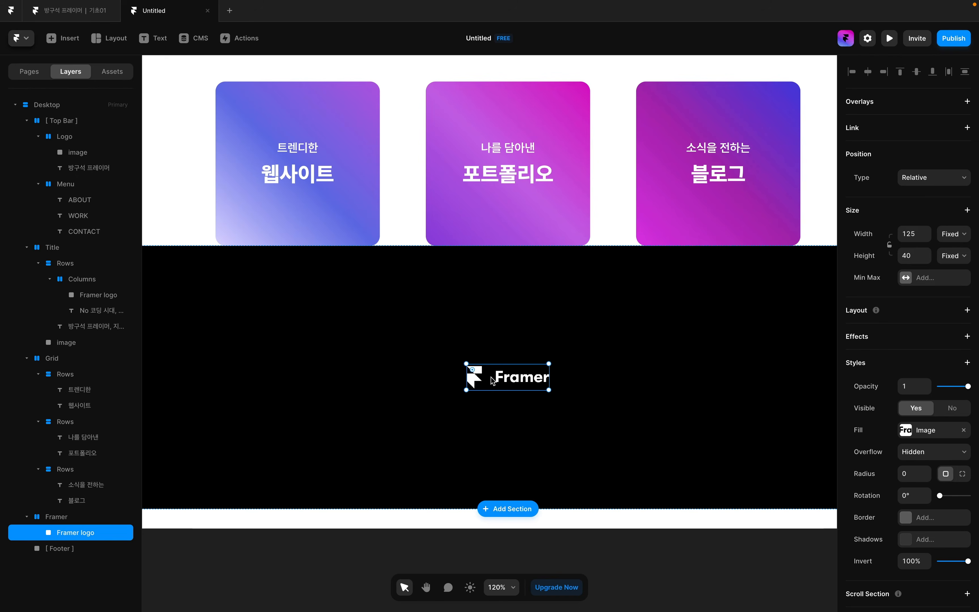
{"action": "left_click", "coordinate": [889, 245]}
{"action": "left_click", "coordinate": [910, 255]}
{"action": "type", "text": "80"}
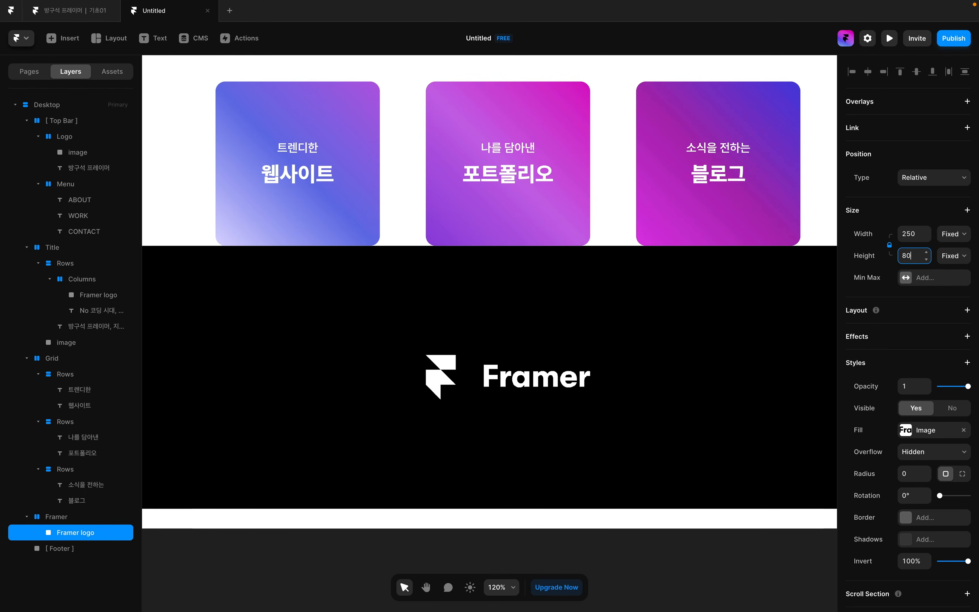
- Add a text layer reading 시작하러 가기 → beside the logo in the black Framer section
{"action": "left_click", "coordinate": [631, 458]}
{"action": "scroll", "coordinate": [599, 445], "scroll_direction": "down", "scroll_amount": 5}
{"action": "key", "text": "t"}
{"action": "left_click", "coordinate": [574, 430]}
{"action": "scroll", "coordinate": [574, 427], "scroll_direction": "up", "scroll_amount": 3}
{"action": "left_click", "coordinate": [575, 426]}
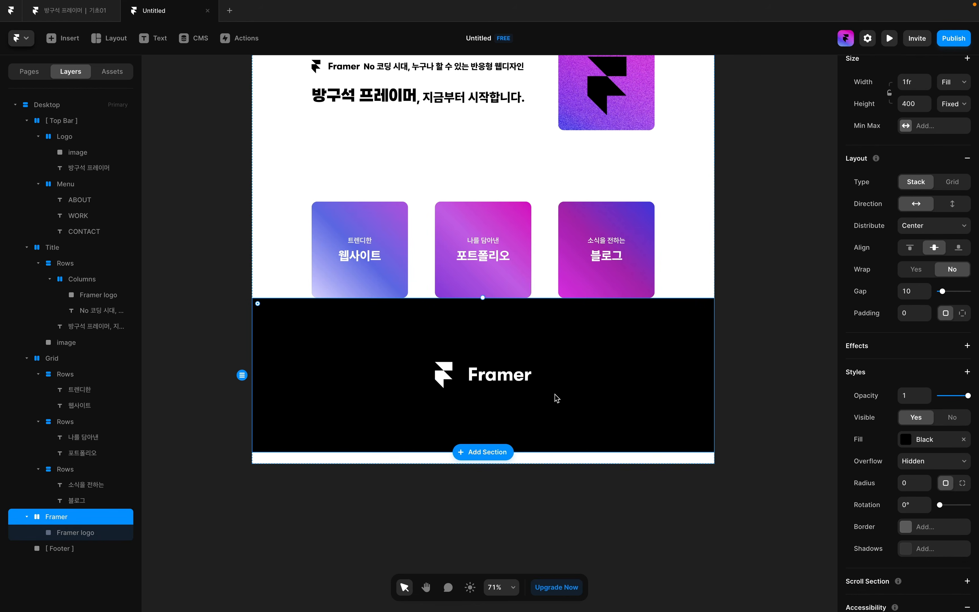
{"action": "key", "text": "t"}
{"action": "left_click", "coordinate": [550, 380]}
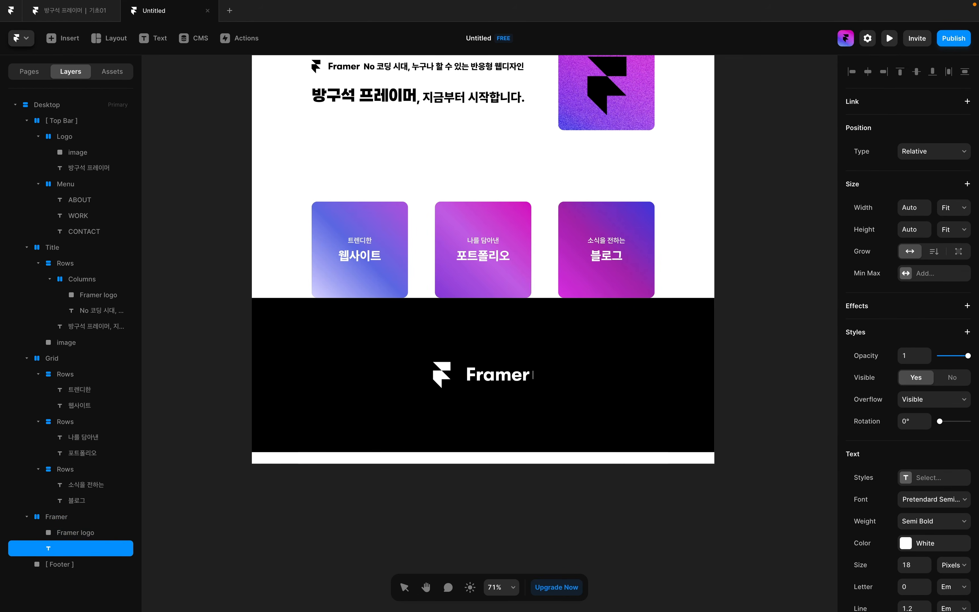
{"action": "type", "text": "시작하러 가기 →"}
{"action": "key", "text": "Escape"}
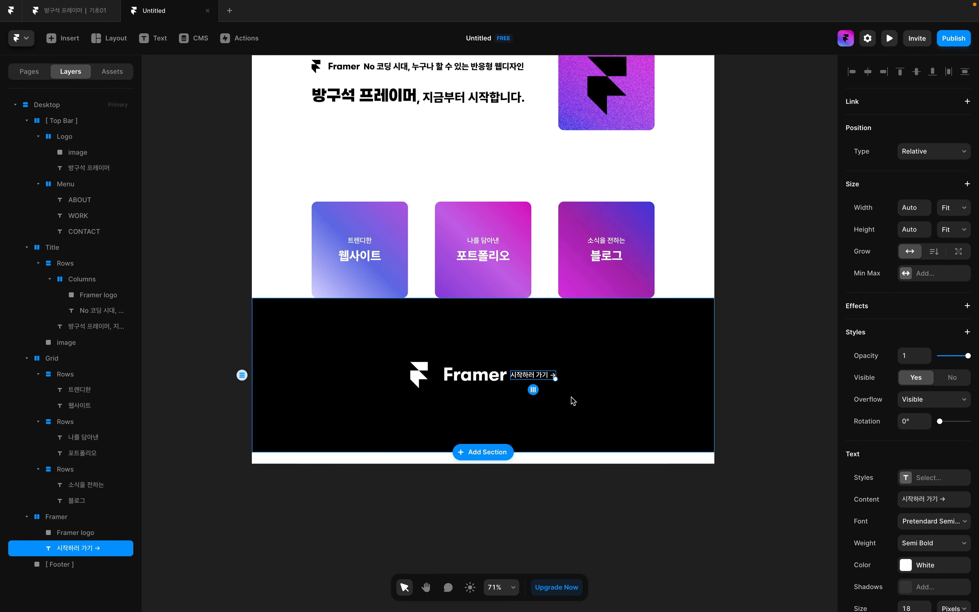
- Set the font size of the 시작하러 가기 → text to 32 pixels
{"action": "scroll", "coordinate": [570, 409], "scroll_direction": "up", "scroll_amount": 5}
{"action": "scroll", "coordinate": [924, 528], "scroll_direction": "down", "scroll_amount": 4}
{"action": "left_click", "coordinate": [915, 433]}
{"action": "type", "text": "32"}
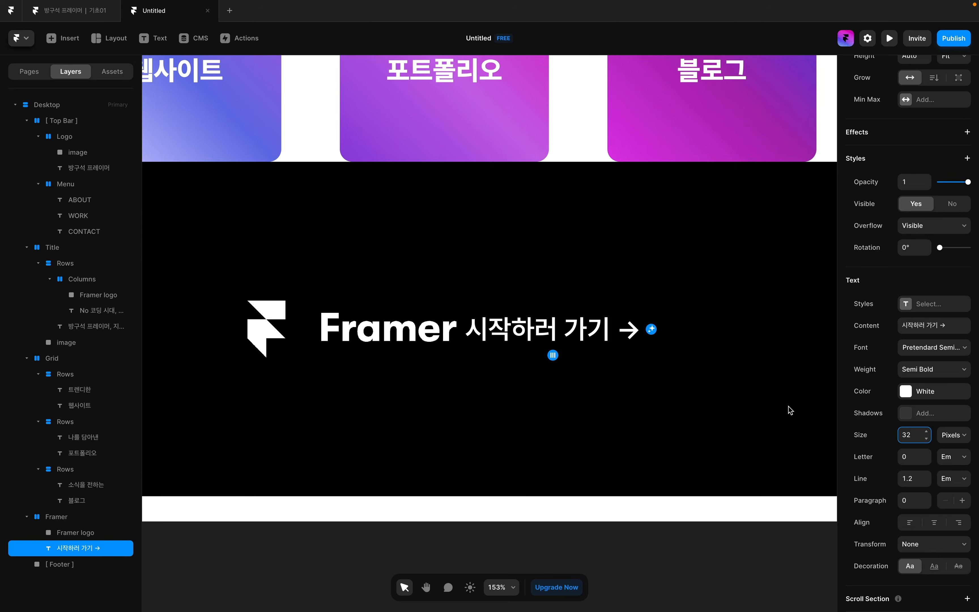
{"action": "scroll", "coordinate": [788, 406], "scroll_direction": "down", "scroll_amount": 8}
{"action": "left_click", "coordinate": [675, 393]}
- Add a text layer in the [ Footer ] reading © 2023 Home Studio Framer, inserting the copyright symbol from the character picker
{"action": "scroll", "coordinate": [716, 360], "scroll_direction": "up", "scroll_amount": 1}
{"action": "scroll", "coordinate": [716, 360], "scroll_direction": "right", "scroll_amount": 1}
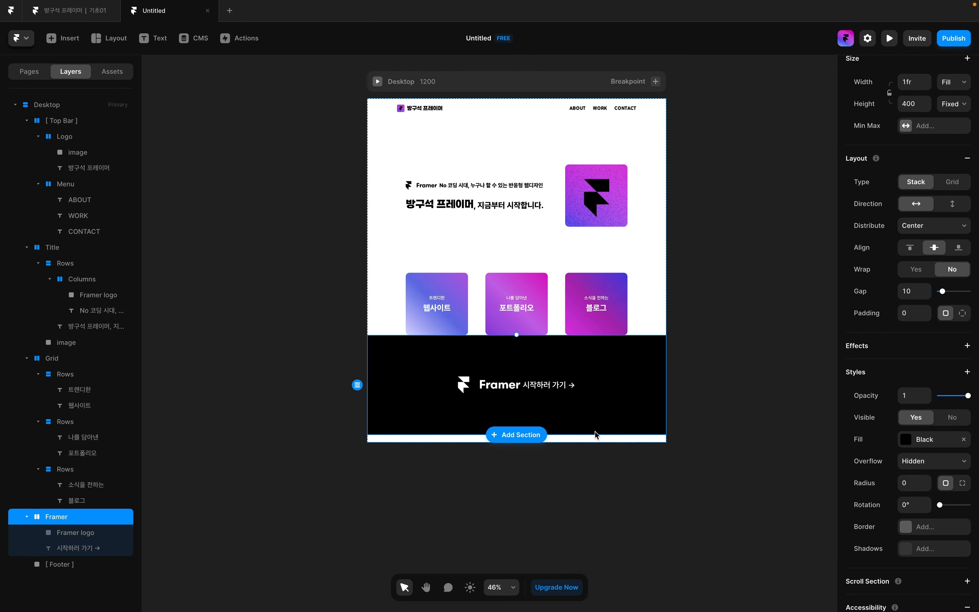
{"action": "scroll", "coordinate": [593, 430], "scroll_direction": "up", "scroll_amount": 1}
{"action": "scroll", "coordinate": [593, 430], "scroll_direction": "right", "scroll_amount": 1}
{"action": "left_click", "coordinate": [726, 409]}
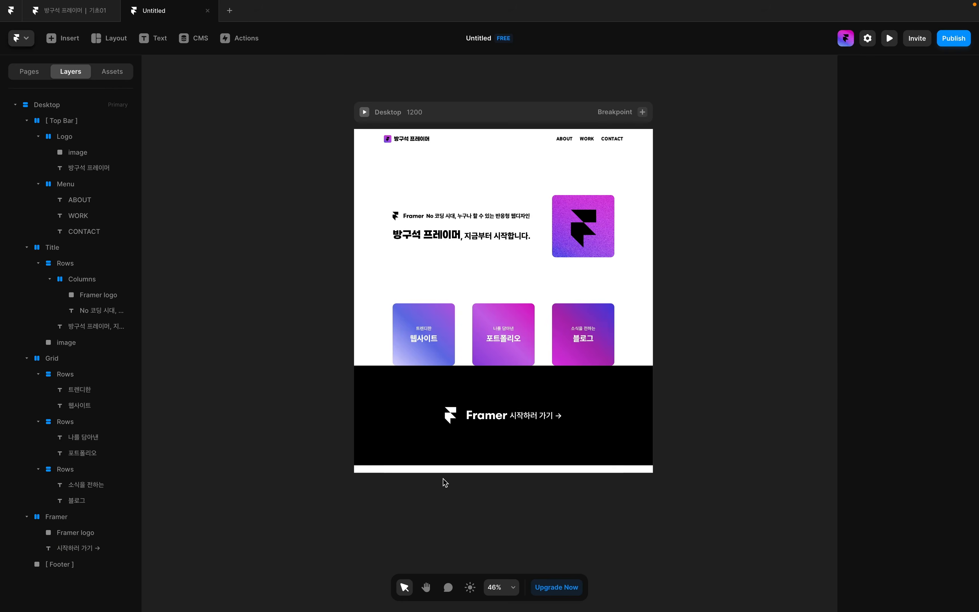
{"action": "scroll", "coordinate": [443, 479], "scroll_direction": "up", "scroll_amount": 5}
{"action": "left_click", "coordinate": [363, 410]}
{"action": "scroll", "coordinate": [362, 409], "scroll_direction": "down", "scroll_amount": 2}
{"action": "scroll", "coordinate": [362, 404], "scroll_direction": "left", "scroll_amount": 1}
{"action": "key", "text": "t"}
{"action": "left_click", "coordinate": [494, 350]}
{"action": "key", "text": "ctrl+super+space"}
{"action": "key", "text": "Right"}
{"action": "key", "text": "Right"}
{"action": "key", "text": "Right"}
{"action": "key", "text": "Right"}
{"action": "key", "text": "Return"}
{"action": "type", "text": "2023 Home Studio Framer"}
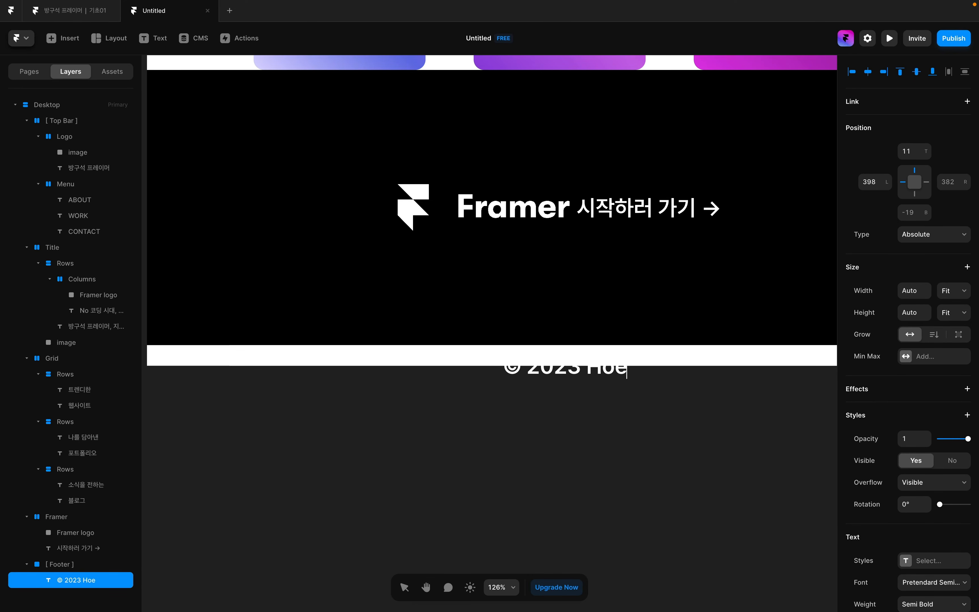
- Apply the Black colour style to the footer text and set its font size to 18 pixels
{"action": "key", "text": "ctrl+a"}
{"action": "scroll", "coordinate": [923, 537], "scroll_direction": "down", "scroll_amount": 3}
{"action": "left_click", "coordinate": [922, 525]}
{"action": "left_click", "coordinate": [697, 508]}
{"action": "left_click", "coordinate": [908, 547]}
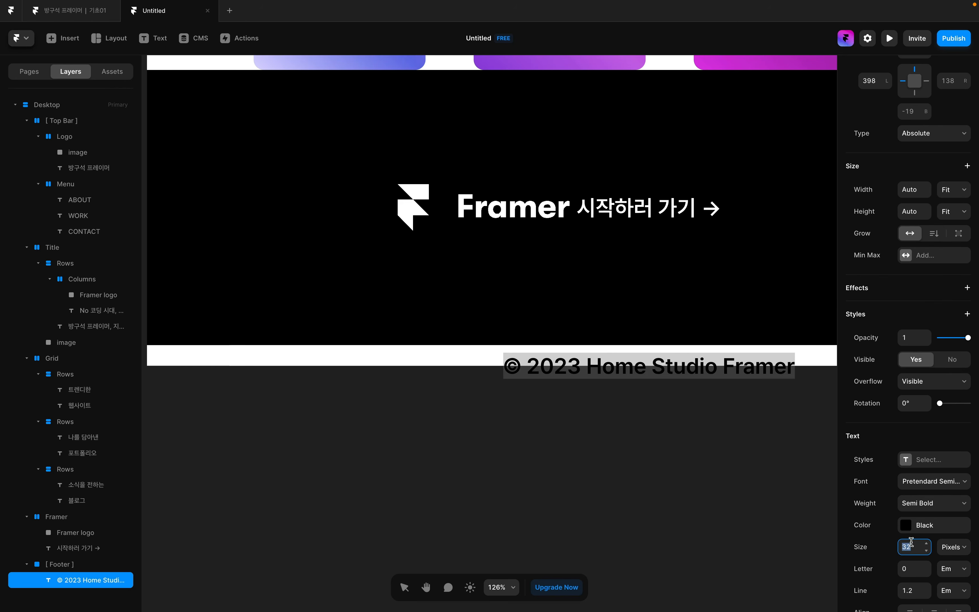
{"action": "type", "text": "18"}
{"action": "key", "text": "Return"}
- Complete the footer text so it reads © 2023 Home Studio Framer. Some rights reserved
{"action": "left_click", "coordinate": [669, 364]}
{"action": "type", "text": ". Some rights reserved."}
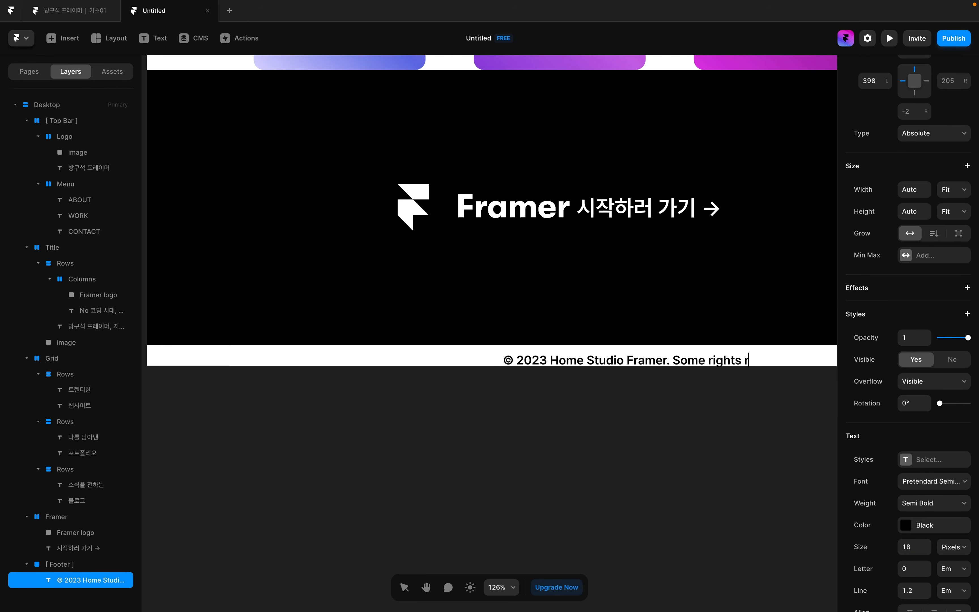
{"action": "key", "text": "Escape"}
- Add a horizontal stack layout to the [ Footer ] and set its distribution to Start
{"action": "key", "text": "Escape"}
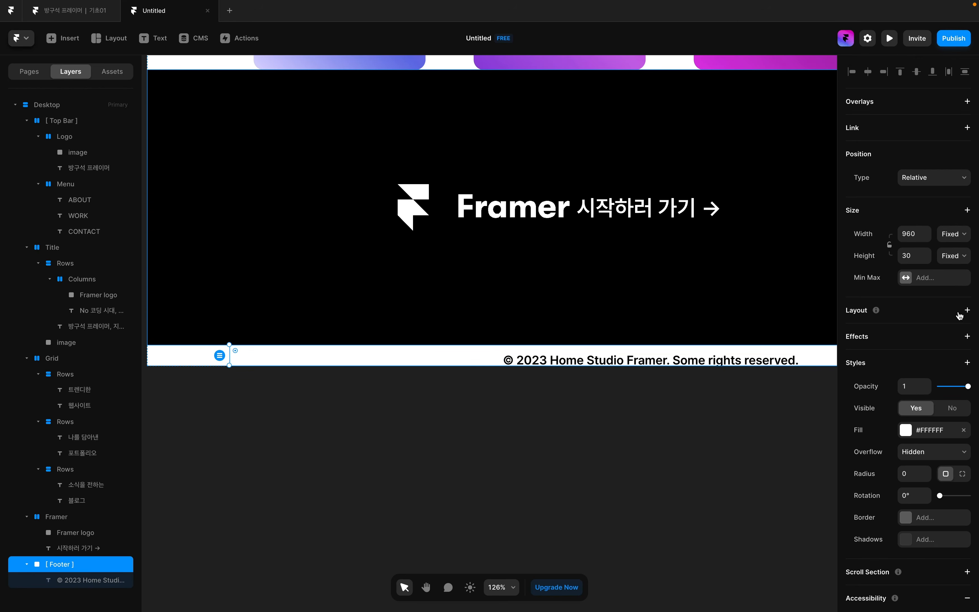
{"action": "left_click", "coordinate": [967, 310]}
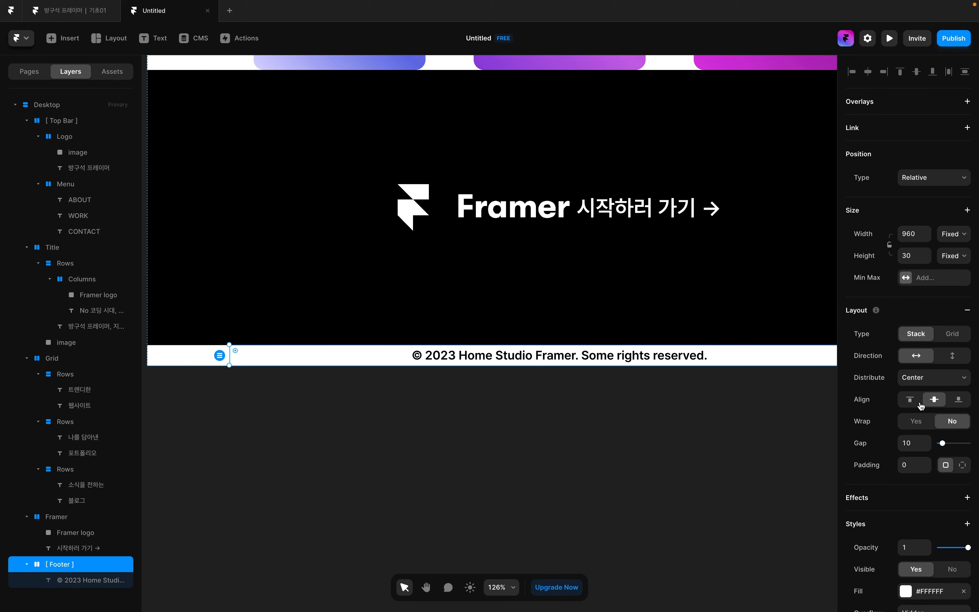
{"action": "left_click", "coordinate": [931, 377]}
{"action": "left_click", "coordinate": [916, 362]}
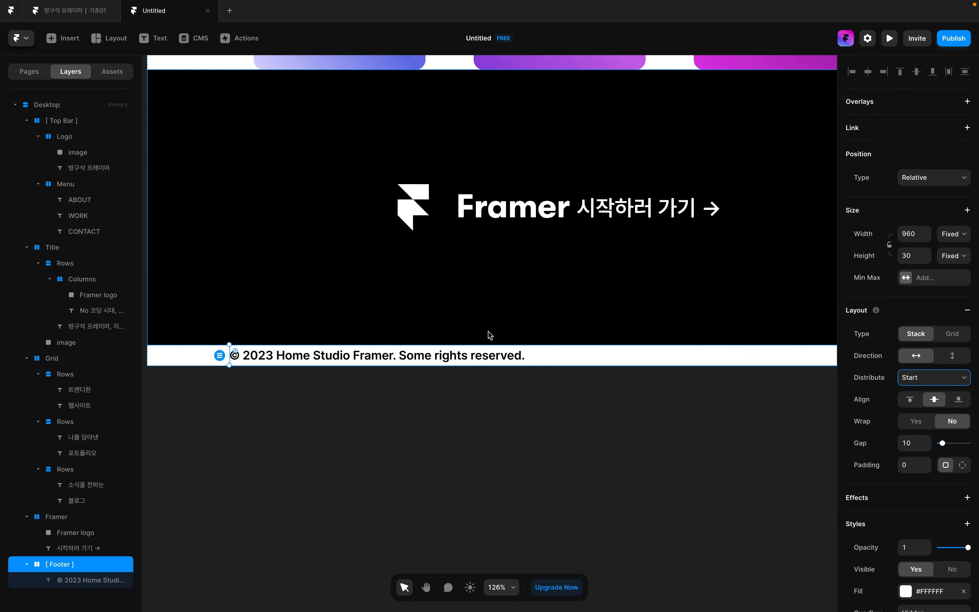
{"action": "scroll", "coordinate": [543, 360], "scroll_direction": "down", "scroll_amount": 5}
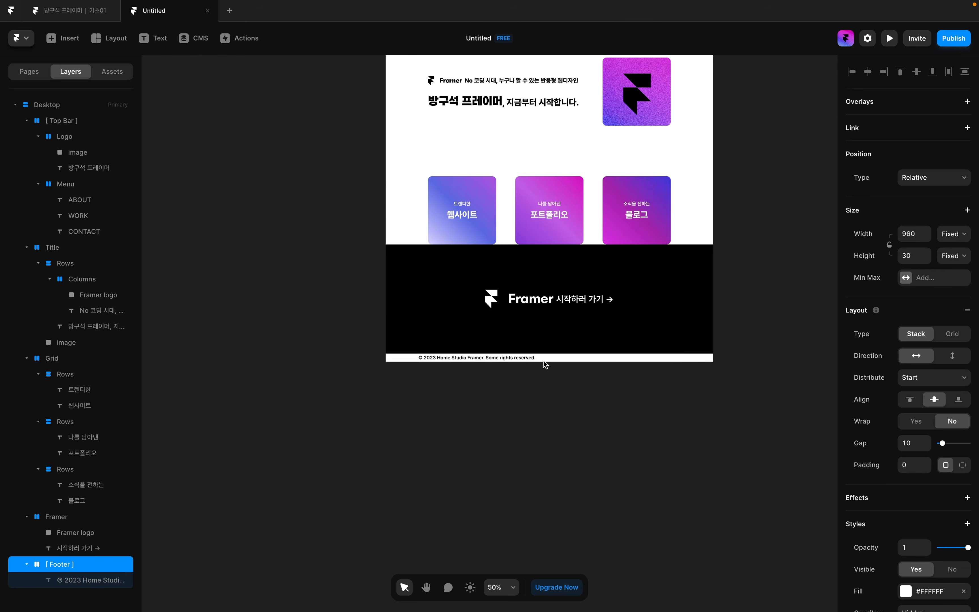
{"action": "scroll", "coordinate": [543, 360], "scroll_direction": "up", "scroll_amount": 2}
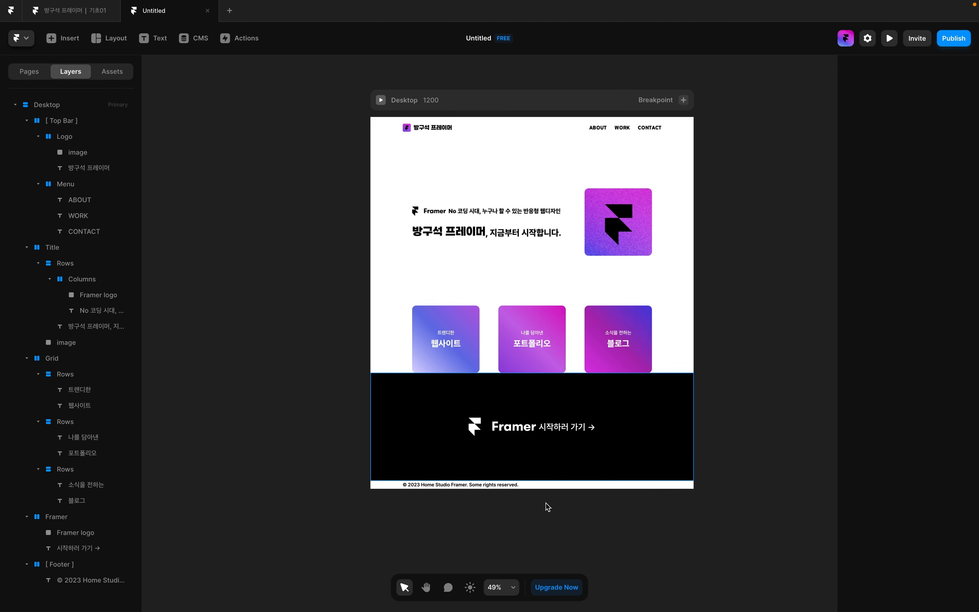
- Draw an empty frame about 558 × 203 and place it between the card Grid and the black Framer section
{"action": "key", "text": "f"}
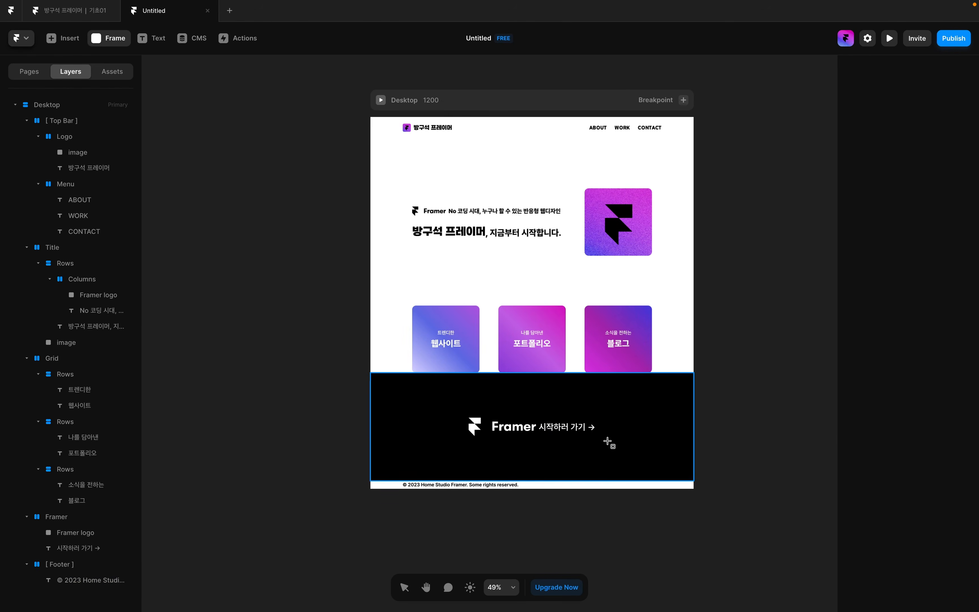
{"action": "left_click_drag", "start_coordinate": [194, 358], "coordinate": [346, 413]}
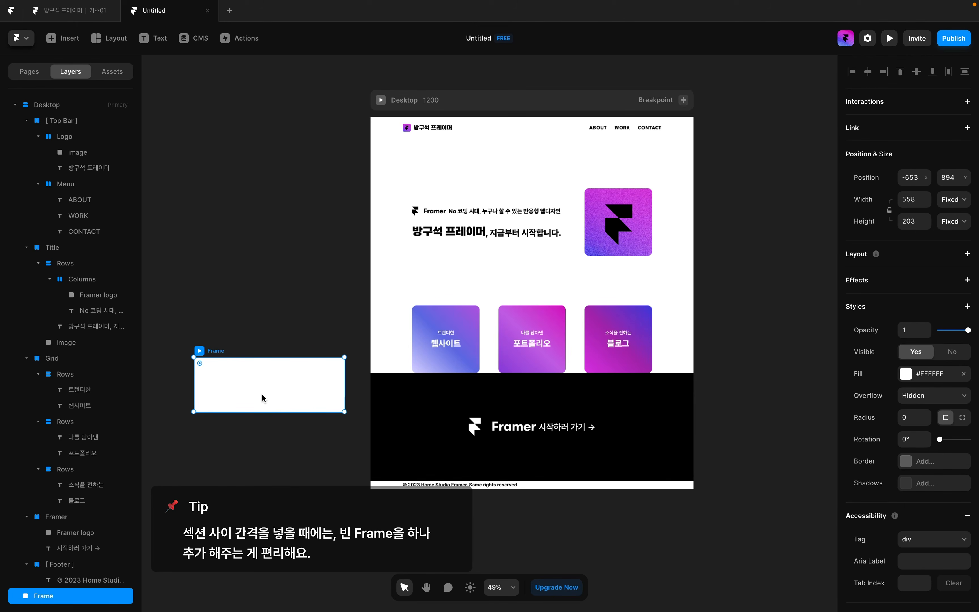
{"action": "left_click_drag", "start_coordinate": [262, 396], "coordinate": [530, 372]}
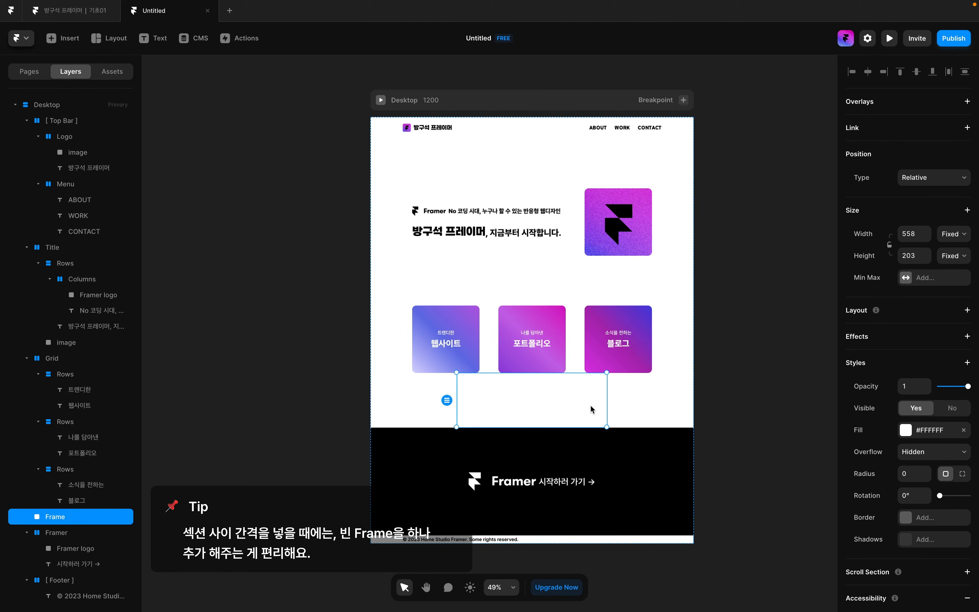
- Set the spacer frame's width to Fill and its height to 120, and remove its fill
{"action": "left_click", "coordinate": [946, 236]}
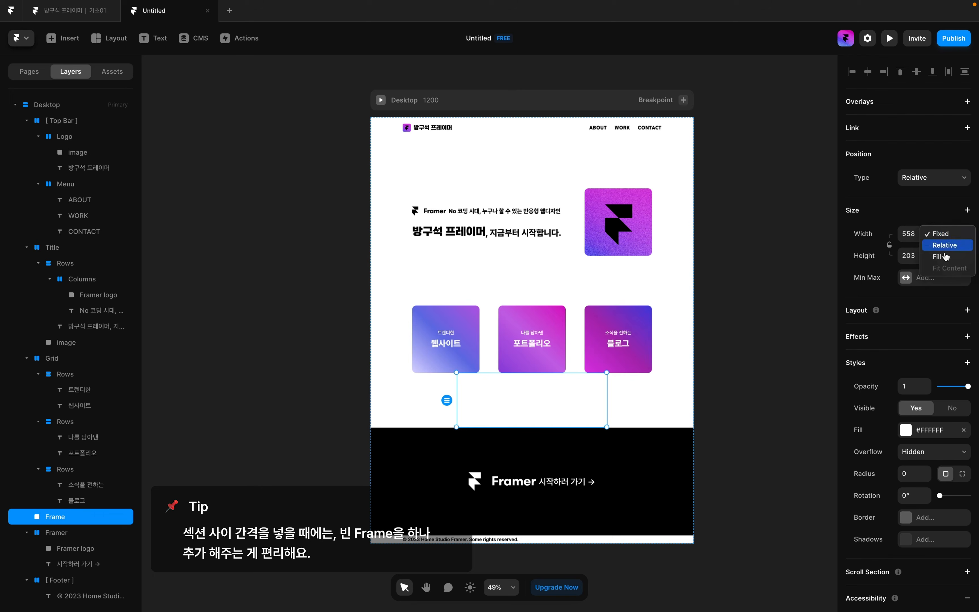
{"action": "left_click", "coordinate": [942, 261]}
{"action": "left_click", "coordinate": [917, 254]}
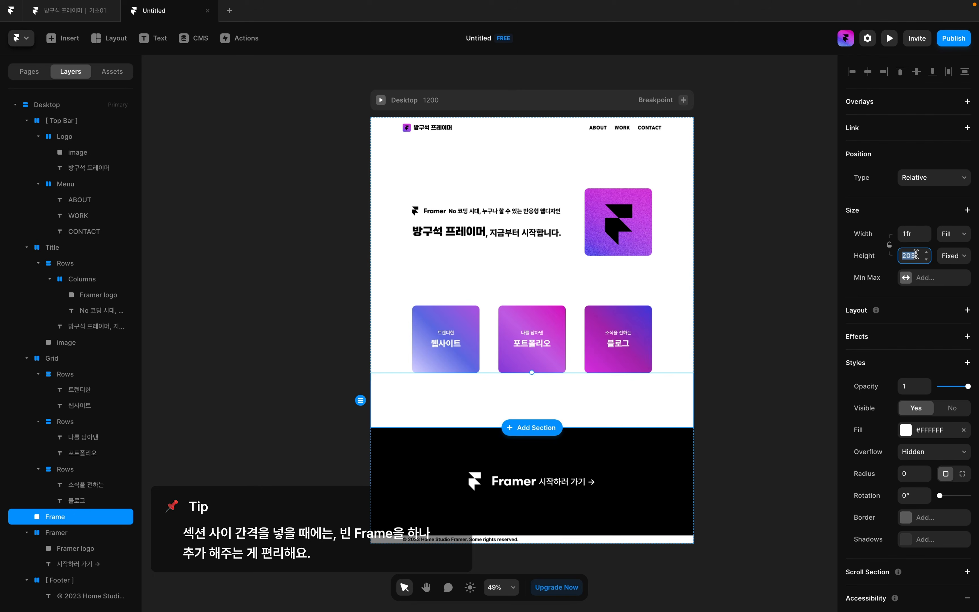
{"action": "type", "text": "120"}
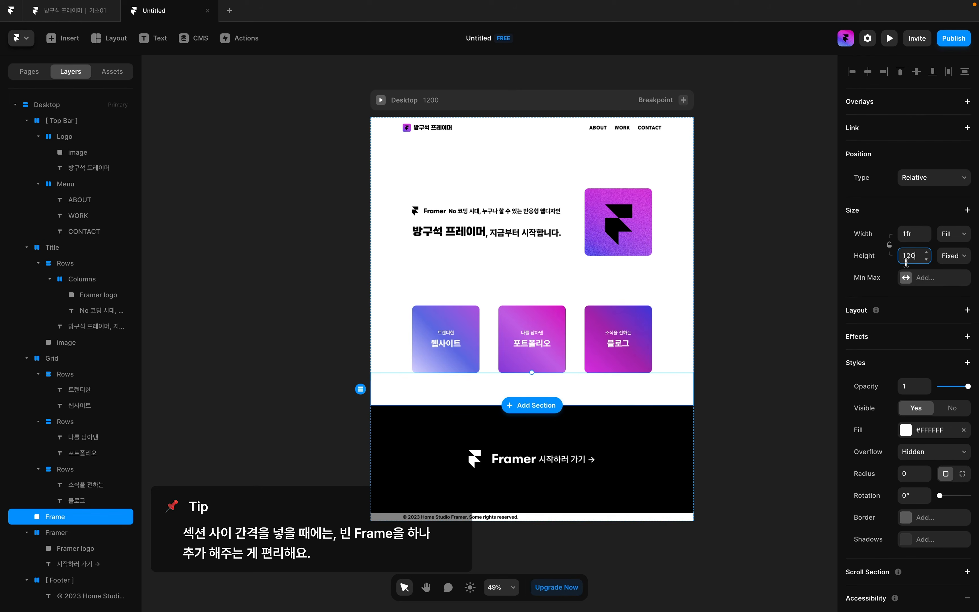
{"action": "left_click", "coordinate": [964, 430]}
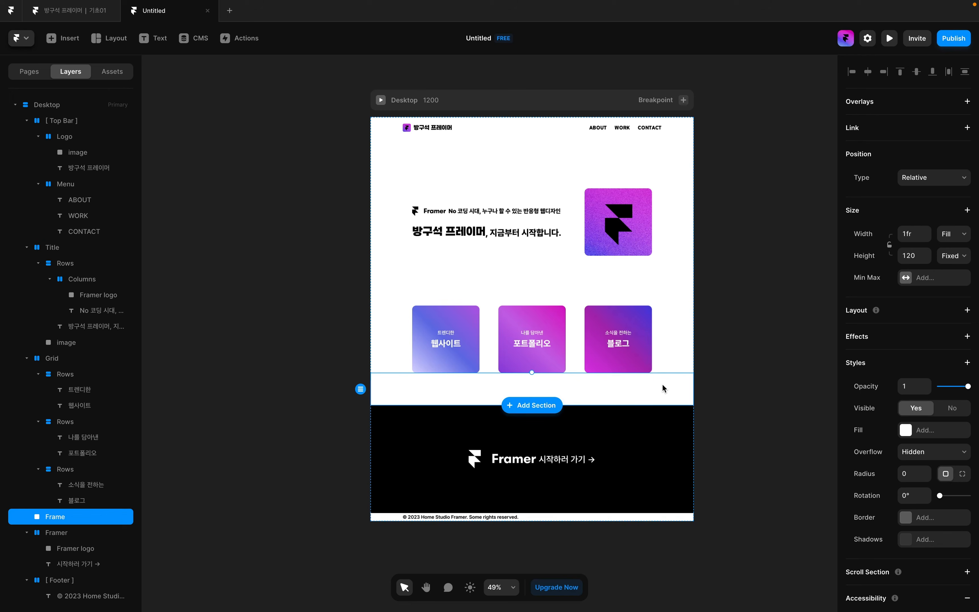
- Rename the spacer frame's layer to ㅁ
{"action": "double_click", "coordinate": [116, 512]}
{"action": "type", "text": "ㅁ"}
{"action": "key", "text": "Return"}
{"action": "left_click", "coordinate": [727, 385]}
- Preview the Desktop page and scroll through it to check the sections and how the top bar behaves
{"action": "scroll", "coordinate": [703, 394], "scroll_direction": "up", "scroll_amount": 5}
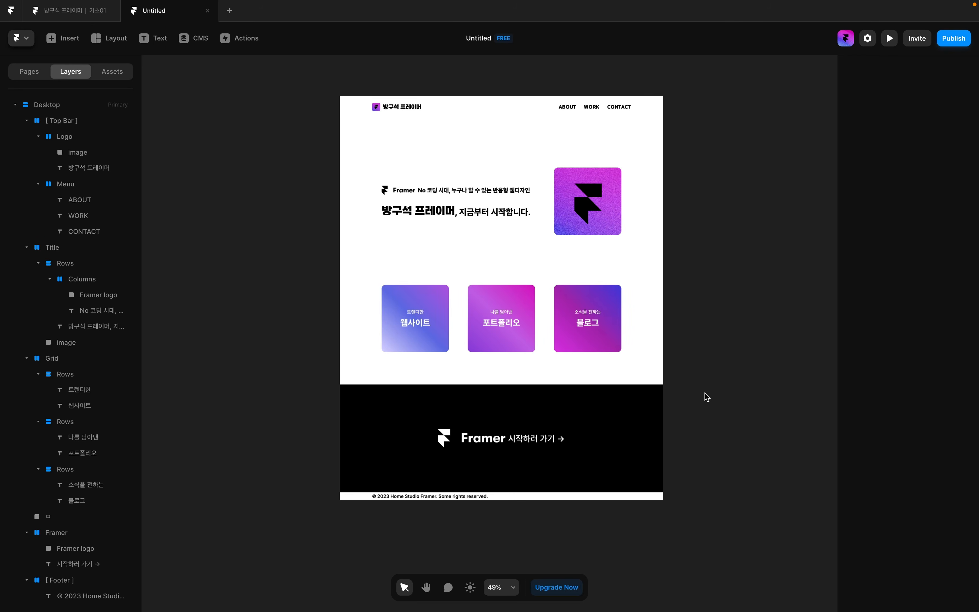
{"action": "scroll", "coordinate": [600, 349], "scroll_direction": "down", "scroll_amount": 4}
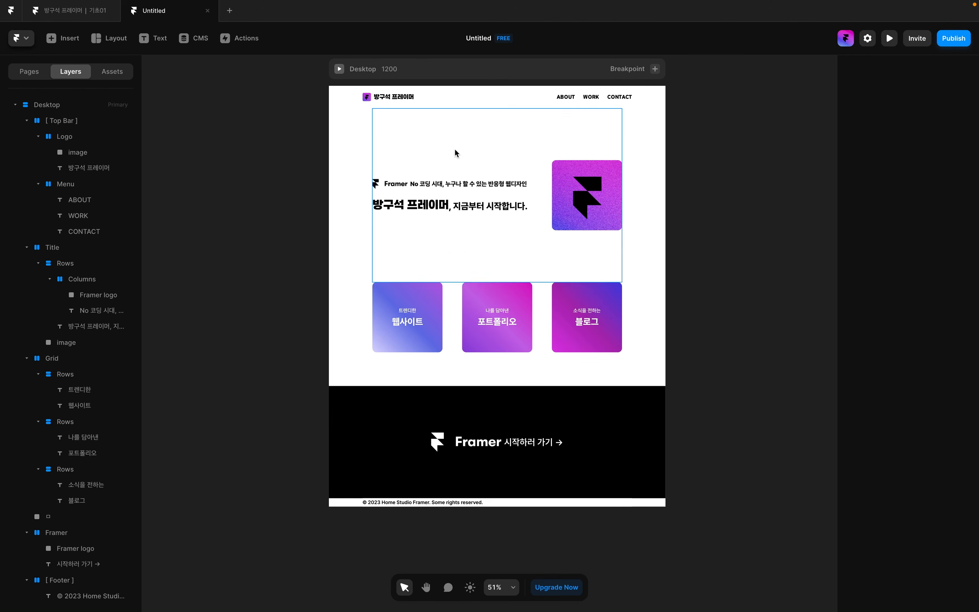
{"action": "scroll", "coordinate": [328, 134], "scroll_direction": "up", "scroll_amount": 1}
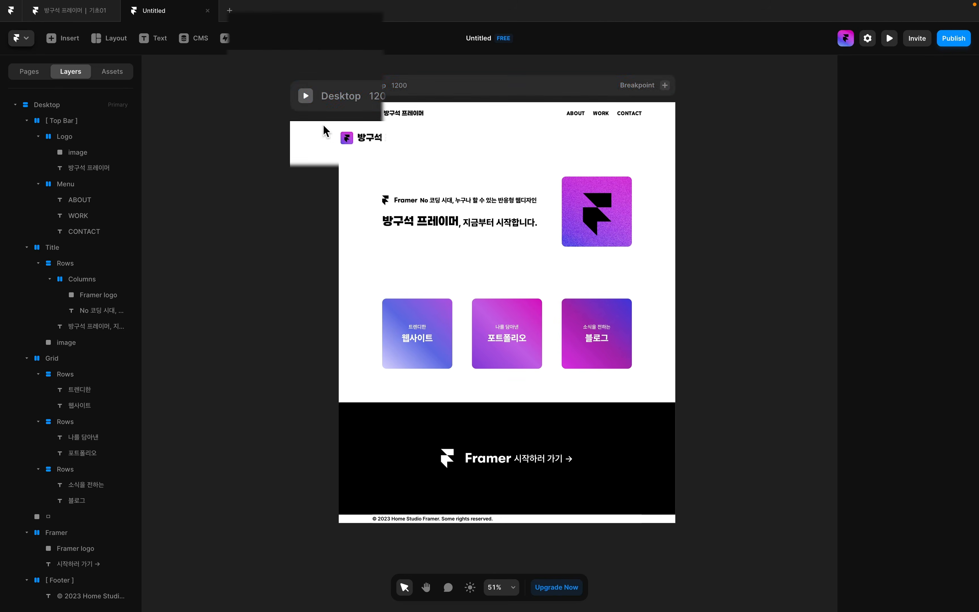
{"action": "left_click", "coordinate": [306, 103]}
{"action": "left_click", "coordinate": [305, 102]}
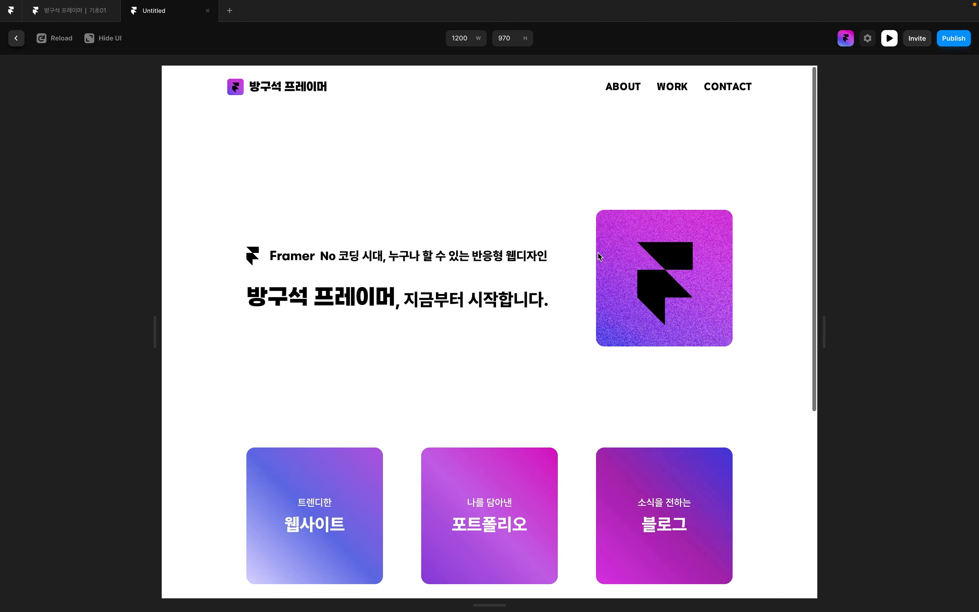
{"action": "scroll", "coordinate": [598, 252], "scroll_direction": "down", "scroll_amount": 5}
{"action": "scroll", "coordinate": [598, 252], "scroll_direction": "up", "scroll_amount": 10}
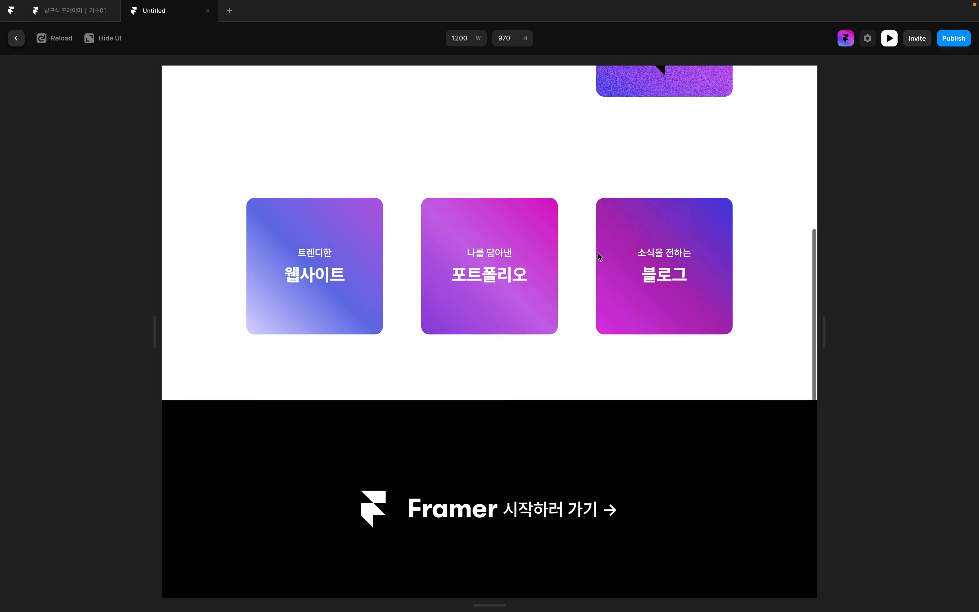
{"action": "scroll", "coordinate": [639, 178], "scroll_direction": "down", "scroll_amount": 8}
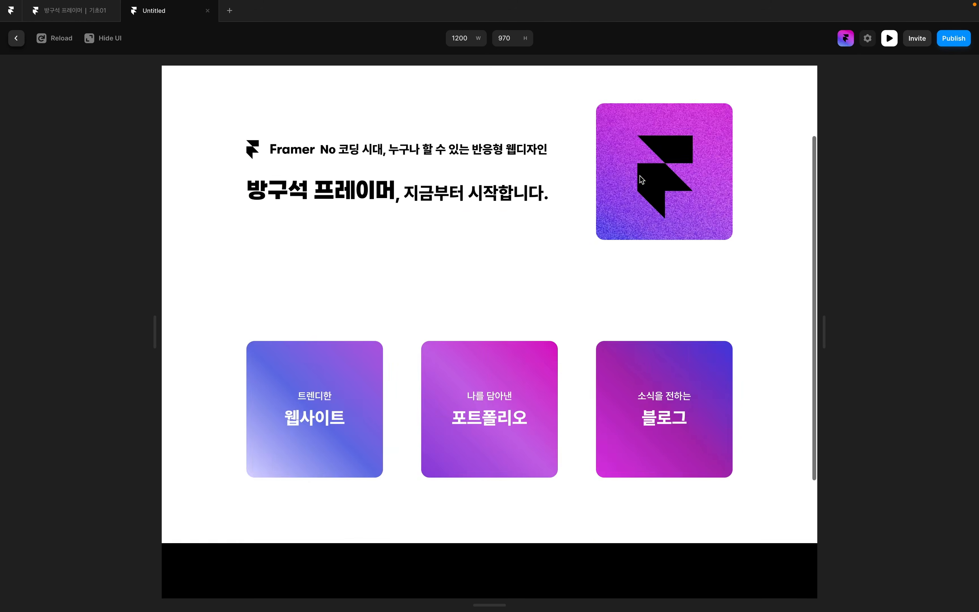
{"action": "scroll", "coordinate": [639, 178], "scroll_direction": "up", "scroll_amount": 5}
{"action": "scroll", "coordinate": [642, 178], "scroll_direction": "up", "scroll_amount": 3}
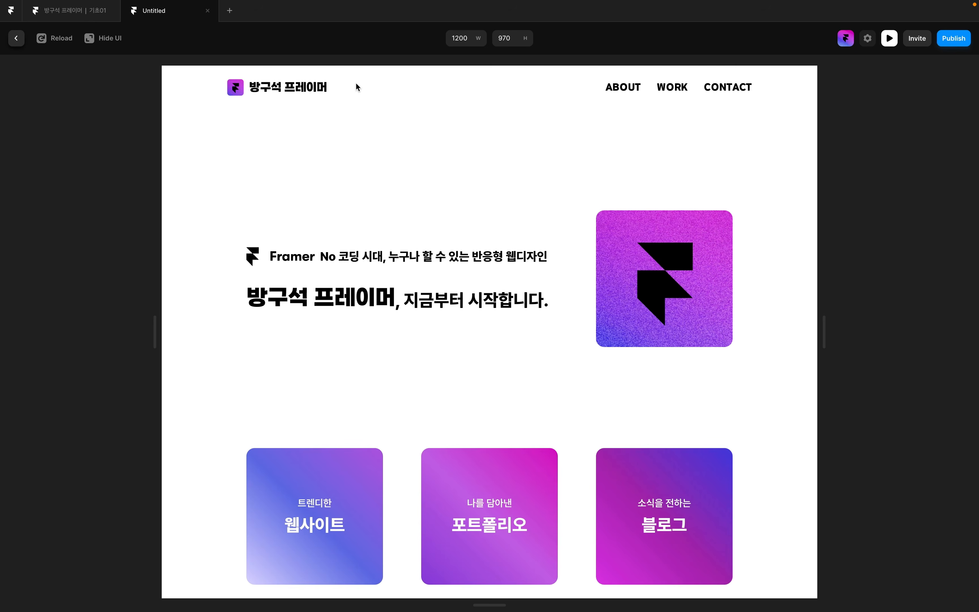
{"action": "scroll", "coordinate": [364, 167], "scroll_direction": "down", "scroll_amount": 3}
{"action": "scroll", "coordinate": [364, 167], "scroll_direction": "up", "scroll_amount": 3}
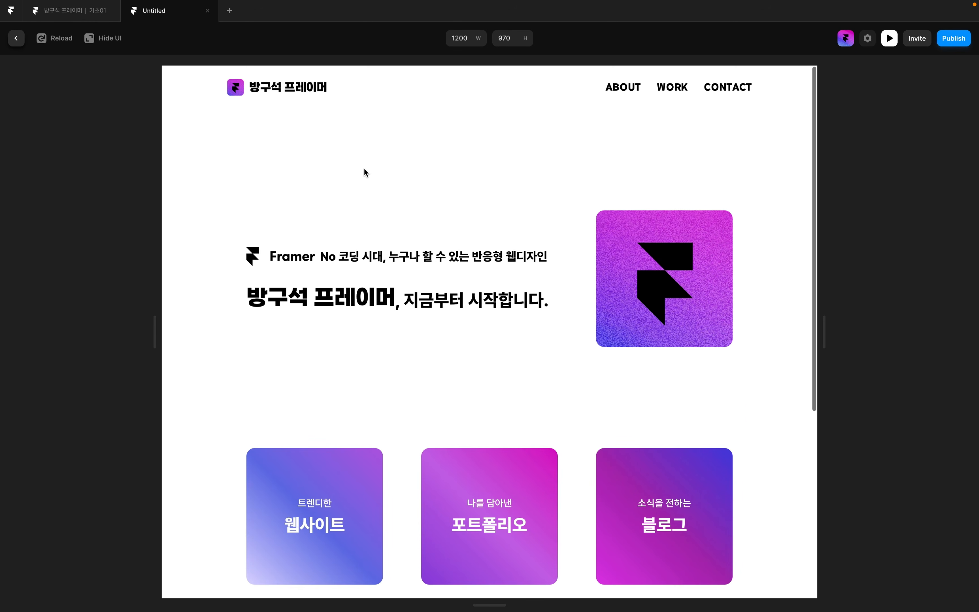
{"action": "left_click", "coordinate": [16, 38]}
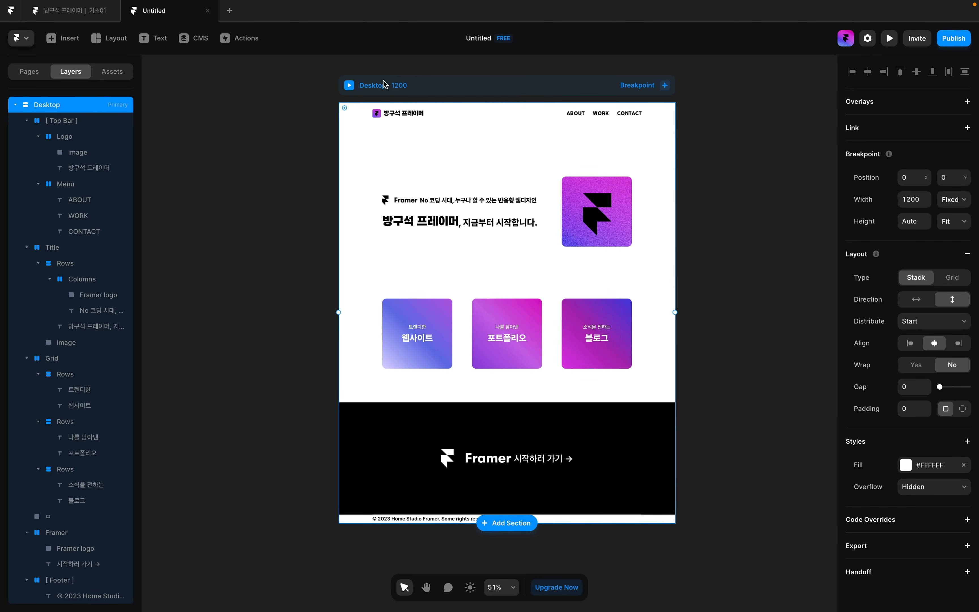
- Set the [ Top Bar ] position type to Fixed and check it while scrolling in the preview
{"action": "left_click", "coordinate": [459, 124]}
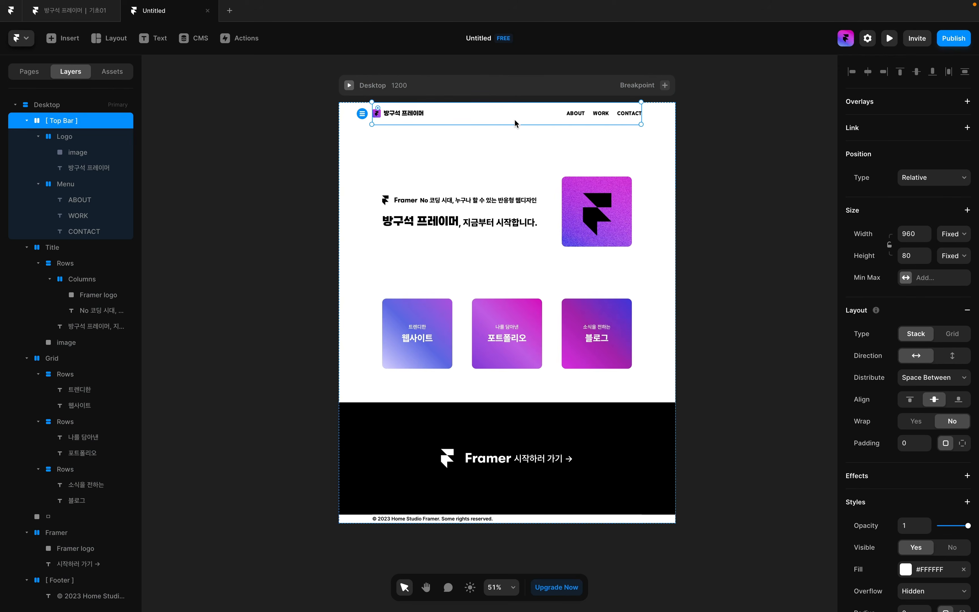
{"action": "left_click", "coordinate": [932, 176]}
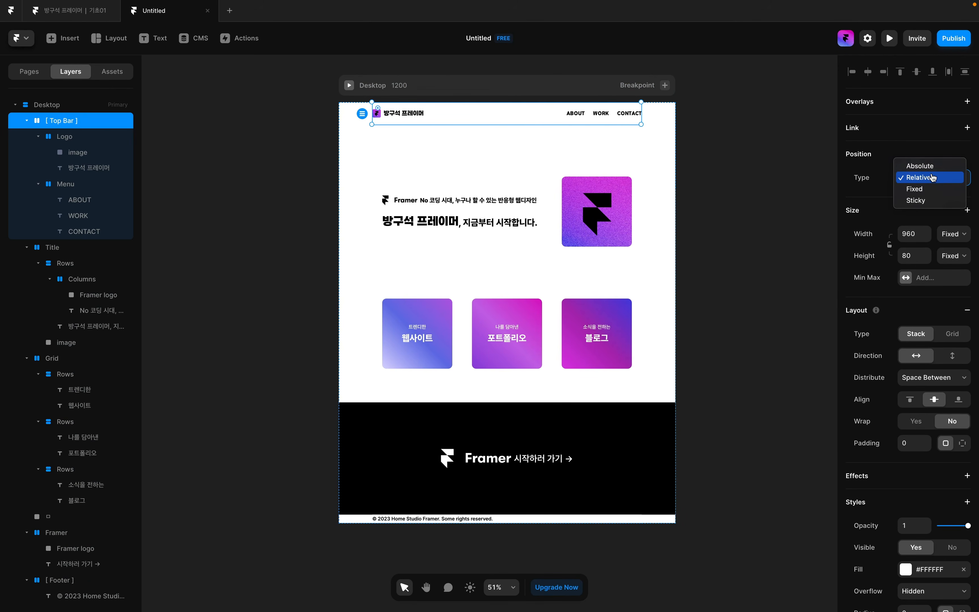
{"action": "left_click", "coordinate": [932, 189]}
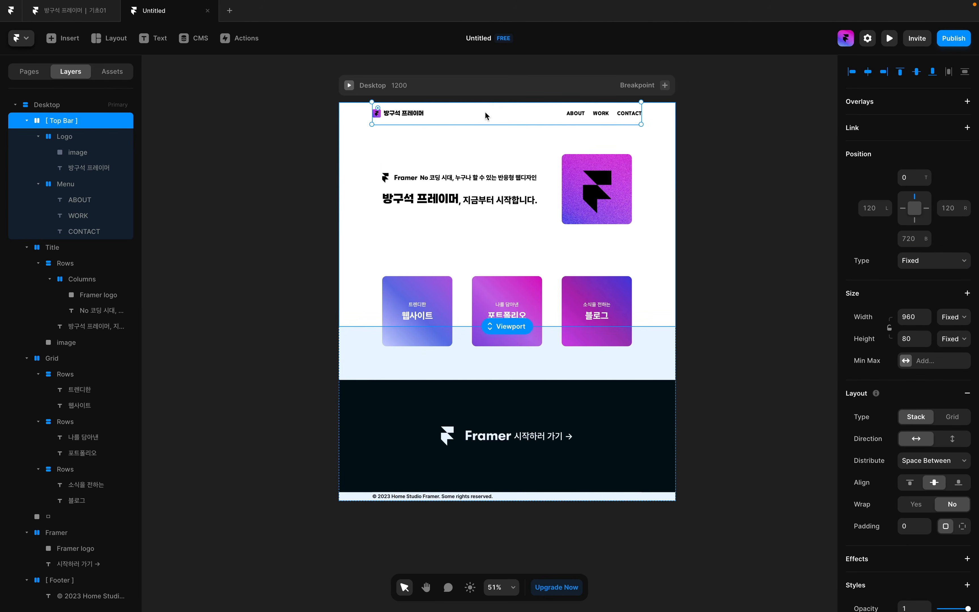
{"action": "left_click", "coordinate": [350, 87]}
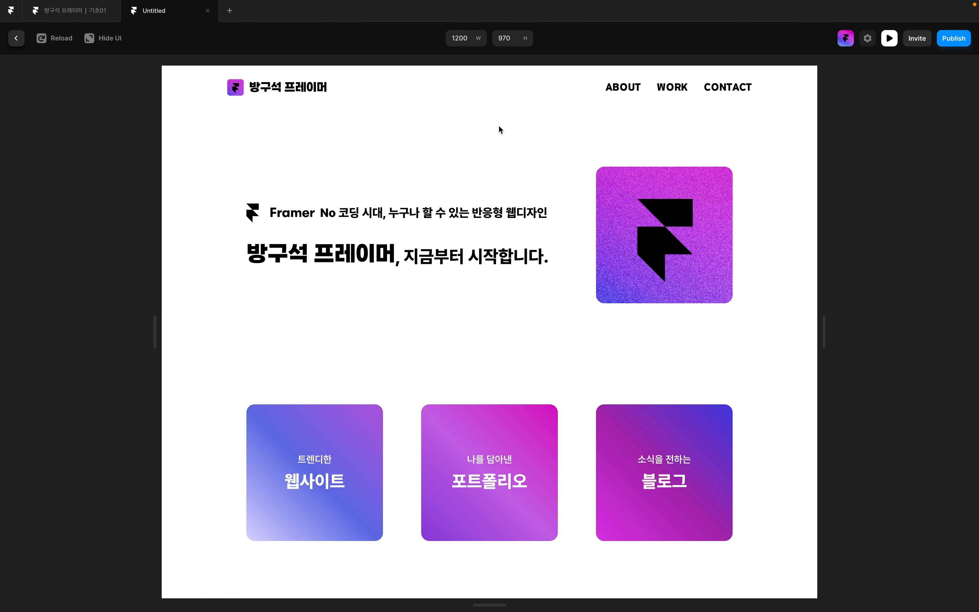
{"action": "scroll", "coordinate": [498, 124], "scroll_direction": "down", "scroll_amount": 5}
{"action": "scroll", "coordinate": [498, 125], "scroll_direction": "down", "scroll_amount": 3}
{"action": "scroll", "coordinate": [498, 124], "scroll_direction": "up", "scroll_amount": 10}
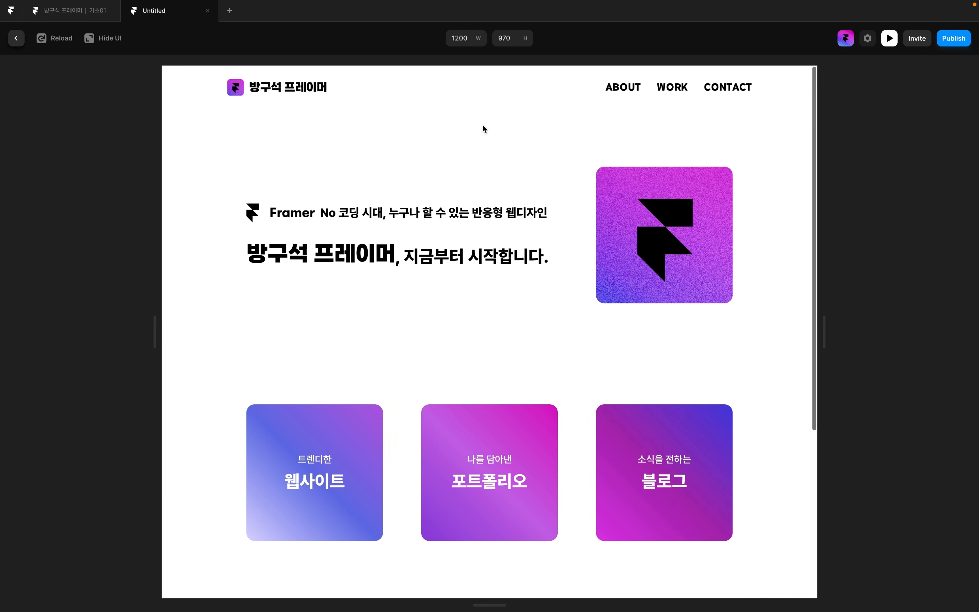
{"action": "left_click", "coordinate": [16, 38]}
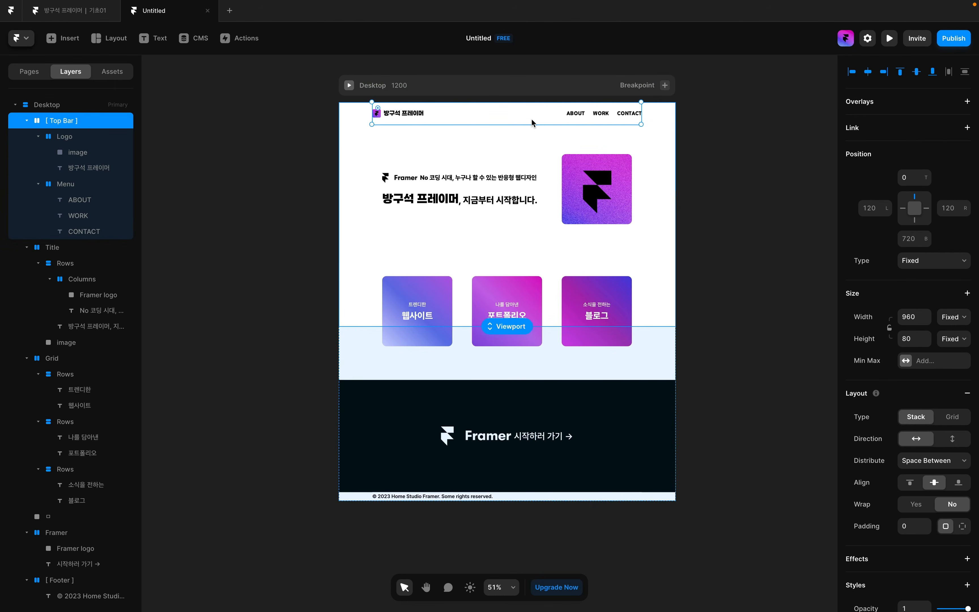
- Reduce the [ Top Bar ] fill's opacity to 40% and check it while scrolling in the preview
{"action": "scroll", "coordinate": [942, 466], "scroll_direction": "down", "scroll_amount": 6}
{"action": "left_click", "coordinate": [929, 382]}
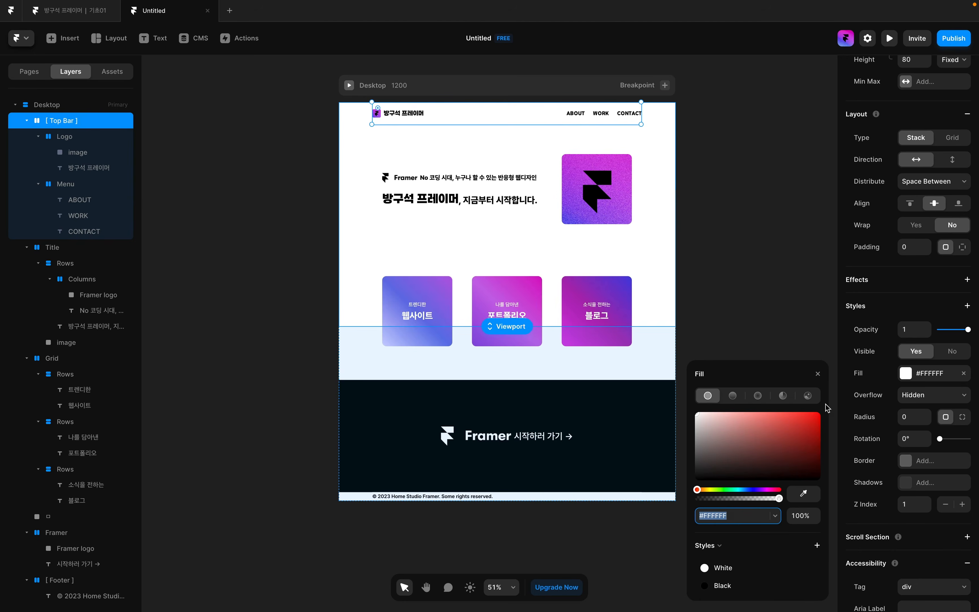
{"action": "left_click", "coordinate": [806, 519]}
{"action": "type", "text": "40"}
{"action": "key", "text": "Return"}
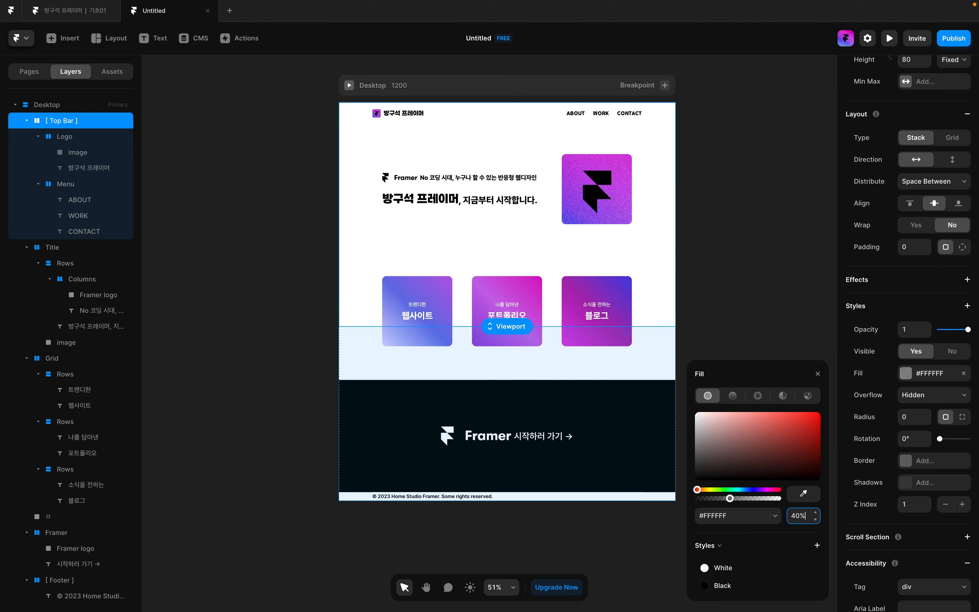
{"action": "key", "text": "Escape"}
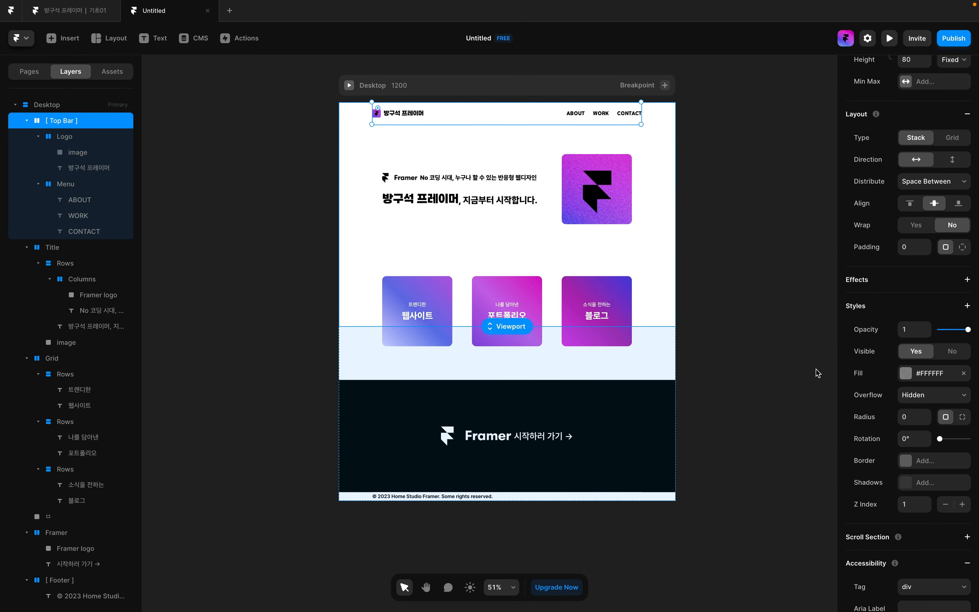
{"action": "left_click", "coordinate": [348, 85]}
{"action": "scroll", "coordinate": [515, 350], "scroll_direction": "down", "scroll_amount": 10}
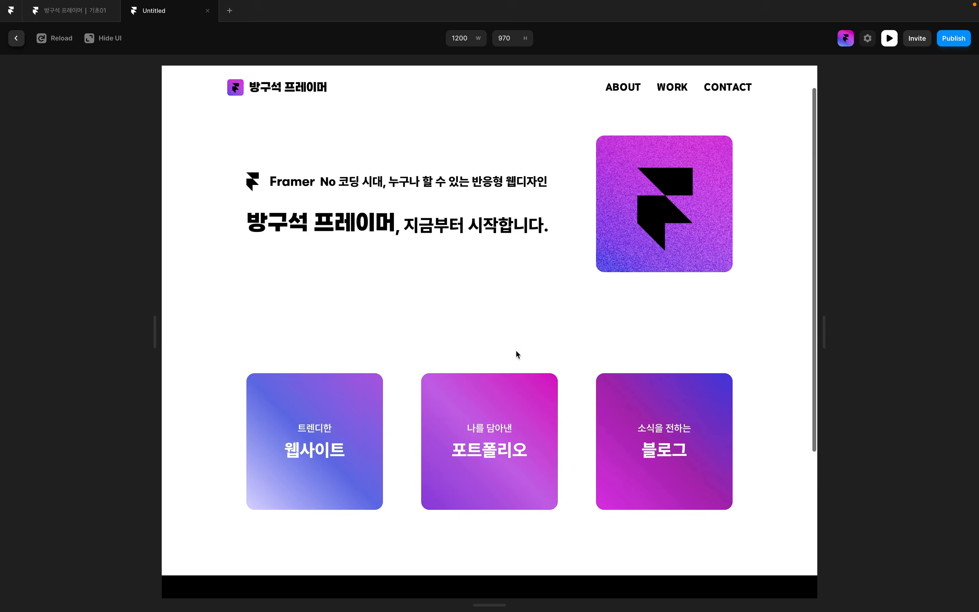
{"action": "scroll", "coordinate": [515, 354], "scroll_direction": "up", "scroll_amount": 10}
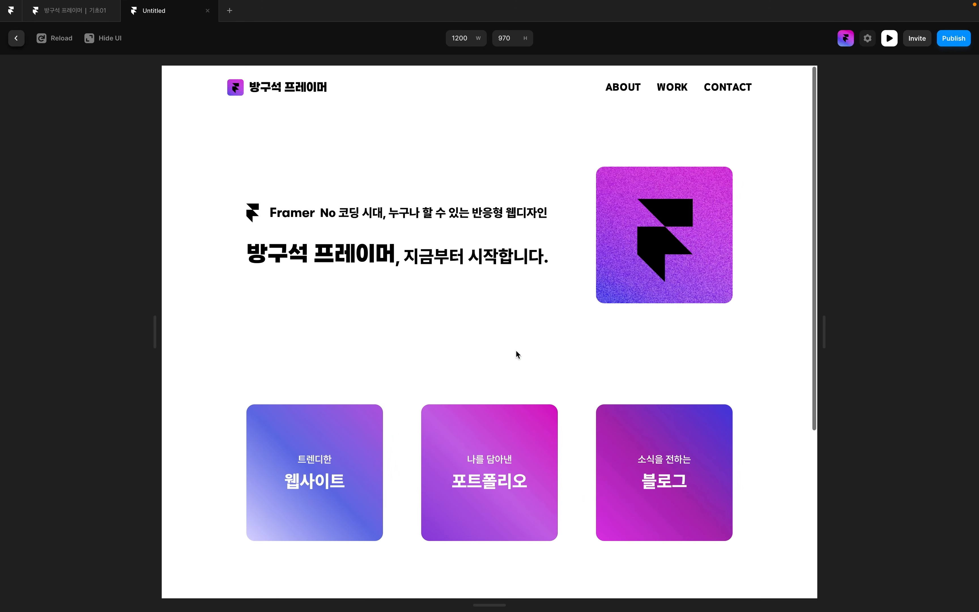
{"action": "left_click", "coordinate": [16, 38]}
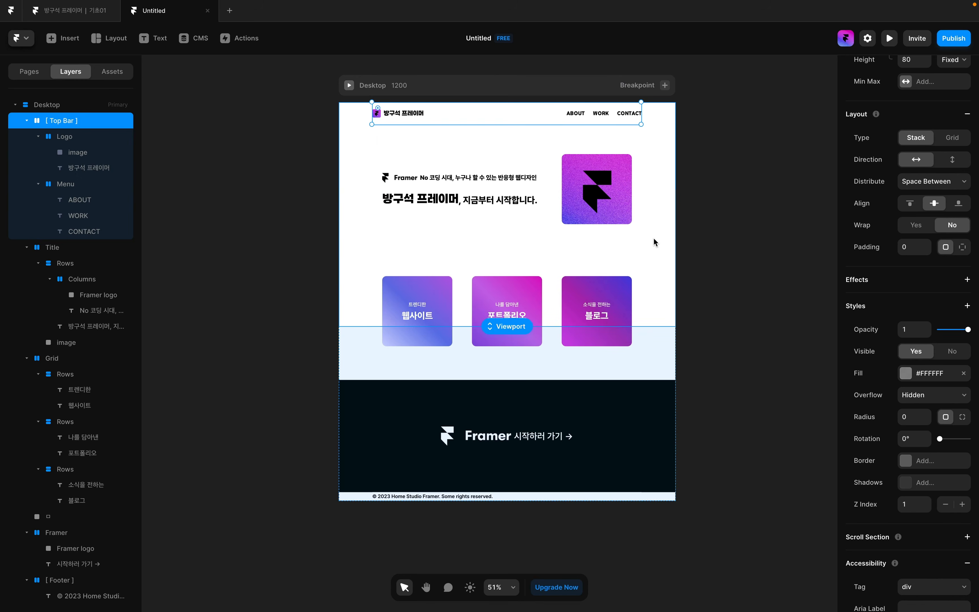
{"action": "left_click", "coordinate": [653, 238]}
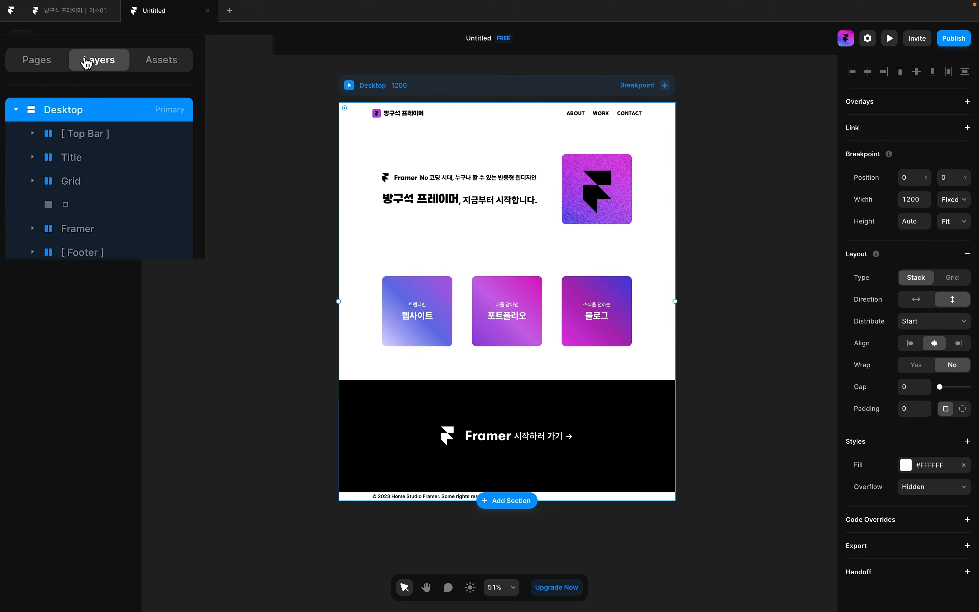
- Add three new web pages named /about, /work and /contact to the project
{"action": "left_click", "coordinate": [32, 63]}
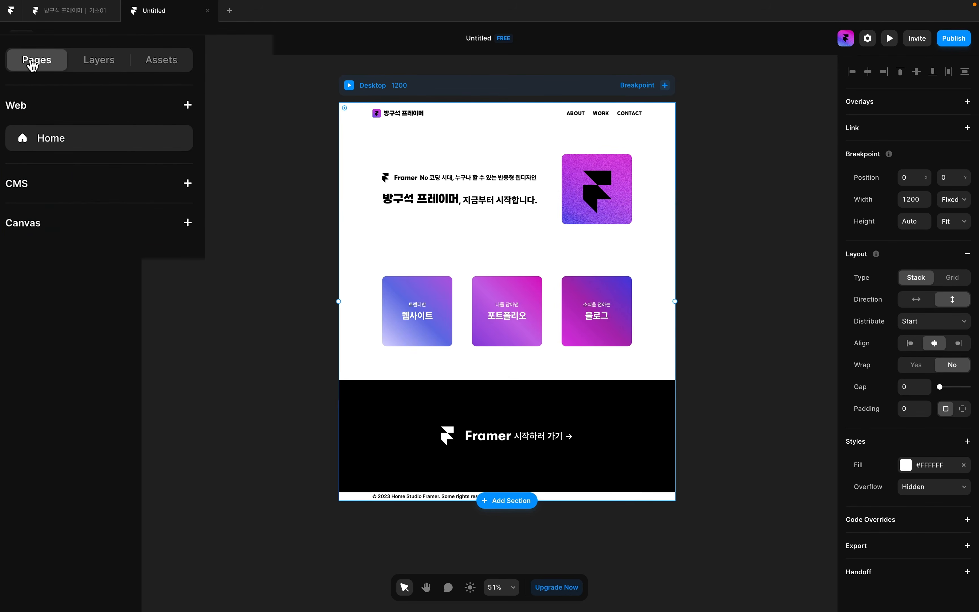
{"action": "left_click", "coordinate": [188, 106]}
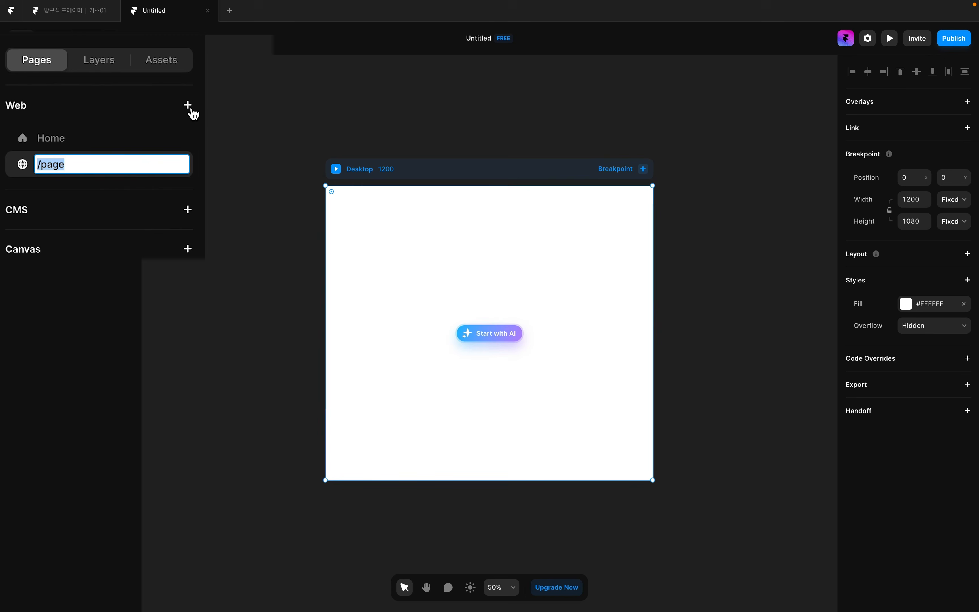
{"action": "type", "text": "about"}
{"action": "left_click", "coordinate": [188, 105]}
{"action": "type", "text": "work"}
{"action": "key", "text": "Return"}
{"action": "left_click", "coordinate": [188, 105]}
{"action": "type", "text": "contact"}
{"action": "key", "text": "Return"}
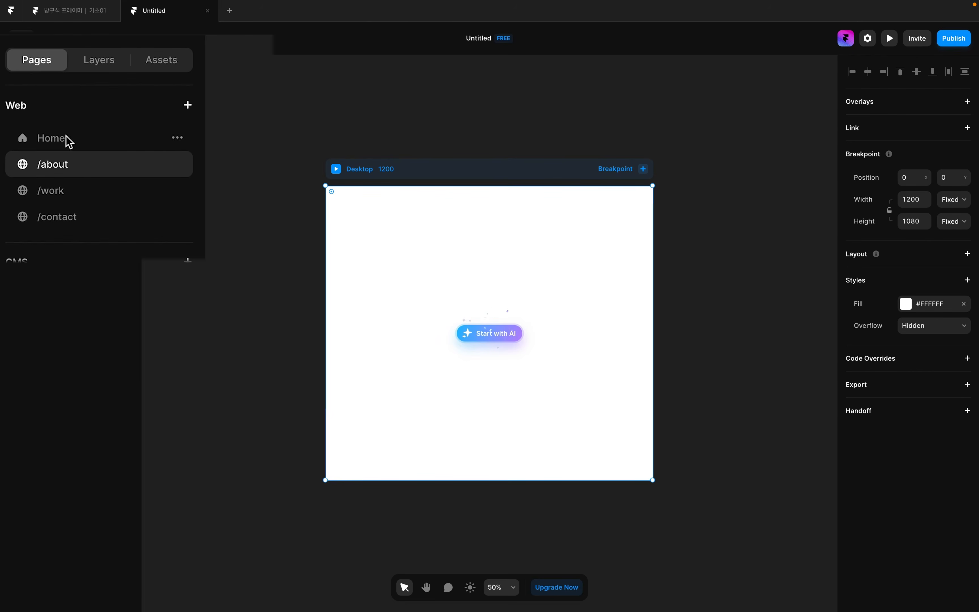
- On the Home page, add a link to the top bar's 방구석 프레이머 logo group that leads to Home
{"action": "left_click", "coordinate": [66, 141]}
{"action": "left_click", "coordinate": [220, 120]}
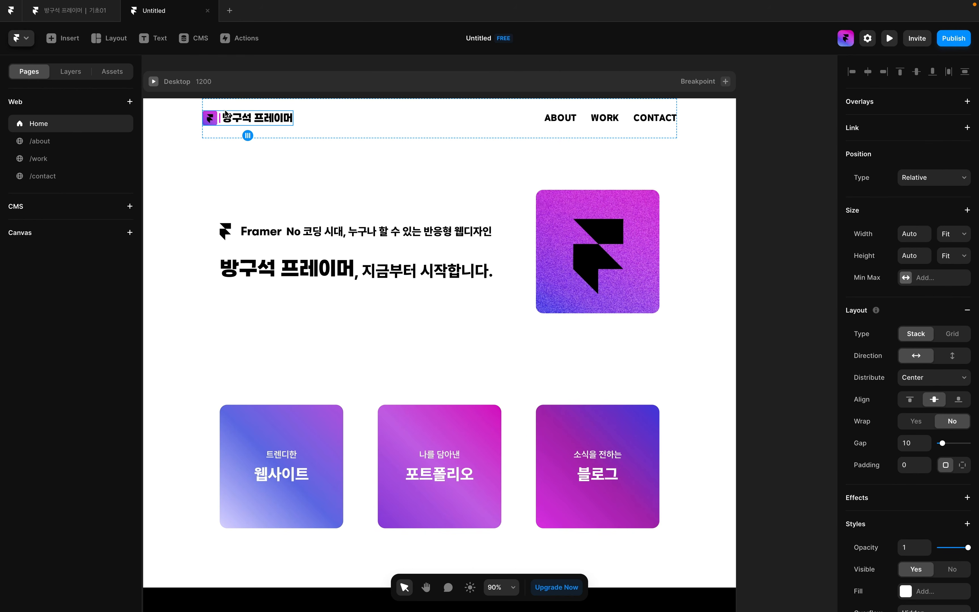
{"action": "left_click", "coordinate": [966, 127]}
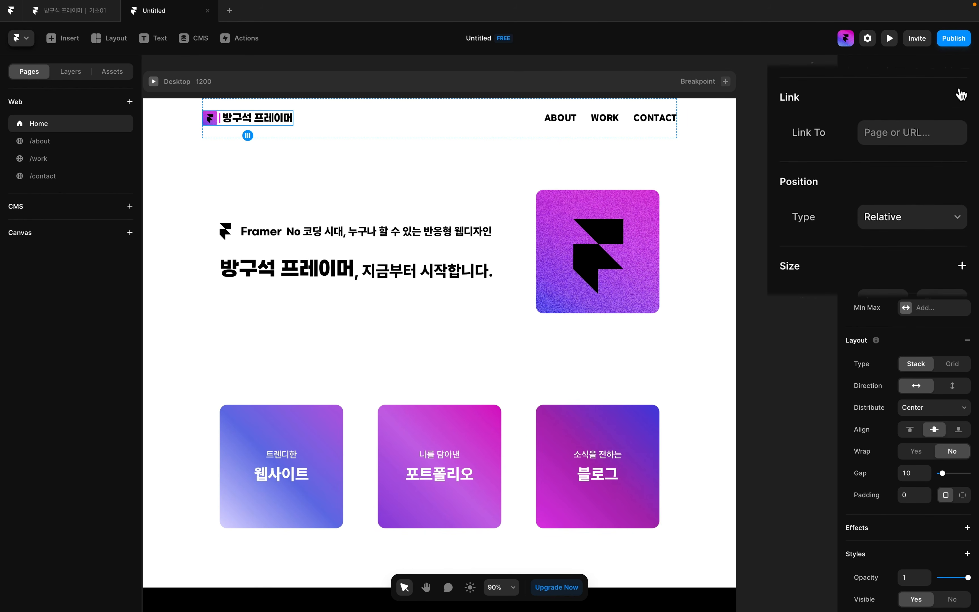
{"action": "left_click", "coordinate": [919, 135]}
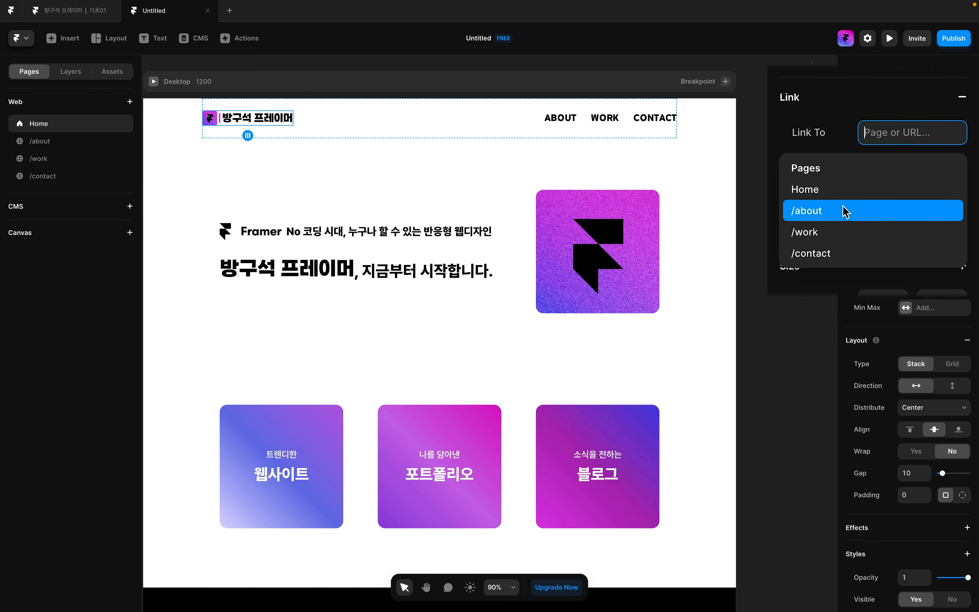
{"action": "left_click", "coordinate": [845, 191]}
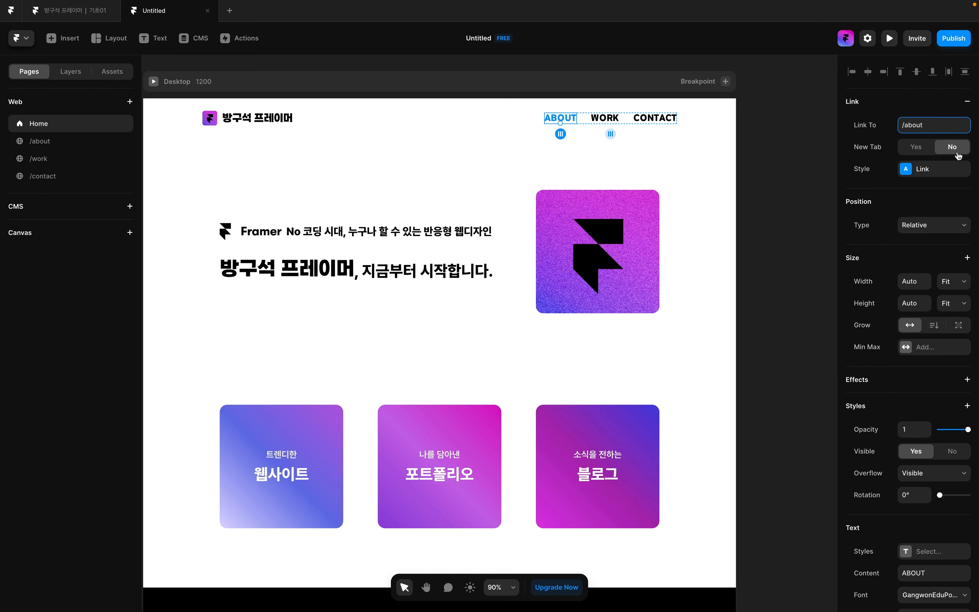
- Link the WORK menu text to /work and the CONTACT menu text to /contact
{"action": "left_click", "coordinate": [604, 118]}
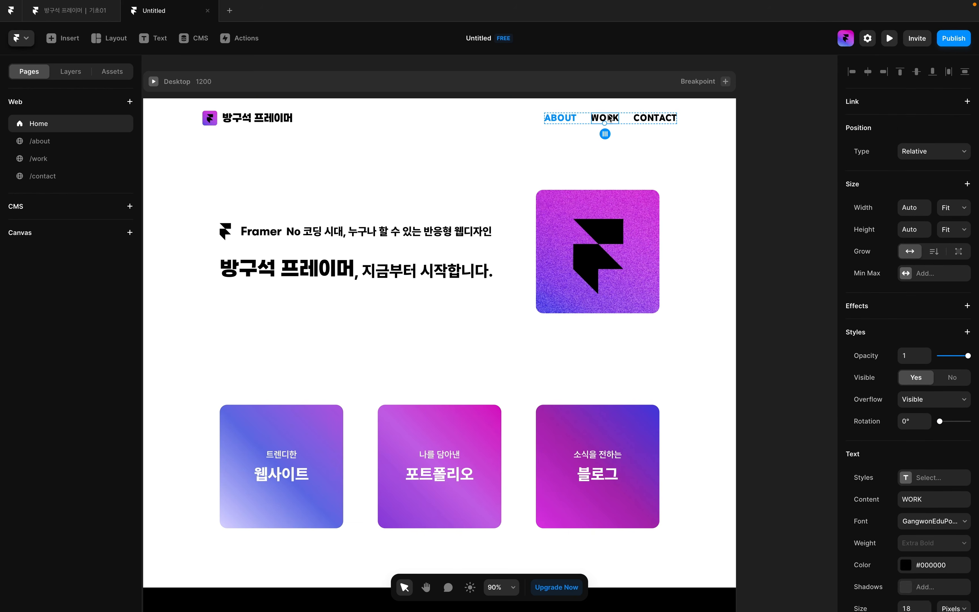
{"action": "left_click", "coordinate": [935, 105]}
{"action": "left_click", "coordinate": [896, 190]}
{"action": "left_click", "coordinate": [655, 118]}
{"action": "left_click", "coordinate": [911, 109]}
{"action": "left_click", "coordinate": [902, 205]}
- Edit the Link style used by the ABOUT menu text and remove its Default and Hover colors
{"action": "left_click", "coordinate": [542, 125]}
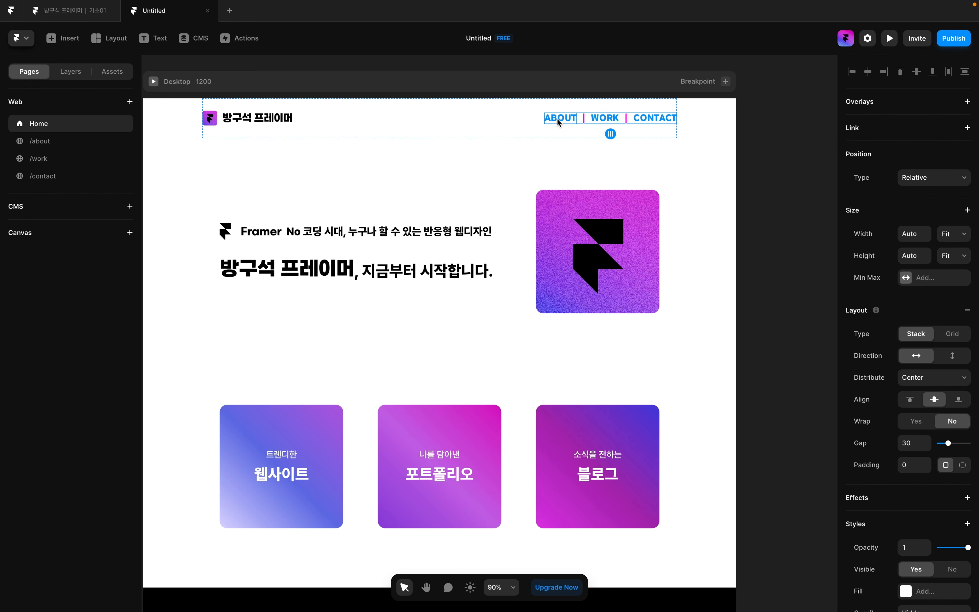
{"action": "left_click", "coordinate": [560, 118]}
{"action": "left_click", "coordinate": [930, 168]}
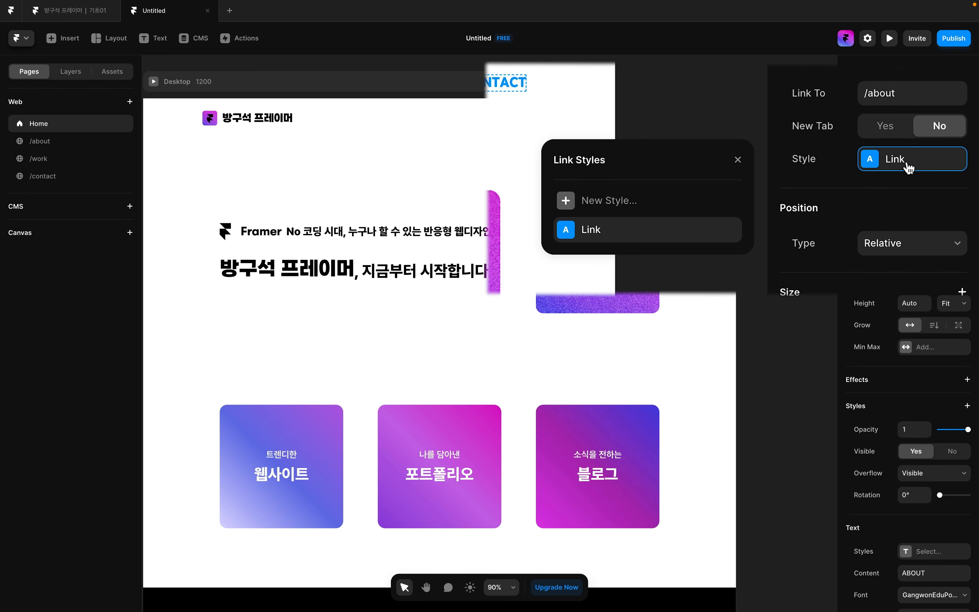
{"action": "left_click", "coordinate": [808, 217]}
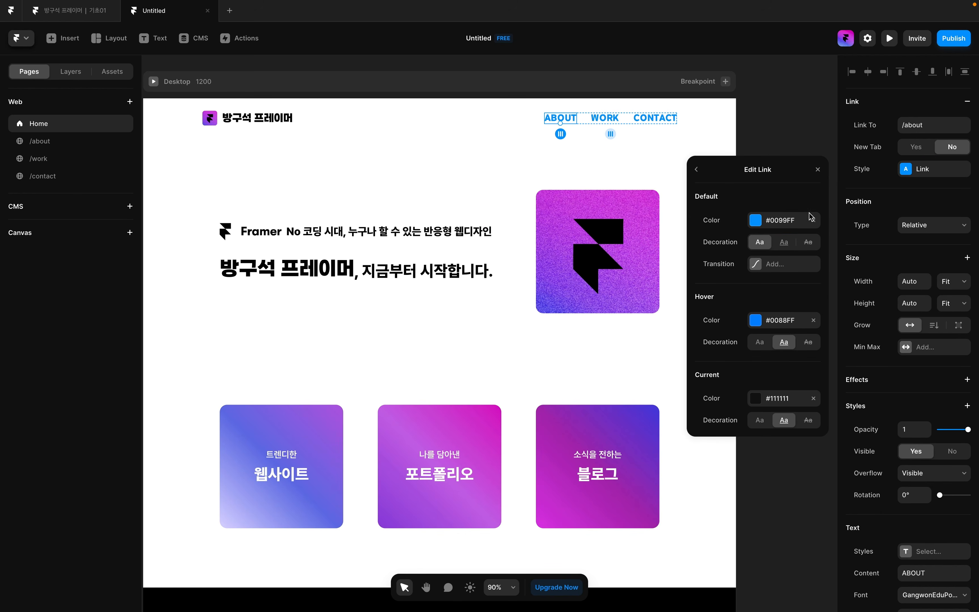
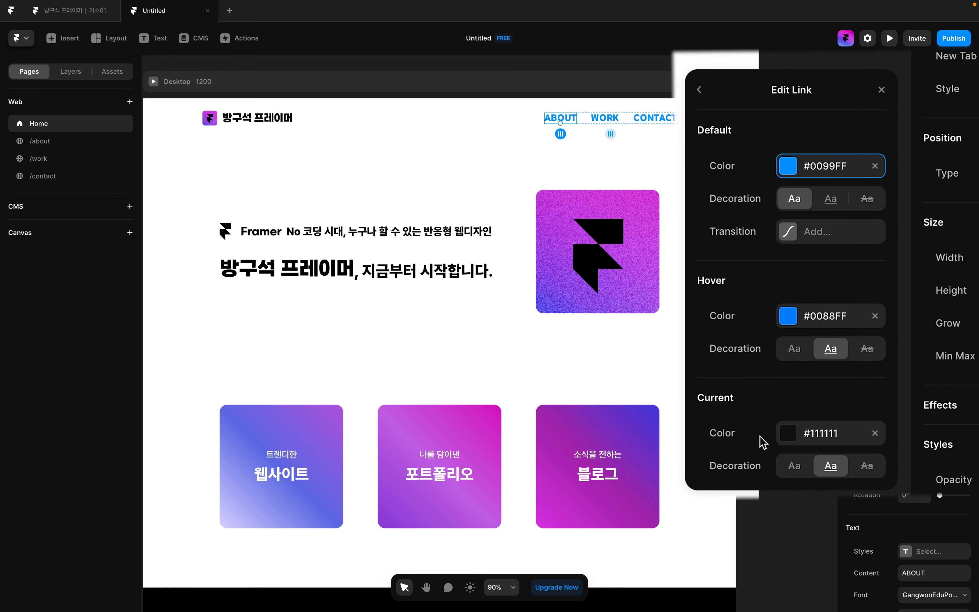
{"action": "left_click", "coordinate": [875, 166]}
{"action": "left_click", "coordinate": [876, 316]}
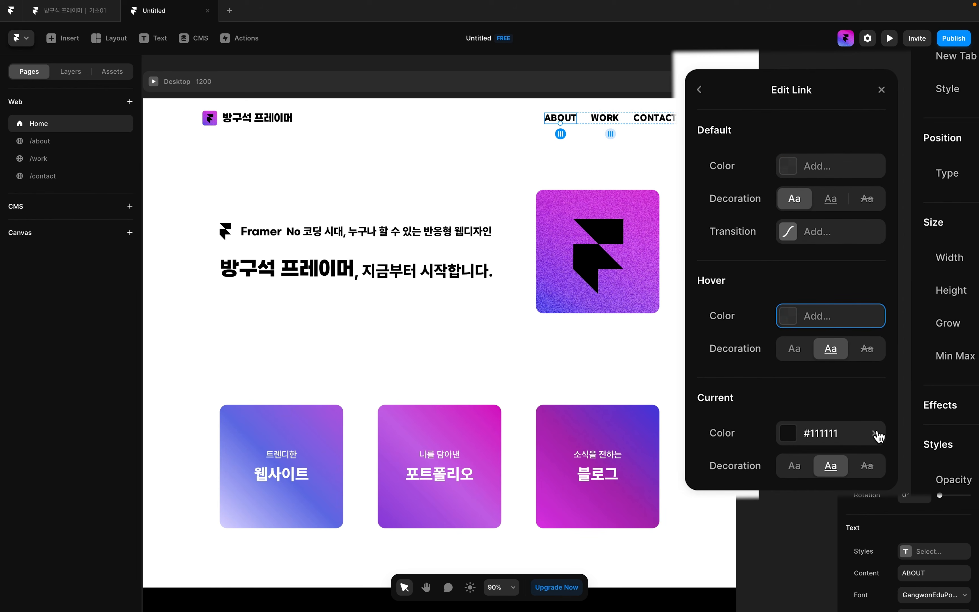
- Set the Link style's Current color to #000000 at 40% opacity and preview the menu links on the Home page
{"action": "left_click", "coordinate": [876, 434]}
{"action": "left_click", "coordinate": [826, 438]}
{"action": "left_click", "coordinate": [850, 271]}
{"action": "type", "text": "40"}
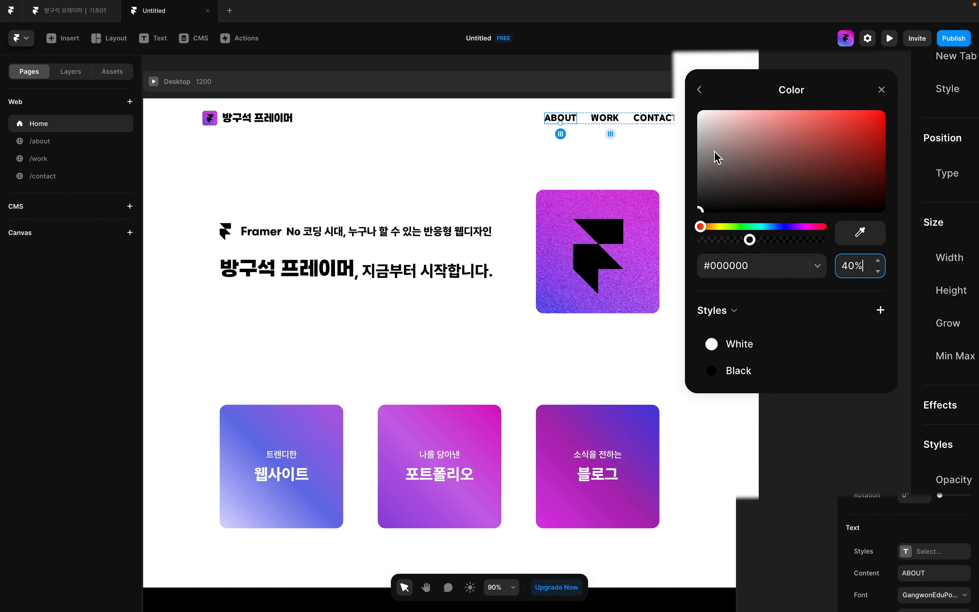
{"action": "left_click", "coordinate": [700, 95]}
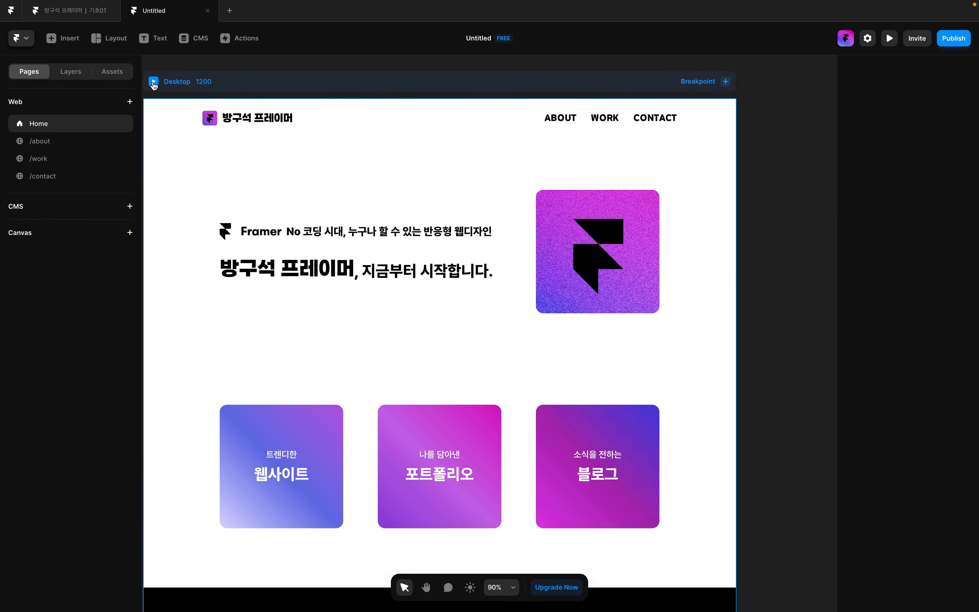
{"action": "left_click", "coordinate": [154, 82]}
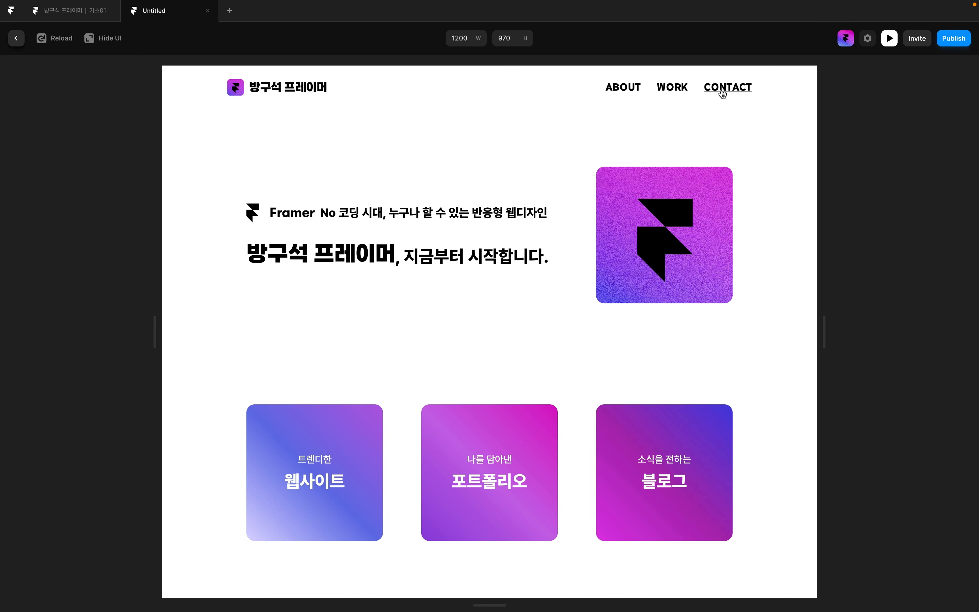
{"action": "left_click", "coordinate": [16, 38]}
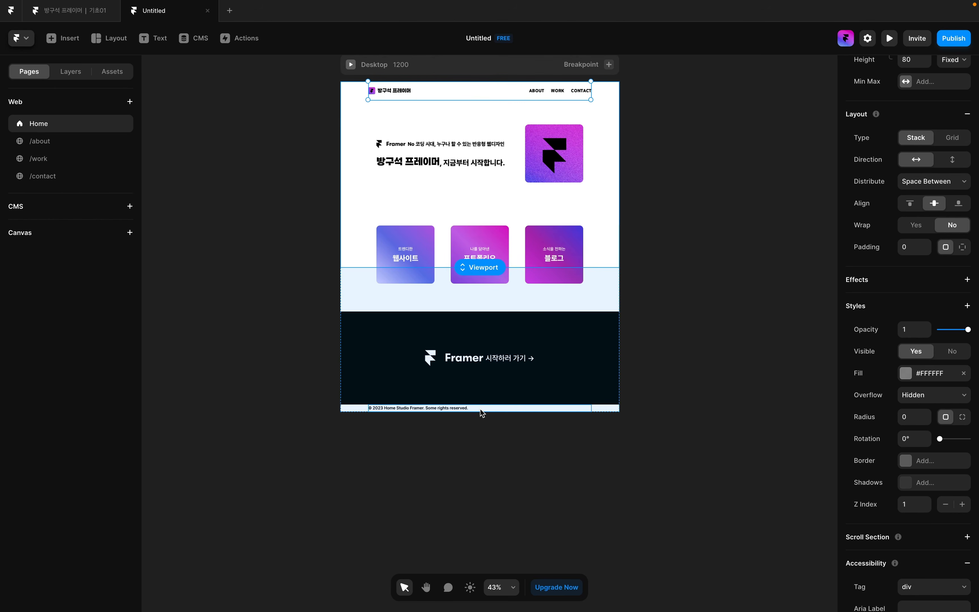
- Copy the Home page's top bar and footer together and paste them into the /about page
{"action": "left_click", "coordinate": [480, 409]}
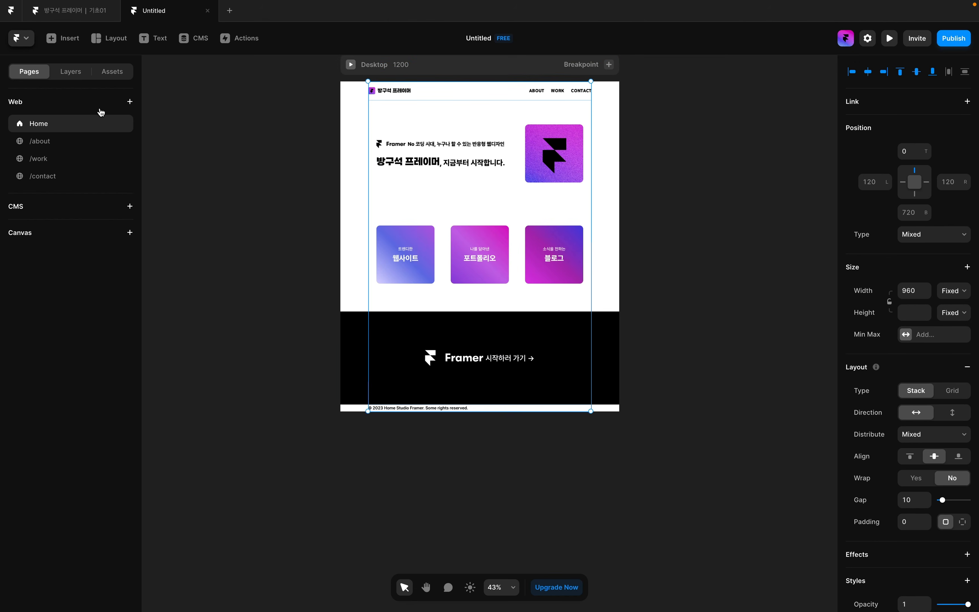
{"action": "left_click", "coordinate": [44, 144]}
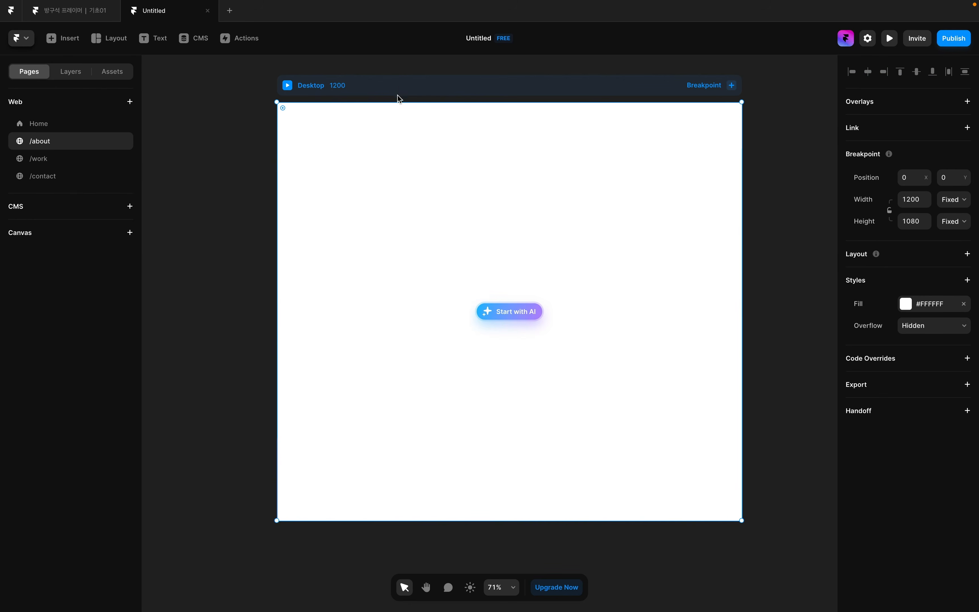
{"action": "key", "text": "ctrl+v"}
{"action": "key", "text": "Escape"}
- Insert a 960 wide frame with Fill height between the /about page's top bar and footer, holding the text 준비중..
{"action": "key", "text": "f"}
{"action": "left_click_drag", "start_coordinate": [323, 164], "coordinate": [692, 441]}
{"action": "left_click", "coordinate": [911, 238]}
{"action": "type", "text": "9"}
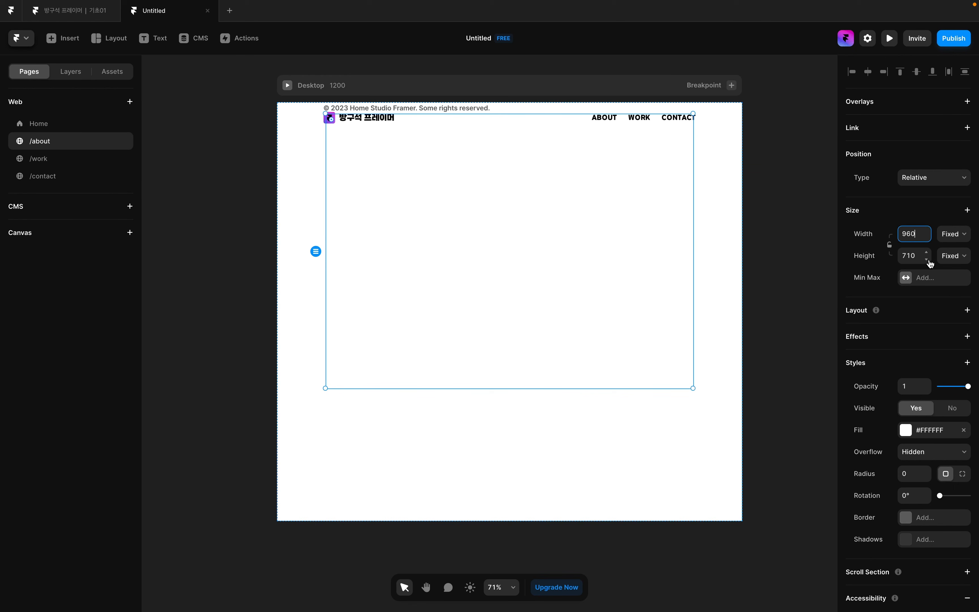
{"action": "left_click", "coordinate": [948, 255]}
{"action": "left_click", "coordinate": [948, 279]}
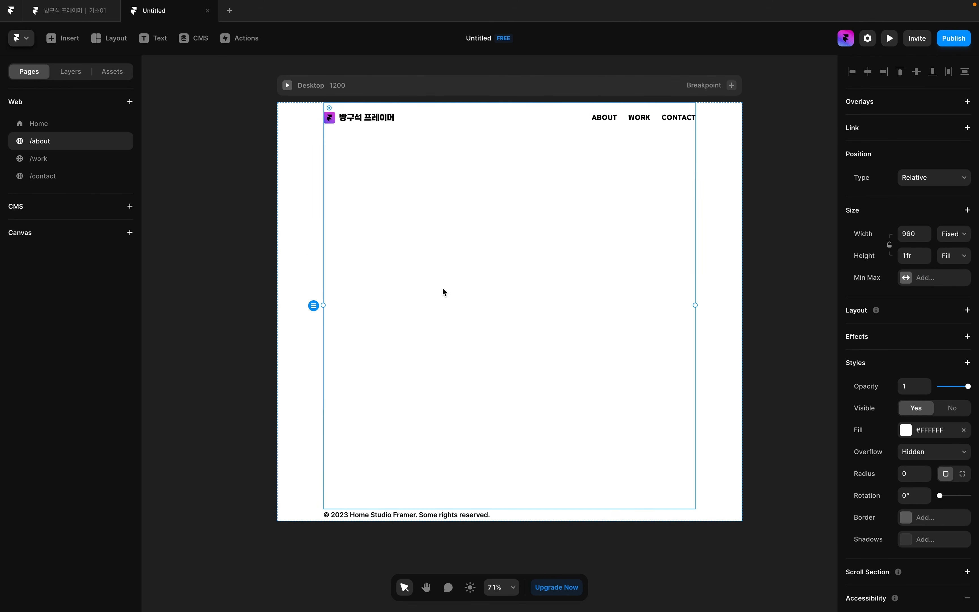
{"action": "key", "text": "ctrl+v"}
- Preview the /about page, scroll through it and test the logo and ABOUT links
{"action": "left_click", "coordinate": [285, 84]}
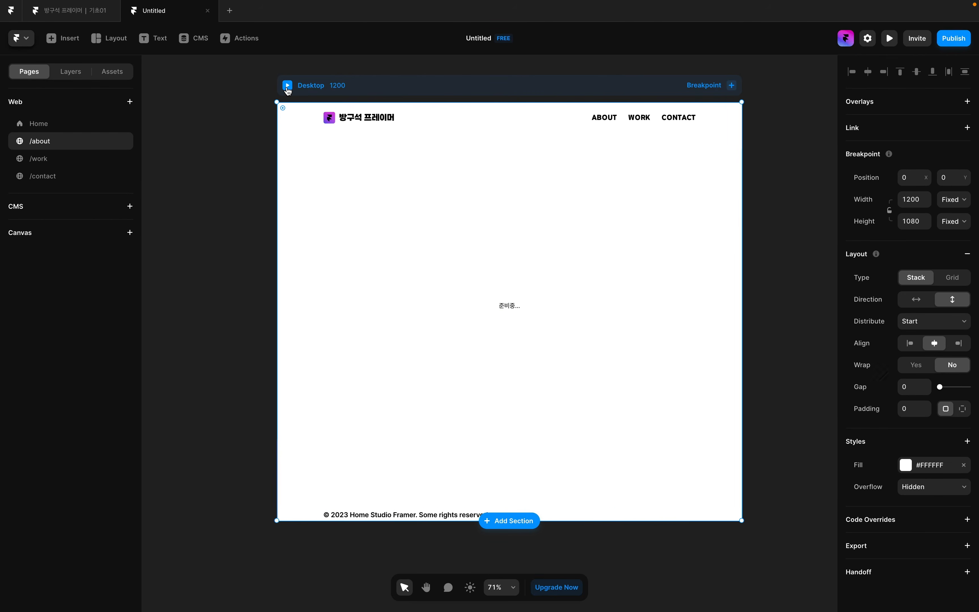
{"action": "scroll", "coordinate": [498, 340], "scroll_direction": "down", "scroll_amount": 2}
{"action": "scroll", "coordinate": [498, 341], "scroll_direction": "up", "scroll_amount": 2}
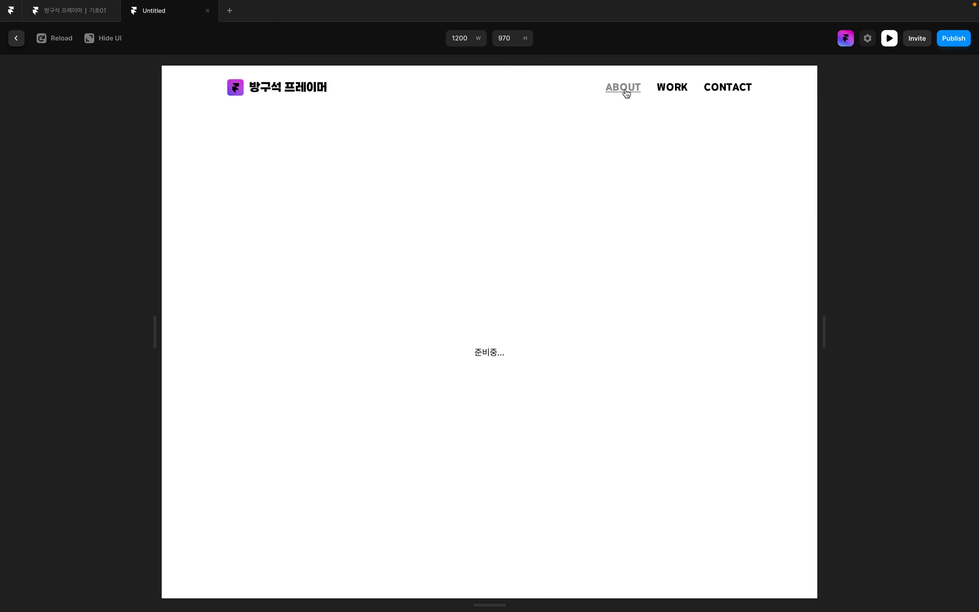
{"action": "left_click", "coordinate": [260, 93]}
{"action": "scroll", "coordinate": [436, 294], "scroll_direction": "down", "scroll_amount": 3}
{"action": "scroll", "coordinate": [436, 294], "scroll_direction": "up", "scroll_amount": 3}
{"action": "left_click", "coordinate": [637, 94]}
- Copy the top bar and footer from the /about page and paste them into the /work page
{"action": "left_click", "coordinate": [63, 144]}
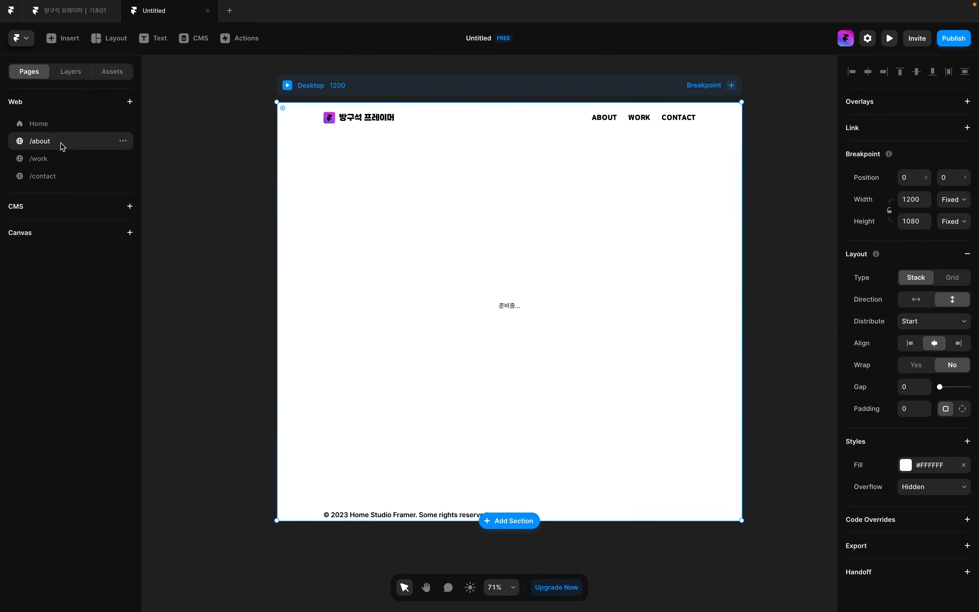
{"action": "left_click", "coordinate": [478, 515], "text": "shift"}
{"action": "left_click", "coordinate": [39, 158]}
{"action": "key", "text": "super+v"}
{"action": "left_click", "coordinate": [53, 143]}
{"action": "left_click", "coordinate": [540, 128]}
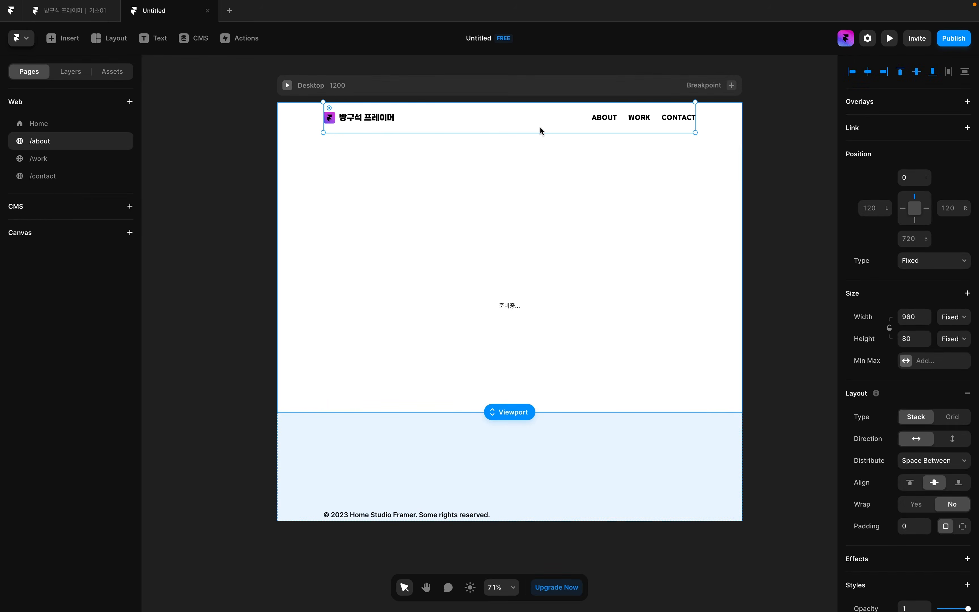
{"action": "left_click", "coordinate": [506, 515], "text": "shift"}
{"action": "key", "text": "super+c"}
{"action": "left_click", "coordinate": [105, 159]}
{"action": "key", "text": "super+v"}
- Draw a frame with Fill height on the /work page and place the text 준비중... inside it
{"action": "key", "text": "f"}
{"action": "left_click_drag", "start_coordinate": [358, 208], "coordinate": [620, 333]}
{"action": "left_click", "coordinate": [953, 256]}
{"action": "left_click", "coordinate": [944, 279]}
{"action": "key", "text": "t"}
{"action": "left_click", "coordinate": [457, 268]}
{"action": "type", "text": "준비중..."}
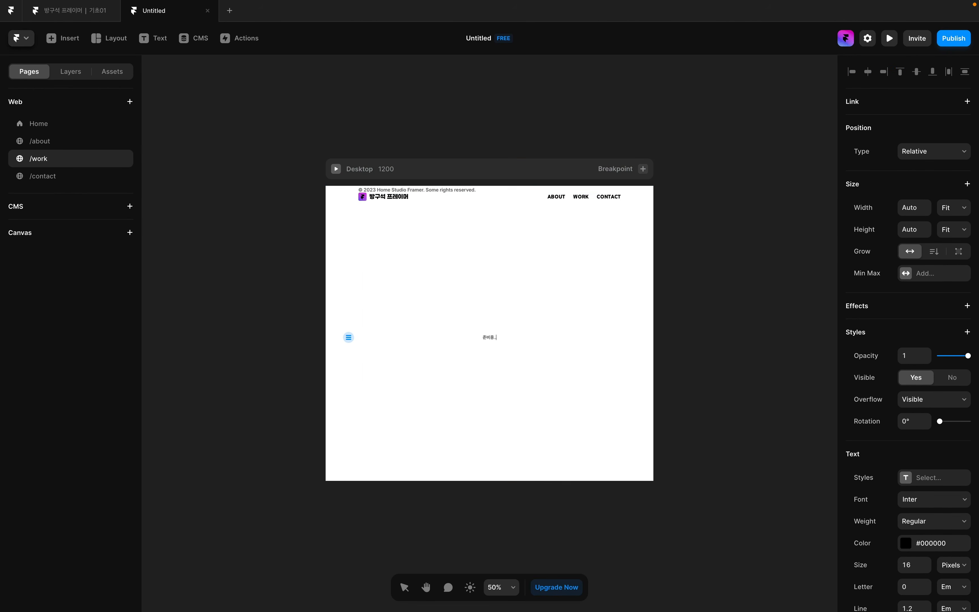
- Paste the top bar and footer into the /contact page and draw a frame containing the text 준비중..
{"action": "left_click", "coordinate": [43, 176]}
{"action": "key", "text": "super+v"}
{"action": "key", "text": "f"}
{"action": "left_click_drag", "start_coordinate": [378, 210], "coordinate": [600, 344]}
{"action": "key", "text": "t"}
{"action": "left_click", "coordinate": [467, 275]}
{"action": "type", "text": "준비중..."}
- Widen the /contact page's placeholder frame to match the top bar and set its height to Fill
{"action": "left_click", "coordinate": [477, 351]}
{"action": "left_click_drag", "start_coordinate": [600, 260], "coordinate": [620, 260]}
{"action": "left_click", "coordinate": [953, 255]}
{"action": "left_click", "coordinate": [946, 278]}
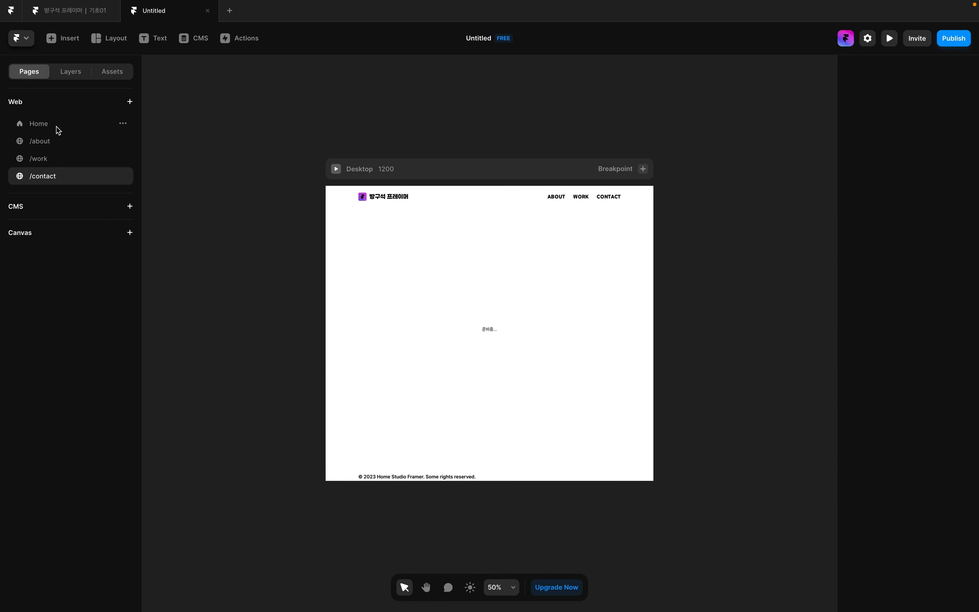
- Return to the Home page and publish the site to its free framer.app address
{"action": "left_click", "coordinate": [56, 127]}
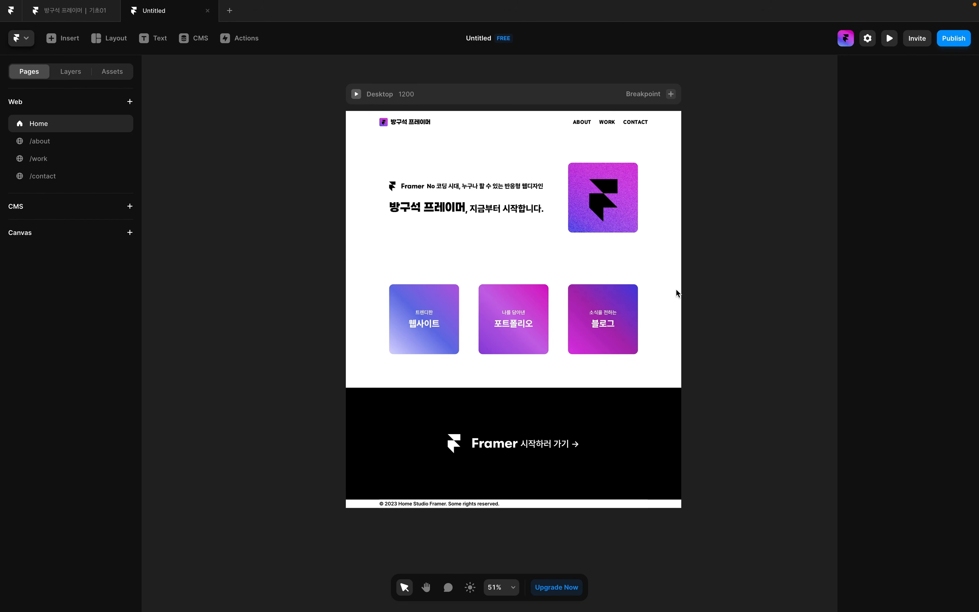
{"action": "mouse_move", "coordinate": [958, 43]}
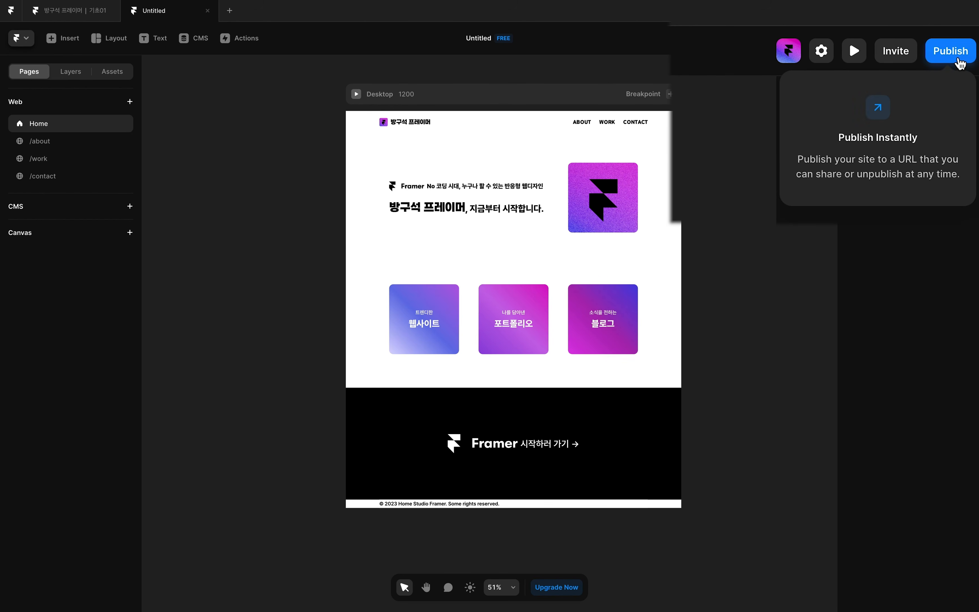
{"action": "left_click", "coordinate": [957, 60]}
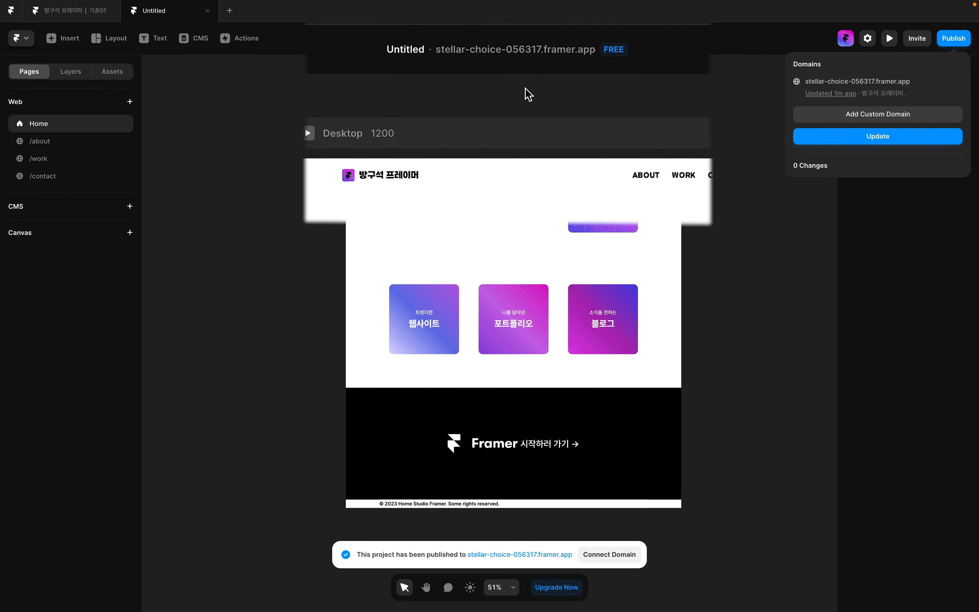
{"action": "left_click", "coordinate": [549, 96]}
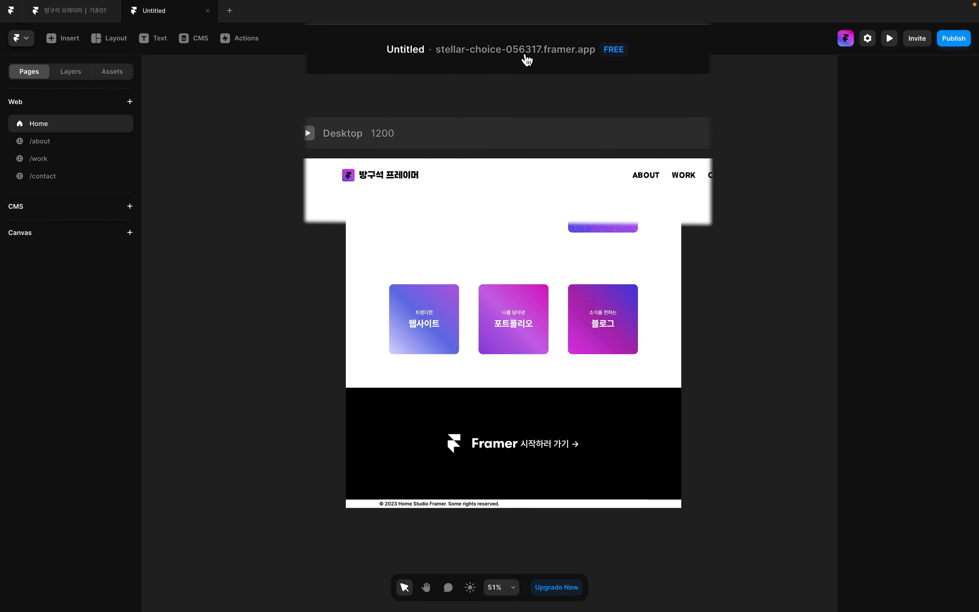
- Open the published site in the browser, scroll through the home page and test the ABOUT, WORK and CONTACT links
{"action": "left_click", "coordinate": [526, 57]}
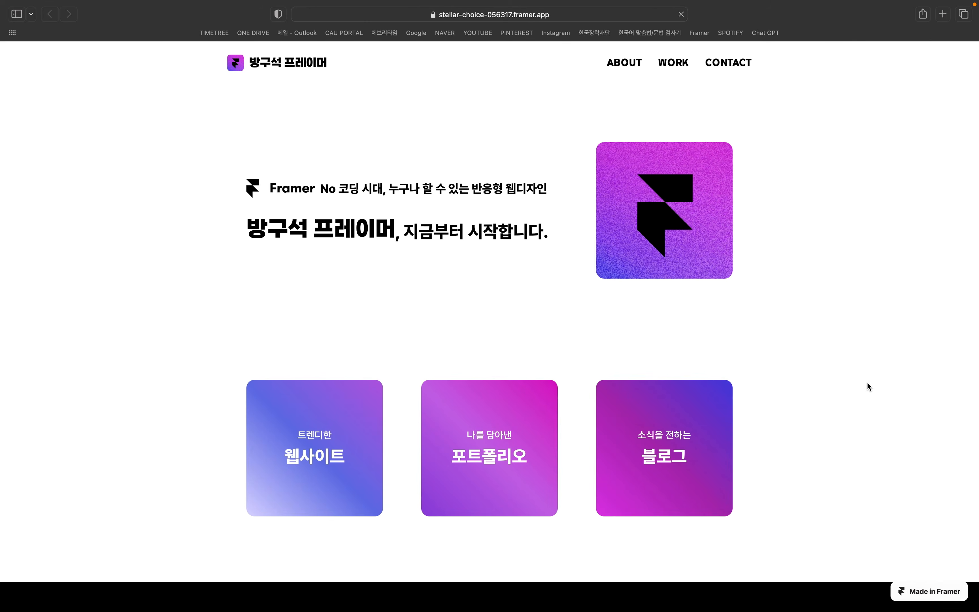
{"action": "scroll", "coordinate": [840, 428], "scroll_direction": "down", "scroll_amount": 5}
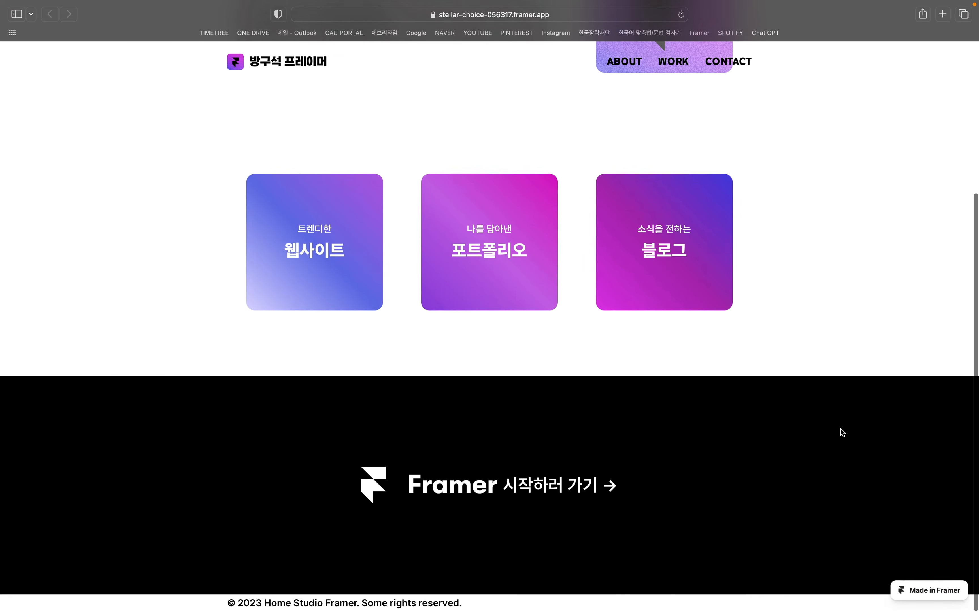
{"action": "scroll", "coordinate": [840, 428], "scroll_direction": "up", "scroll_amount": 5}
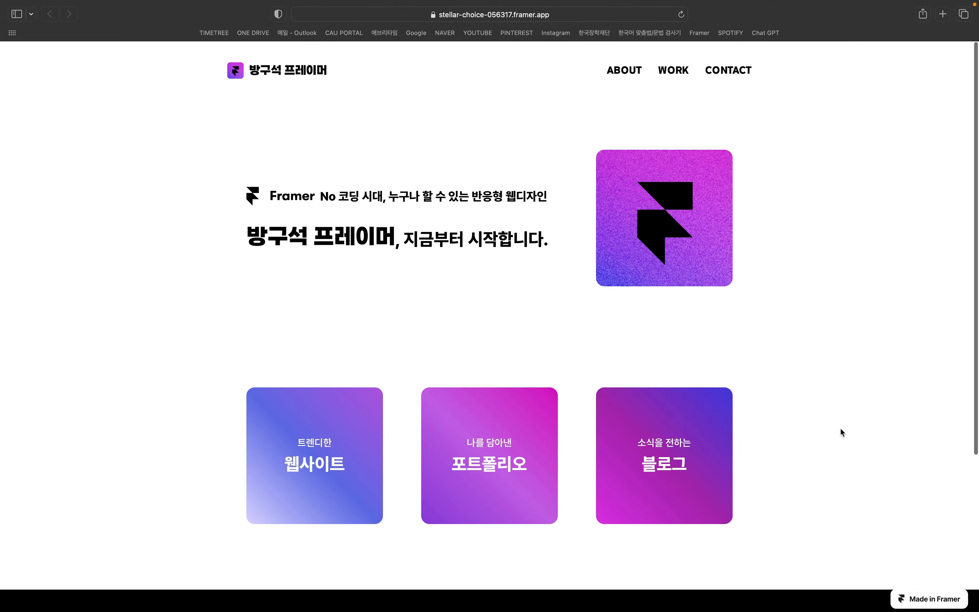
{"action": "left_click", "coordinate": [626, 65]}
{"action": "left_click", "coordinate": [675, 64]}
{"action": "left_click", "coordinate": [728, 64]}
{"action": "left_click", "coordinate": [624, 66]}
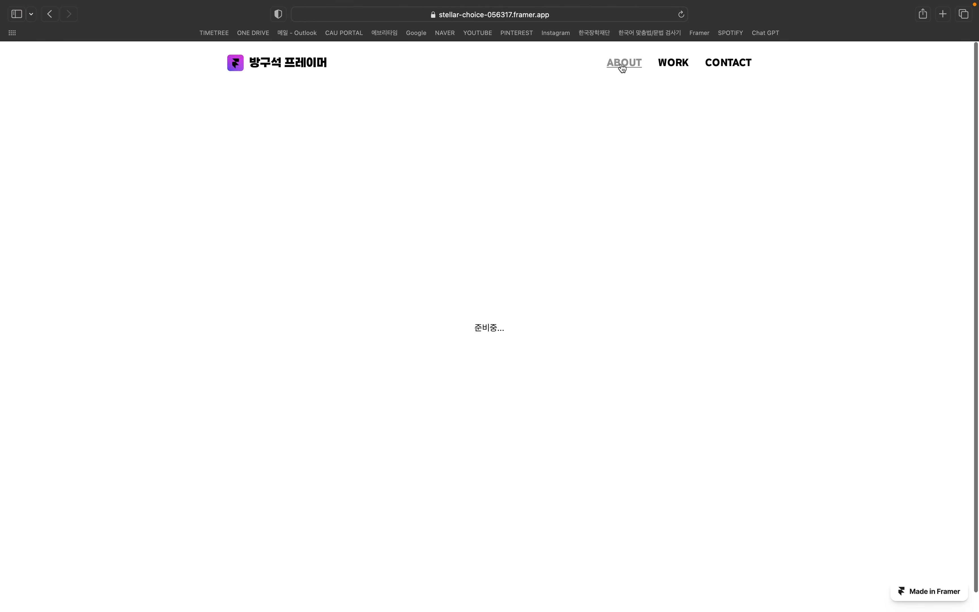
- Go back to the published site's home page through its logo and copy the address of the Framer downloads page in the browser
{"action": "left_click", "coordinate": [240, 71]}
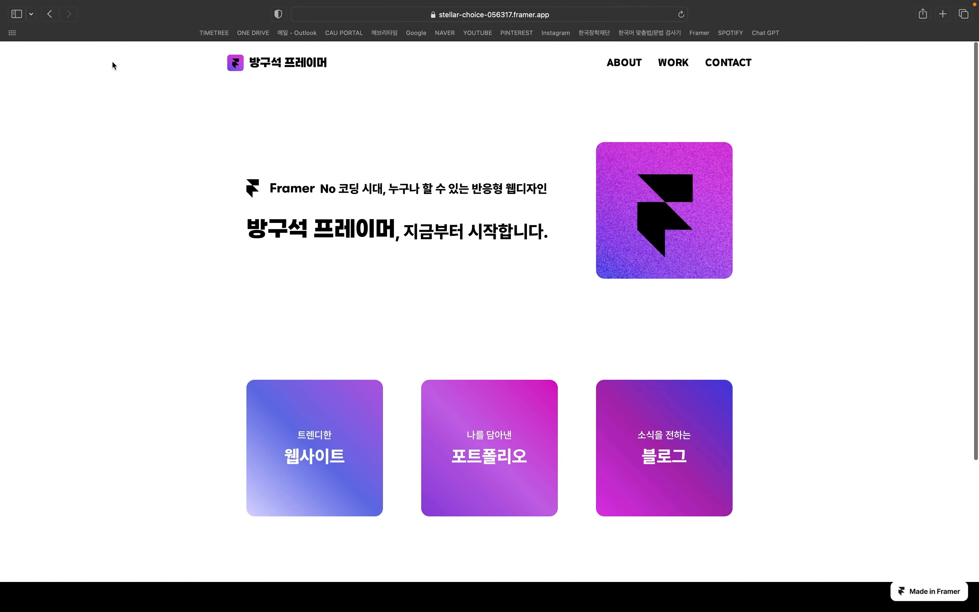
{"action": "key", "text": "ctrl+Right"}
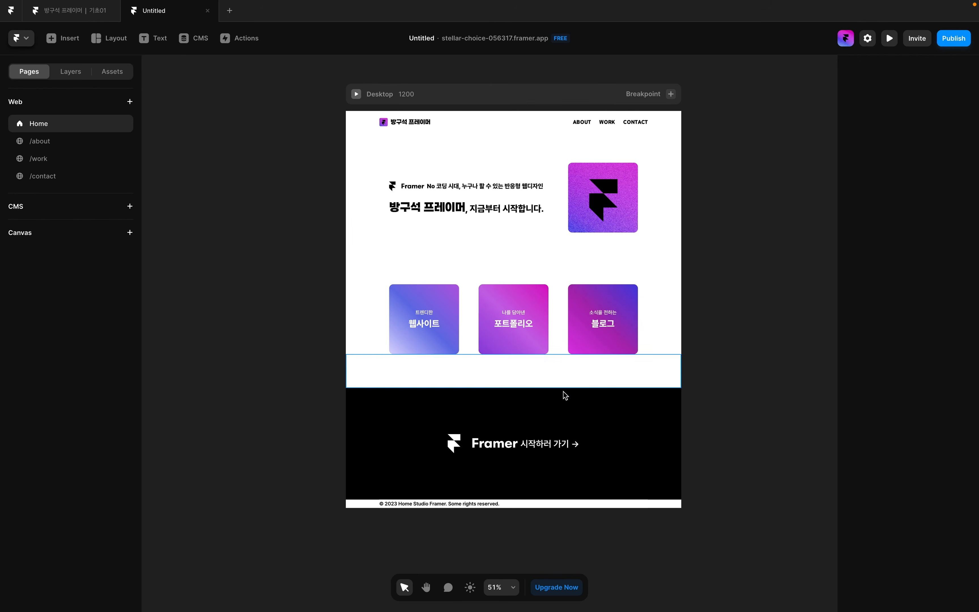
{"action": "key", "text": "ctrl+Left"}
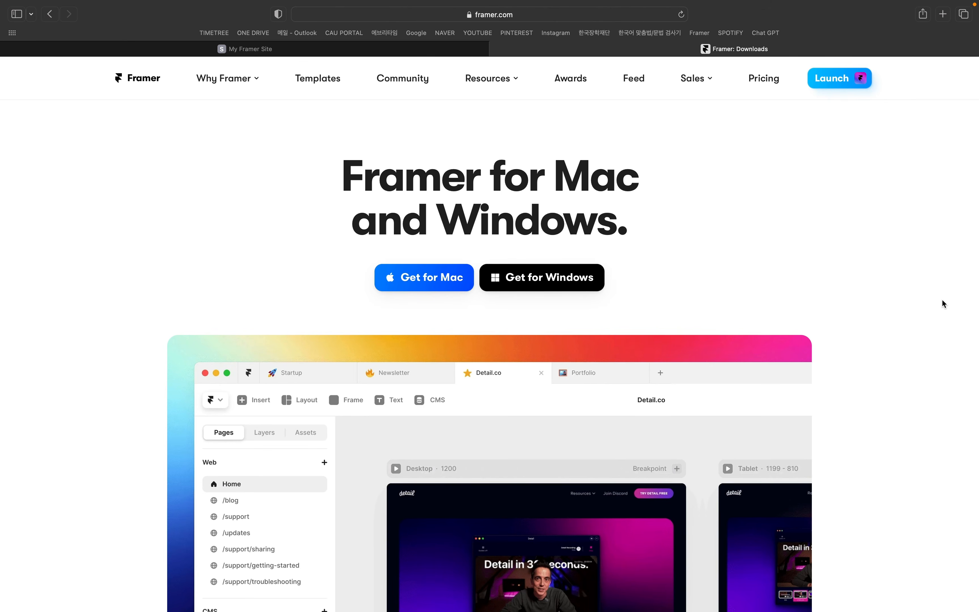
{"action": "left_click", "coordinate": [539, 19]}
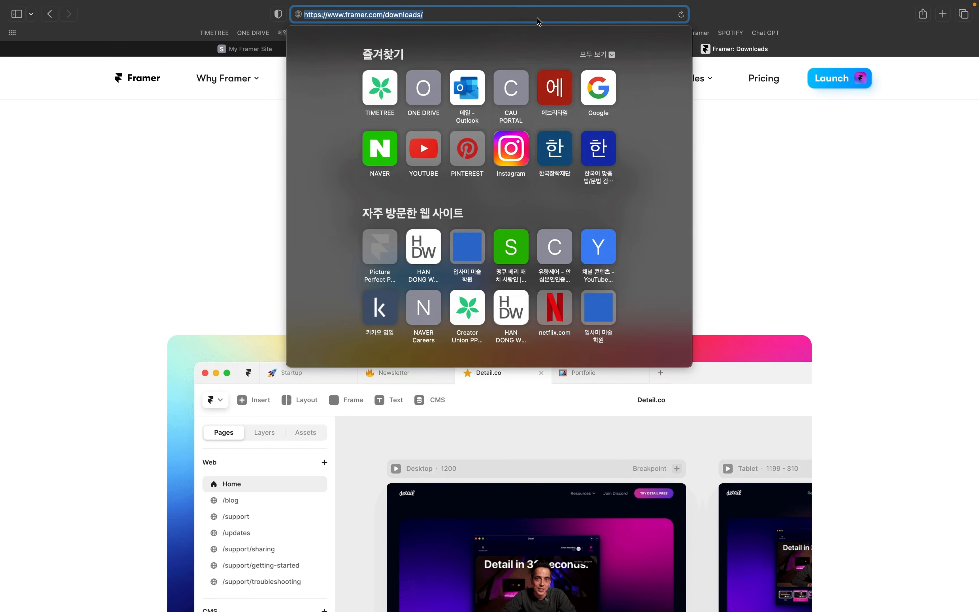
{"action": "left_click", "coordinate": [893, 246]}
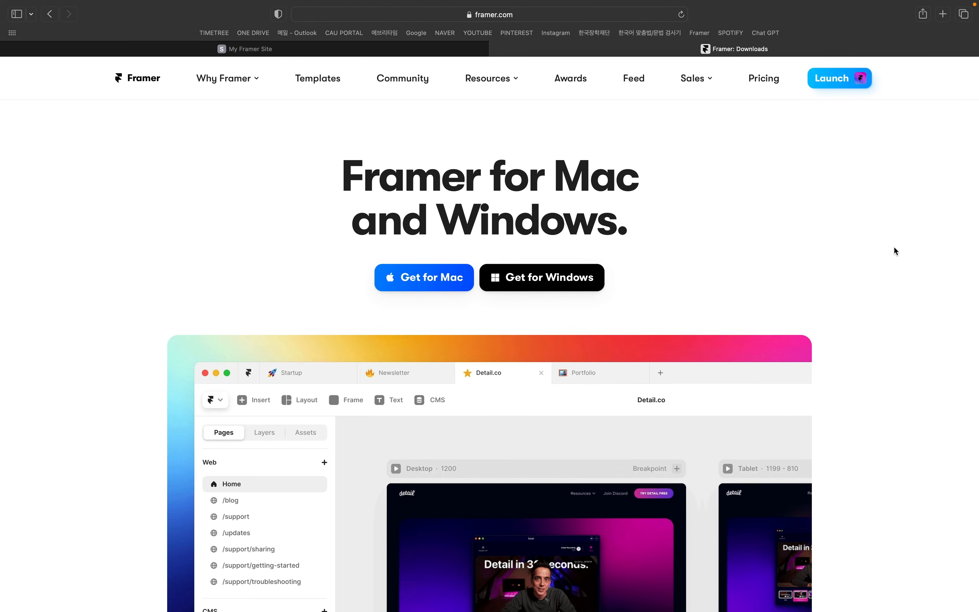
{"action": "key", "text": "ctrl+Right"}
{"action": "left_click", "coordinate": [561, 447]}
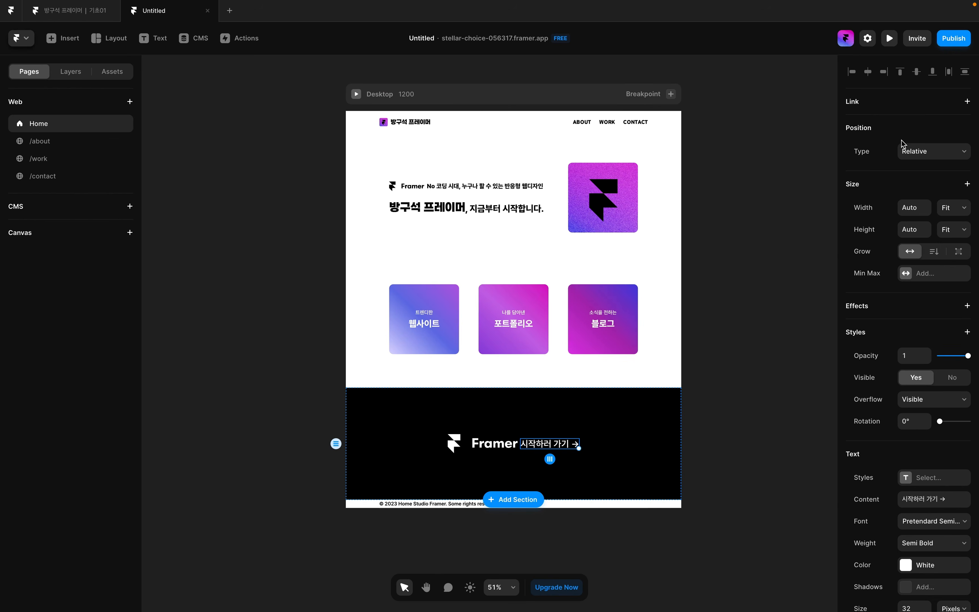
{"action": "left_click", "coordinate": [922, 110]}
{"action": "key", "text": "super+v"}
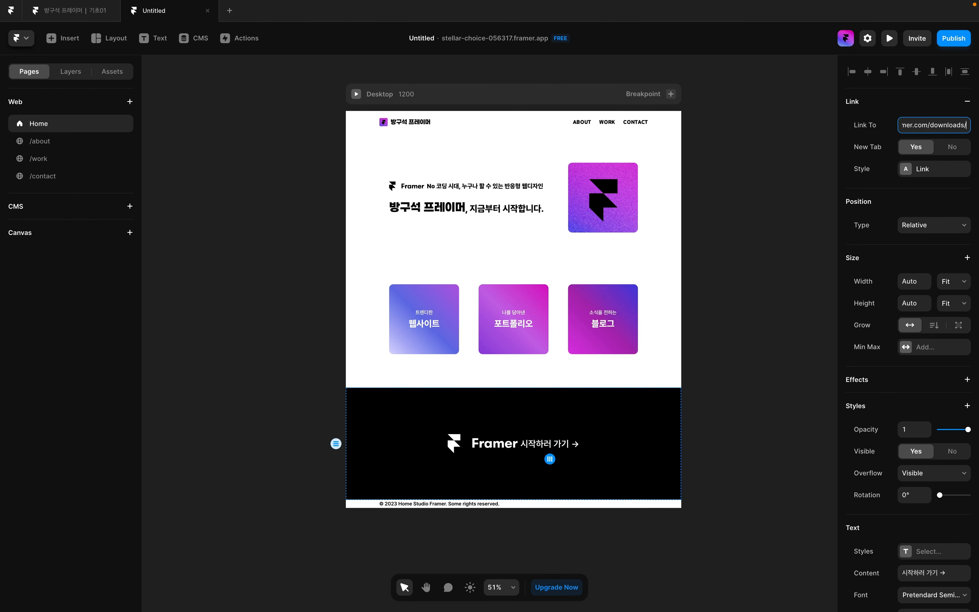
{"action": "key", "text": "Escape"}
- Publish the Home page change as an update to the site's framer.app address
{"action": "left_click", "coordinate": [953, 38]}
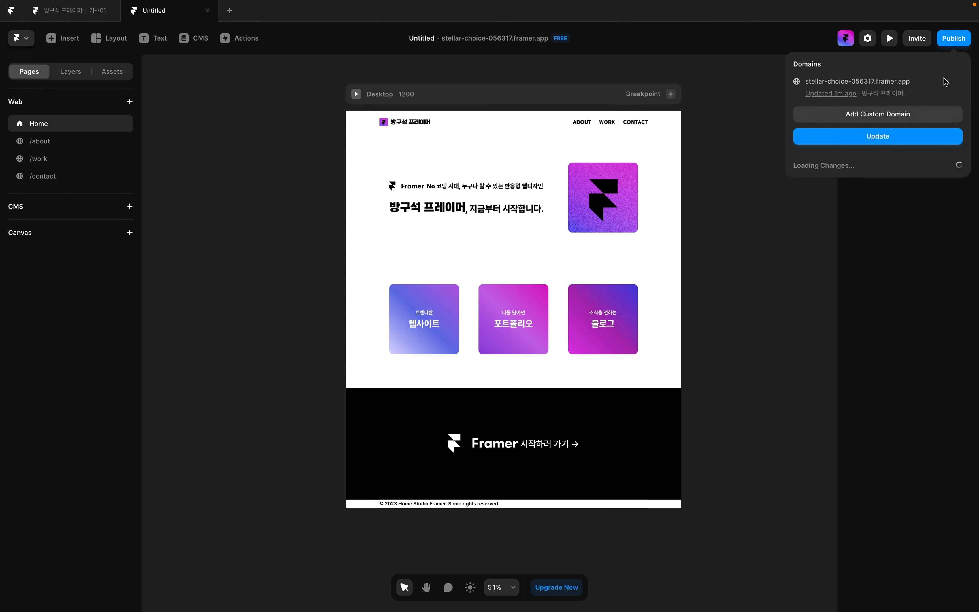
{"action": "left_click", "coordinate": [936, 142]}
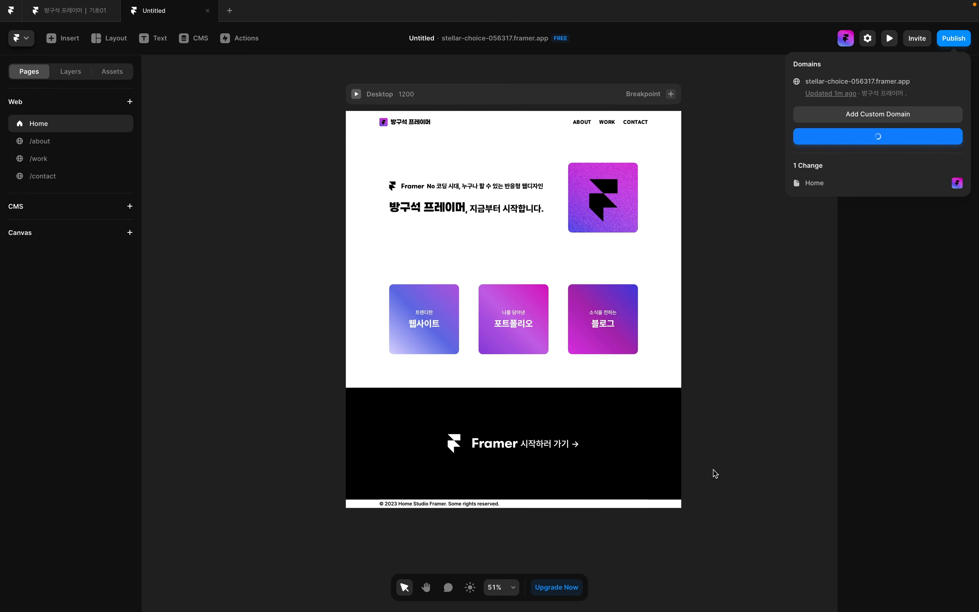
{"action": "left_click", "coordinate": [731, 174]}
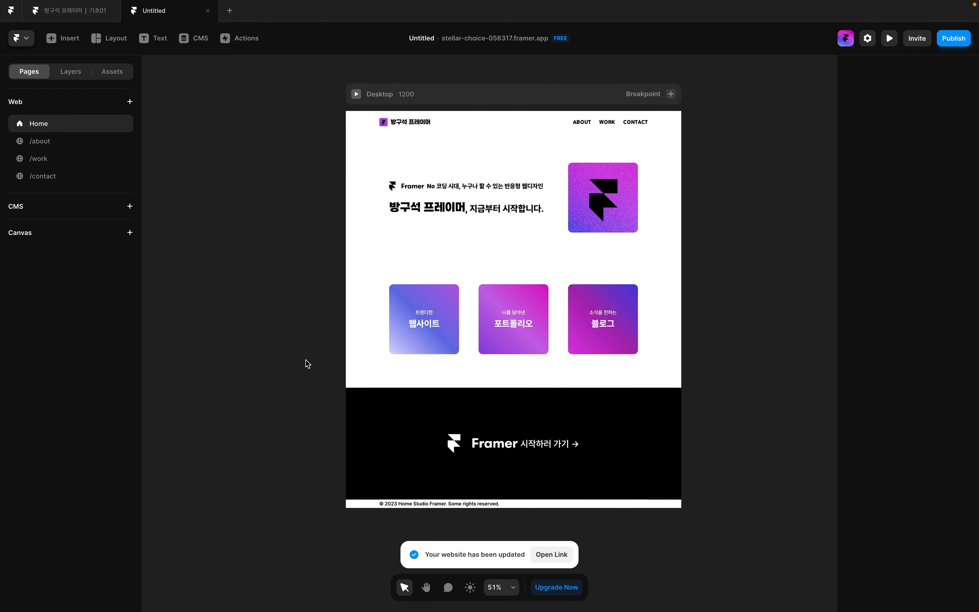
- Reload the published site in the browser and test the 시작하러 가기 → link in the black section
{"action": "key", "text": "ctrl+Left"}
{"action": "key", "text": "super+r"}
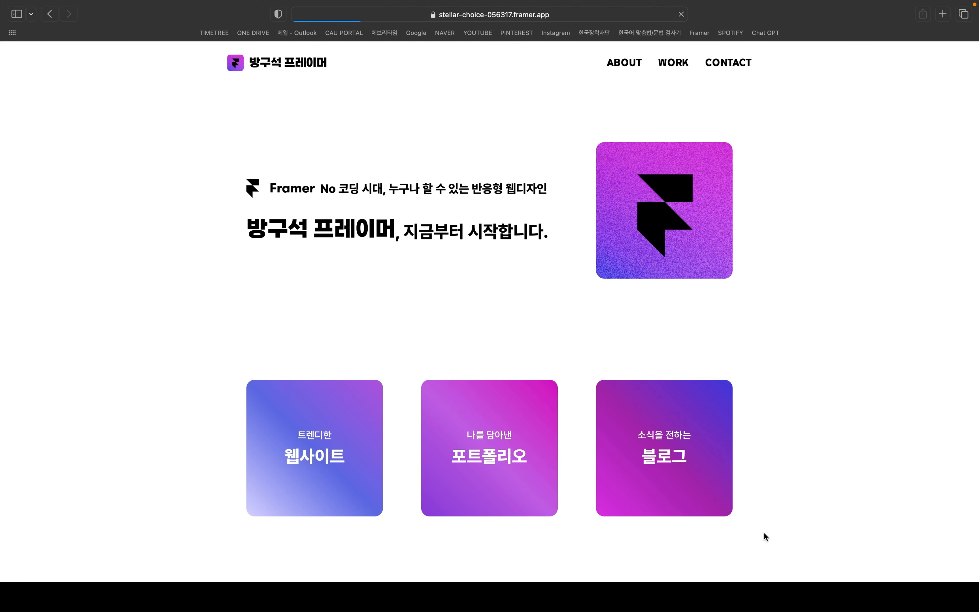
{"action": "scroll", "coordinate": [764, 534], "scroll_direction": "down", "scroll_amount": 5}
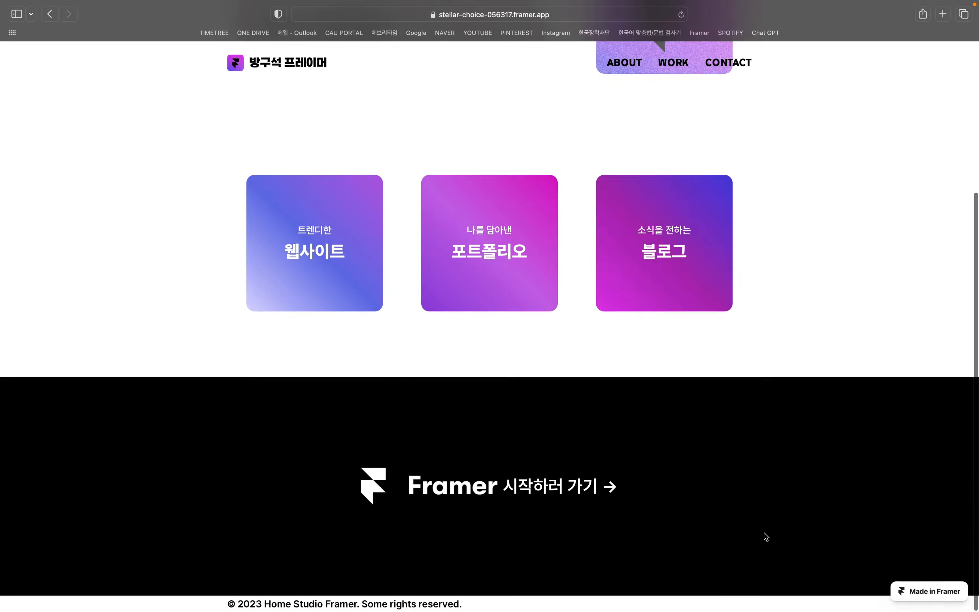
{"action": "left_click", "coordinate": [552, 493]}
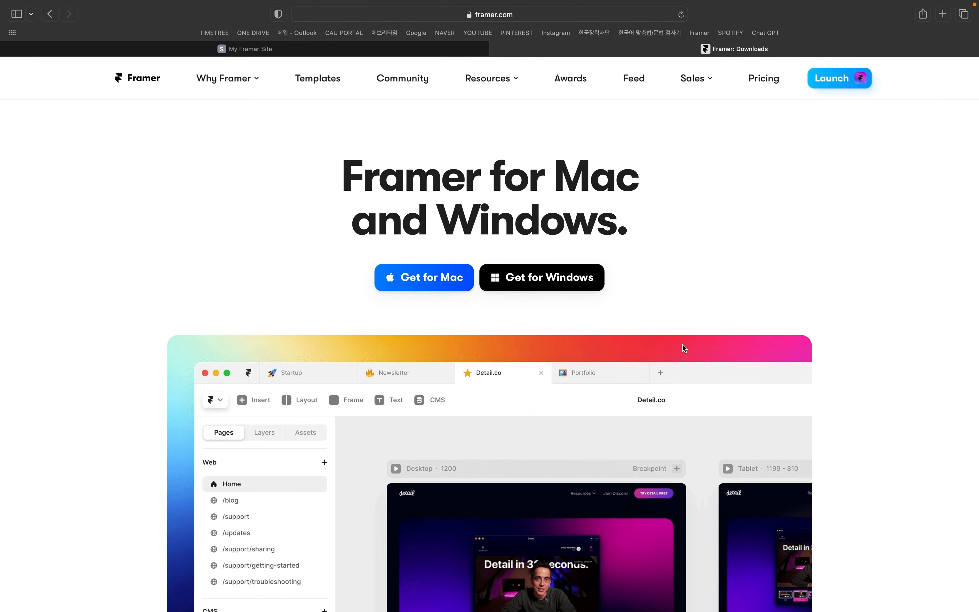
- Switch to the finished 방구석 프레이머 | 기초01 project and examine its Desktop and Phone breakpoints
{"action": "key", "text": "ctrl+Right"}
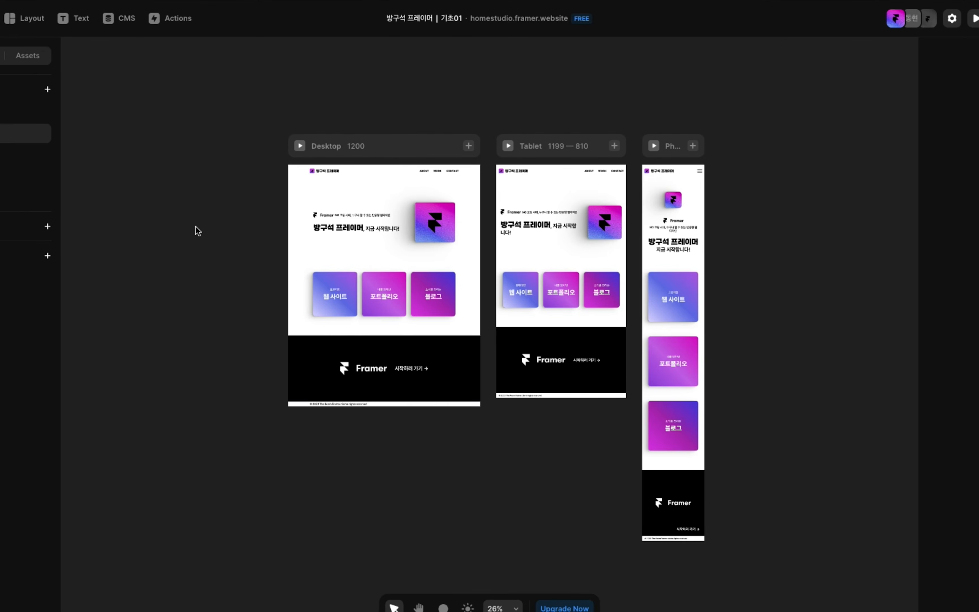
{"action": "left_click", "coordinate": [430, 158]}
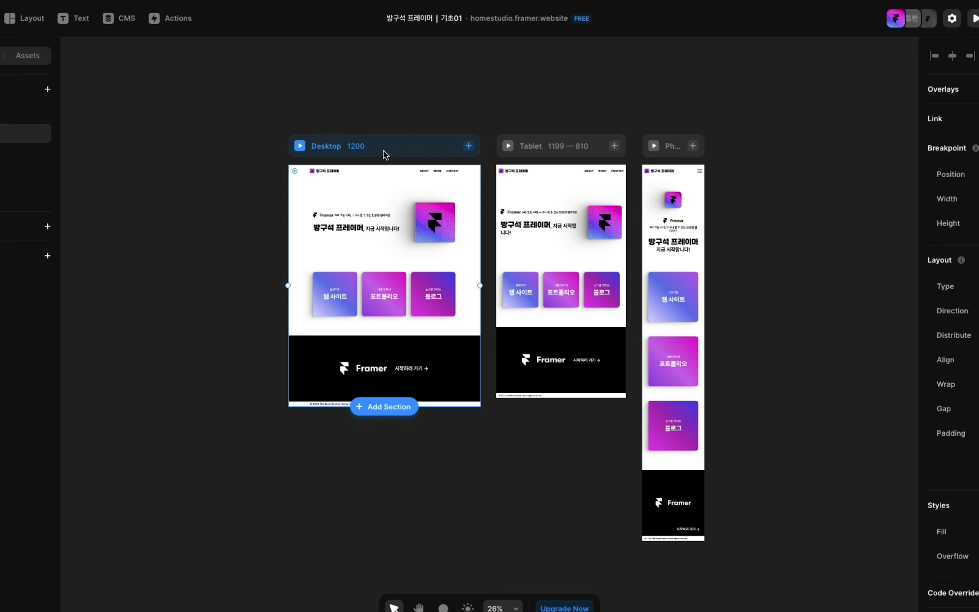
{"action": "left_click", "coordinate": [672, 155]}
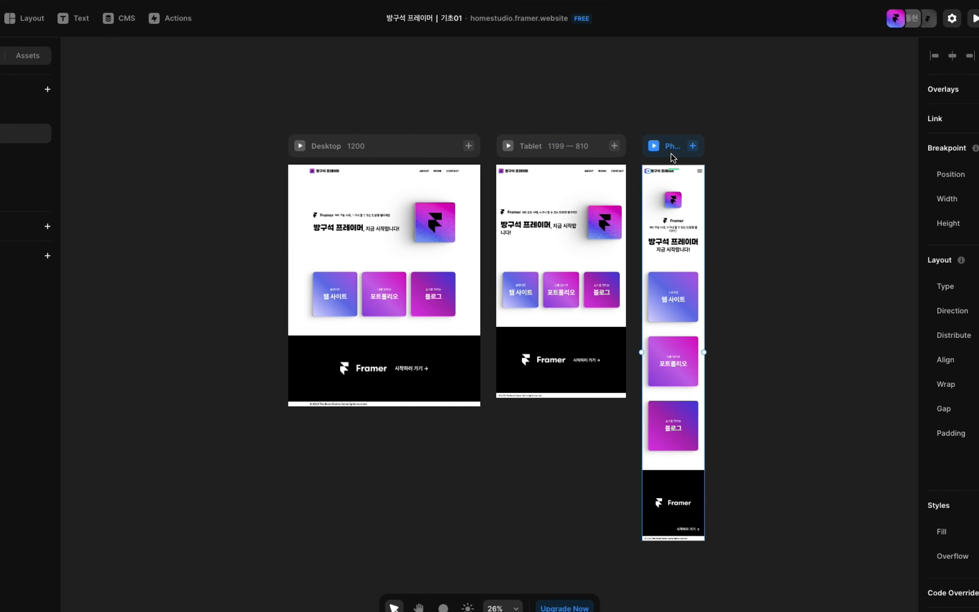
{"action": "left_click", "coordinate": [202, 319]}
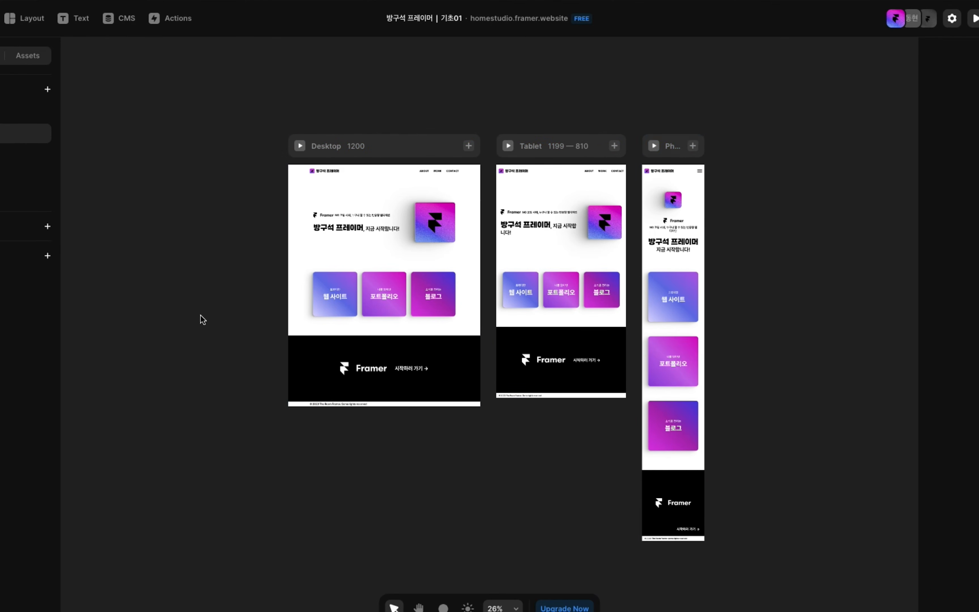
- Narrow the browser window showing the finished sample site and test the mobile menu's three page links and the logo link
{"action": "key", "text": "ctrl+Left"}
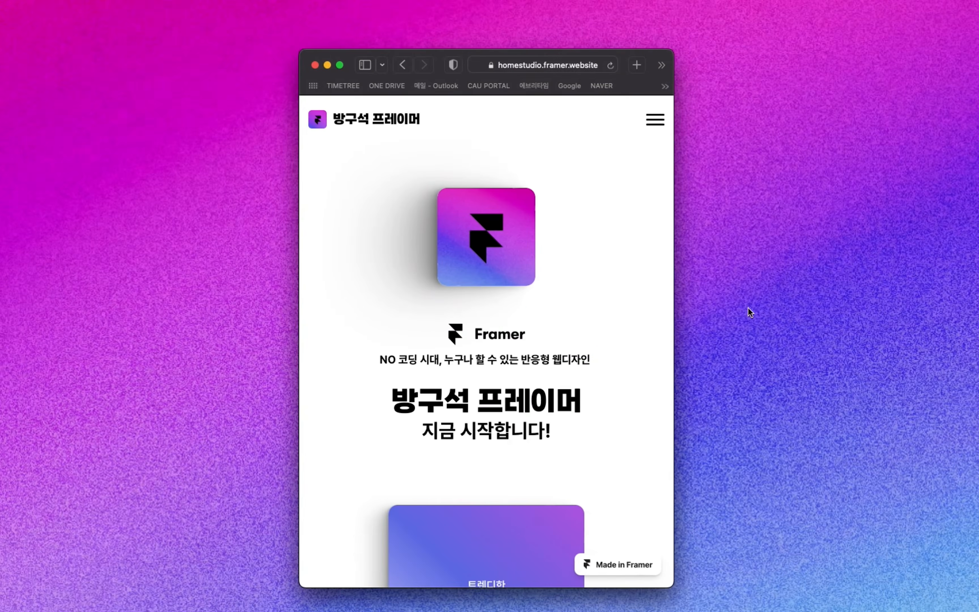
{"action": "left_click_drag", "start_coordinate": [673, 316], "coordinate": [647, 331]}
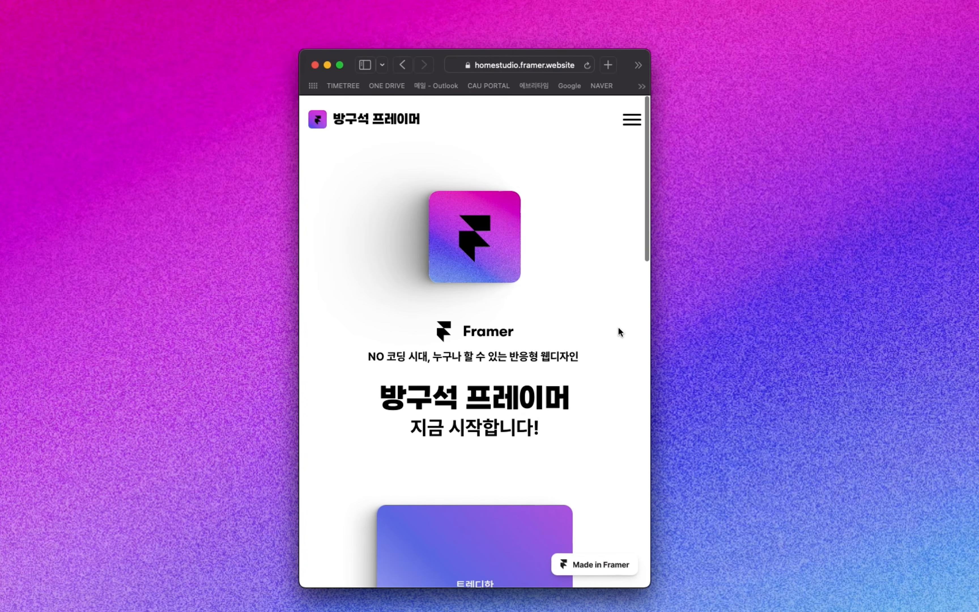
{"action": "left_click", "coordinate": [637, 117]}
{"action": "left_click", "coordinate": [585, 146]}
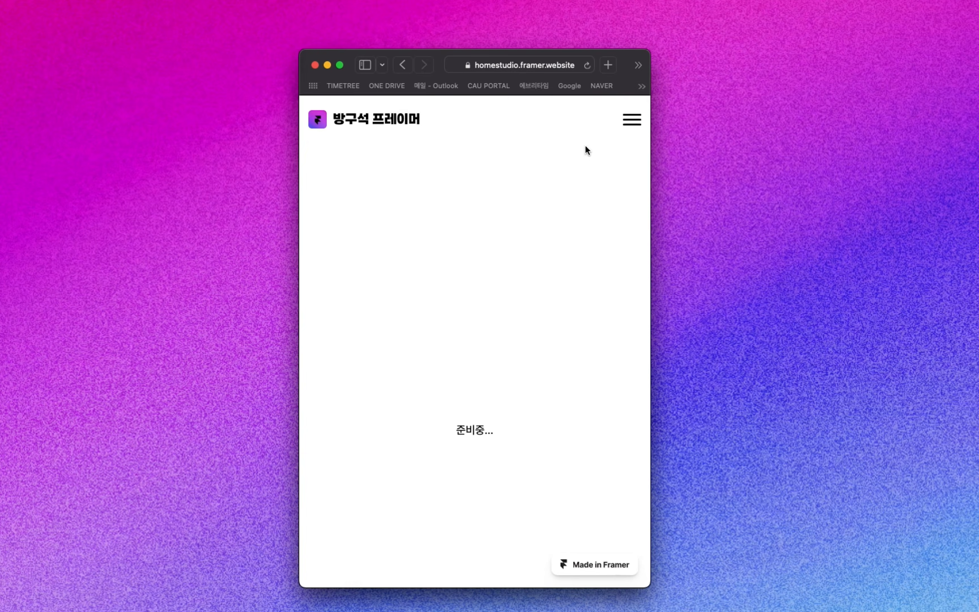
{"action": "scroll", "coordinate": [571, 268], "scroll_direction": "up", "scroll_amount": 4}
{"action": "left_click", "coordinate": [633, 120]}
{"action": "left_click", "coordinate": [584, 174]}
{"action": "left_click", "coordinate": [628, 121]}
{"action": "left_click", "coordinate": [586, 206]}
{"action": "left_click", "coordinate": [368, 124]}
- Review the sample's mobile home page down to the footer and back up, and return to the Framer project
{"action": "scroll", "coordinate": [558, 251], "scroll_direction": "down", "scroll_amount": 15}
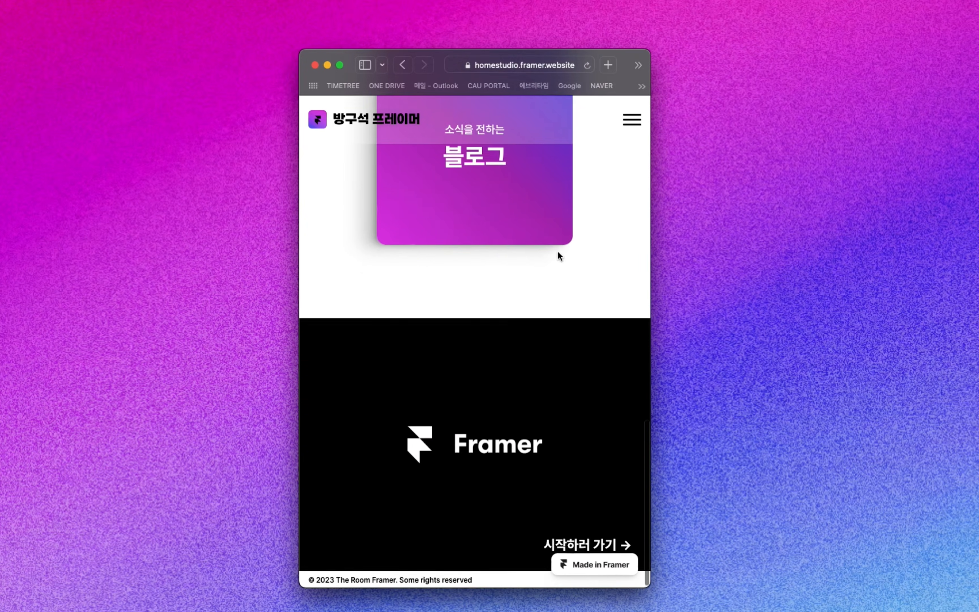
{"action": "scroll", "coordinate": [558, 251], "scroll_direction": "down", "scroll_amount": 3}
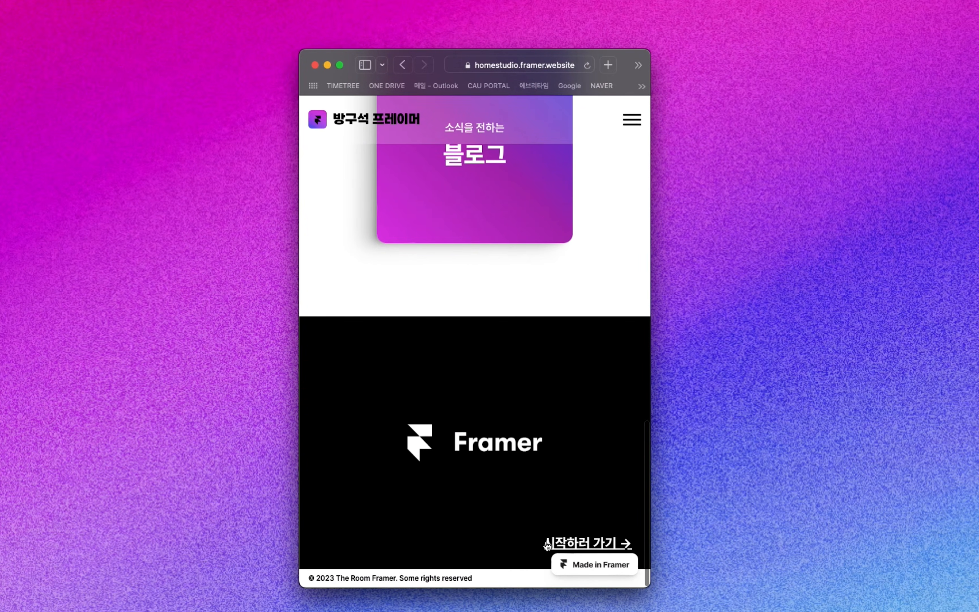
{"action": "scroll", "coordinate": [542, 248], "scroll_direction": "up", "scroll_amount": 3}
{"action": "scroll", "coordinate": [542, 248], "scroll_direction": "up", "scroll_amount": 15}
{"action": "key", "text": "ctrl+Right"}
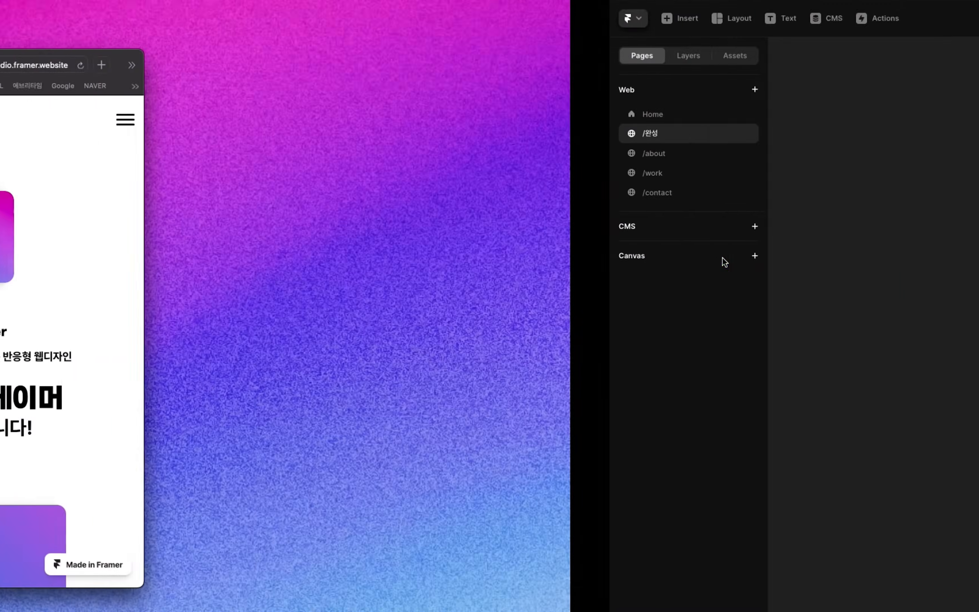